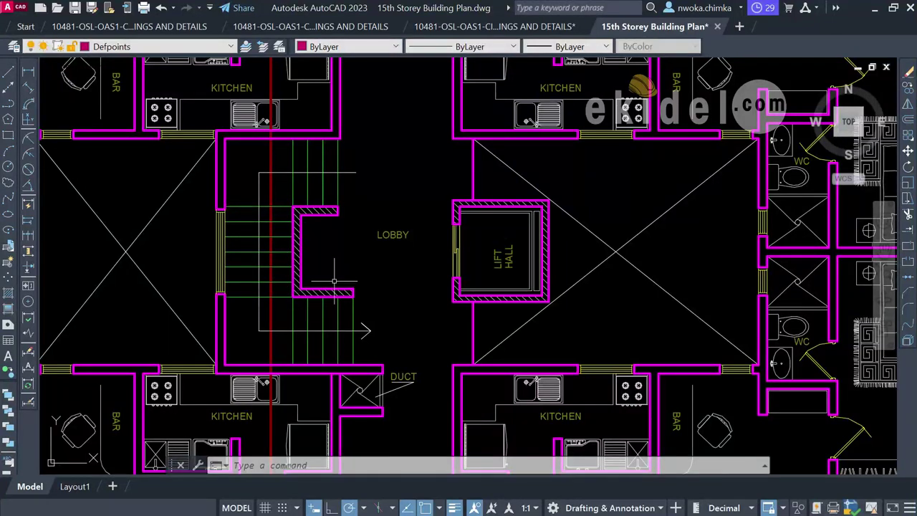
- Examine the ground floor plan, including the lobby, stairs, lift hall, apartment rooms and section lines
{"action": "scroll", "coordinate": [333, 282], "scroll_direction": "down", "scroll_amount": 2}
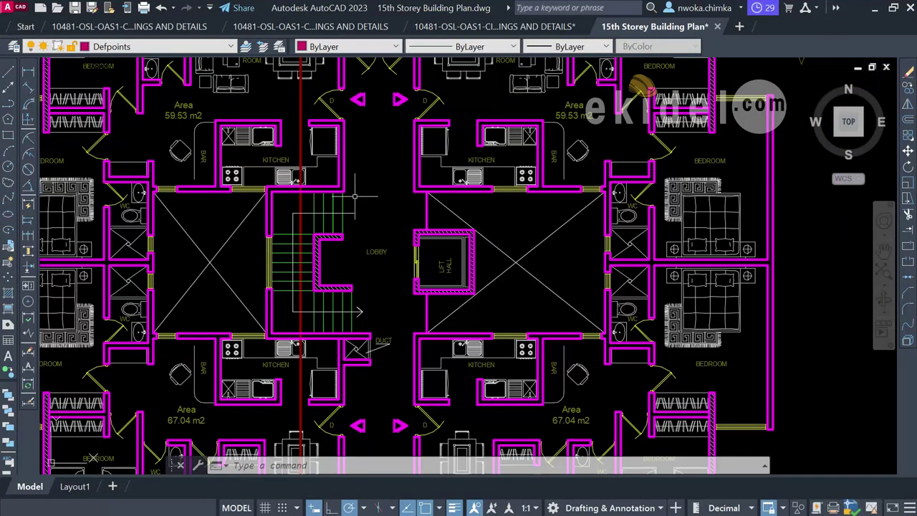
{"action": "scroll", "coordinate": [359, 198], "scroll_direction": "down", "scroll_amount": 2}
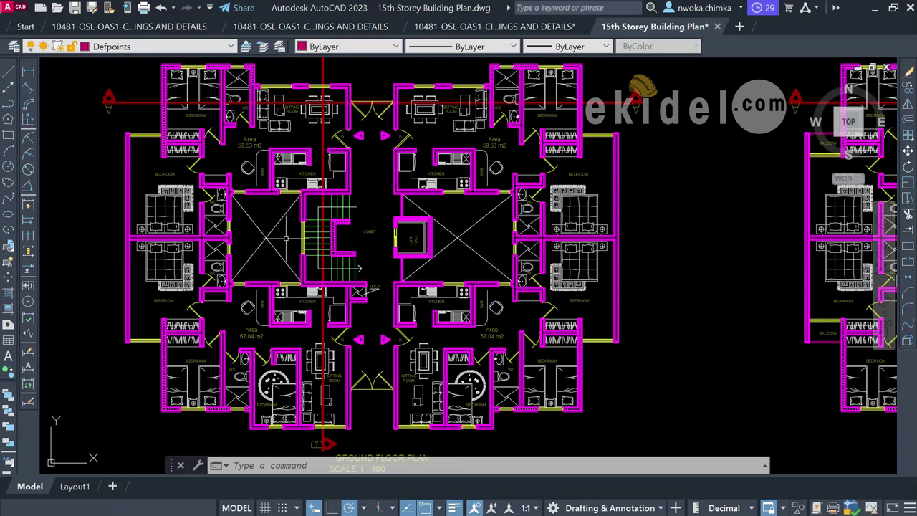
{"action": "scroll", "coordinate": [273, 248], "scroll_direction": "down", "scroll_amount": 2}
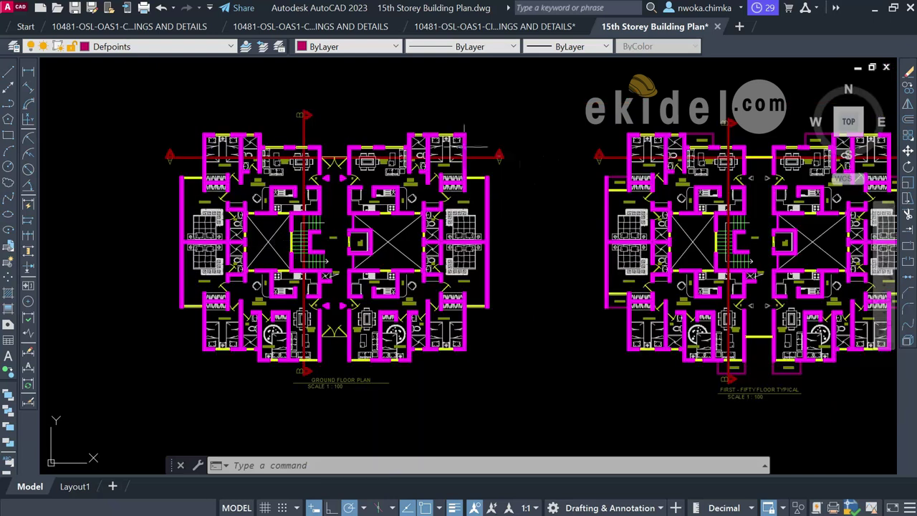
{"action": "scroll", "coordinate": [241, 111], "scroll_direction": "up", "scroll_amount": 2}
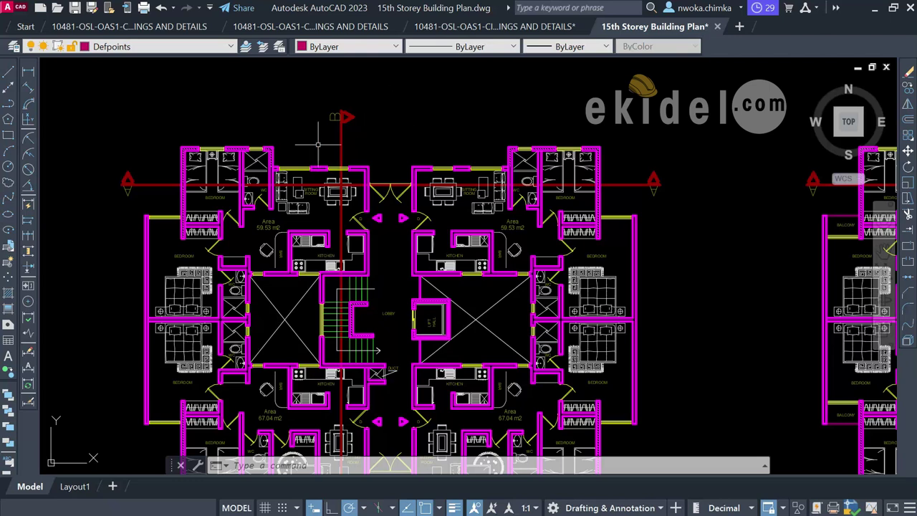
{"action": "scroll", "coordinate": [252, 149], "scroll_direction": "up", "scroll_amount": 2}
{"action": "scroll", "coordinate": [342, 119], "scroll_direction": "down", "scroll_amount": 2}
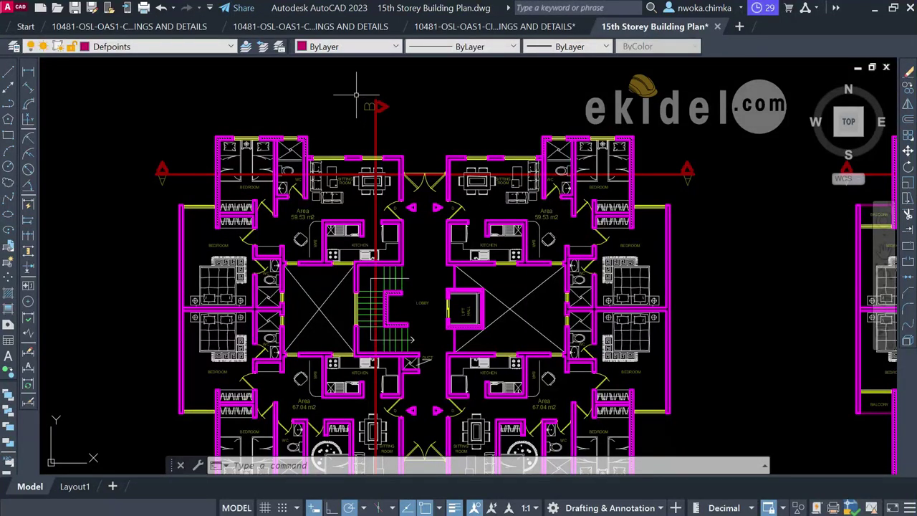
{"action": "scroll", "coordinate": [356, 94], "scroll_direction": "up", "scroll_amount": 2}
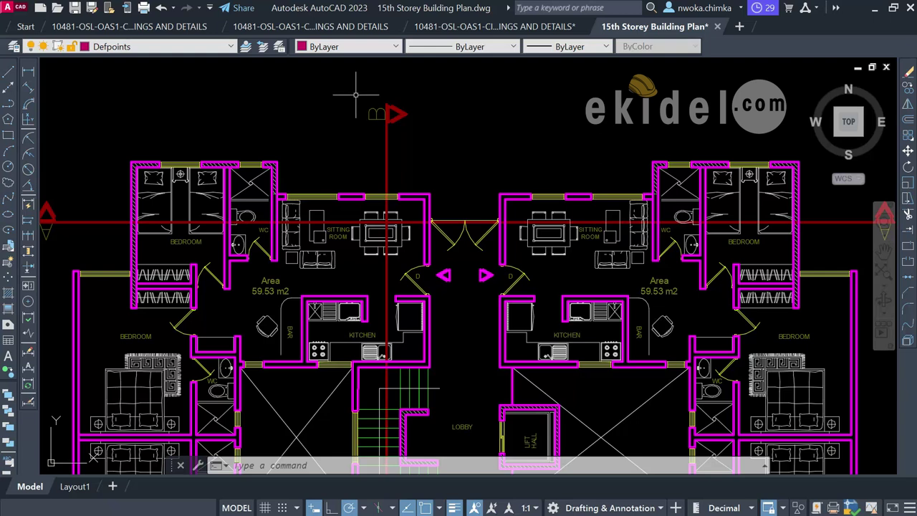
{"action": "scroll", "coordinate": [356, 94], "scroll_direction": "down", "scroll_amount": 2}
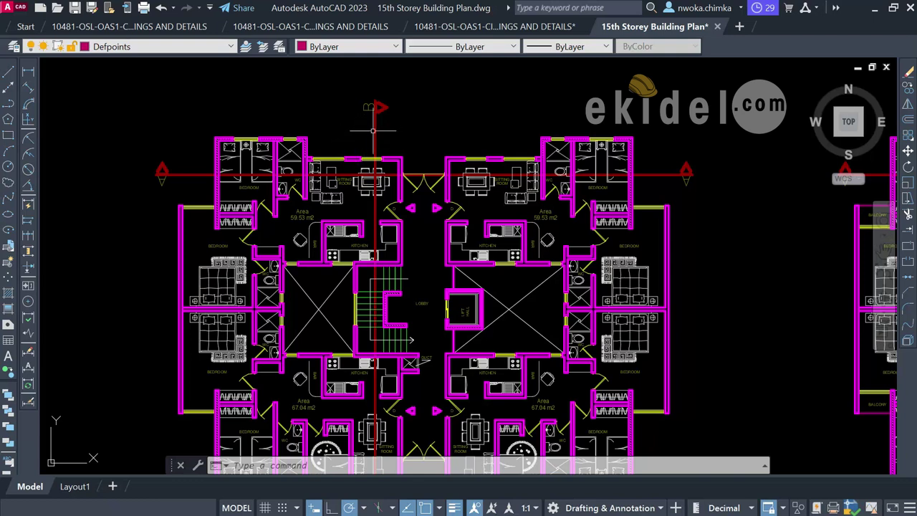
- Examine the building's front elevation from roof to ground level, together with the neighbouring elevations and sections
{"action": "scroll", "coordinate": [372, 131], "scroll_direction": "down", "scroll_amount": 6}
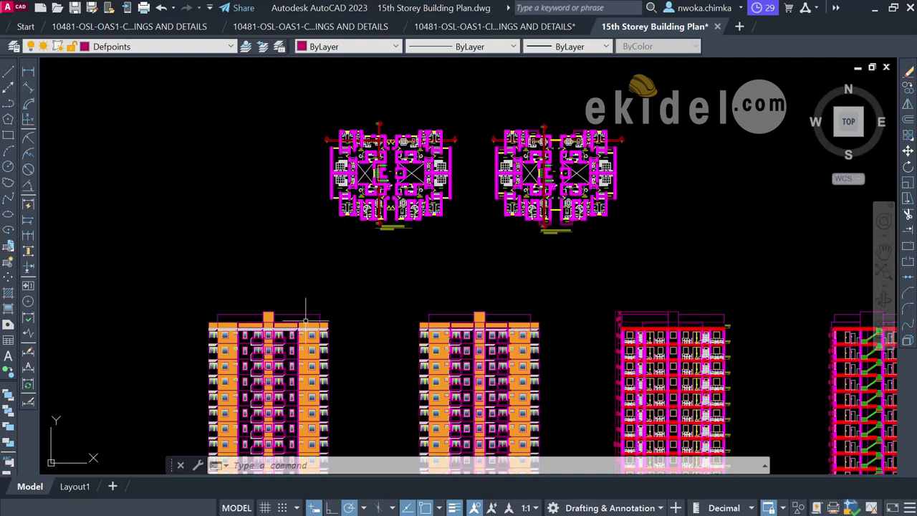
{"action": "scroll", "coordinate": [306, 320], "scroll_direction": "up", "scroll_amount": 4}
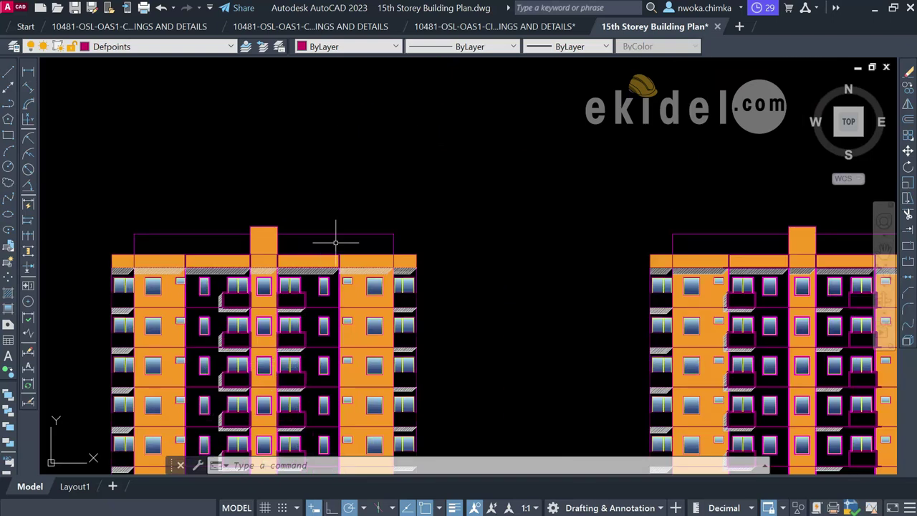
{"action": "scroll", "coordinate": [356, 211], "scroll_direction": "down", "scroll_amount": 4}
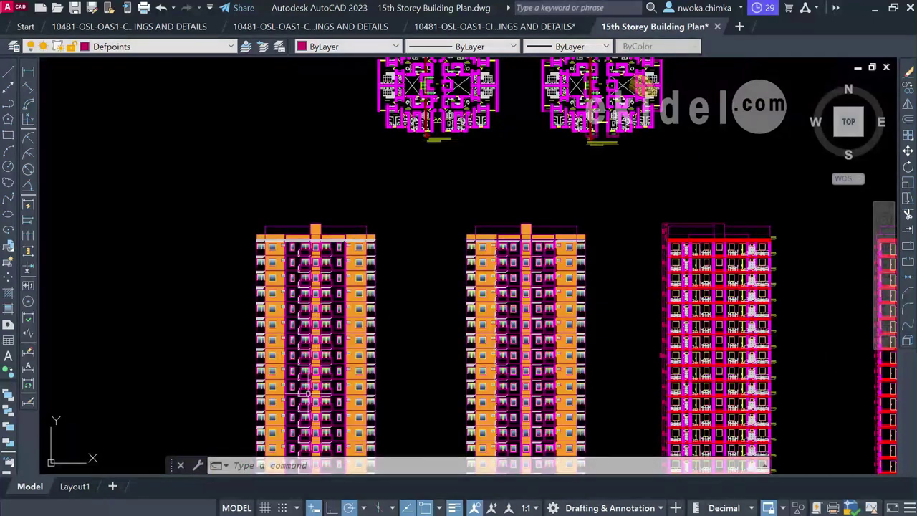
{"action": "scroll", "coordinate": [342, 272], "scroll_direction": "down", "scroll_amount": 2}
{"action": "scroll", "coordinate": [315, 323], "scroll_direction": "up", "scroll_amount": 5}
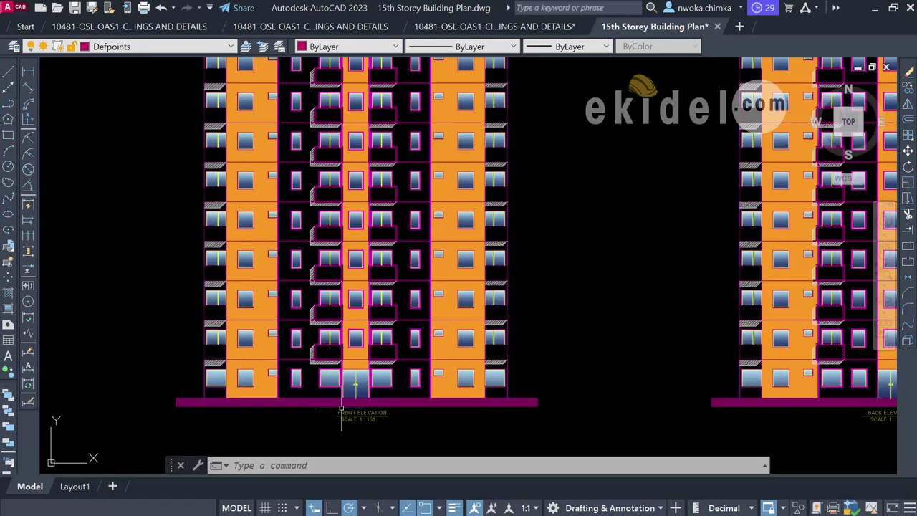
{"action": "scroll", "coordinate": [340, 409], "scroll_direction": "down", "scroll_amount": 5}
{"action": "scroll", "coordinate": [440, 123], "scroll_direction": "up", "scroll_amount": 3}
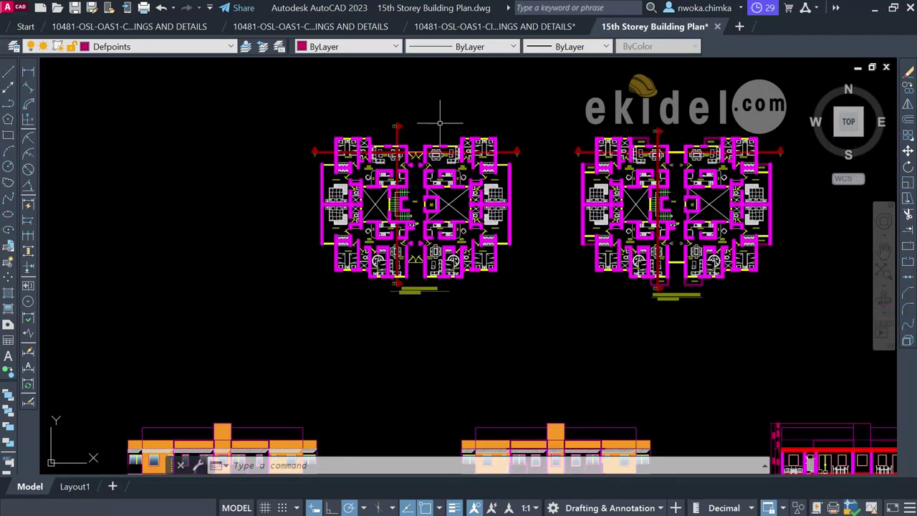
- Examine the ground floor plan's grid lines and where they cross the wall corners around the bedrooms and sitting rooms
{"action": "scroll", "coordinate": [440, 123], "scroll_direction": "up", "scroll_amount": 2}
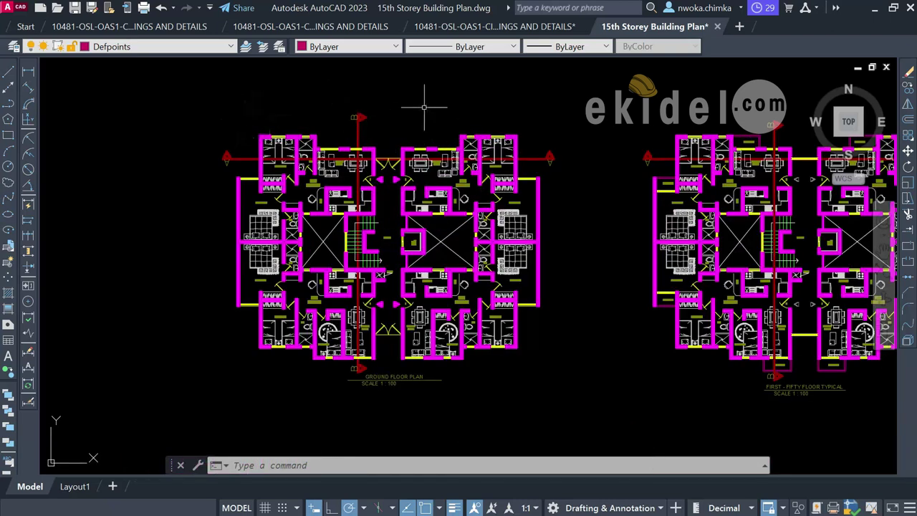
{"action": "scroll", "coordinate": [418, 135], "scroll_direction": "up", "scroll_amount": 2}
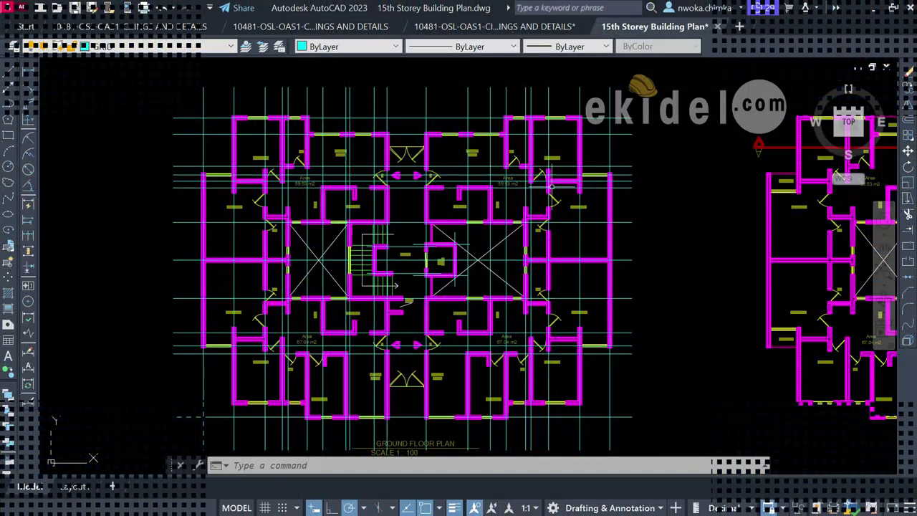
{"action": "scroll", "coordinate": [337, 197], "scroll_direction": "up", "scroll_amount": 2}
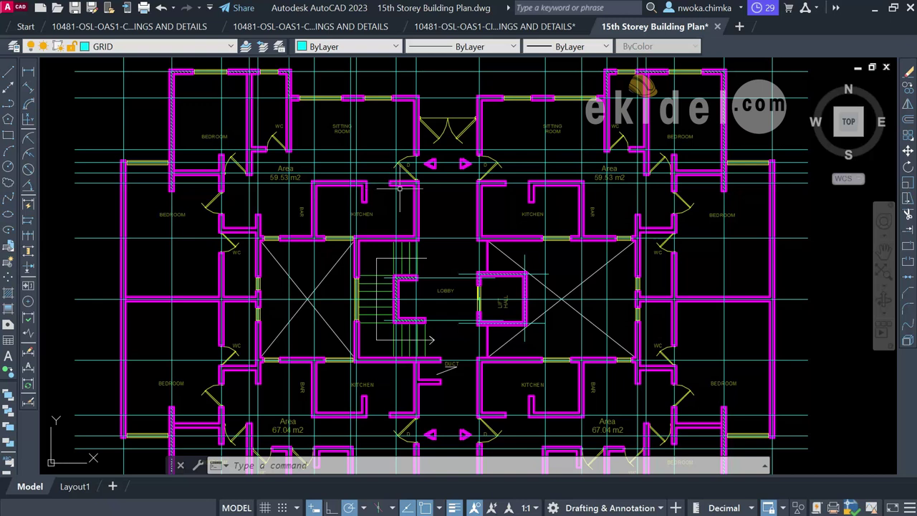
{"action": "scroll", "coordinate": [401, 190], "scroll_direction": "down", "scroll_amount": 2}
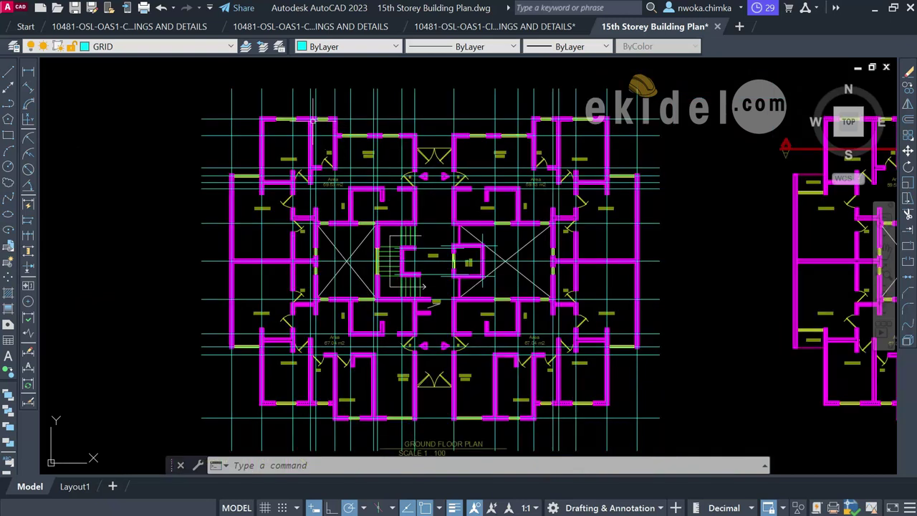
{"action": "scroll", "coordinate": [313, 119], "scroll_direction": "up", "scroll_amount": 2}
{"action": "scroll", "coordinate": [373, 122], "scroll_direction": "down", "scroll_amount": 2}
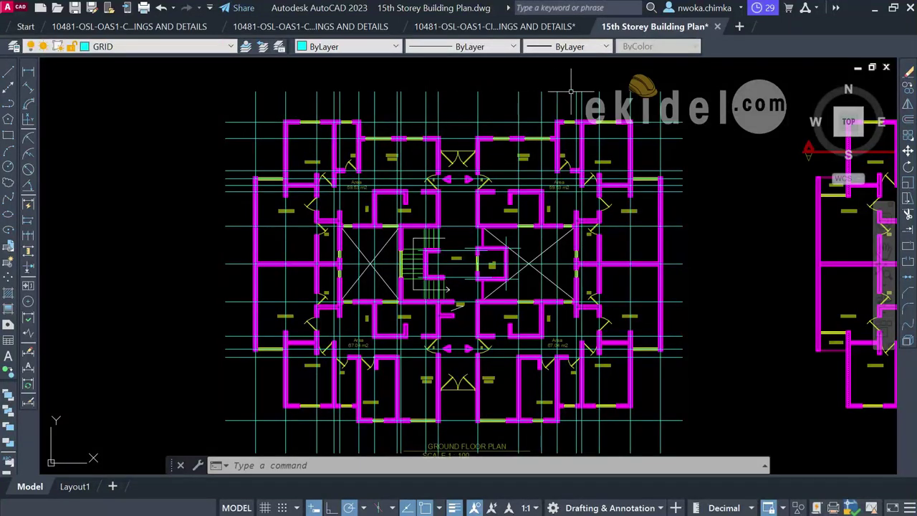
{"action": "scroll", "coordinate": [300, 119], "scroll_direction": "up", "scroll_amount": 2}
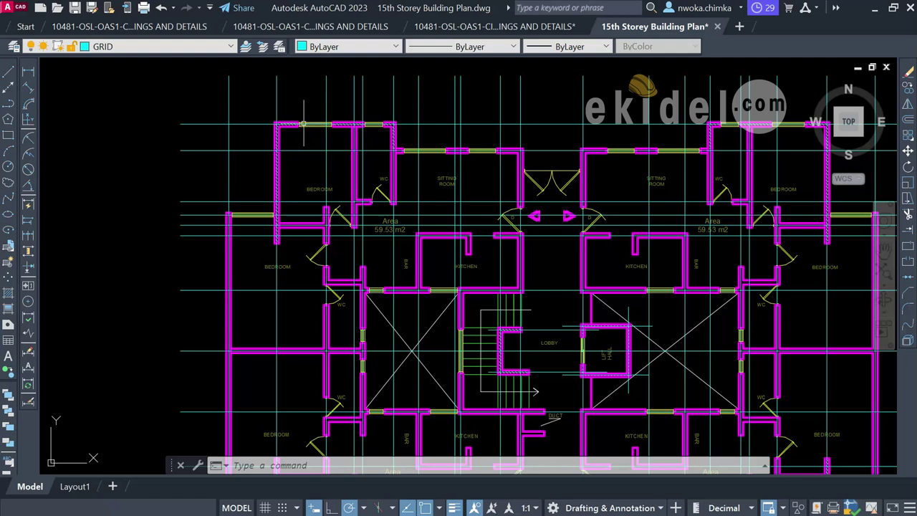
{"action": "scroll", "coordinate": [274, 117], "scroll_direction": "up", "scroll_amount": 2}
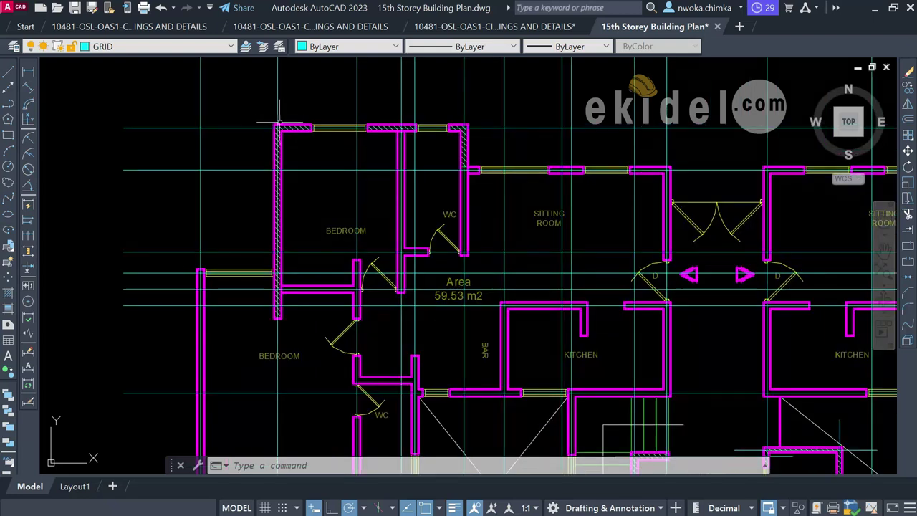
{"action": "scroll", "coordinate": [301, 114], "scroll_direction": "down", "scroll_amount": 4}
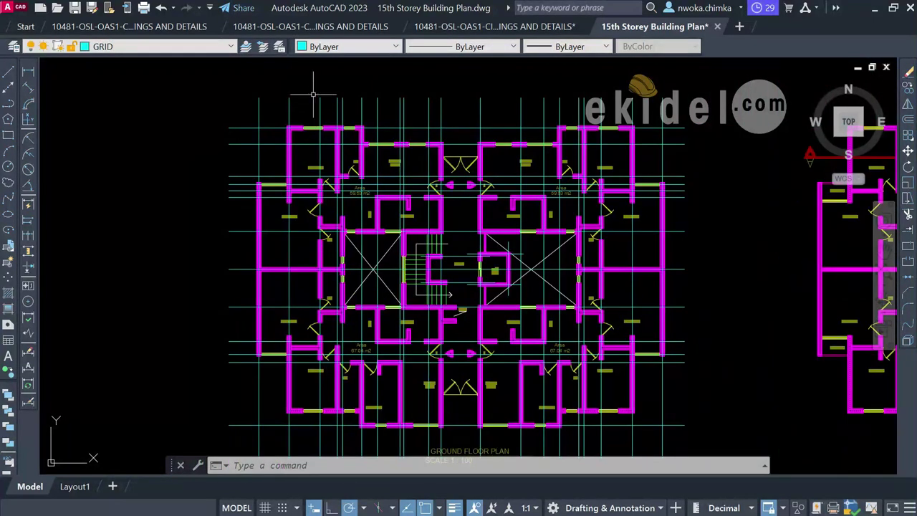
{"action": "scroll", "coordinate": [314, 99], "scroll_direction": "up", "scroll_amount": 3}
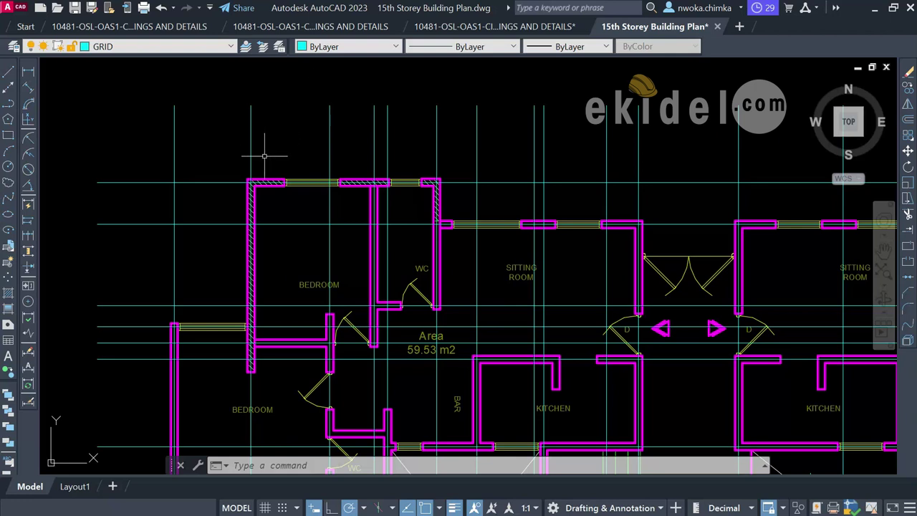
- Make COLUMN the current layer, with colour, linetype and lineweight all set to ByLayer
{"action": "left_click", "coordinate": [166, 47]}
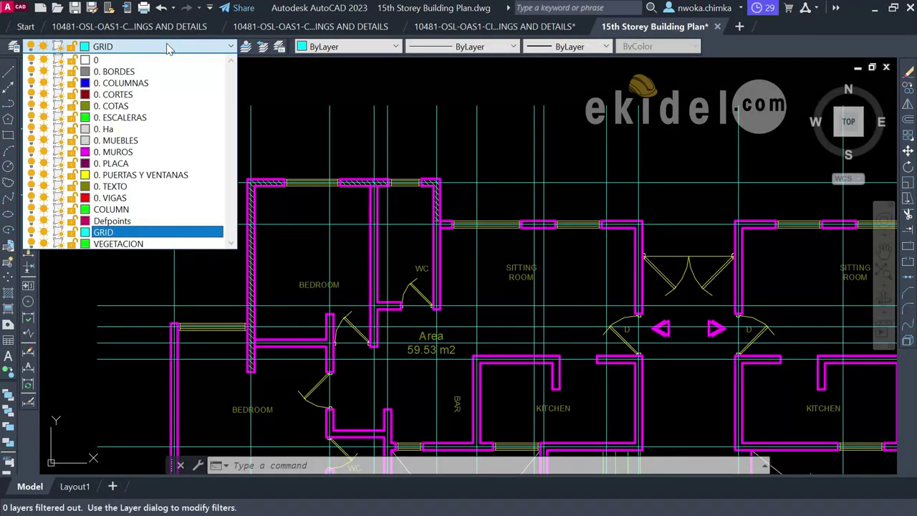
{"action": "left_click", "coordinate": [148, 212]}
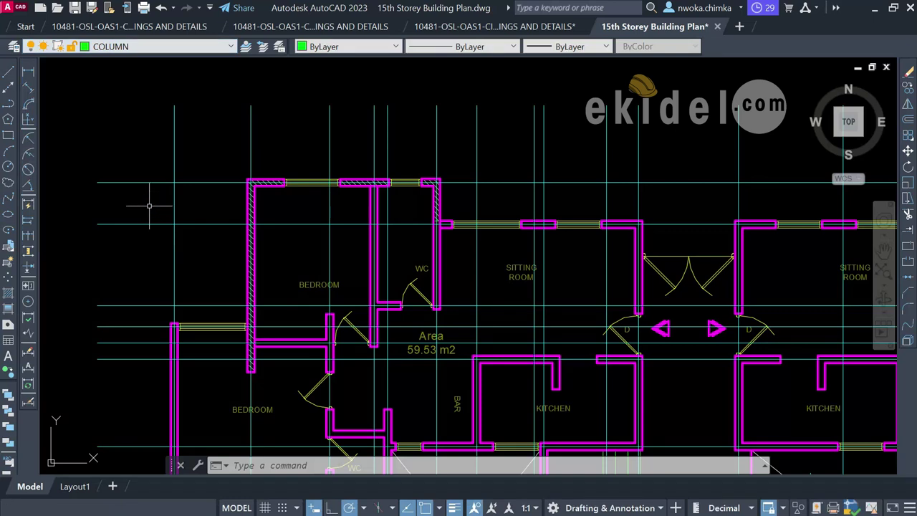
{"action": "left_click", "coordinate": [343, 45]}
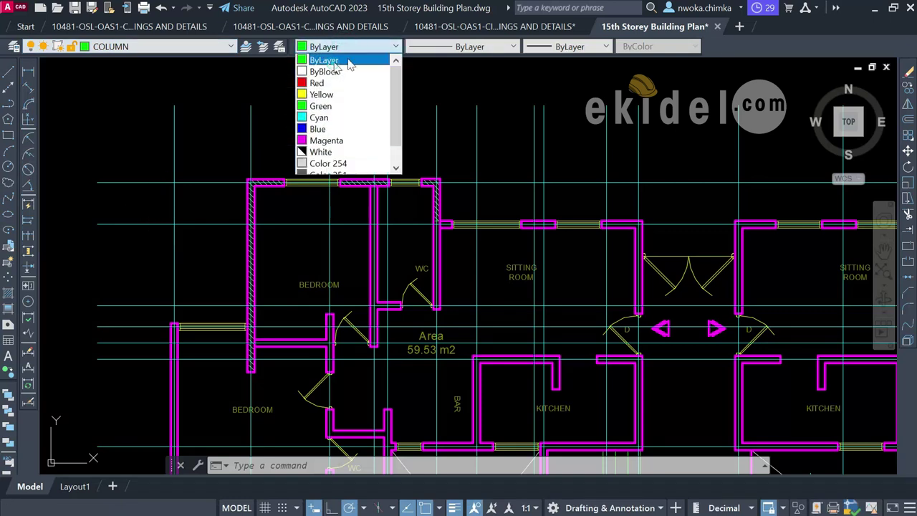
{"action": "left_click", "coordinate": [337, 59]}
{"action": "left_click", "coordinate": [461, 47]}
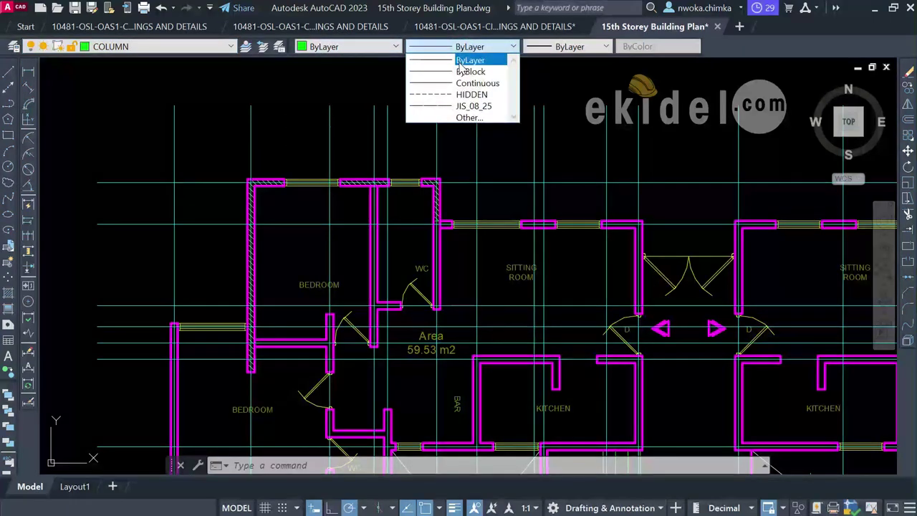
{"action": "left_click", "coordinate": [461, 58]}
{"action": "left_click", "coordinate": [569, 48]}
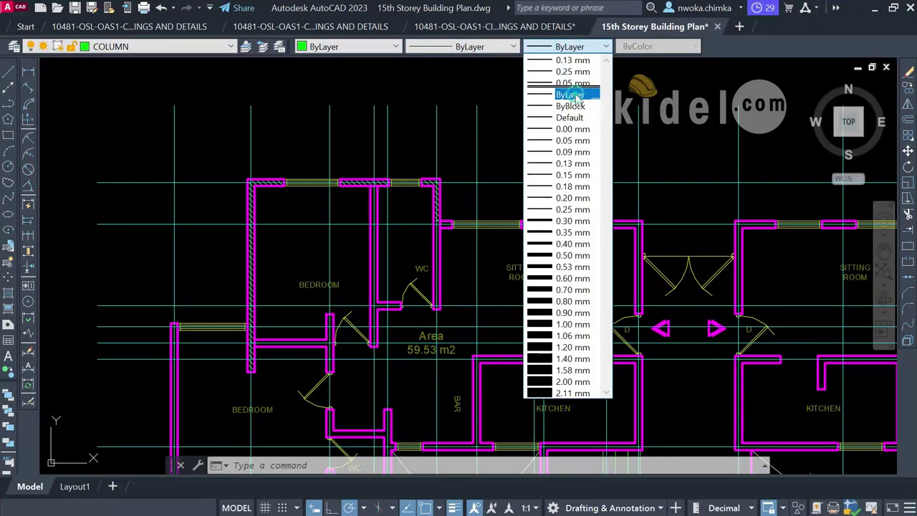
{"action": "left_click", "coordinate": [570, 93]}
- Draw a closed rectangular column outline about 765 units wide from four lines in the empty area beside the ground floor plan
{"action": "scroll", "coordinate": [336, 108], "scroll_direction": "down", "scroll_amount": 2}
{"action": "scroll", "coordinate": [303, 152], "scroll_direction": "up", "scroll_amount": 3}
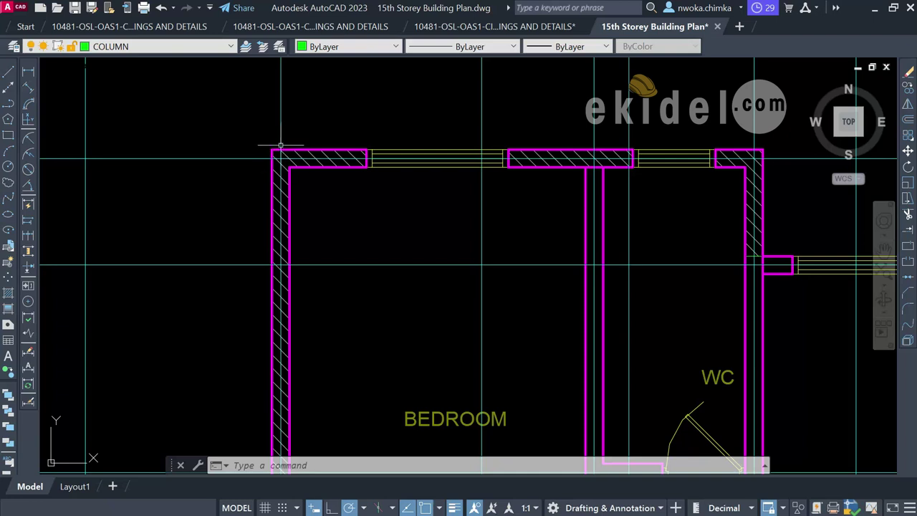
{"action": "scroll", "coordinate": [394, 179], "scroll_direction": "down", "scroll_amount": 2}
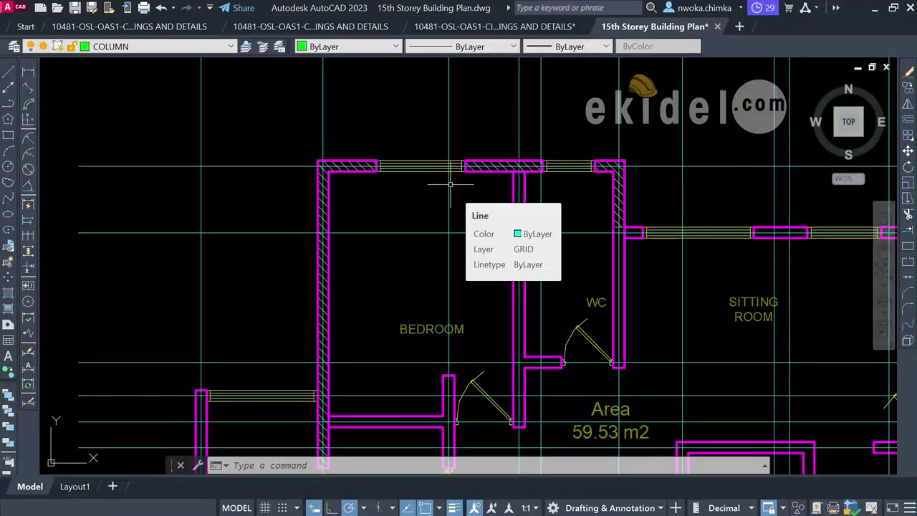
{"action": "middle_click_drag", "start_coordinate": [400, 139], "coordinate": [409, 153]}
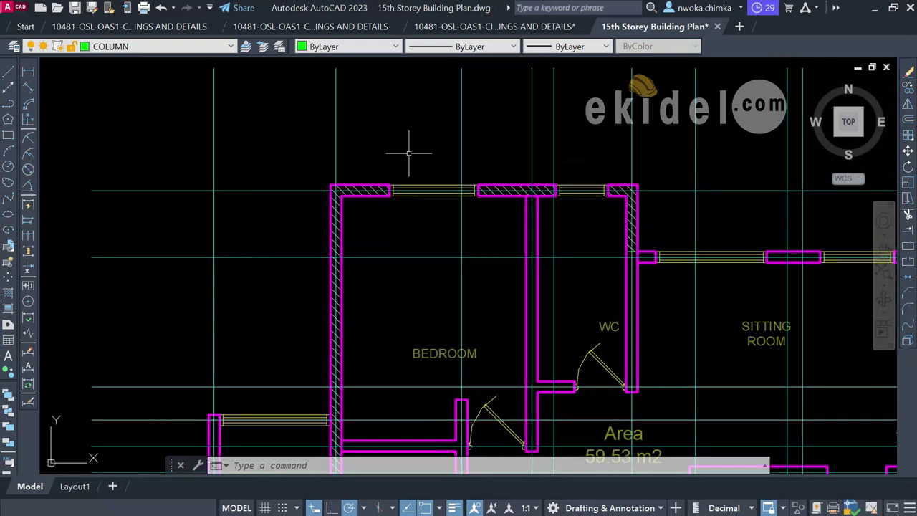
{"action": "scroll", "coordinate": [409, 152], "scroll_direction": "down", "scroll_amount": 2}
{"action": "scroll", "coordinate": [383, 158], "scroll_direction": "down", "scroll_amount": 1}
{"action": "scroll", "coordinate": [351, 147], "scroll_direction": "up", "scroll_amount": 1}
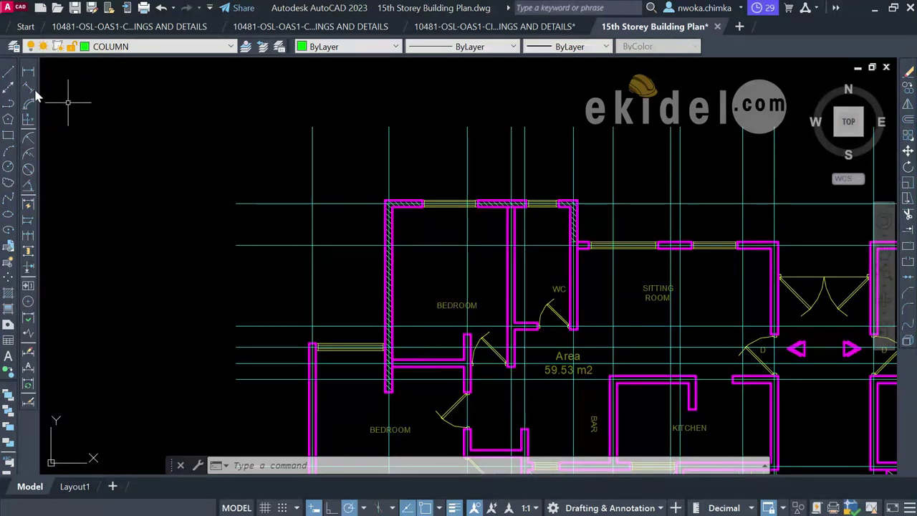
{"action": "left_click", "coordinate": [7, 72]}
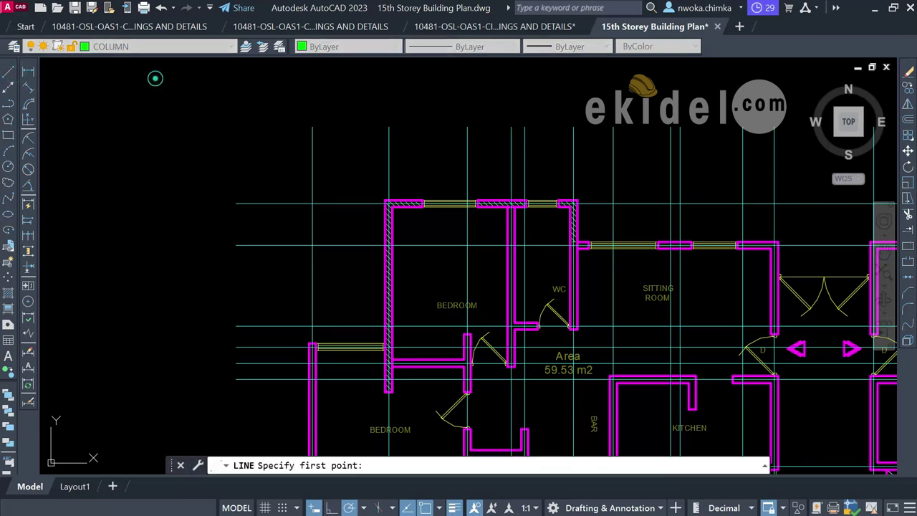
{"action": "left_click", "coordinate": [155, 78]}
{"action": "left_click", "coordinate": [154, 119]}
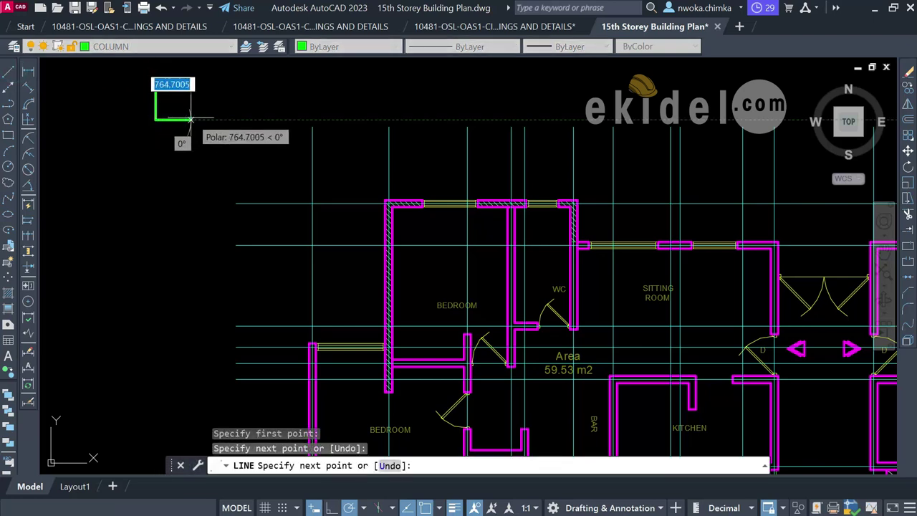
{"action": "left_click", "coordinate": [190, 119]}
{"action": "left_click", "coordinate": [191, 90]}
{"action": "left_click", "coordinate": [156, 91]}
{"action": "key", "text": "Escape"}
- Trim the excess of the vertical line that extends above the rectangle's upper edge
{"action": "type", "text": "tr"}
{"action": "key", "text": "Return"}
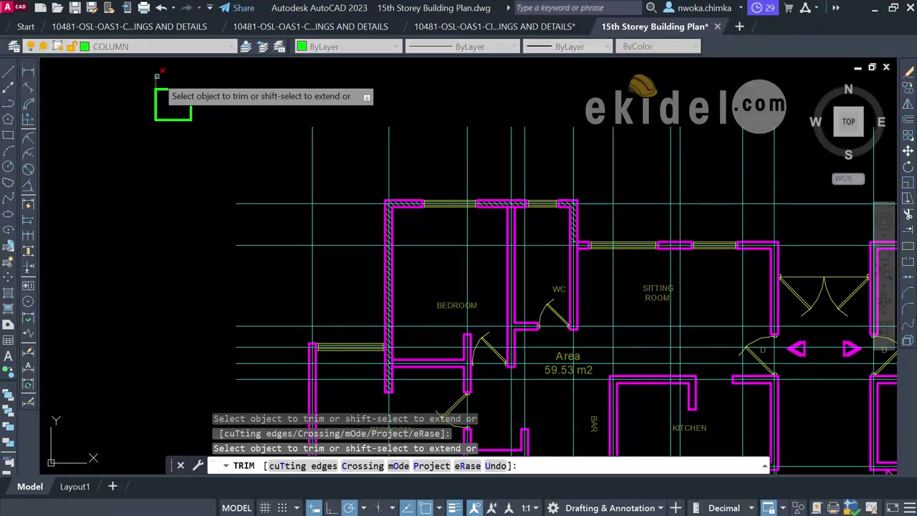
{"action": "key", "text": "Escape"}
- Select the four sides of the rectangle one after another to check whether they are separate line objects
{"action": "scroll", "coordinate": [166, 88], "scroll_direction": "up", "scroll_amount": 4}
{"action": "left_click", "coordinate": [175, 94]}
{"action": "left_click", "coordinate": [167, 113]}
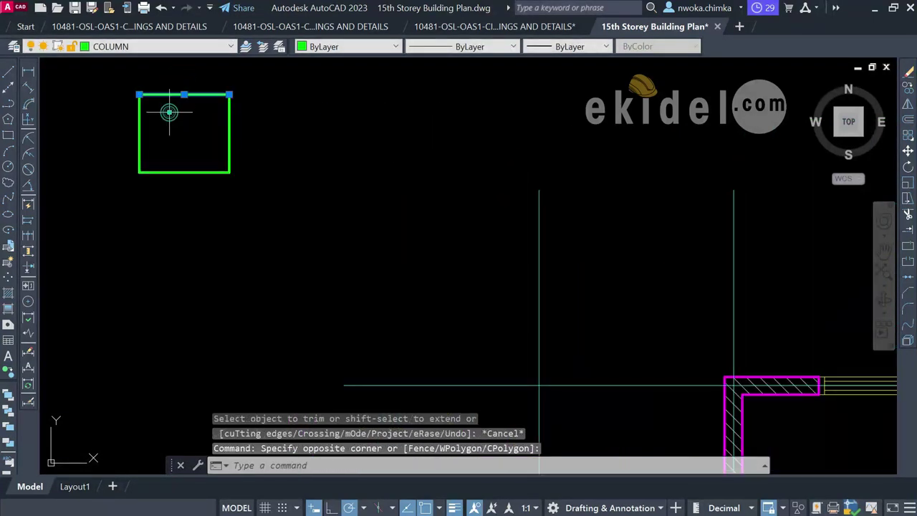
{"action": "left_click", "coordinate": [217, 126]}
{"action": "left_click", "coordinate": [209, 150]}
{"action": "left_click", "coordinate": [184, 126]}
{"action": "left_click", "coordinate": [251, 136]}
{"action": "left_click", "coordinate": [118, 143]}
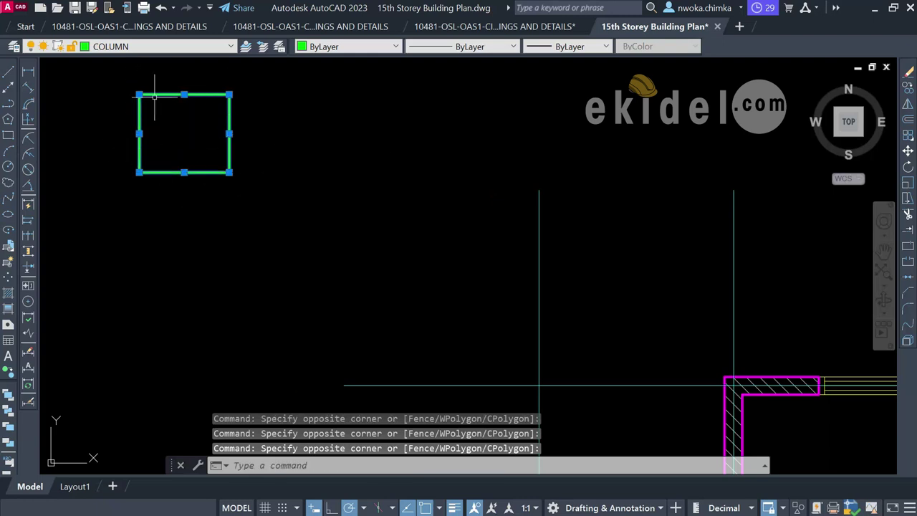
{"action": "key", "text": "Escape"}
- Erase the four lines of the column rectangle beside the ground floor plan
{"action": "left_click", "coordinate": [249, 82]}
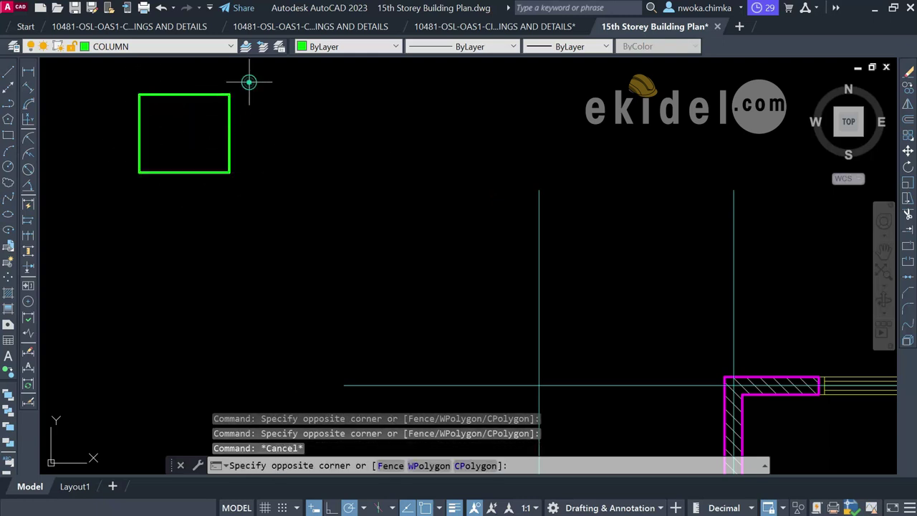
{"action": "left_click", "coordinate": [119, 207]}
{"action": "type", "text": "e"}
{"action": "key", "text": "Return"}
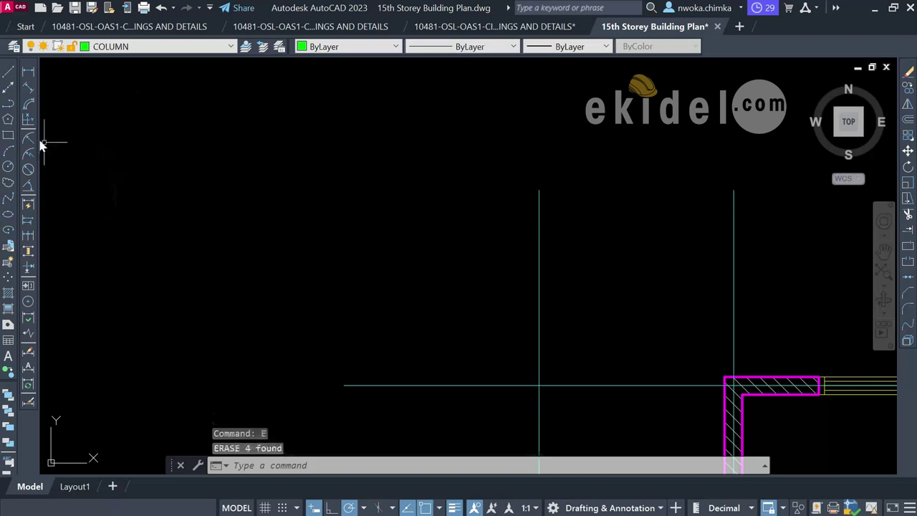
- Draw a column outline as a four-sided polyline in the empty area beside the ground floor plan
{"action": "left_click", "coordinate": [8, 104]}
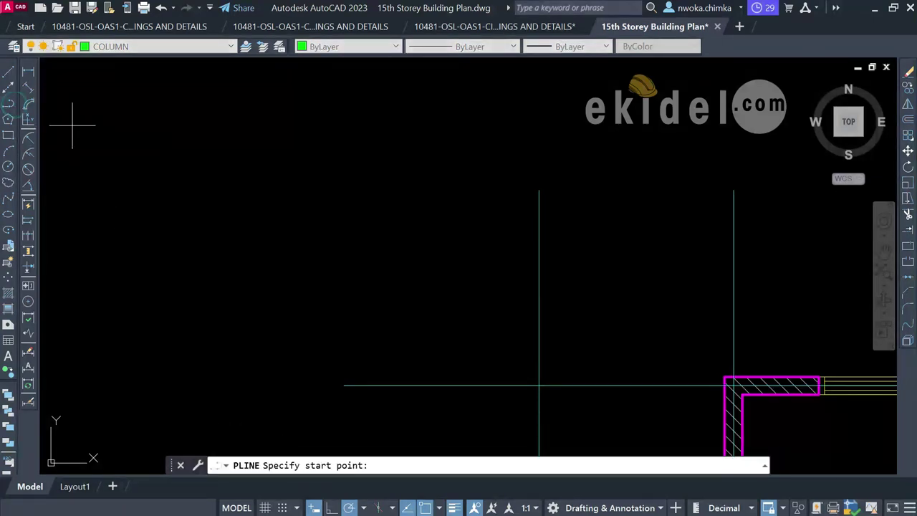
{"action": "left_click", "coordinate": [128, 119]}
{"action": "left_click", "coordinate": [125, 194]}
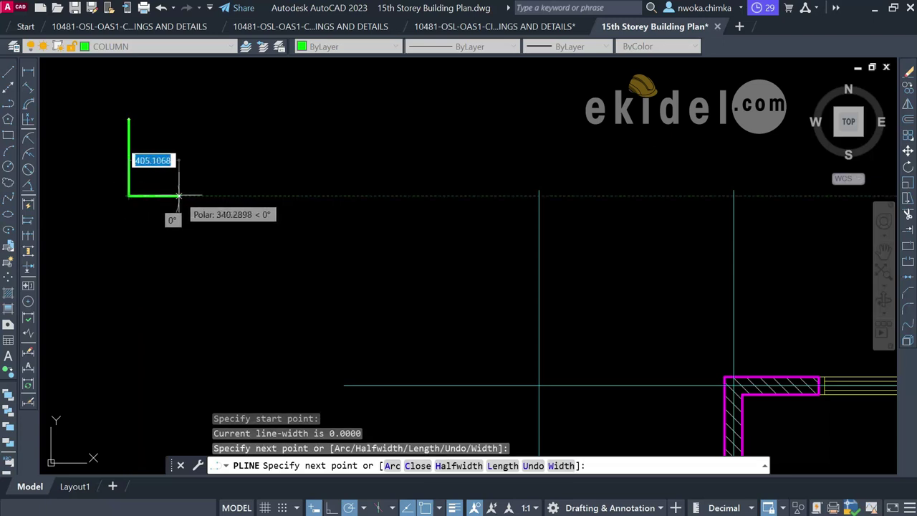
{"action": "left_click", "coordinate": [201, 195]}
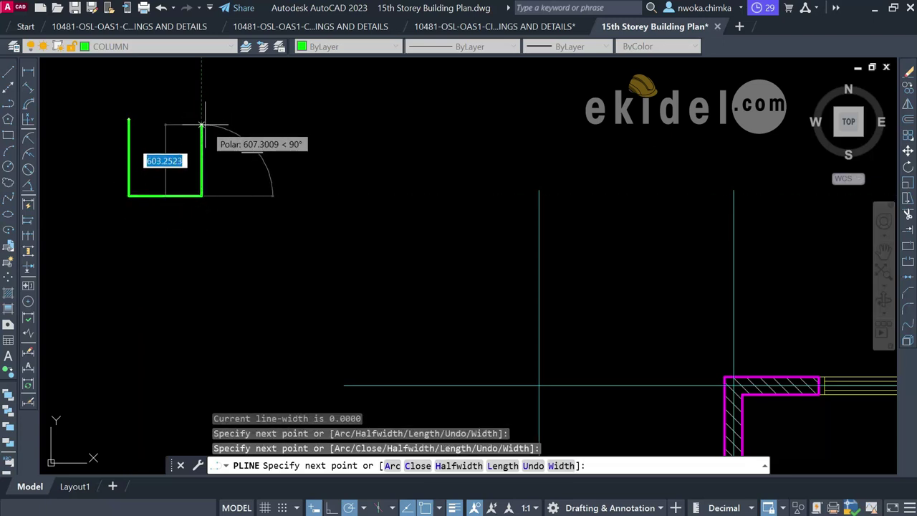
{"action": "left_click", "coordinate": [201, 119]}
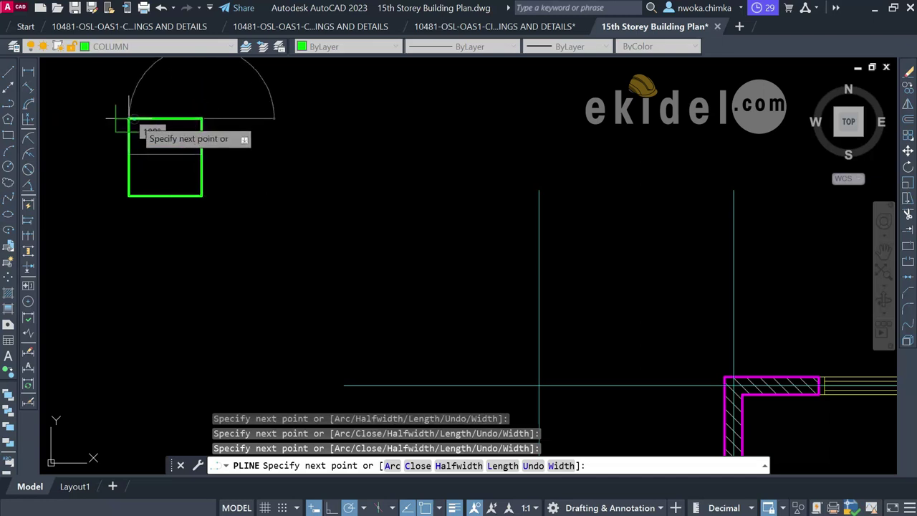
{"action": "key", "text": "Escape"}
- Erase the four-sided polyline beside the ground floor plan
{"action": "left_click", "coordinate": [193, 97]}
{"action": "key", "text": "Escape"}
{"action": "left_click", "coordinate": [195, 112]}
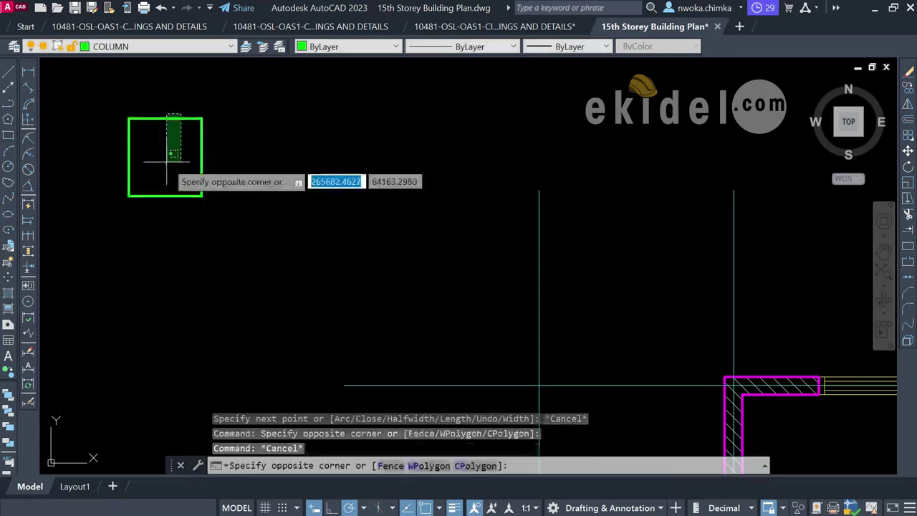
{"action": "left_click", "coordinate": [164, 166]}
{"action": "type", "text": "E"}
{"action": "key", "text": "Return"}
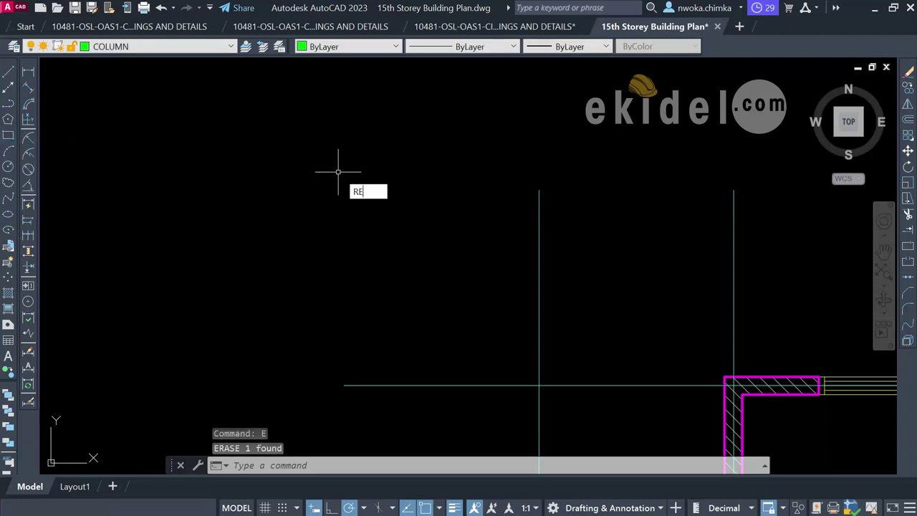
- Regenerate the drawing and start the Rectangle command for the column outline
{"action": "scroll", "coordinate": [334, 176], "scroll_direction": "up", "scroll_amount": 3}
{"action": "type", "text": "REC"}
{"action": "key", "text": "Return"}
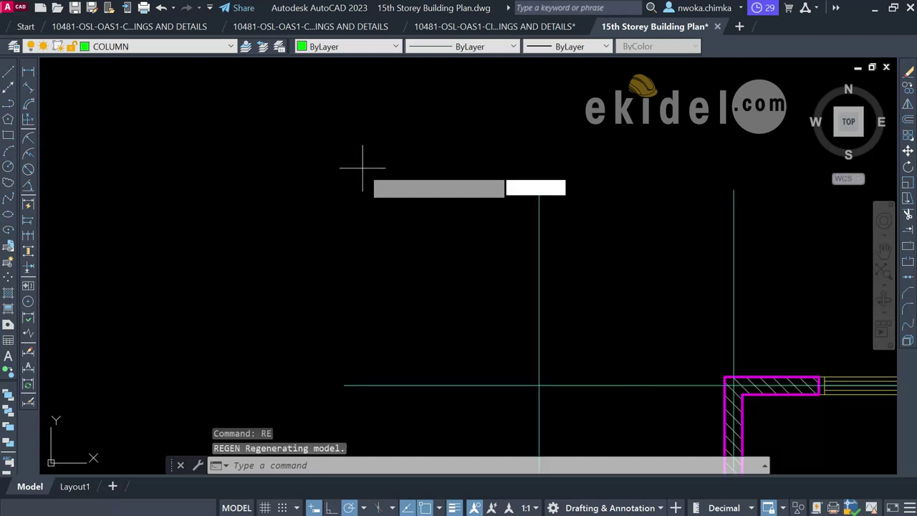
- Examine the gridded ground floor plan's layout around the bedrooms, sitting rooms, kitchens and lobby before sizing the column
{"action": "scroll", "coordinate": [365, 157], "scroll_direction": "down", "scroll_amount": 5}
{"action": "scroll", "coordinate": [419, 149], "scroll_direction": "up", "scroll_amount": 2}
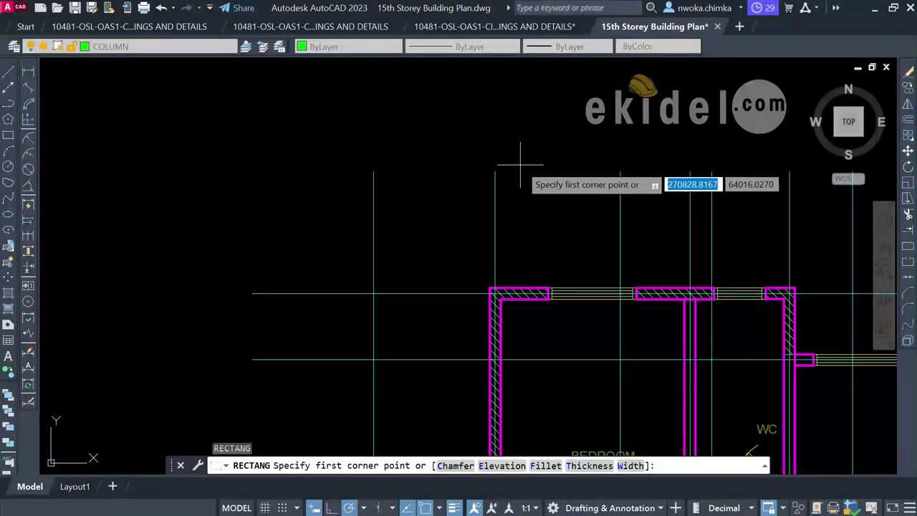
{"action": "scroll", "coordinate": [429, 150], "scroll_direction": "down", "scroll_amount": 2}
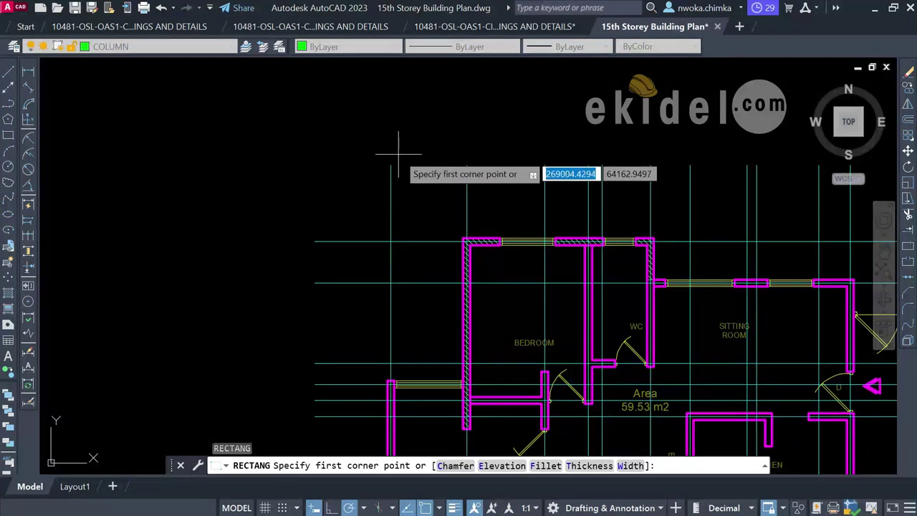
{"action": "scroll", "coordinate": [358, 154], "scroll_direction": "down", "scroll_amount": 2}
{"action": "scroll", "coordinate": [326, 153], "scroll_direction": "down", "scroll_amount": 2}
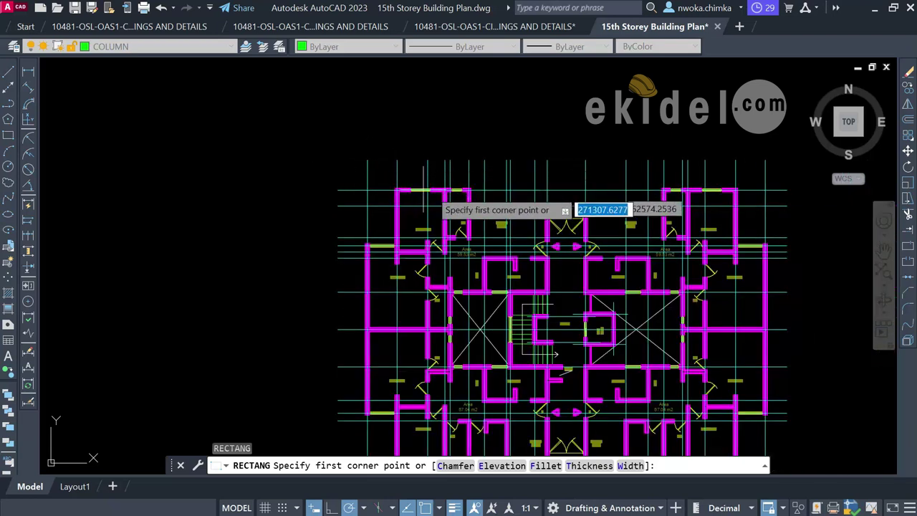
{"action": "scroll", "coordinate": [401, 169], "scroll_direction": "up", "scroll_amount": 3}
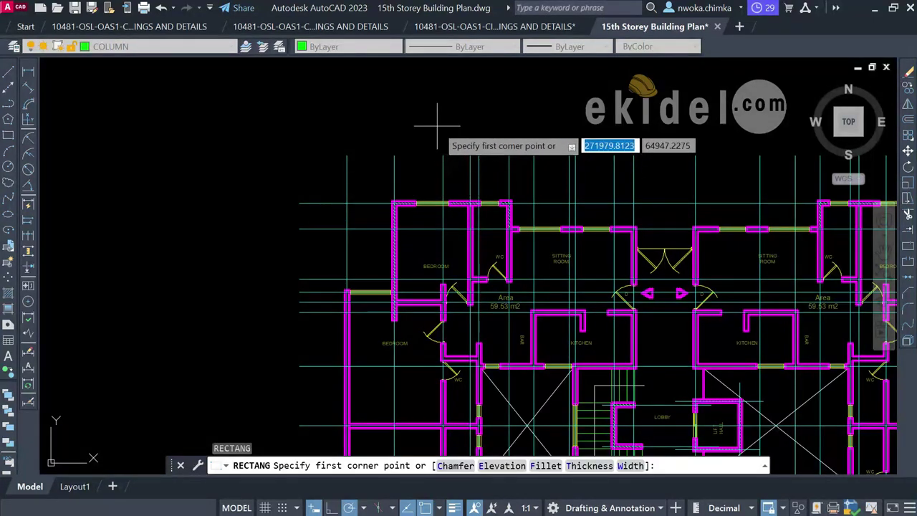
{"action": "scroll", "coordinate": [430, 127], "scroll_direction": "up", "scroll_amount": 4}
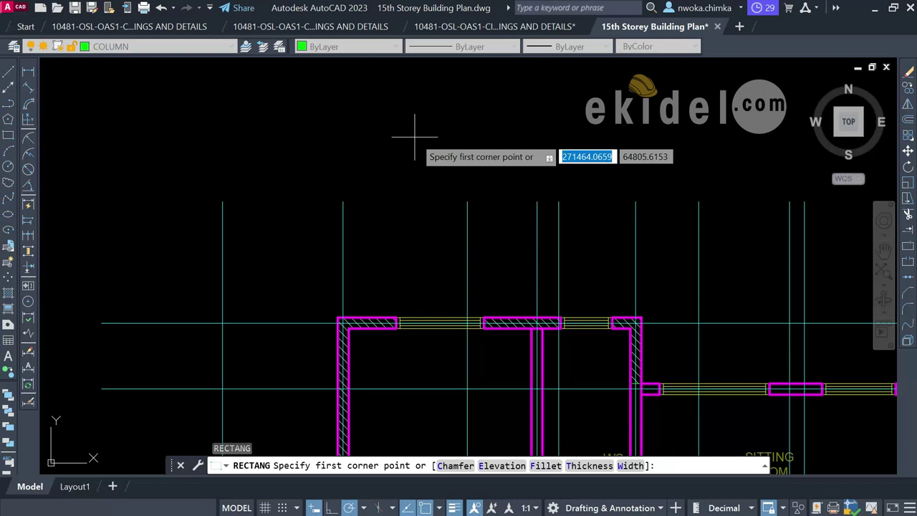
{"action": "scroll", "coordinate": [414, 136], "scroll_direction": "down", "scroll_amount": 2}
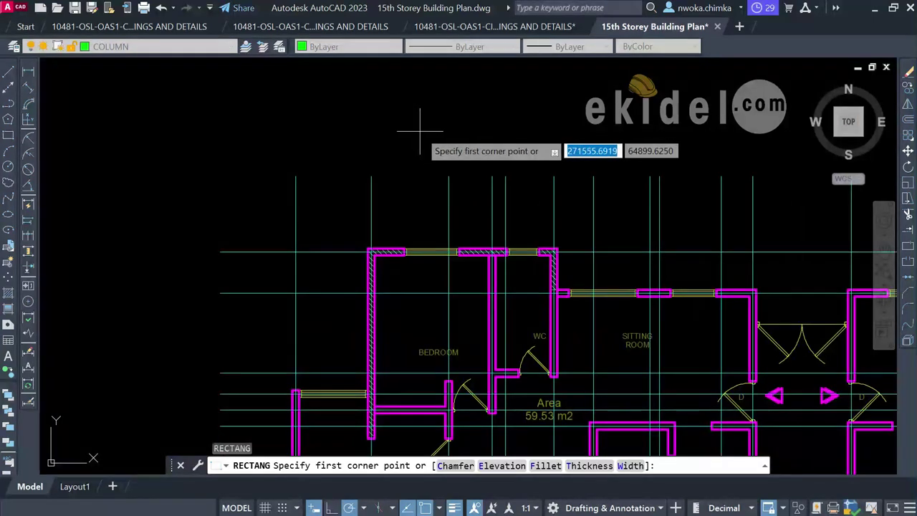
{"action": "scroll", "coordinate": [420, 129], "scroll_direction": "down", "scroll_amount": 2}
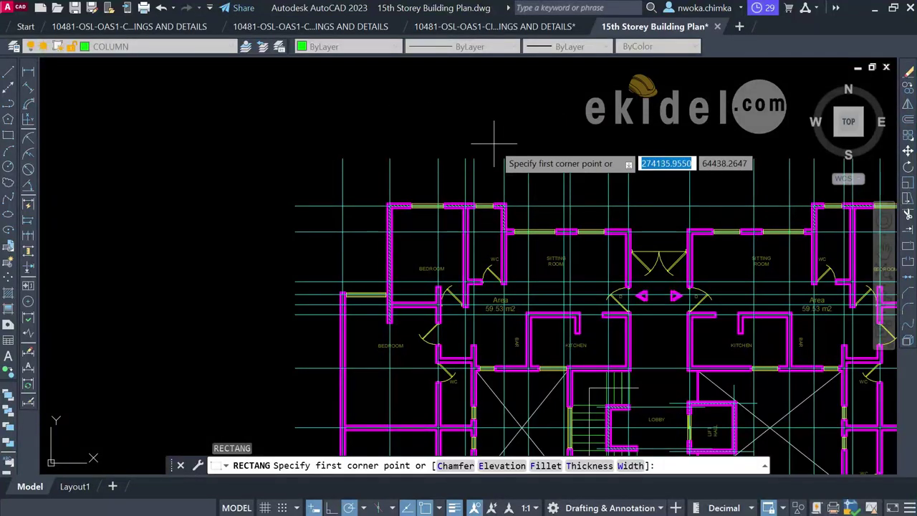
- Examine the storeys in the building's section drawing and return to the ground floor plan's bedroom area
{"action": "scroll", "coordinate": [458, 140], "scroll_direction": "down", "scroll_amount": 6}
{"action": "scroll", "coordinate": [469, 136], "scroll_direction": "down", "scroll_amount": 2}
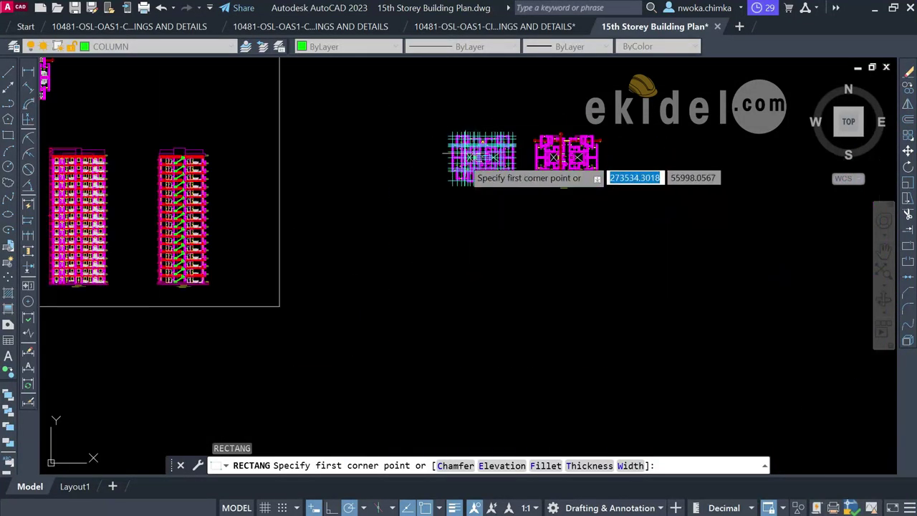
{"action": "scroll", "coordinate": [79, 187], "scroll_direction": "up", "scroll_amount": 4}
{"action": "scroll", "coordinate": [307, 146], "scroll_direction": "up", "scroll_amount": 4}
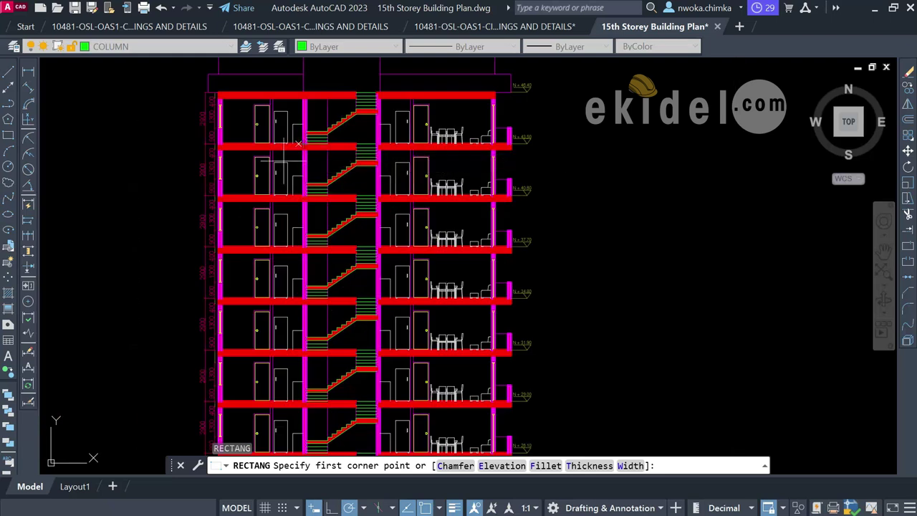
{"action": "scroll", "coordinate": [275, 323], "scroll_direction": "down", "scroll_amount": 2}
{"action": "scroll", "coordinate": [275, 323], "scroll_direction": "down", "scroll_amount": 1}
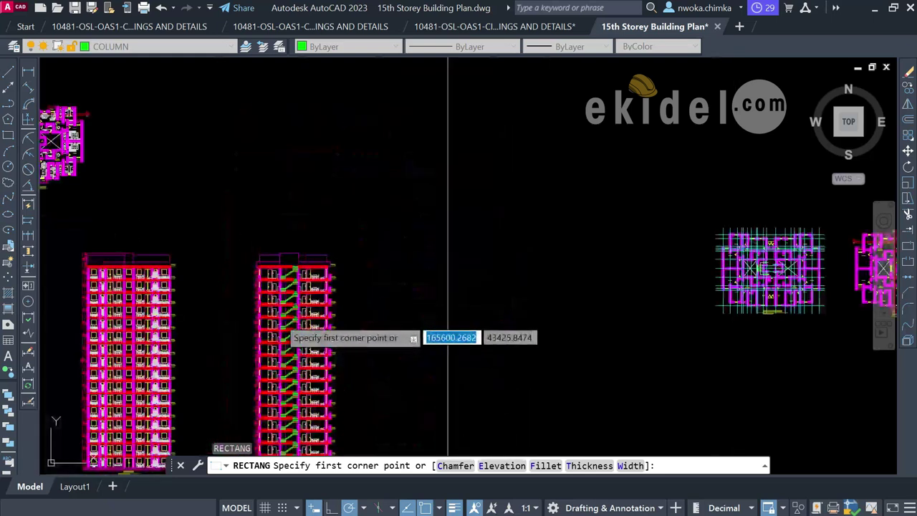
{"action": "scroll", "coordinate": [407, 309], "scroll_direction": "down", "scroll_amount": 4}
{"action": "scroll", "coordinate": [511, 297], "scroll_direction": "up", "scroll_amount": 3}
{"action": "scroll", "coordinate": [501, 299], "scroll_direction": "up", "scroll_amount": 8}
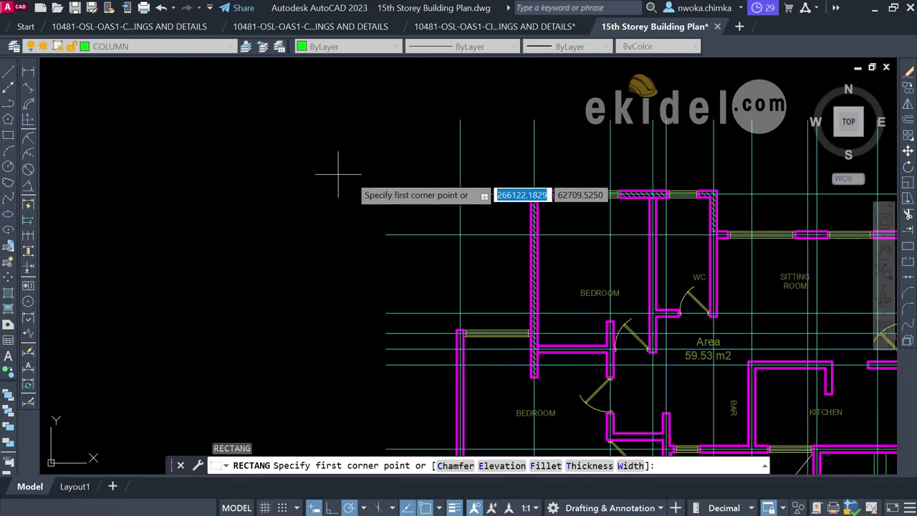
- Draw a column rectangle 350 wide and 600 high in the empty area beside the ground floor plan
{"action": "scroll", "coordinate": [301, 175], "scroll_direction": "up", "scroll_amount": 5}
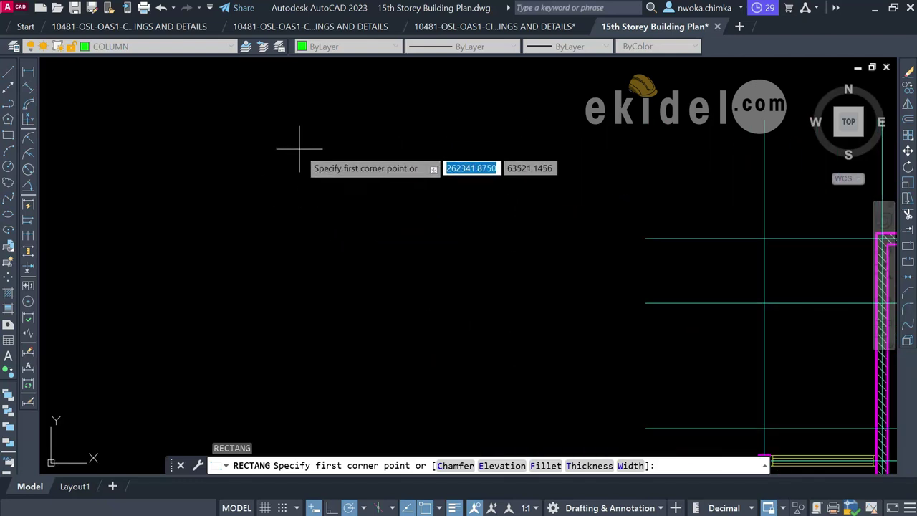
{"action": "left_click", "coordinate": [293, 142]}
{"action": "type", "text": "350"}
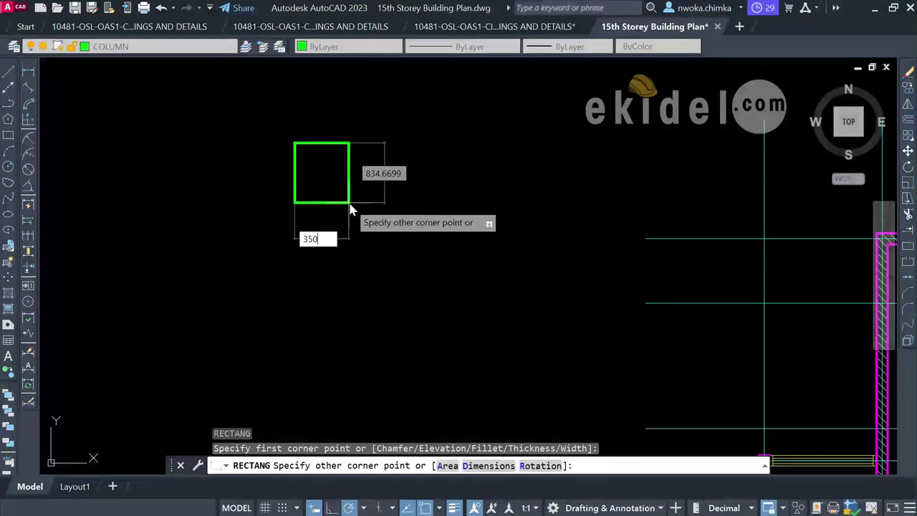
{"action": "key", "text": "Tab"}
{"action": "type", "text": "600"}
{"action": "key", "text": "Return"}
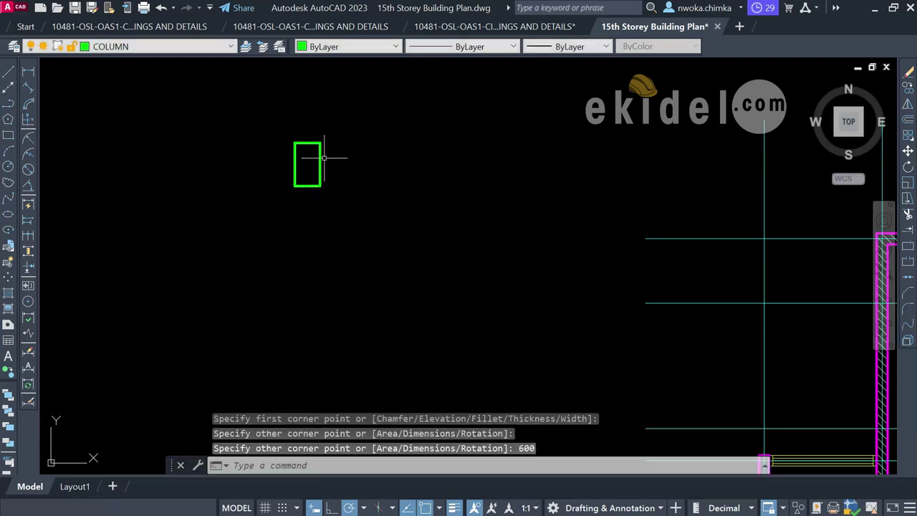
- Add linear dimensions for the column rectangle's height and width, placed beside and below it
{"action": "scroll", "coordinate": [314, 145], "scroll_direction": "up", "scroll_amount": 4}
{"action": "left_click", "coordinate": [29, 72]}
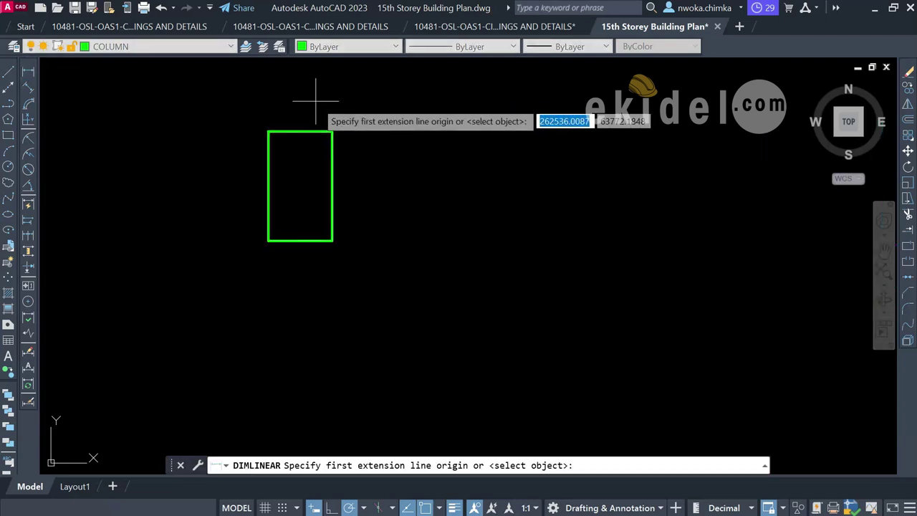
{"action": "left_click", "coordinate": [332, 130]}
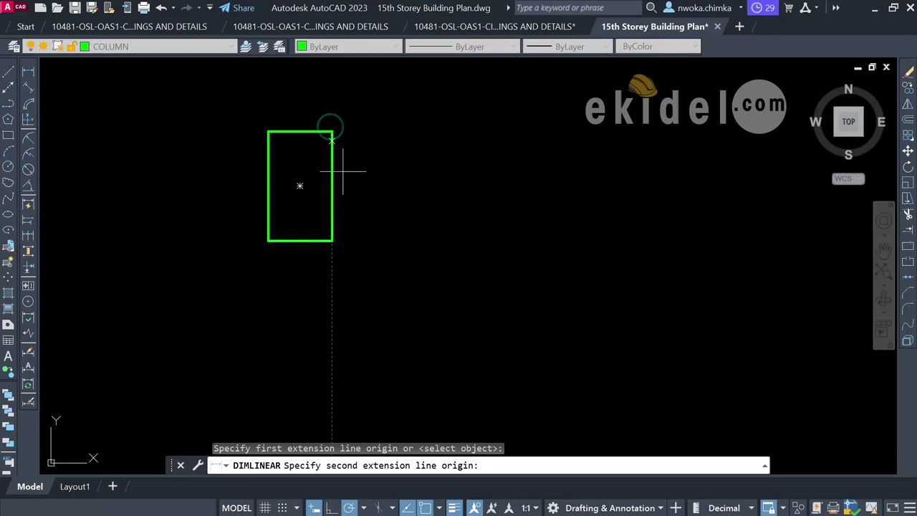
{"action": "left_click", "coordinate": [331, 241]}
{"action": "left_click", "coordinate": [439, 226]}
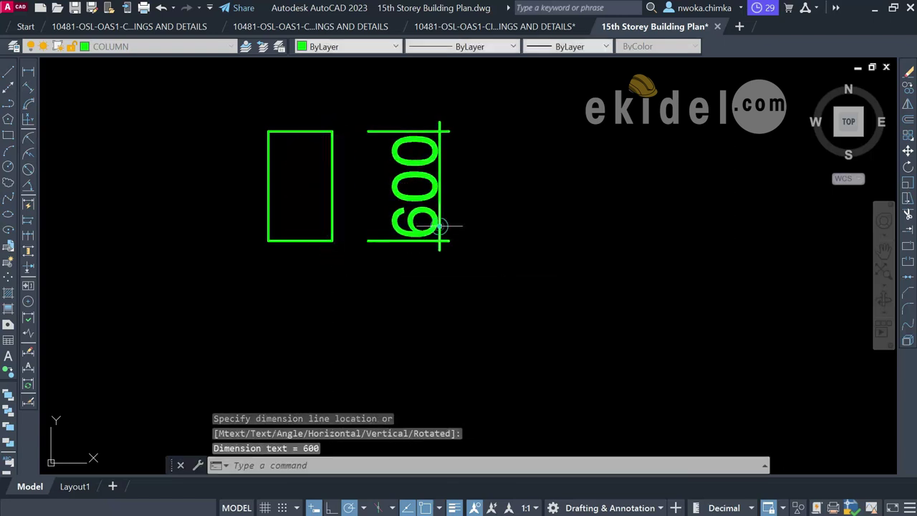
{"action": "key", "text": "Return"}
{"action": "left_click", "coordinate": [268, 240]}
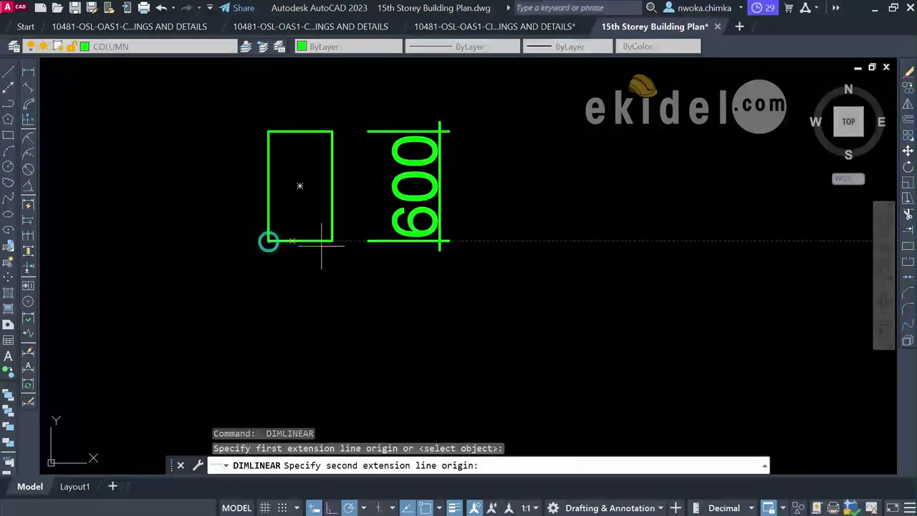
{"action": "left_click", "coordinate": [332, 240]}
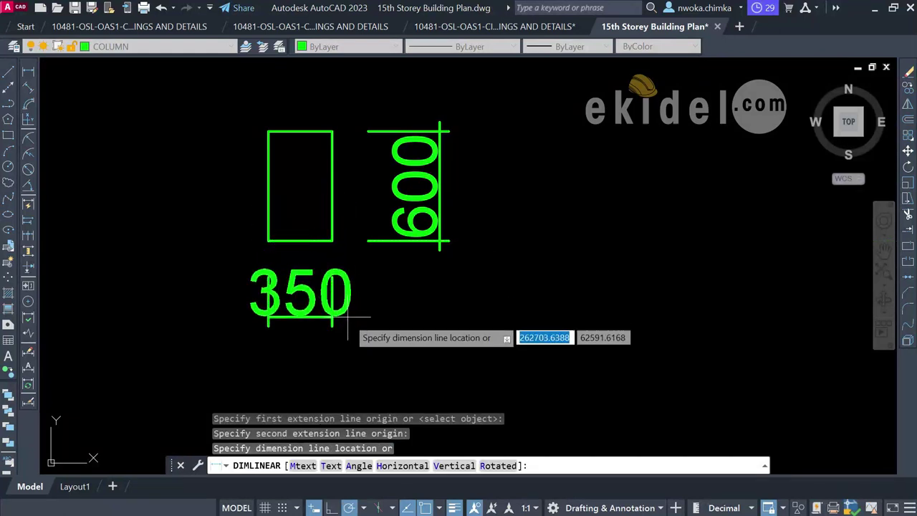
{"action": "left_click", "coordinate": [350, 315]}
- Erase the two linear dimensions from the column rectangle
{"action": "left_click", "coordinate": [460, 223]}
{"action": "left_click", "coordinate": [381, 300]}
{"action": "left_click", "coordinate": [317, 319]}
{"action": "type", "text": "e"}
{"action": "key", "text": "Return"}
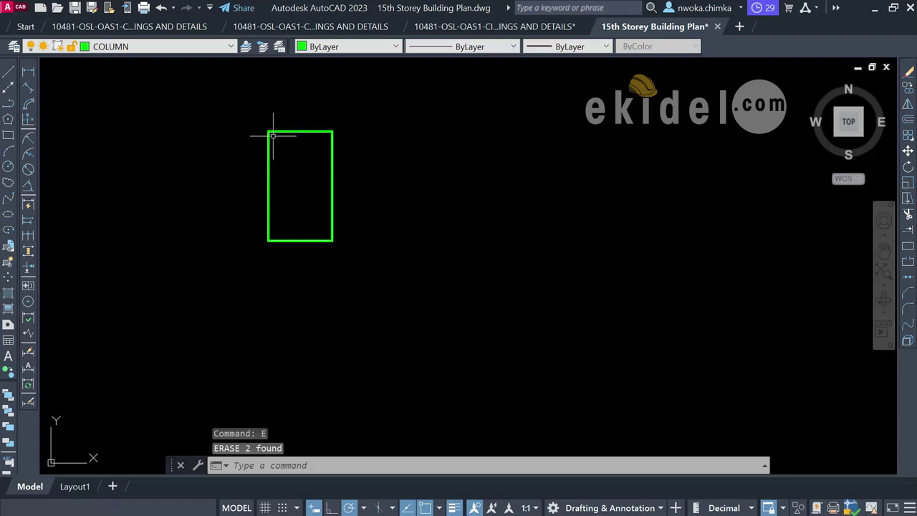
- Select the column rectangle in the empty area beside the ground floor plan
{"action": "scroll", "coordinate": [305, 151], "scroll_direction": "down", "scroll_amount": 4}
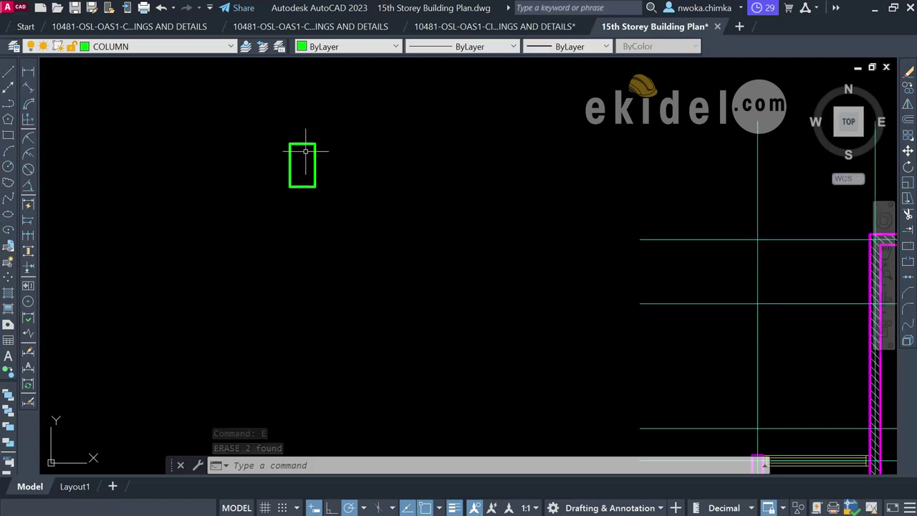
{"action": "scroll", "coordinate": [322, 155], "scroll_direction": "down", "scroll_amount": 2}
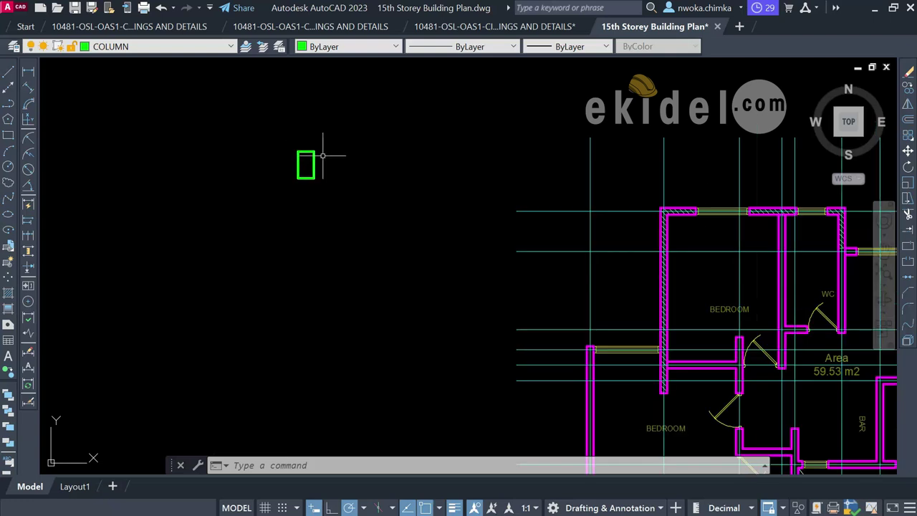
{"action": "scroll", "coordinate": [323, 156], "scroll_direction": "up", "scroll_amount": 2}
{"action": "left_click", "coordinate": [340, 120]}
{"action": "left_click", "coordinate": [259, 221]}
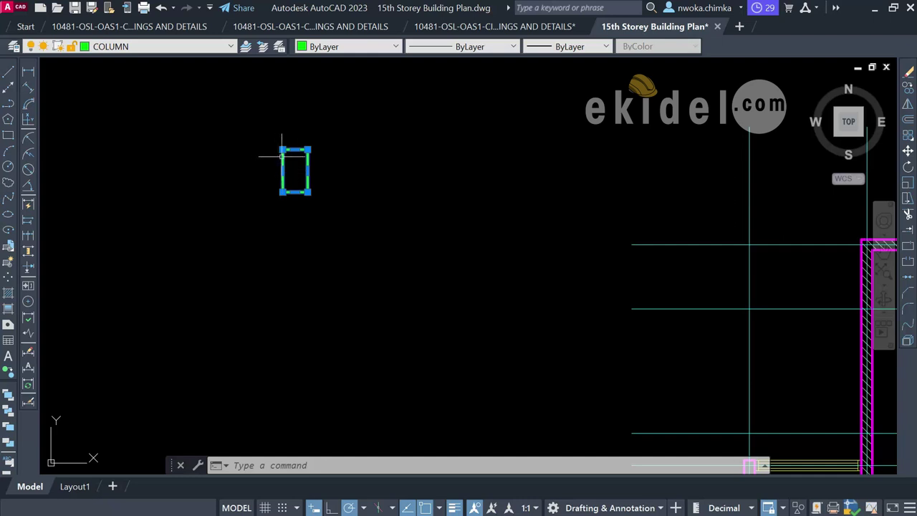
- Examine the ground floor plan's outer bedroom walls, staircase lobby, lift hall and lower rooms for possible column positions
{"action": "mouse_move", "coordinate": [307, 172]}
{"action": "scroll", "coordinate": [302, 133], "scroll_direction": "down", "scroll_amount": 2}
{"action": "scroll", "coordinate": [303, 133], "scroll_direction": "down", "scroll_amount": 2}
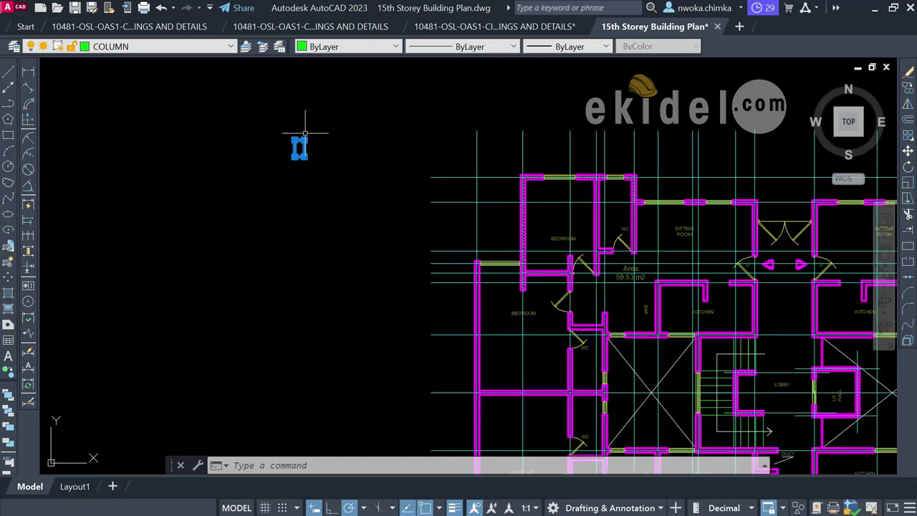
{"action": "scroll", "coordinate": [308, 132], "scroll_direction": "down", "scroll_amount": 2}
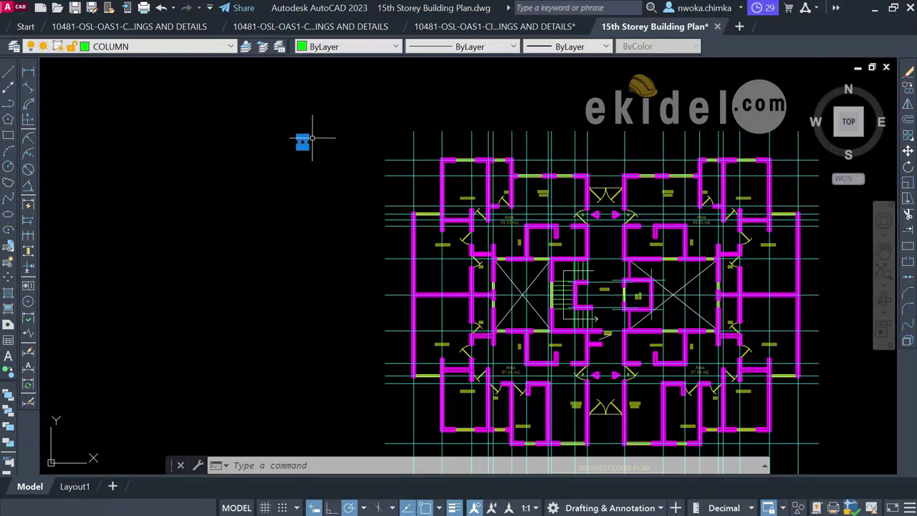
{"action": "scroll", "coordinate": [358, 119], "scroll_direction": "down", "scroll_amount": 2}
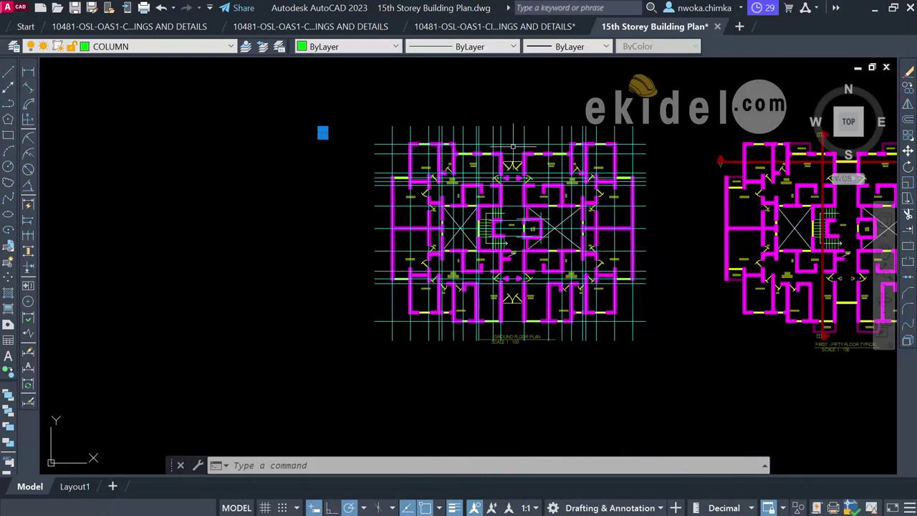
{"action": "scroll", "coordinate": [422, 127], "scroll_direction": "up", "scroll_amount": 3}
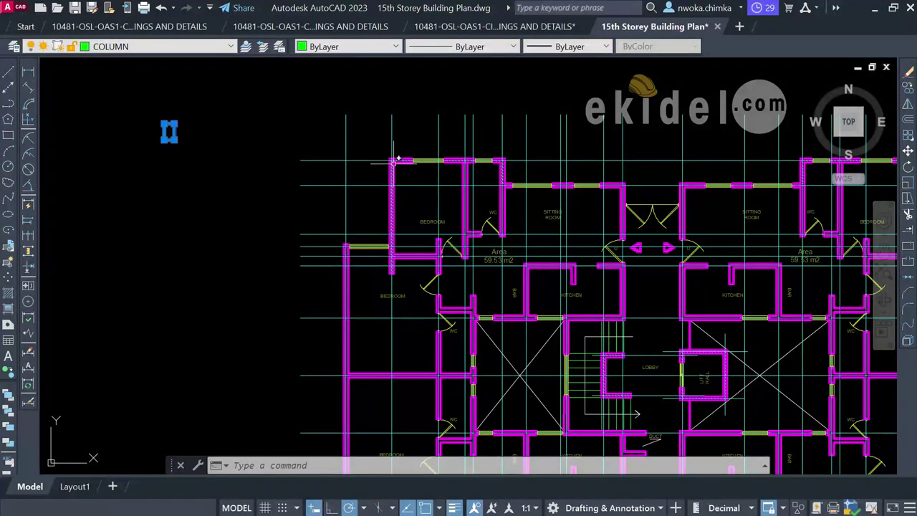
{"action": "mouse_move", "coordinate": [427, 154]}
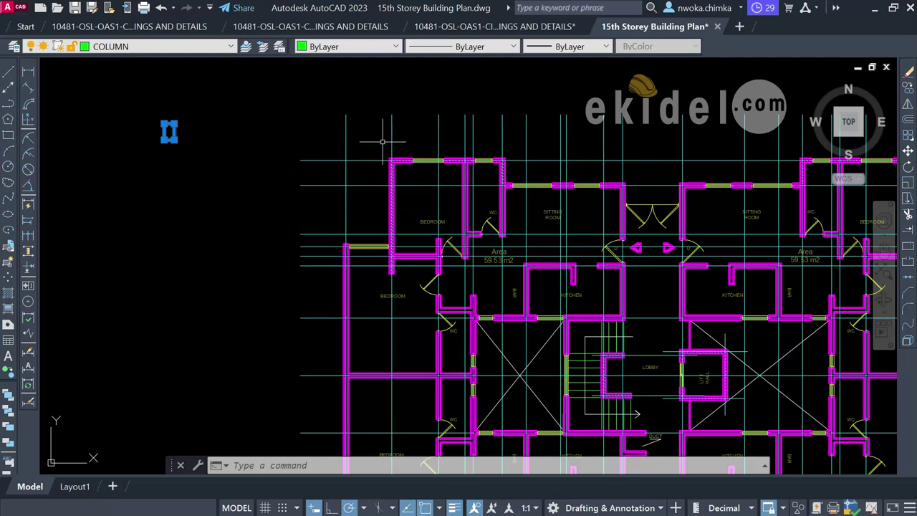
{"action": "scroll", "coordinate": [394, 122], "scroll_direction": "down", "scroll_amount": 2}
{"action": "scroll", "coordinate": [581, 278], "scroll_direction": "up", "scroll_amount": 5}
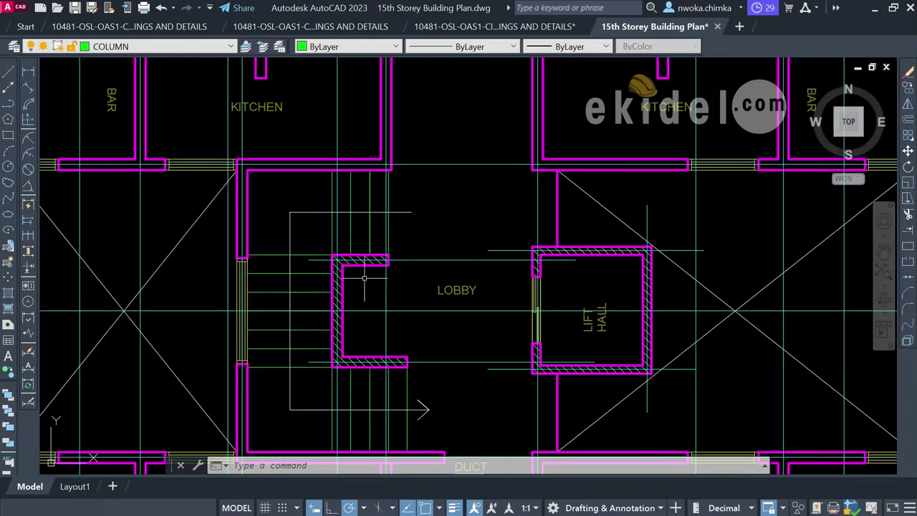
{"action": "scroll", "coordinate": [494, 155], "scroll_direction": "down", "scroll_amount": 5}
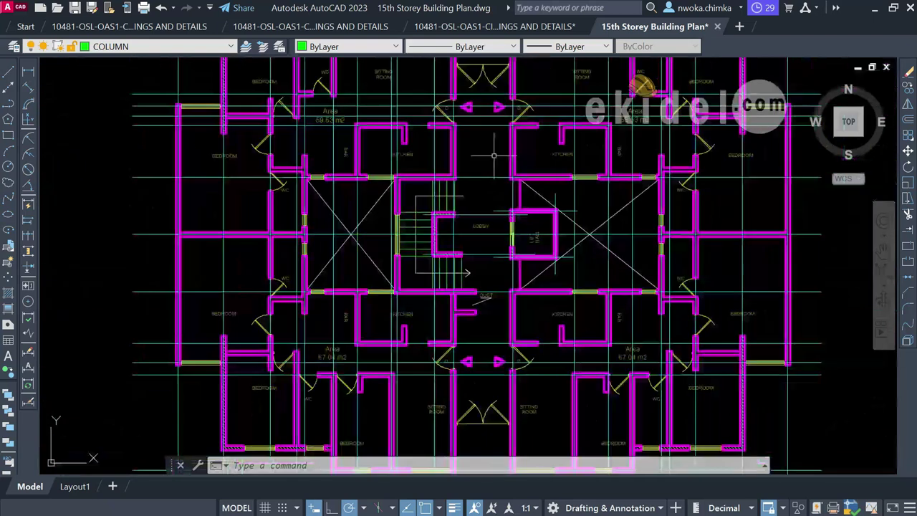
{"action": "scroll", "coordinate": [357, 333], "scroll_direction": "up", "scroll_amount": 2}
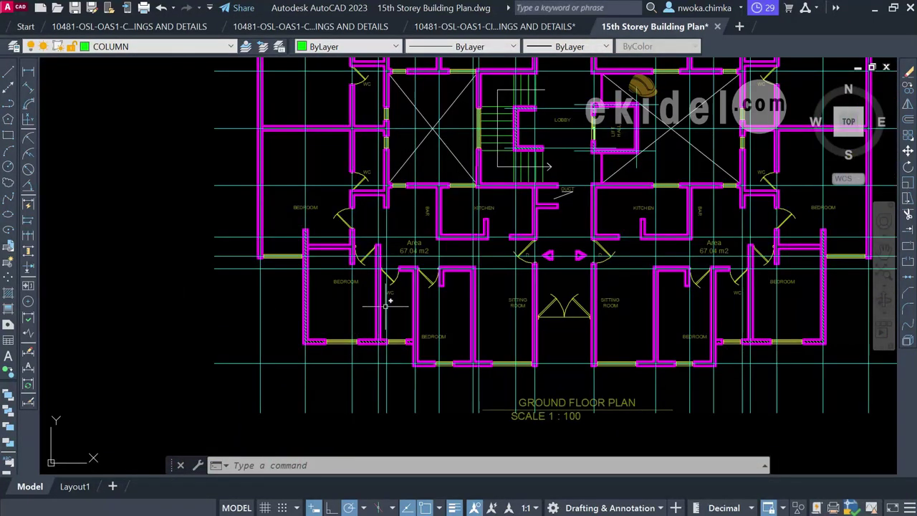
{"action": "scroll", "coordinate": [326, 331], "scroll_direction": "up", "scroll_amount": 2}
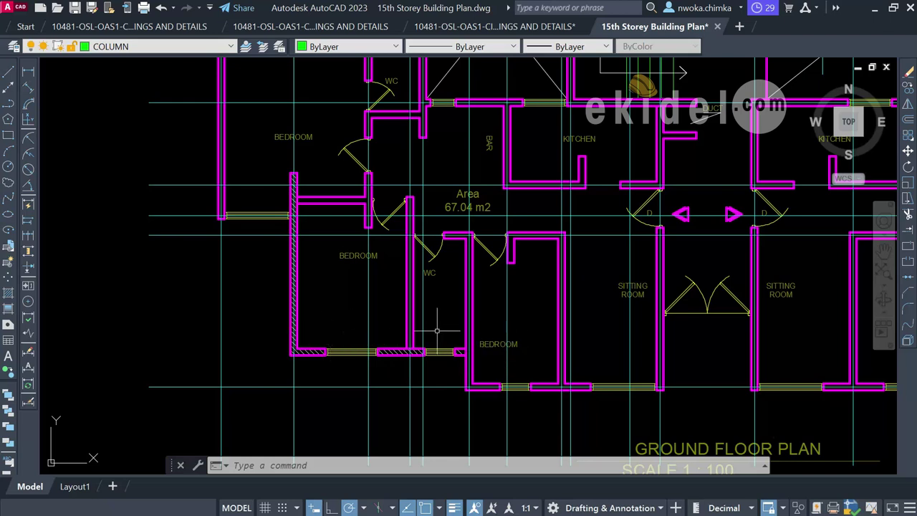
{"action": "scroll", "coordinate": [449, 332], "scroll_direction": "down", "scroll_amount": 2}
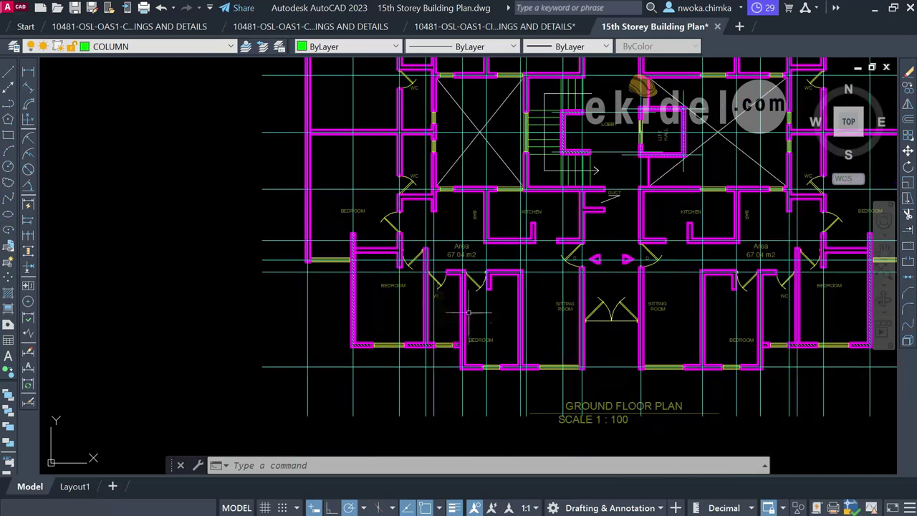
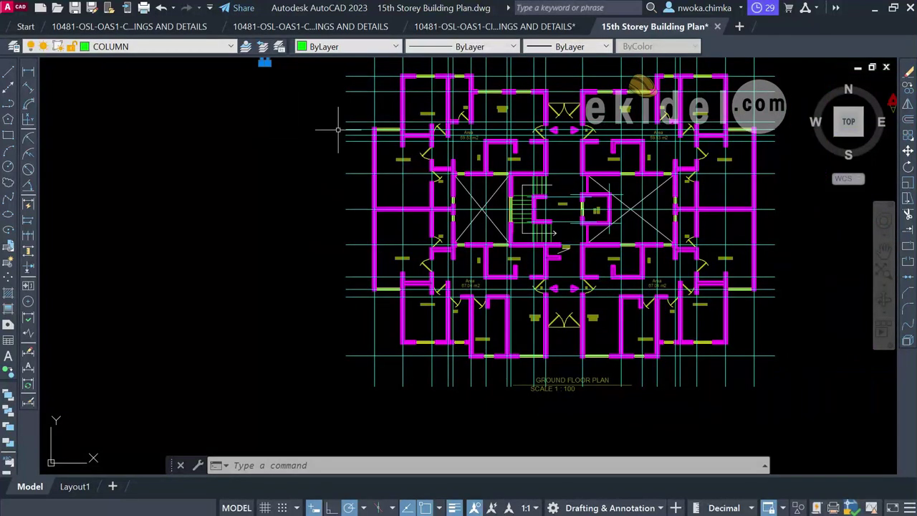
- Copy the column rectangle from its centre to the grid intersection on the outer wall of the upper-left flat's lower bedroom
{"action": "scroll", "coordinate": [274, 109], "scroll_direction": "up", "scroll_amount": 5}
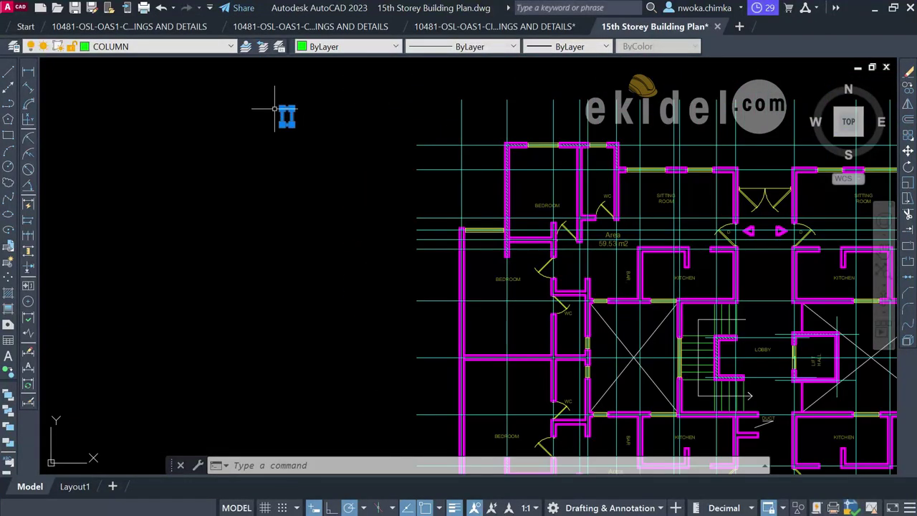
{"action": "type", "text": "O"}
{"action": "key", "text": "Return"}
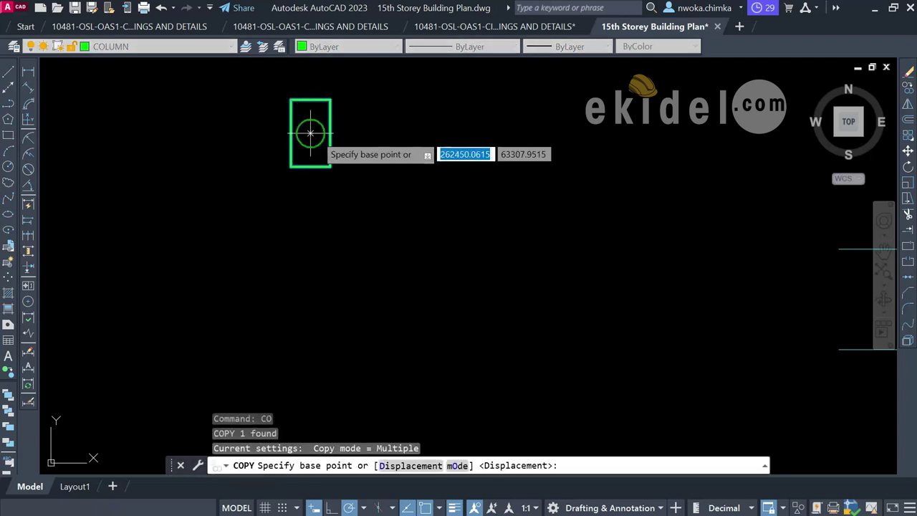
{"action": "left_click", "coordinate": [310, 133]}
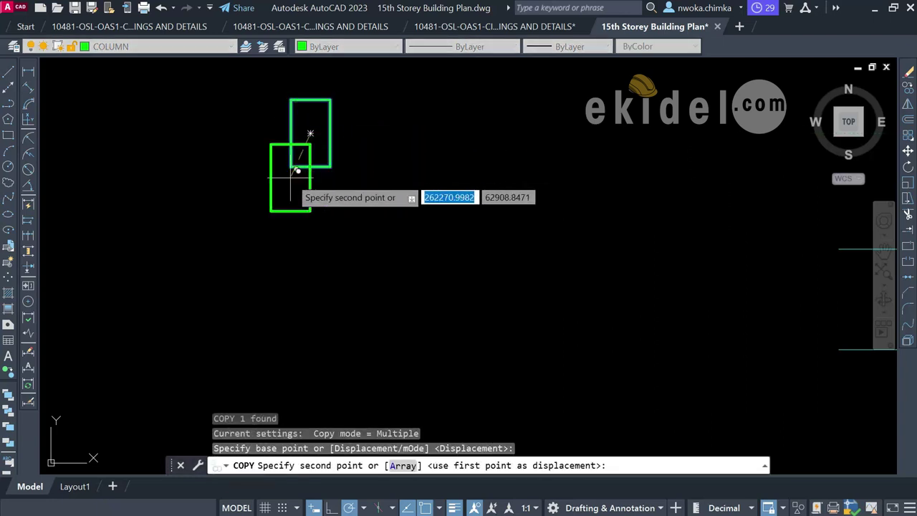
{"action": "scroll", "coordinate": [329, 144], "scroll_direction": "down", "scroll_amount": 3}
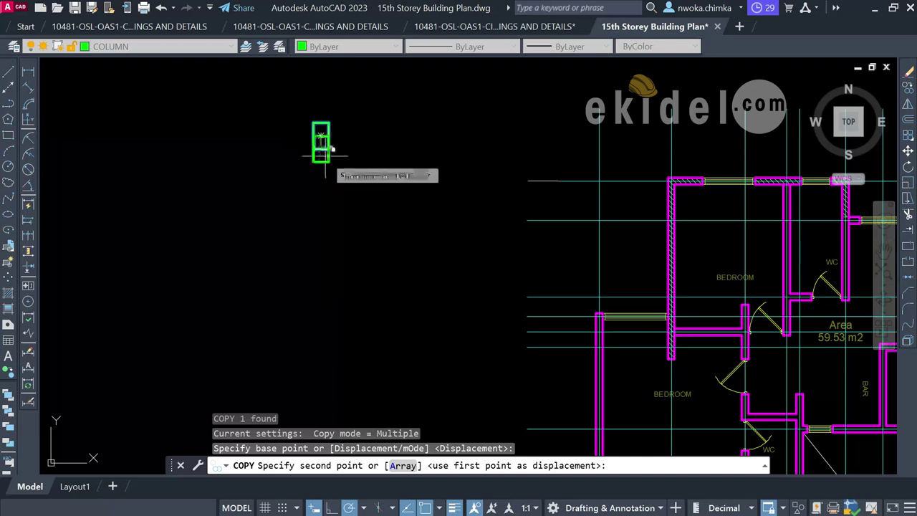
{"action": "scroll", "coordinate": [313, 127], "scroll_direction": "down", "scroll_amount": 4}
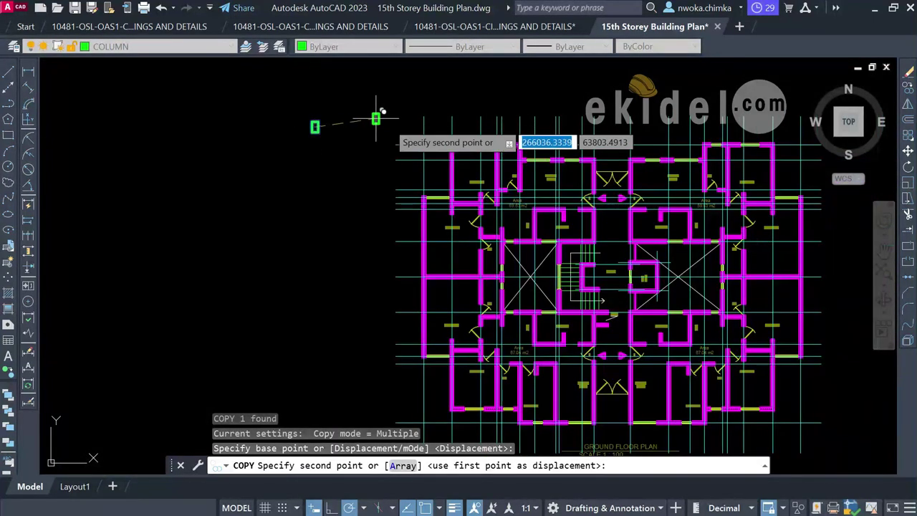
{"action": "scroll", "coordinate": [424, 247], "scroll_direction": "up", "scroll_amount": 3}
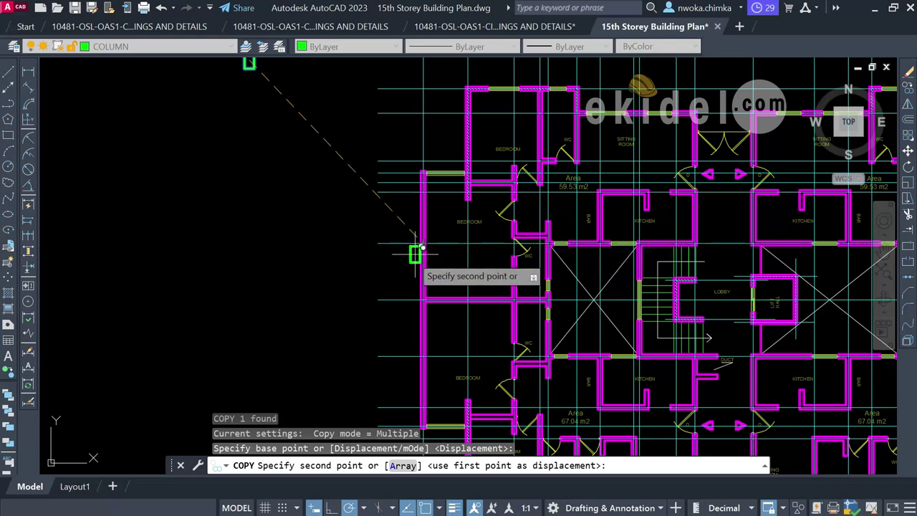
{"action": "scroll", "coordinate": [424, 242], "scroll_direction": "up", "scroll_amount": 5}
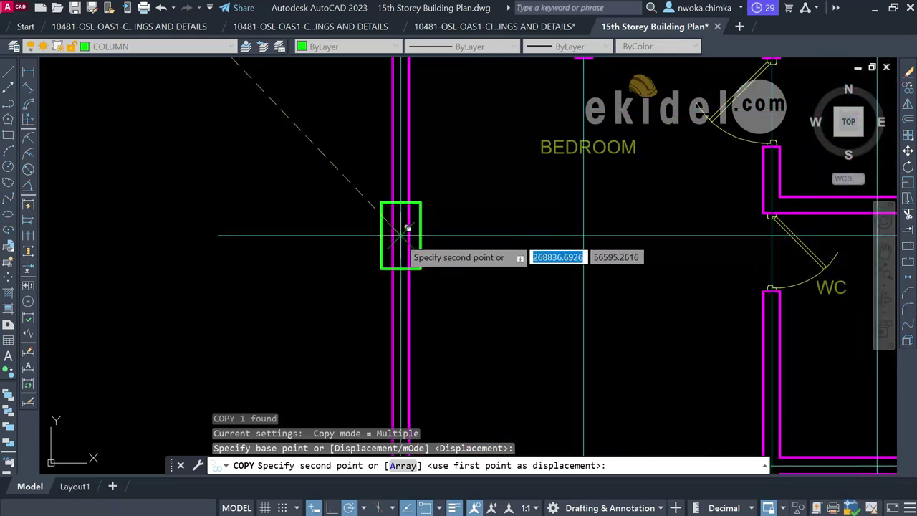
{"action": "left_click", "coordinate": [403, 232]}
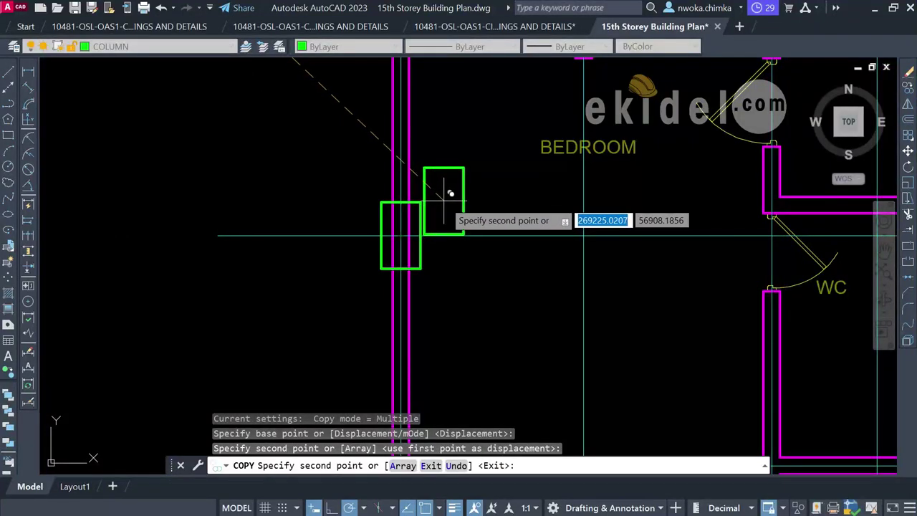
{"action": "key", "text": "Escape"}
- Examine the placed column against its wall, and the building's elevation and section drawings
{"action": "scroll", "coordinate": [399, 216], "scroll_direction": "up", "scroll_amount": 2}
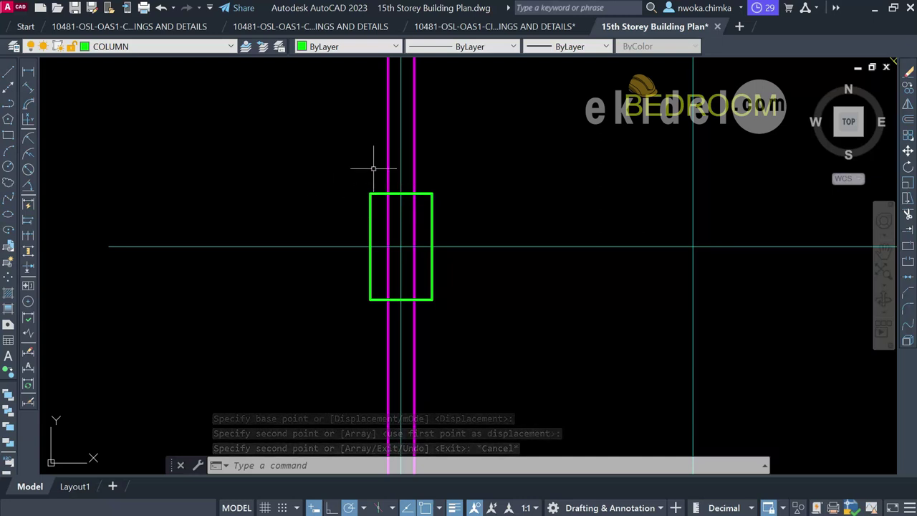
{"action": "scroll", "coordinate": [488, 177], "scroll_direction": "down", "scroll_amount": 10}
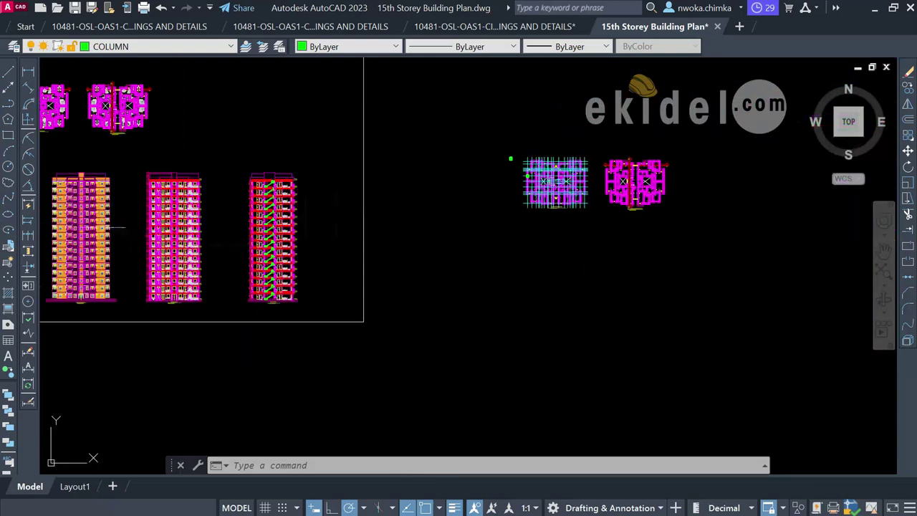
{"action": "scroll", "coordinate": [219, 212], "scroll_direction": "up", "scroll_amount": 8}
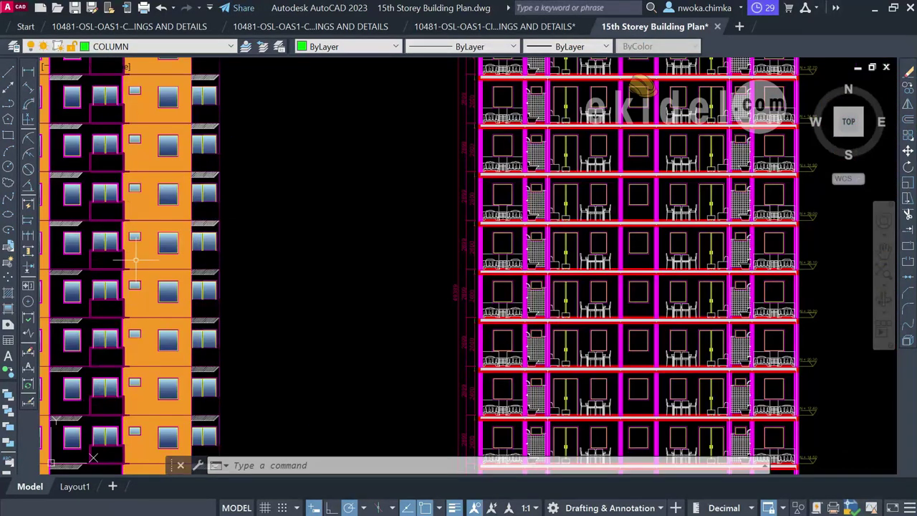
{"action": "scroll", "coordinate": [134, 259], "scroll_direction": "down", "scroll_amount": 8}
{"action": "scroll", "coordinate": [568, 188], "scroll_direction": "up", "scroll_amount": 2}
{"action": "scroll", "coordinate": [522, 204], "scroll_direction": "up", "scroll_amount": 2}
{"action": "scroll", "coordinate": [251, 251], "scroll_direction": "down", "scroll_amount": 2}
{"action": "scroll", "coordinate": [135, 259], "scroll_direction": "up", "scroll_amount": 5}
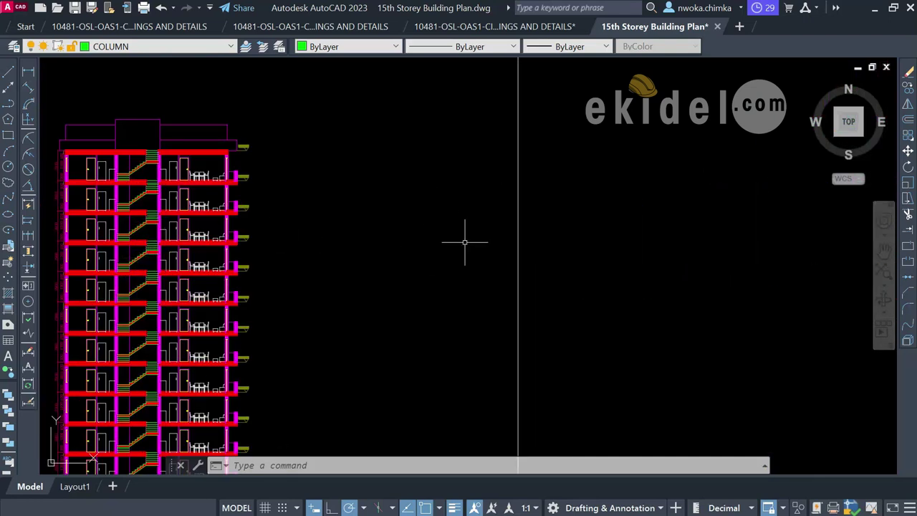
{"action": "scroll", "coordinate": [444, 236], "scroll_direction": "down", "scroll_amount": 4}
- Move the placed column by its left edge's midpoint so that edge lies flush with the bedroom wall's outer face
{"action": "scroll", "coordinate": [534, 178], "scroll_direction": "up", "scroll_amount": 10}
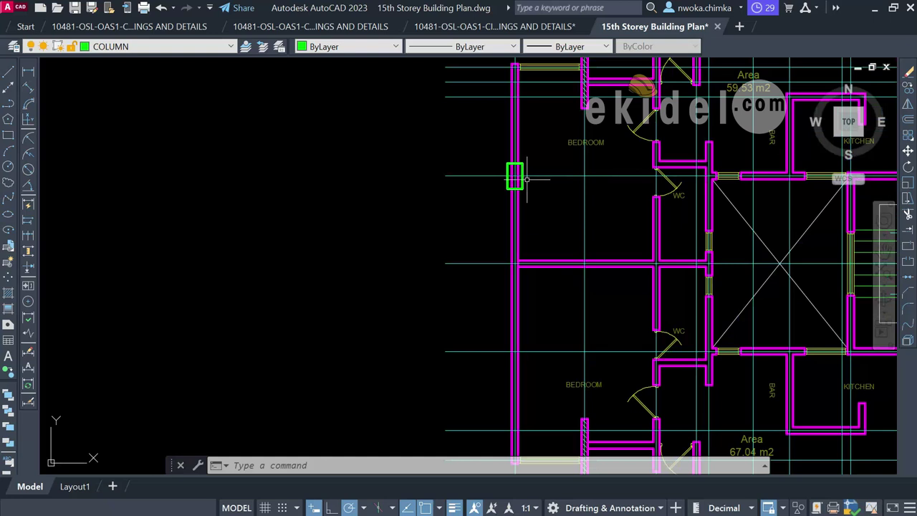
{"action": "left_click", "coordinate": [503, 195]}
{"action": "left_click", "coordinate": [477, 229]}
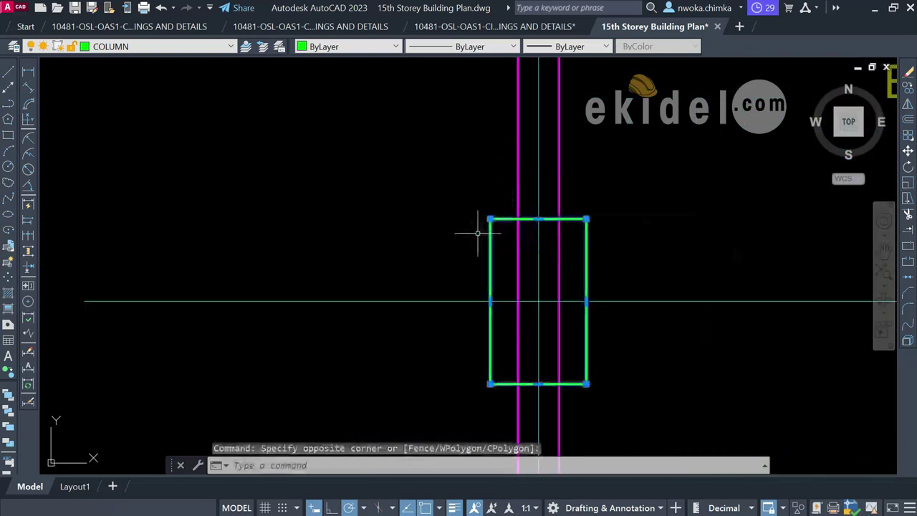
{"action": "type", "text": "m"}
{"action": "key", "text": "Return"}
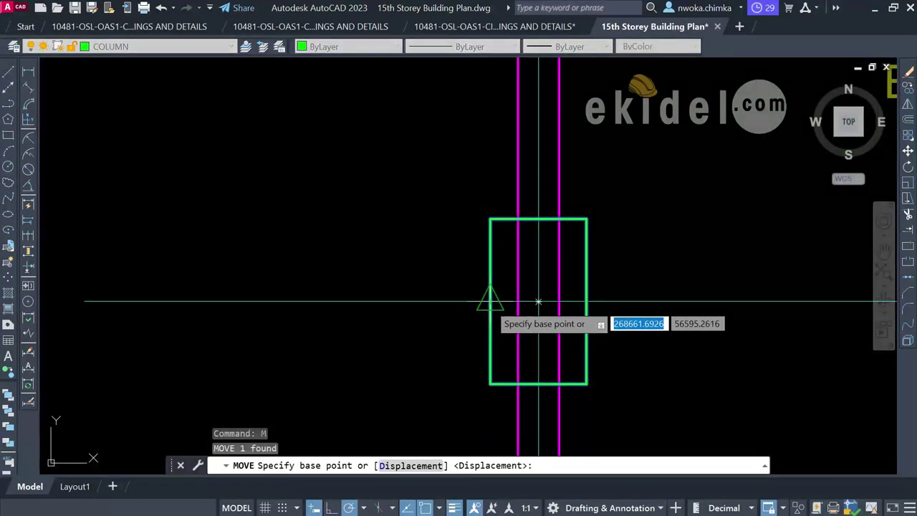
{"action": "left_click", "coordinate": [490, 301]}
{"action": "left_click", "coordinate": [516, 302]}
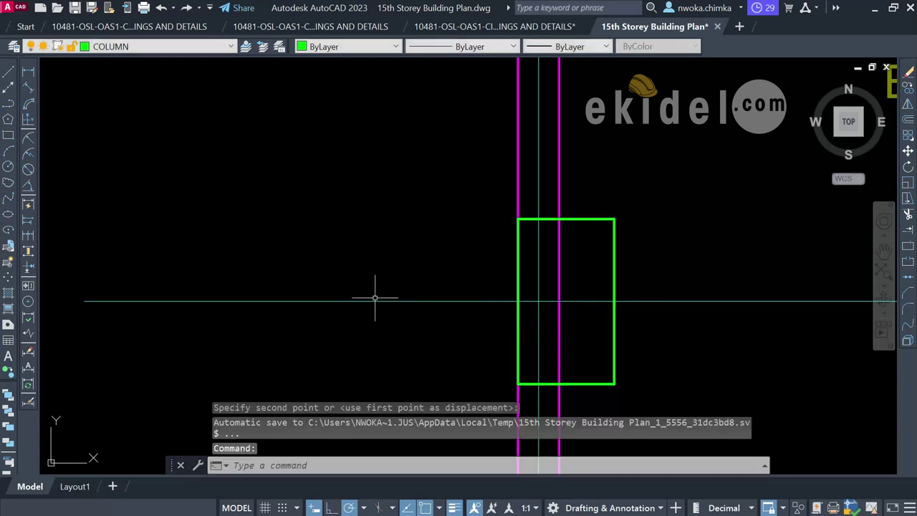
{"action": "scroll", "coordinate": [311, 270], "scroll_direction": "down", "scroll_amount": 4}
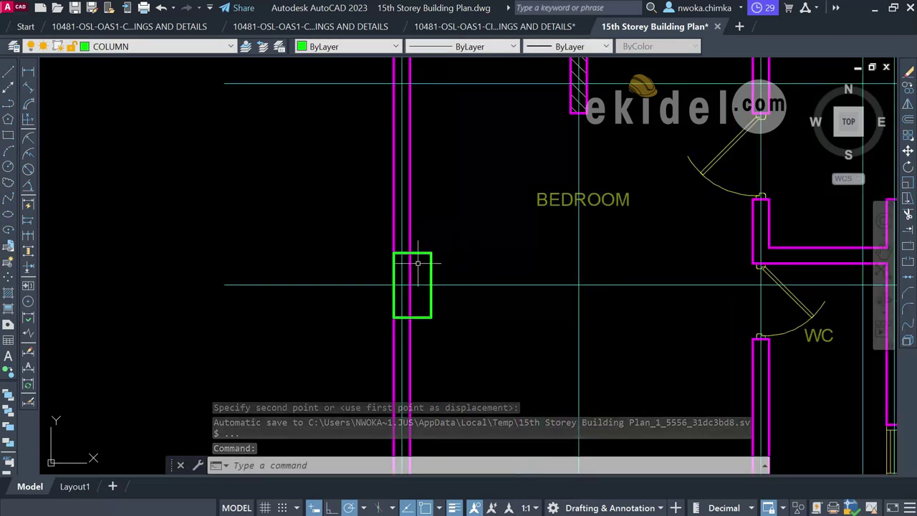
{"action": "scroll", "coordinate": [418, 263], "scroll_direction": "up", "scroll_amount": 2}
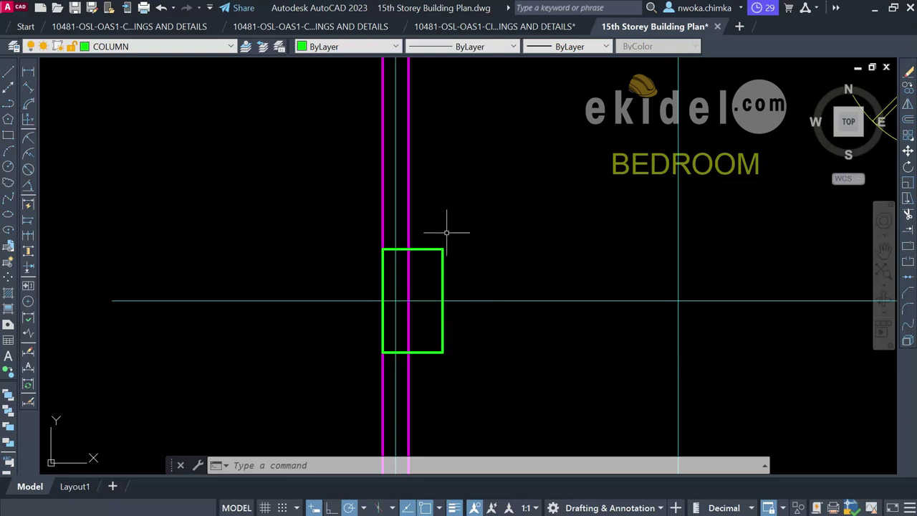
{"action": "scroll", "coordinate": [448, 271], "scroll_direction": "down", "scroll_amount": 2}
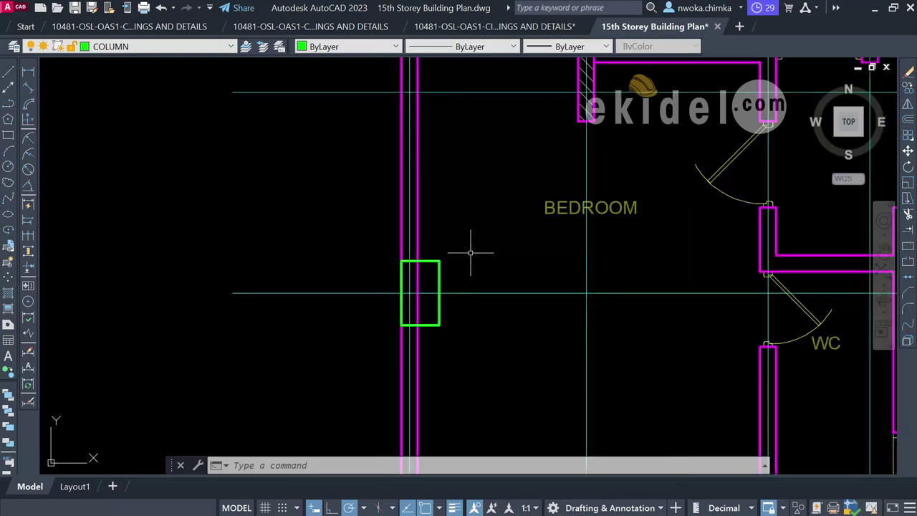
{"action": "scroll", "coordinate": [434, 280], "scroll_direction": "up", "scroll_amount": 2}
{"action": "left_click", "coordinate": [439, 277]}
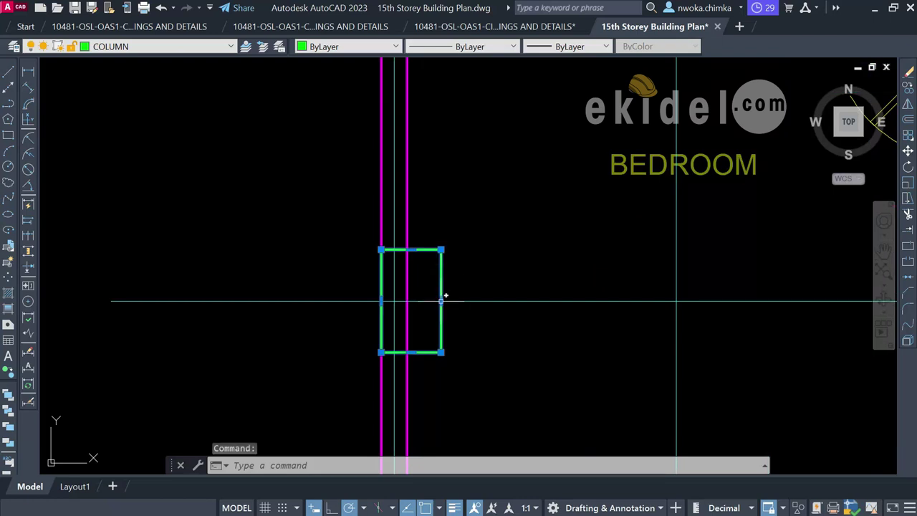
{"action": "left_click", "coordinate": [441, 300]}
{"action": "key", "text": "Escape"}
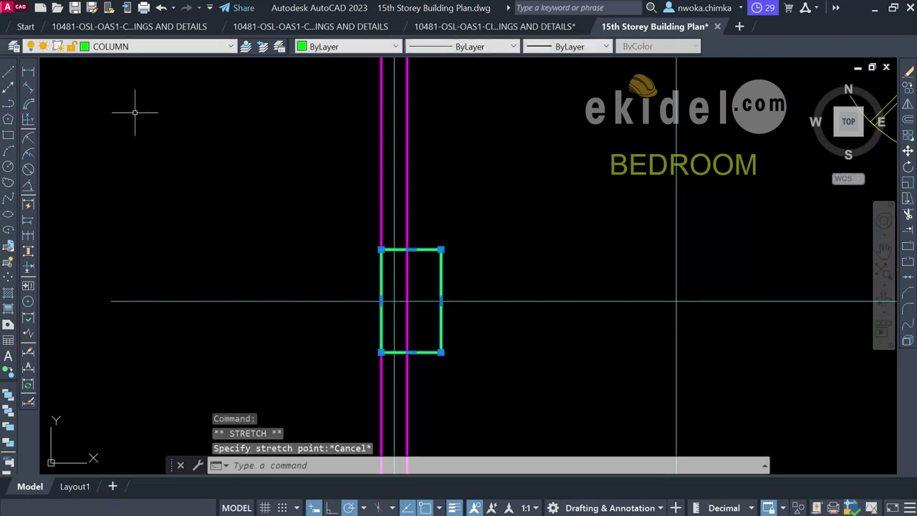
- Measure the thickness of the bedroom's outer wall just above the placed column with a linear dimension
{"action": "key", "text": "Escape"}
{"action": "left_click", "coordinate": [28, 73]}
{"action": "scroll", "coordinate": [419, 198], "scroll_direction": "up", "scroll_amount": 1}
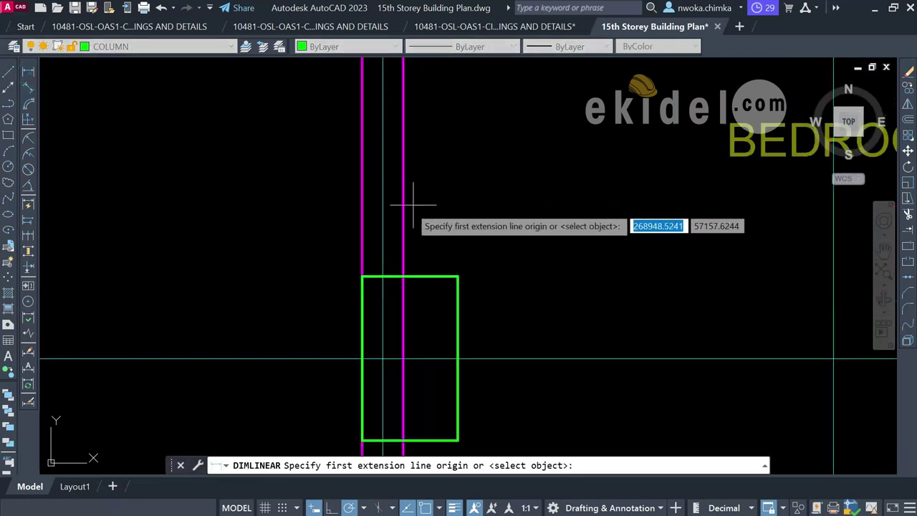
{"action": "left_click", "coordinate": [361, 218]}
{"action": "left_click", "coordinate": [404, 219]}
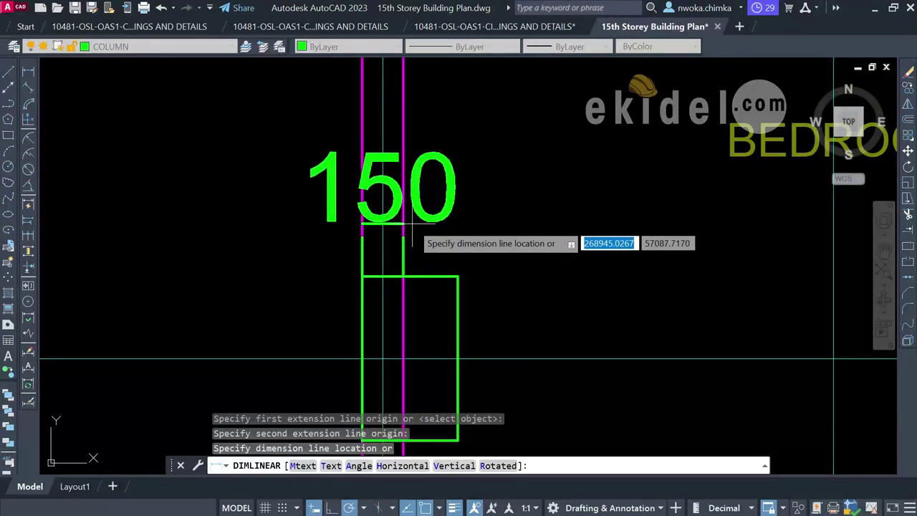
{"action": "scroll", "coordinate": [409, 229], "scroll_direction": "down", "scroll_amount": 5}
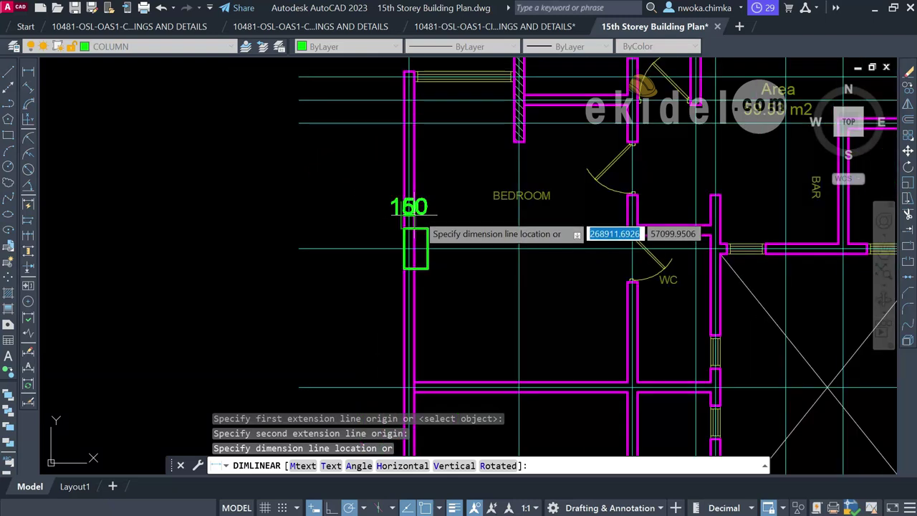
{"action": "key", "text": "Escape"}
{"action": "scroll", "coordinate": [416, 232], "scroll_direction": "up", "scroll_amount": 4}
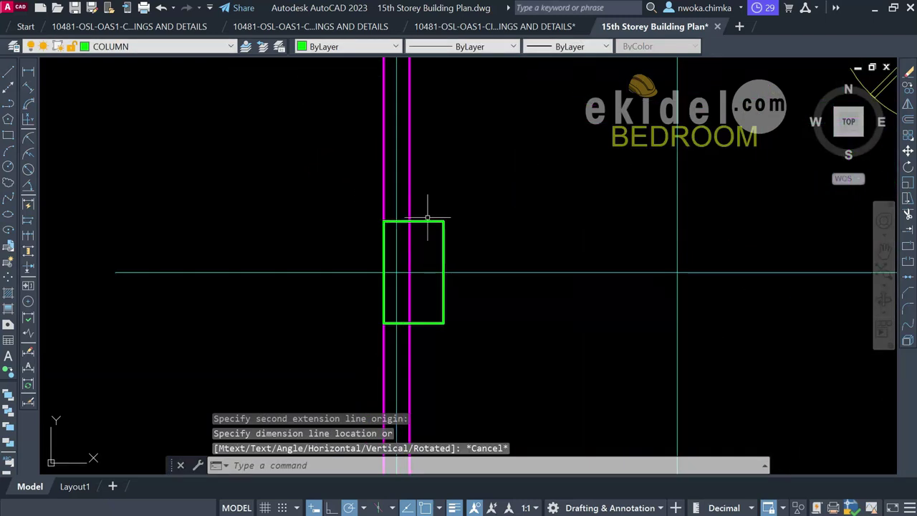
{"action": "scroll", "coordinate": [465, 242], "scroll_direction": "down", "scroll_amount": 4}
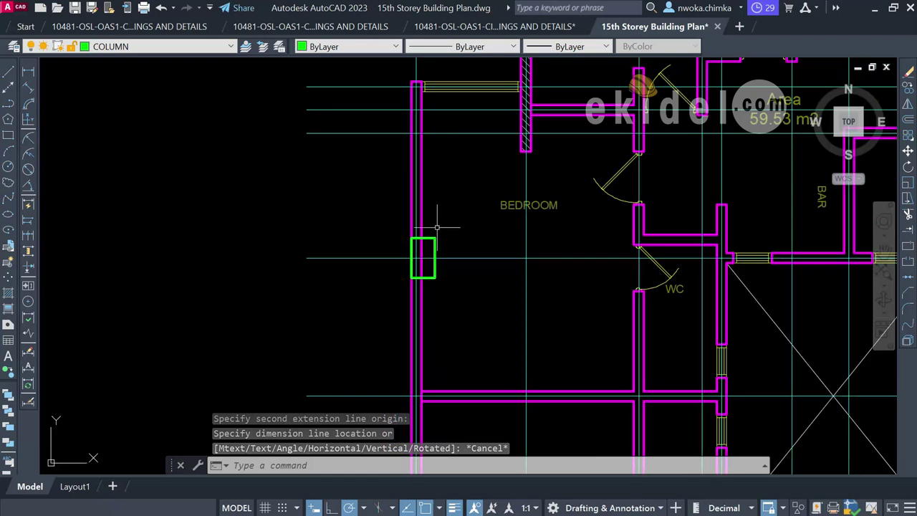
{"action": "scroll", "coordinate": [440, 246], "scroll_direction": "up", "scroll_amount": 4}
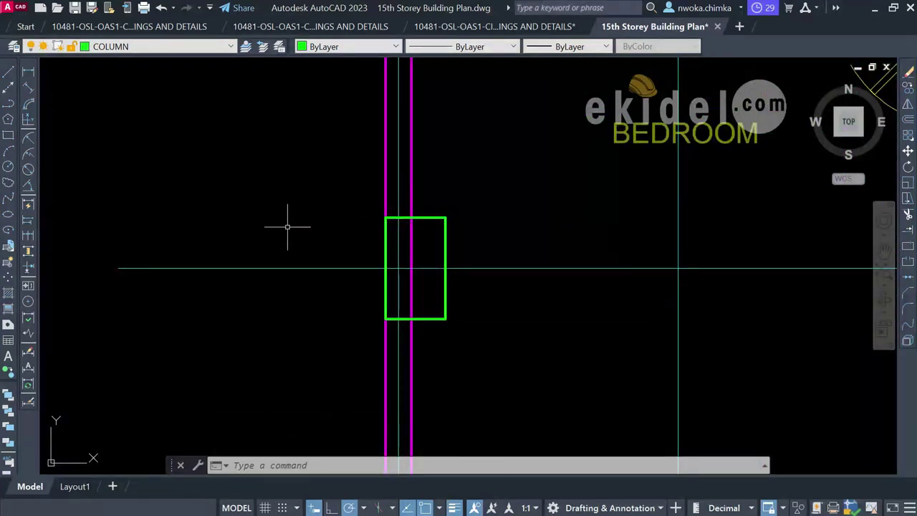
{"action": "scroll", "coordinate": [311, 256], "scroll_direction": "down", "scroll_amount": 4}
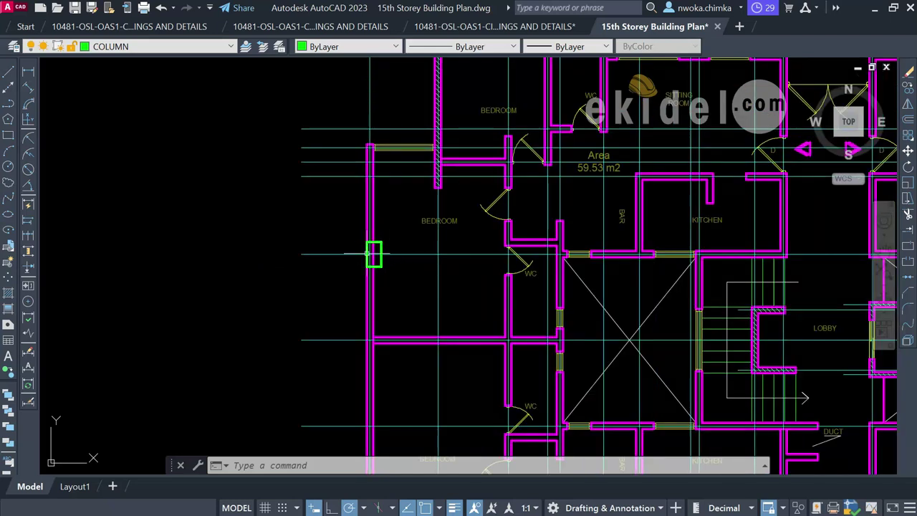
- Copy the bedroom wall column from its grid intersection to the matching grid intersection on the lower-left flat's outer bedroom wall
{"action": "scroll", "coordinate": [367, 252], "scroll_direction": "up", "scroll_amount": 4}
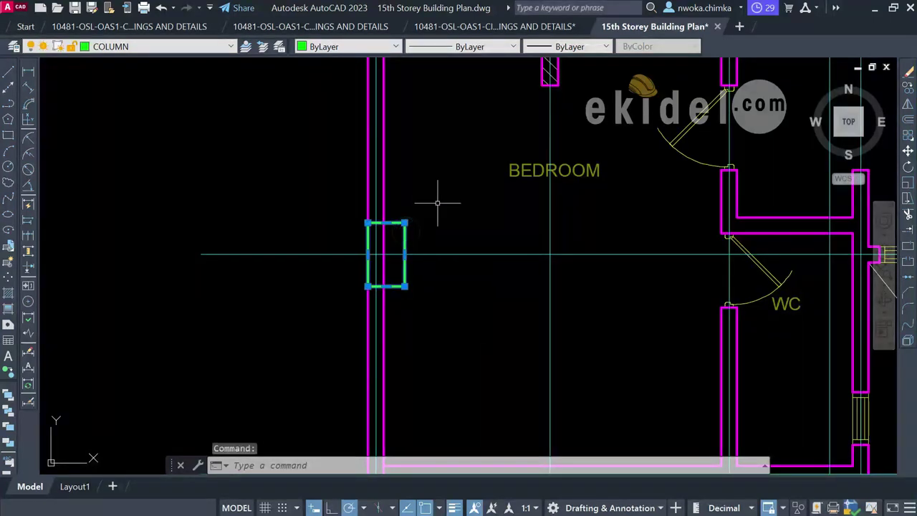
{"action": "type", "text": "O"}
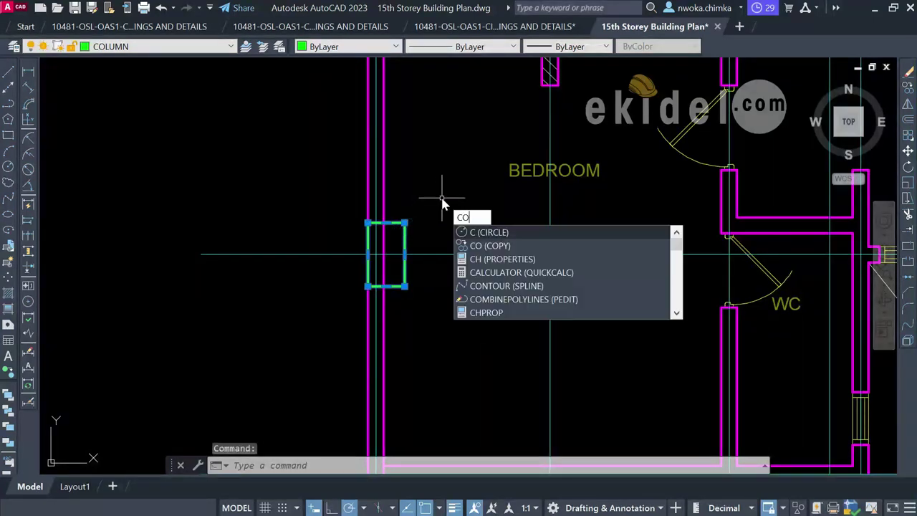
{"action": "key", "text": "Return"}
{"action": "scroll", "coordinate": [423, 246], "scroll_direction": "up", "scroll_amount": 4}
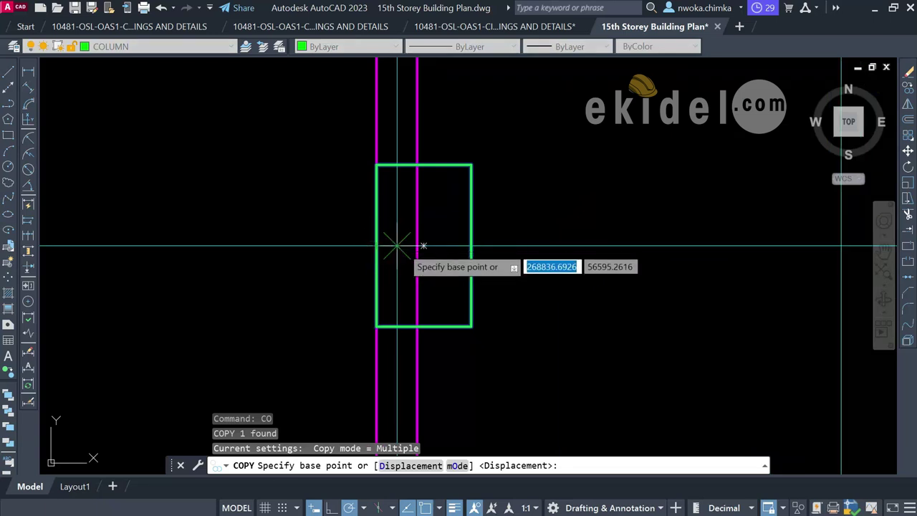
{"action": "left_click", "coordinate": [397, 245]}
{"action": "scroll", "coordinate": [408, 246], "scroll_direction": "down", "scroll_amount": 5}
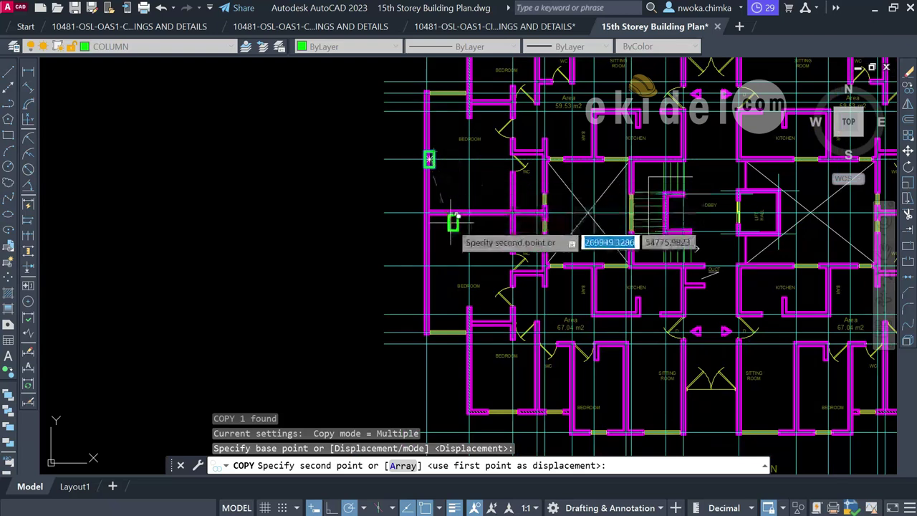
{"action": "scroll", "coordinate": [429, 263], "scroll_direction": "up", "scroll_amount": 7}
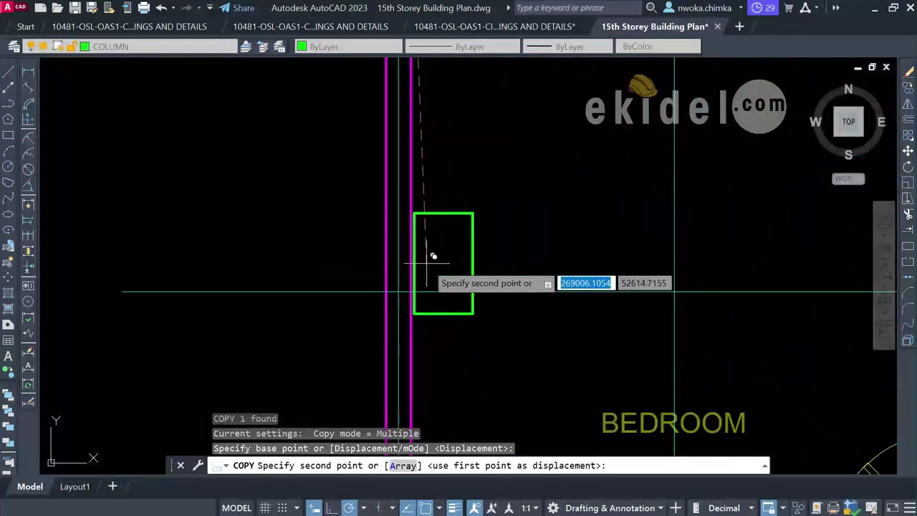
{"action": "left_click", "coordinate": [399, 291]}
{"action": "scroll", "coordinate": [417, 285], "scroll_direction": "down", "scroll_amount": 5}
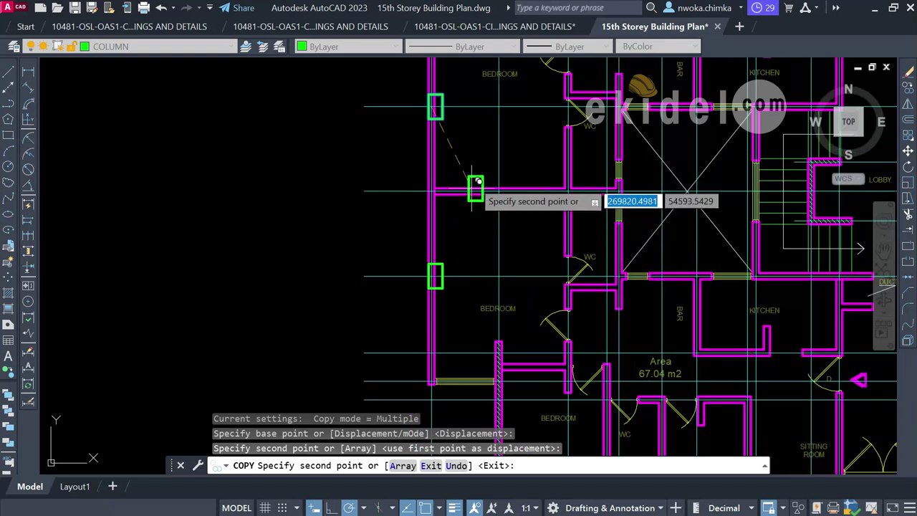
{"action": "key", "text": "Escape"}
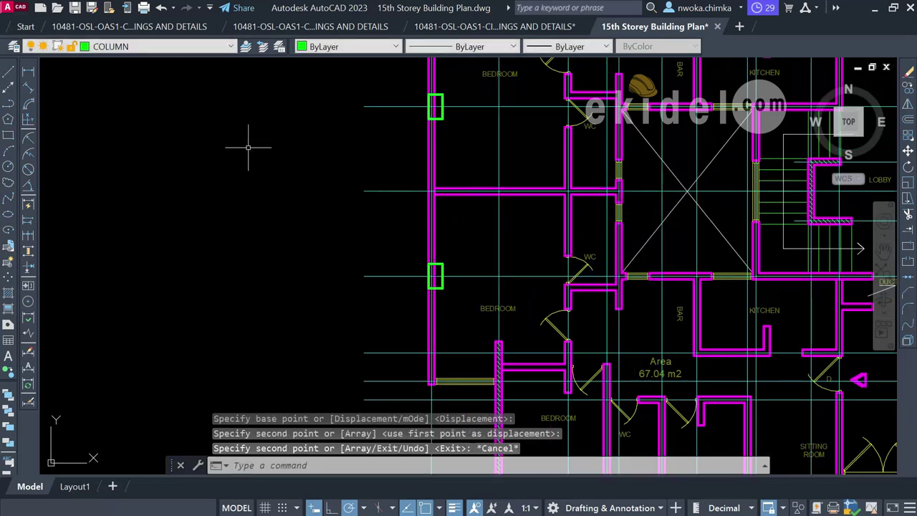
- Measure the spacing between the horizontal grid lines of the two outer-wall columns with a linear dimension
{"action": "left_click", "coordinate": [28, 73]}
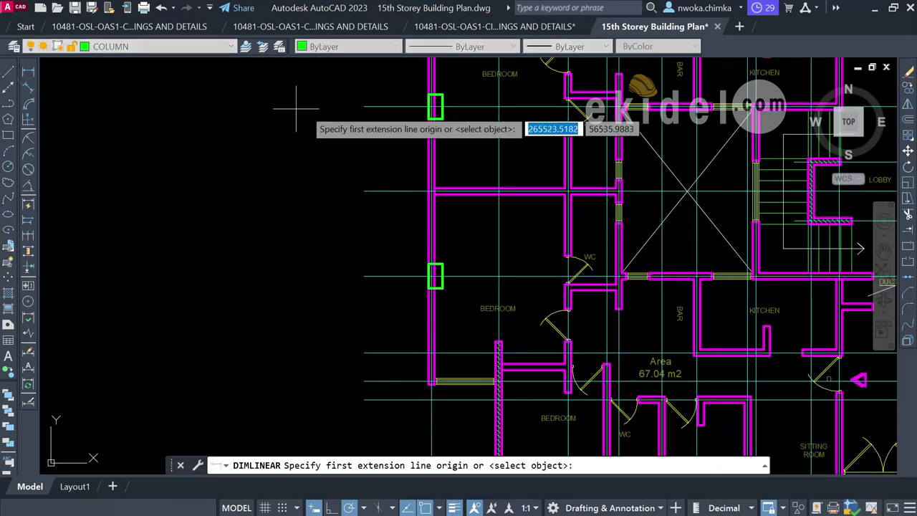
{"action": "left_click", "coordinate": [397, 107]}
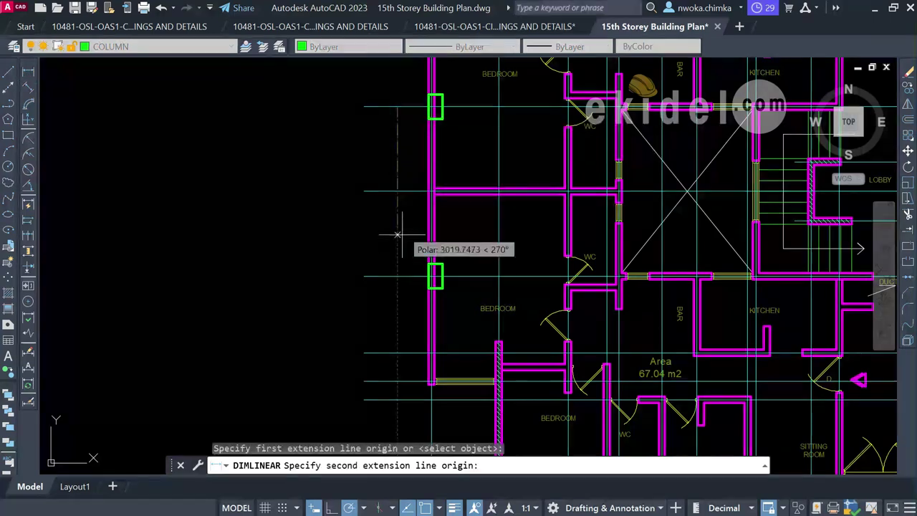
{"action": "left_click", "coordinate": [397, 276]}
{"action": "scroll", "coordinate": [380, 225], "scroll_direction": "up", "scroll_amount": 2}
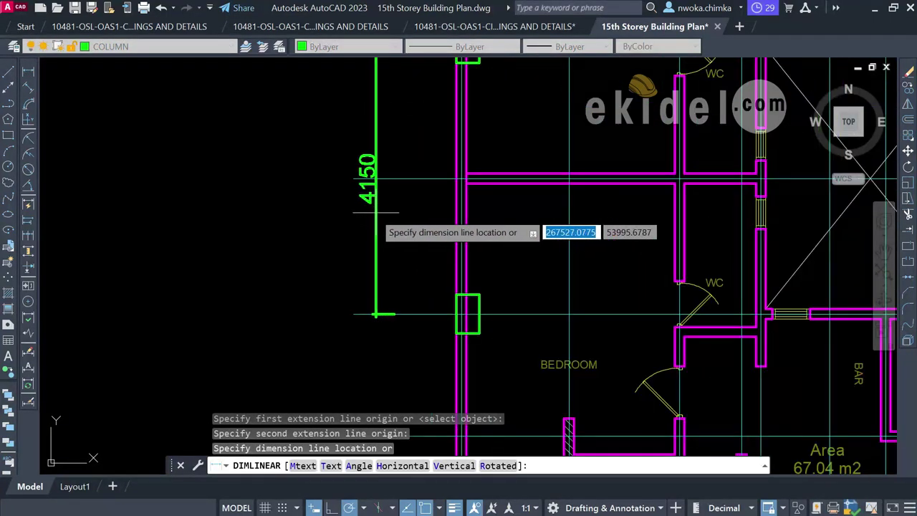
{"action": "scroll", "coordinate": [383, 216], "scroll_direction": "down", "scroll_amount": 2}
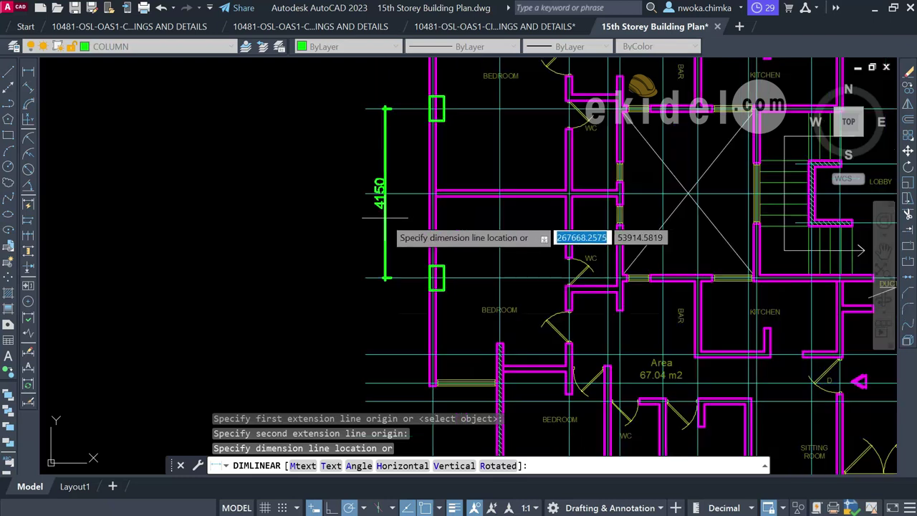
{"action": "scroll", "coordinate": [387, 216], "scroll_direction": "up", "scroll_amount": 5}
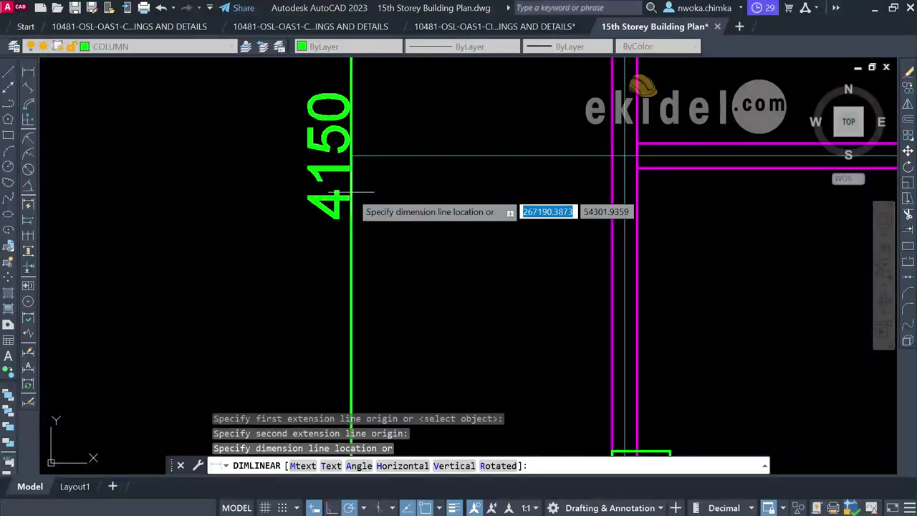
{"action": "scroll", "coordinate": [353, 193], "scroll_direction": "down", "scroll_amount": 5}
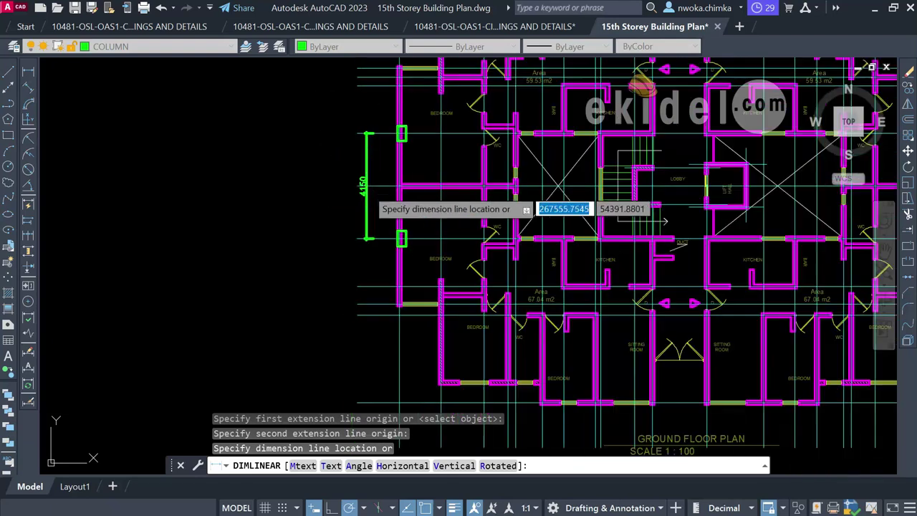
{"action": "key", "text": "Escape"}
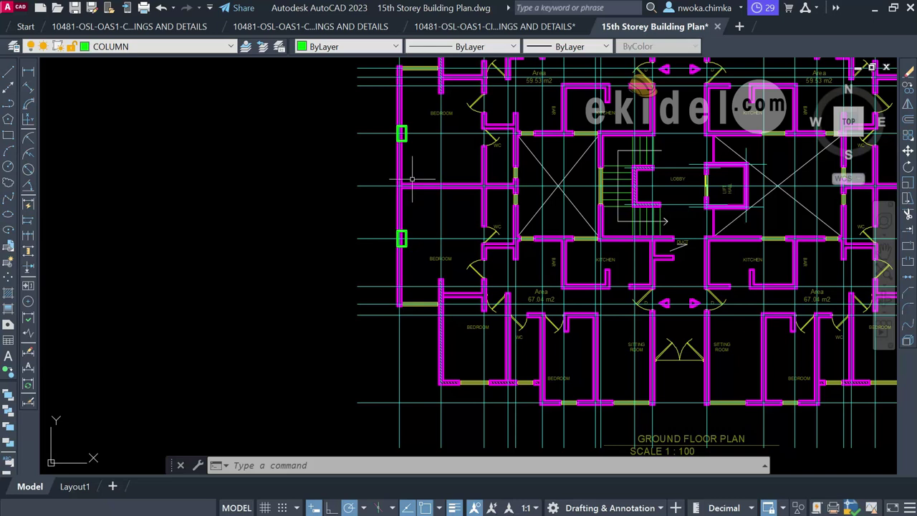
- Copy the upper outer-wall column from its top edge to the junction of the upper-left bedroom's hatched side wall and the adjoining window wall
{"action": "scroll", "coordinate": [411, 179], "scroll_direction": "up", "scroll_amount": 2}
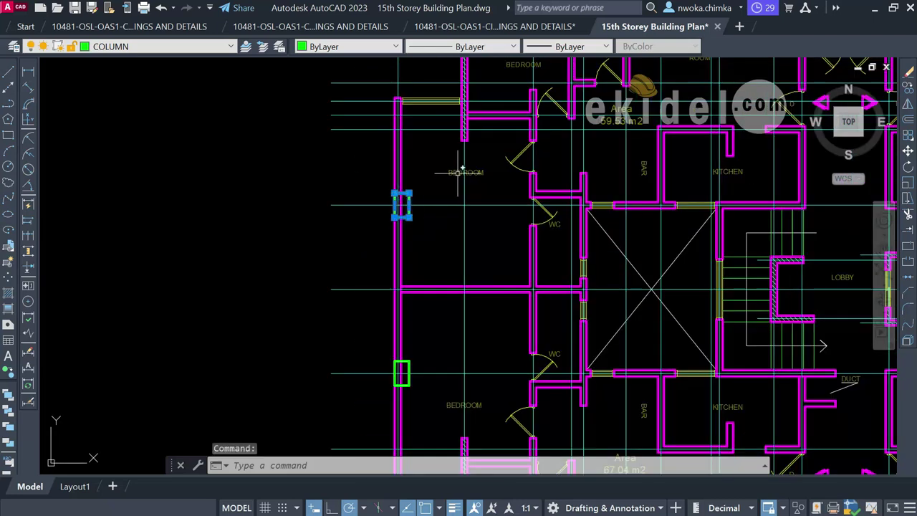
{"action": "type", "text": "CO"}
{"action": "key", "text": "Return"}
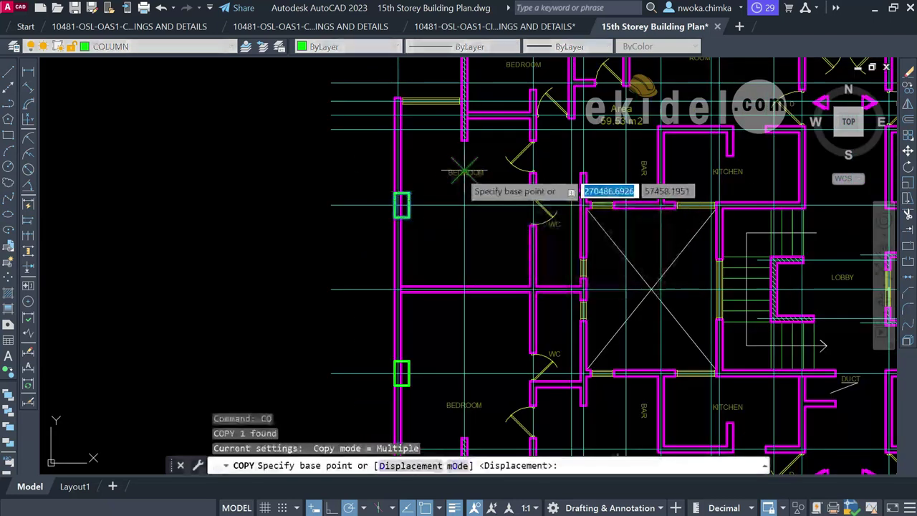
{"action": "scroll", "coordinate": [433, 172], "scroll_direction": "up", "scroll_amount": 2}
{"action": "scroll", "coordinate": [400, 204], "scroll_direction": "up", "scroll_amount": 2}
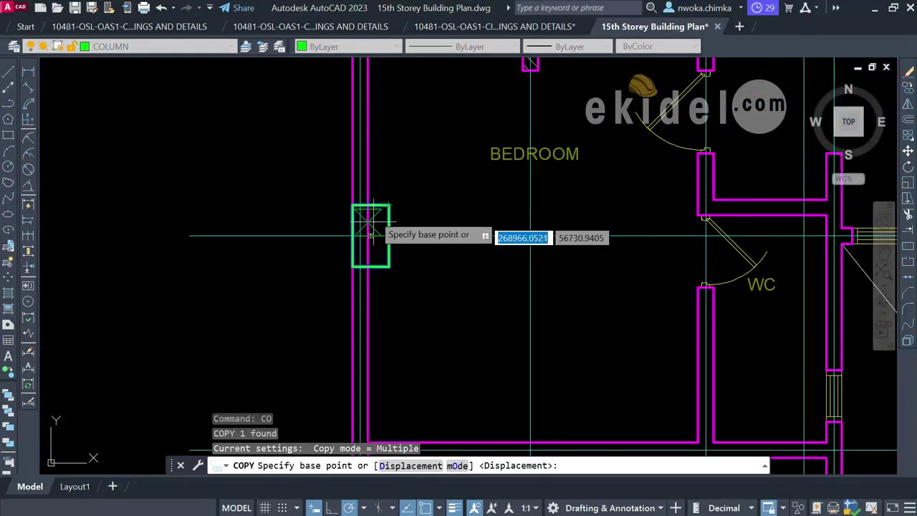
{"action": "scroll", "coordinate": [365, 240], "scroll_direction": "up", "scroll_amount": 2}
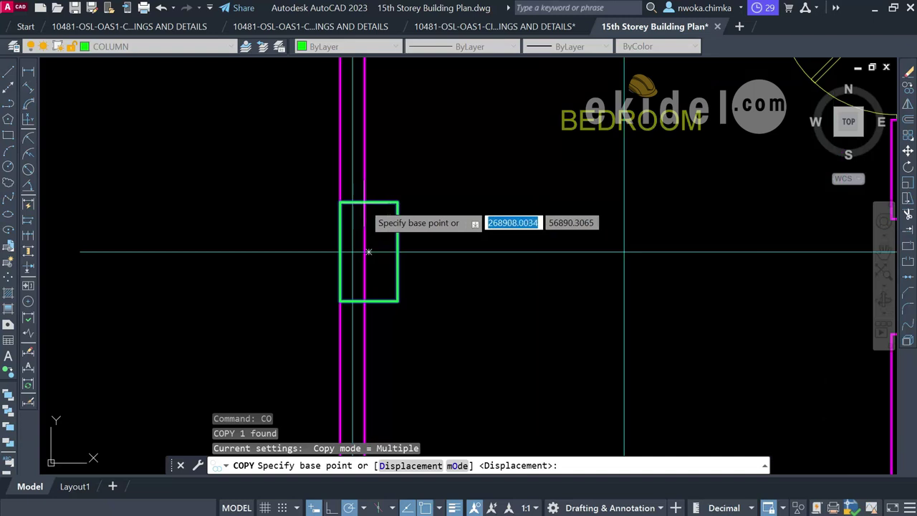
{"action": "left_click", "coordinate": [351, 211]}
{"action": "scroll", "coordinate": [358, 211], "scroll_direction": "down", "scroll_amount": 5}
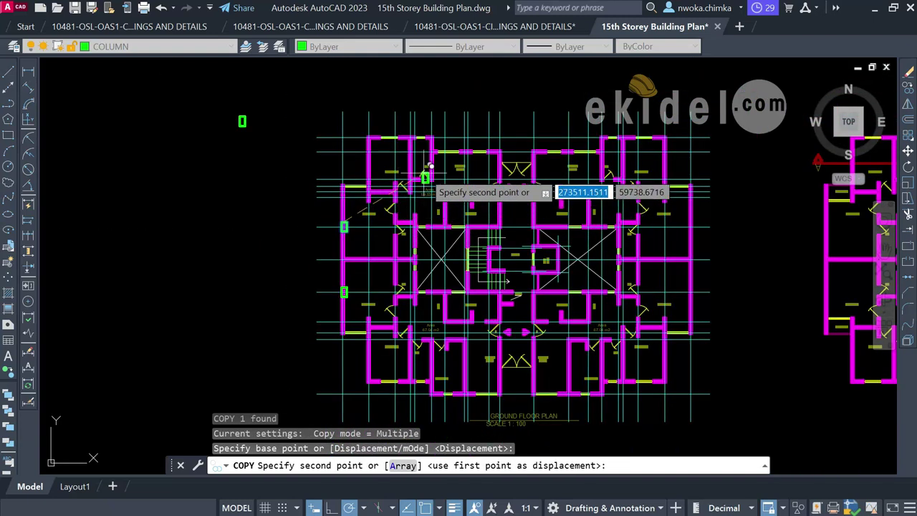
{"action": "scroll", "coordinate": [436, 159], "scroll_direction": "up", "scroll_amount": 3}
{"action": "scroll", "coordinate": [437, 163], "scroll_direction": "up", "scroll_amount": 5}
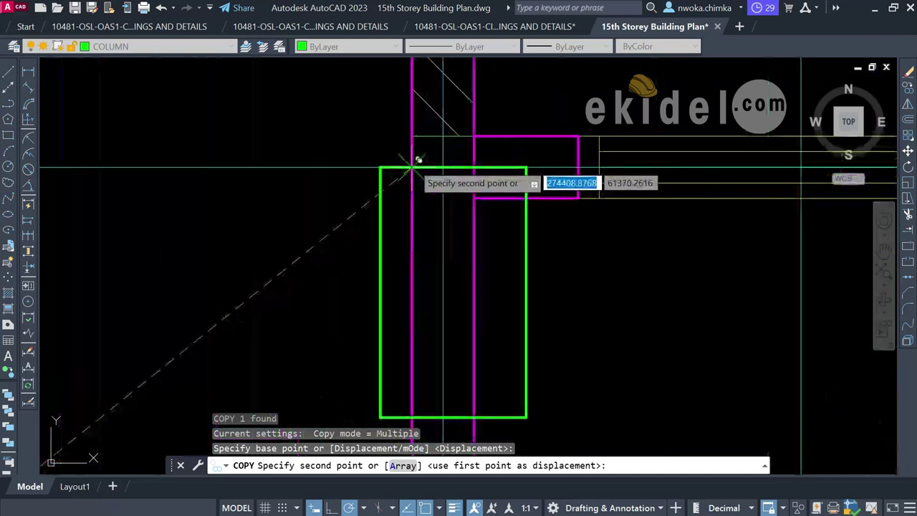
{"action": "left_click", "coordinate": [420, 162]}
{"action": "key", "text": "Escape"}
- Move the copied column up along the vertical grid line so its top edge aligns with the window wall's outer face
{"action": "left_click", "coordinate": [467, 167]}
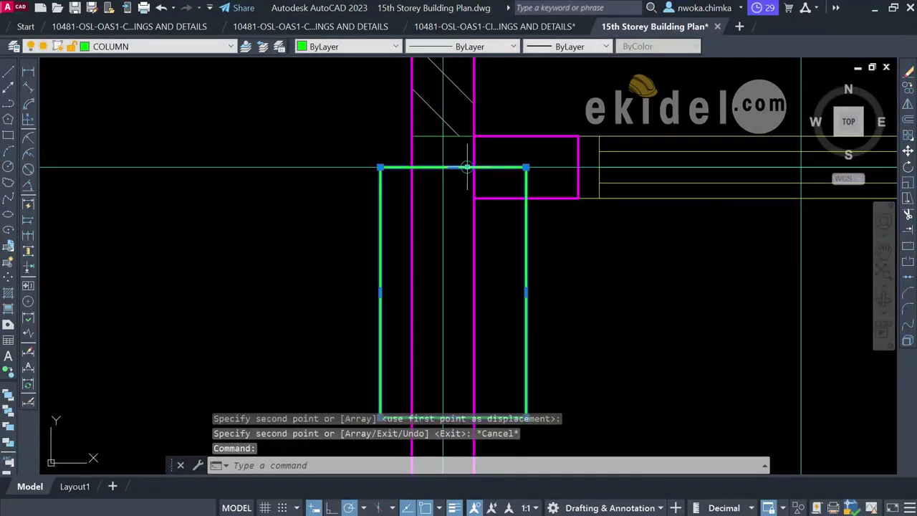
{"action": "type", "text": "M"}
{"action": "key", "text": "Return"}
{"action": "scroll", "coordinate": [452, 158], "scroll_direction": "up", "scroll_amount": 4}
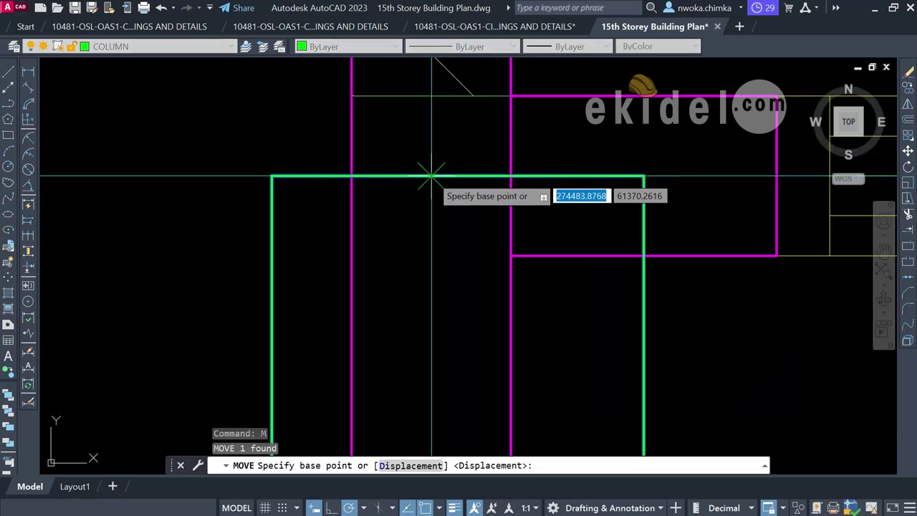
{"action": "left_click", "coordinate": [430, 175]}
{"action": "left_click", "coordinate": [431, 97]}
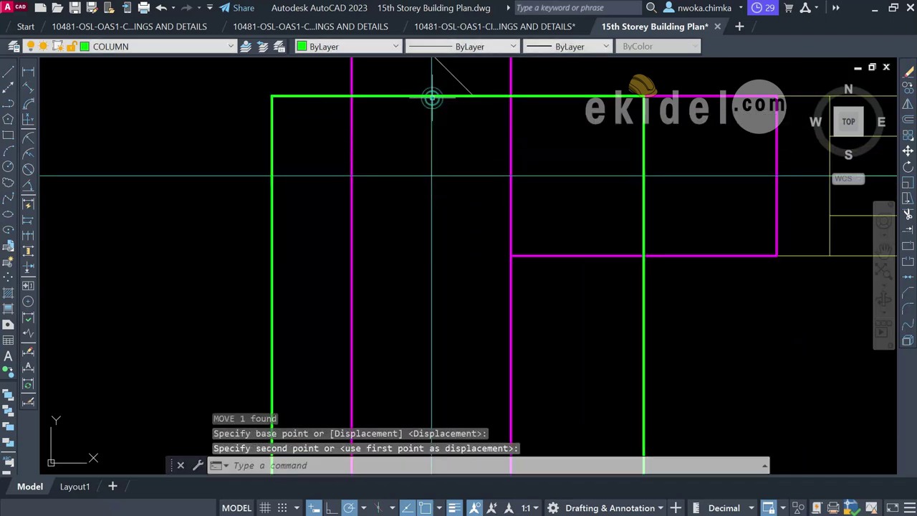
{"action": "scroll", "coordinate": [403, 159], "scroll_direction": "down", "scroll_amount": 2}
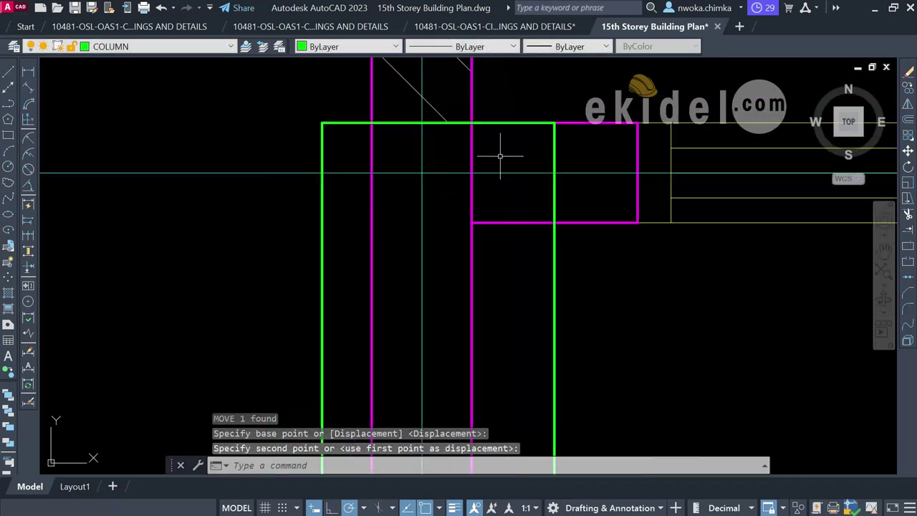
{"action": "left_click", "coordinate": [557, 151]}
{"action": "left_click", "coordinate": [527, 150]}
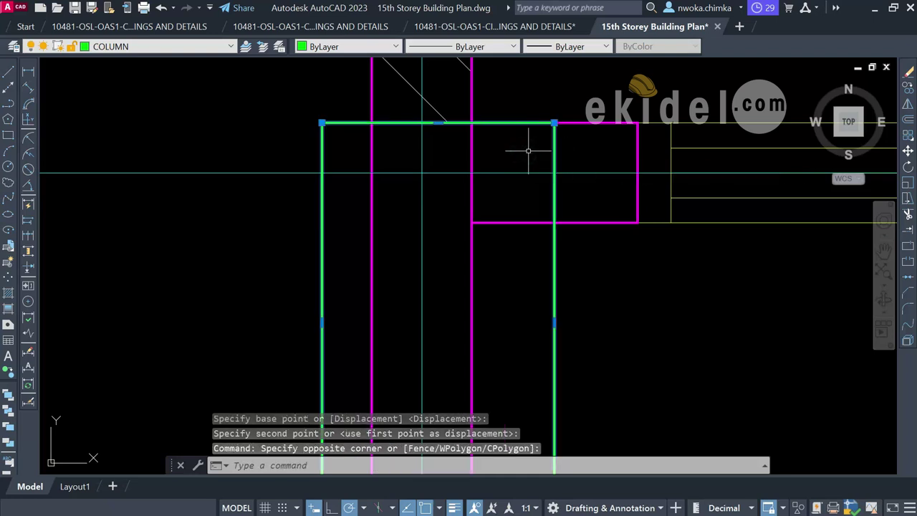
{"action": "key", "text": "Return"}
{"action": "scroll", "coordinate": [466, 136], "scroll_direction": "up", "scroll_amount": 4}
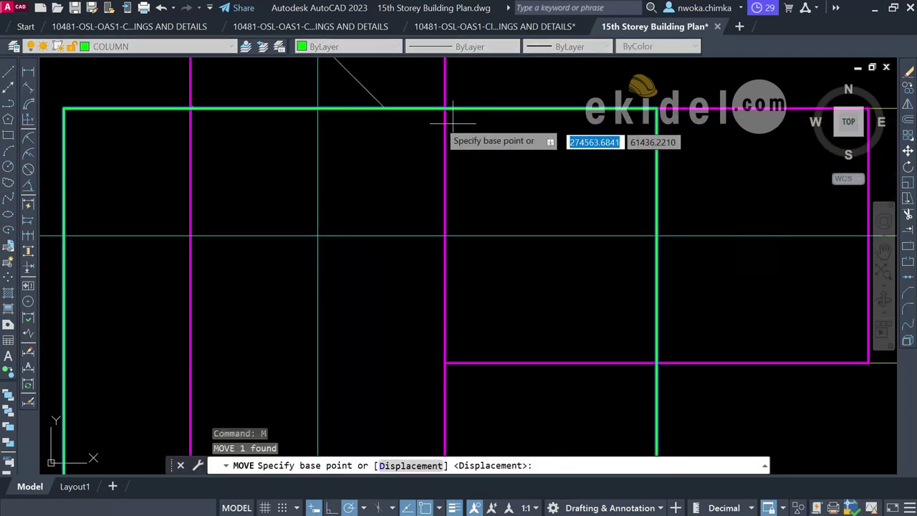
{"action": "scroll", "coordinate": [370, 104], "scroll_direction": "down", "scroll_amount": 2}
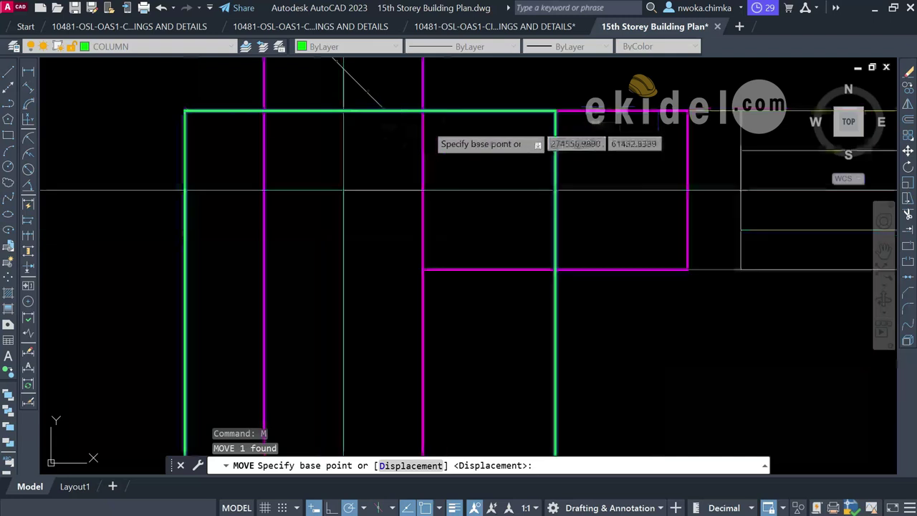
{"action": "key", "text": "Escape"}
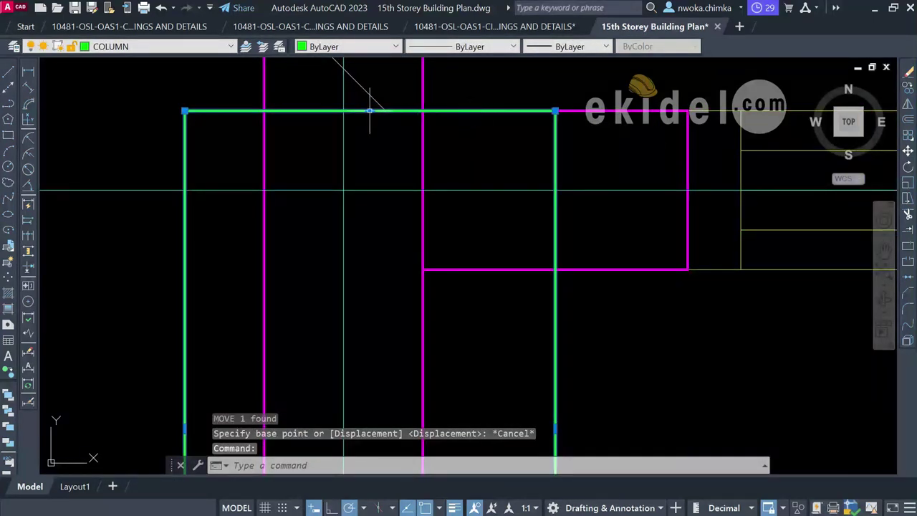
- Move the column at the window-wall junction horizontally until the midpoint of its top edge sits on the vertical grid line
{"action": "mouse_move", "coordinate": [370, 111]}
{"action": "type", "text": "M"}
{"action": "key", "text": "Return"}
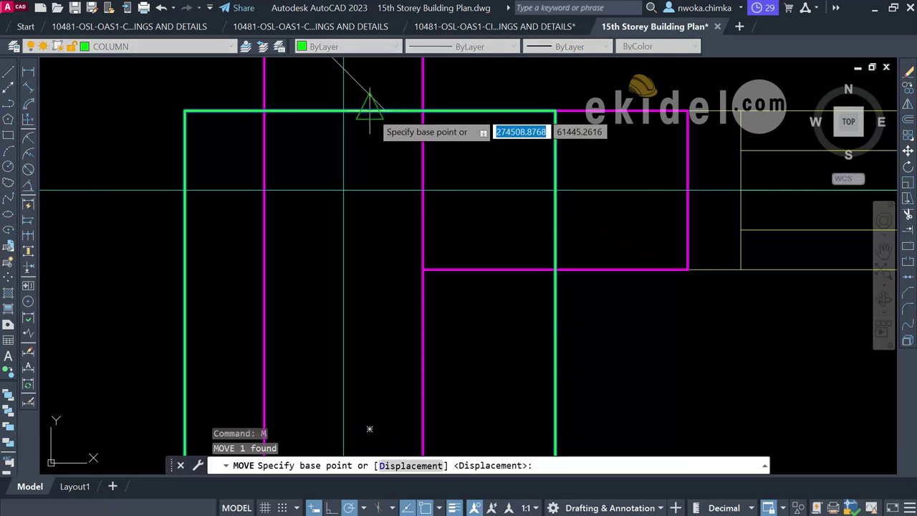
{"action": "left_click", "coordinate": [366, 101]}
{"action": "left_click", "coordinate": [351, 98]}
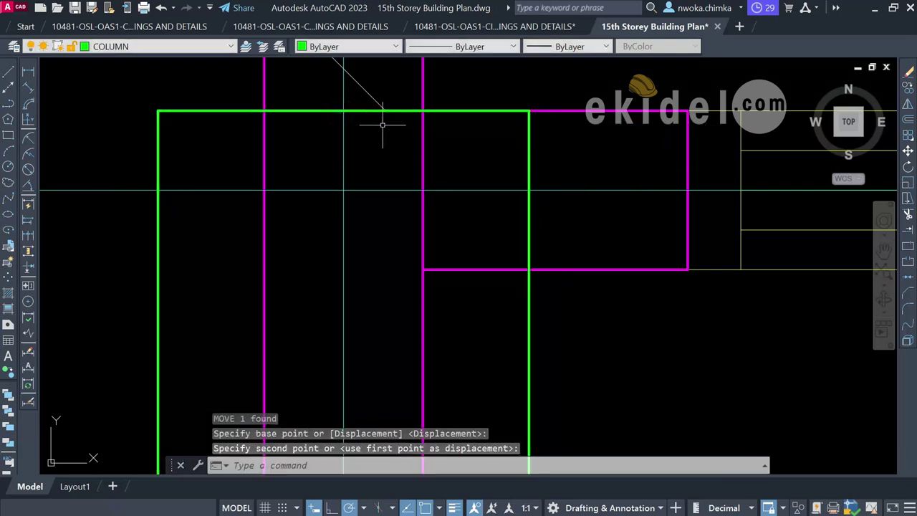
{"action": "scroll", "coordinate": [382, 123], "scroll_direction": "down", "scroll_amount": 5}
{"action": "scroll", "coordinate": [442, 179], "scroll_direction": "down", "scroll_amount": 2}
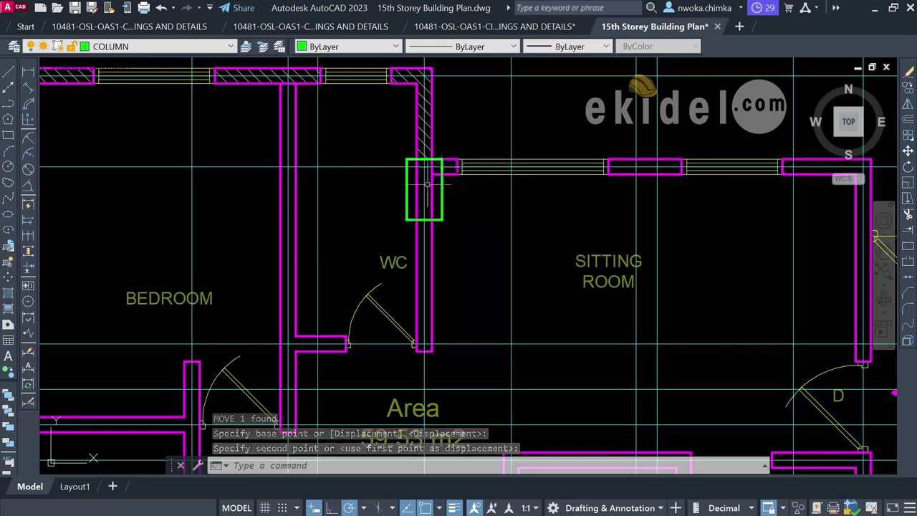
- Set the COLUMN layer's lineweight to 0.80 mm
{"action": "scroll", "coordinate": [437, 183], "scroll_direction": "down", "scroll_amount": 4}
{"action": "scroll", "coordinate": [498, 169], "scroll_direction": "down", "scroll_amount": 2}
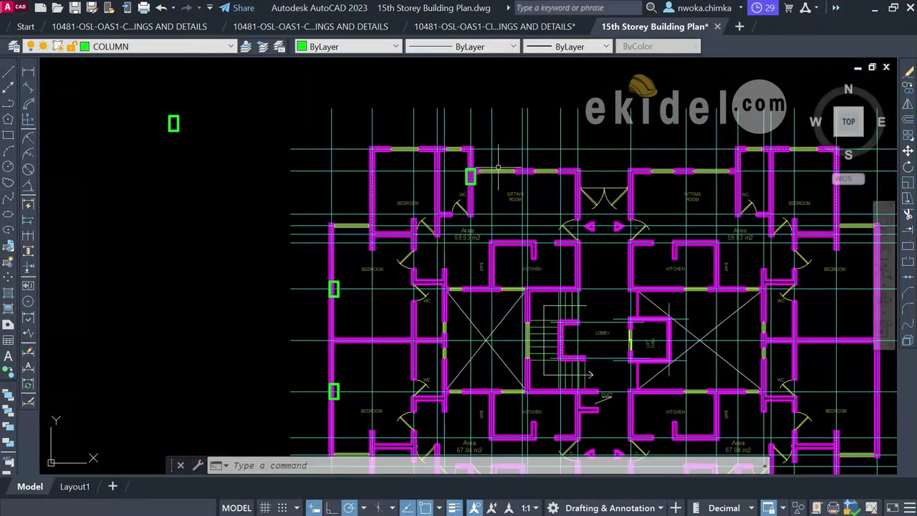
{"action": "scroll", "coordinate": [332, 295], "scroll_direction": "up", "scroll_amount": 10}
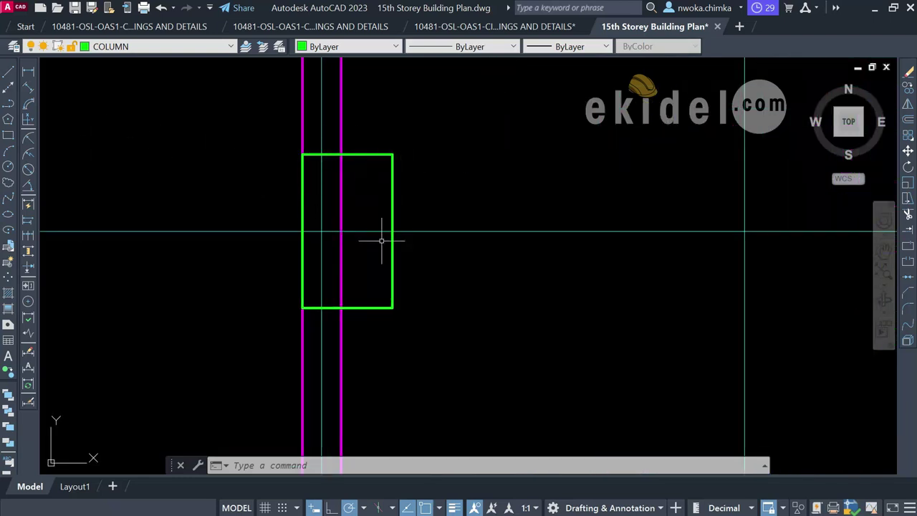
{"action": "scroll", "coordinate": [315, 226], "scroll_direction": "down", "scroll_amount": 6}
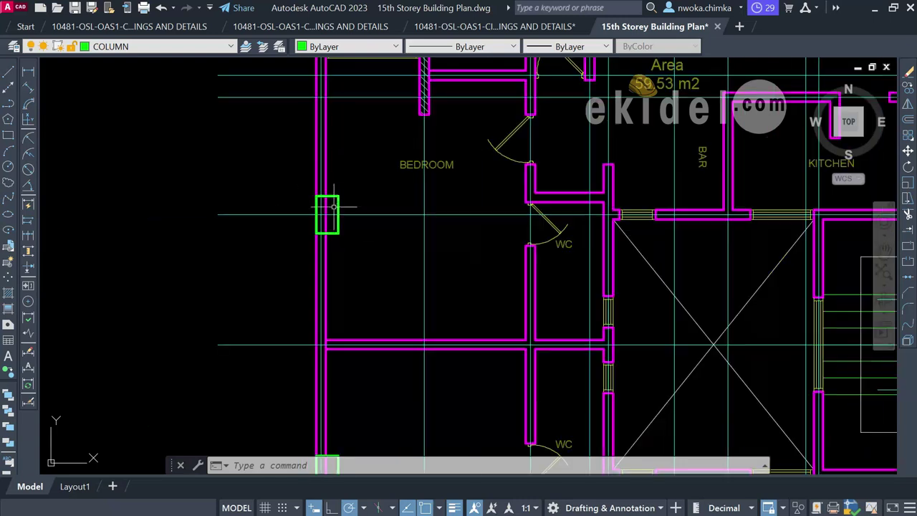
{"action": "scroll", "coordinate": [354, 204], "scroll_direction": "down", "scroll_amount": 6}
{"action": "scroll", "coordinate": [353, 208], "scroll_direction": "up", "scroll_amount": 2}
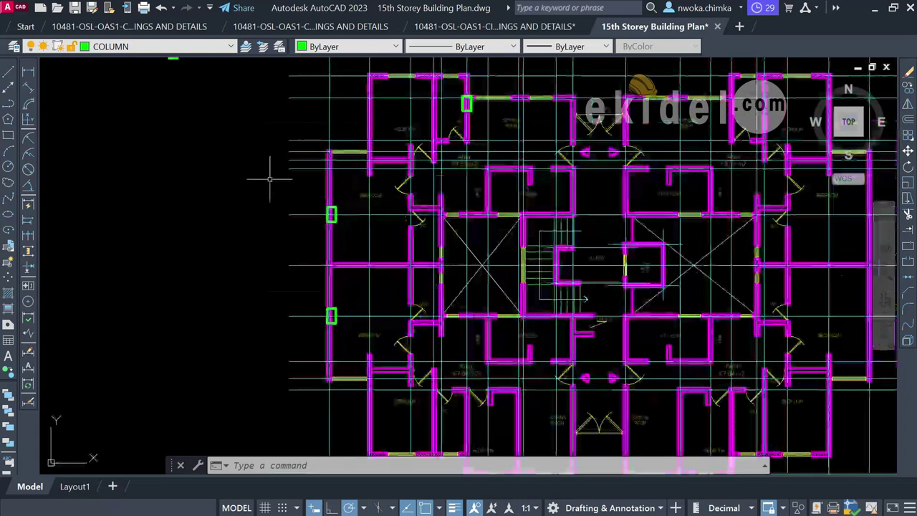
{"action": "left_click", "coordinate": [14, 46]}
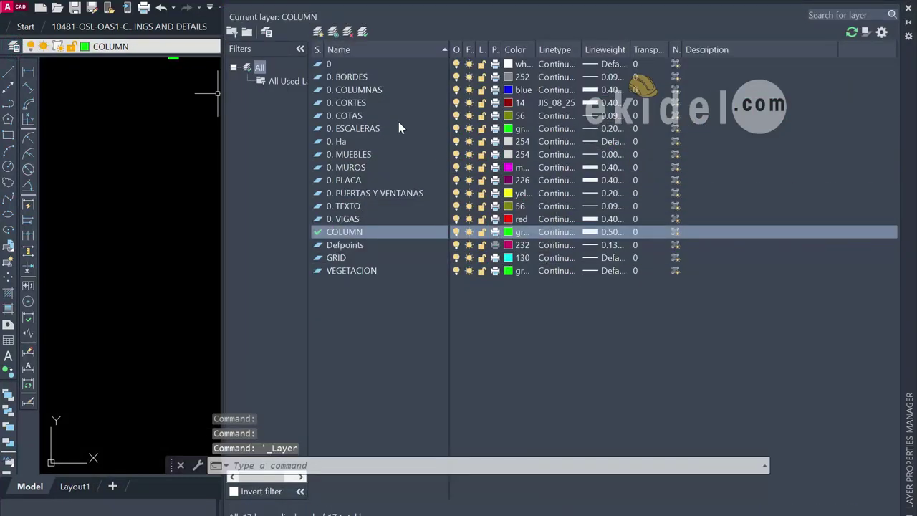
{"action": "left_click", "coordinate": [610, 231]}
{"action": "scroll", "coordinate": [577, 289], "scroll_direction": "down", "scroll_amount": 2}
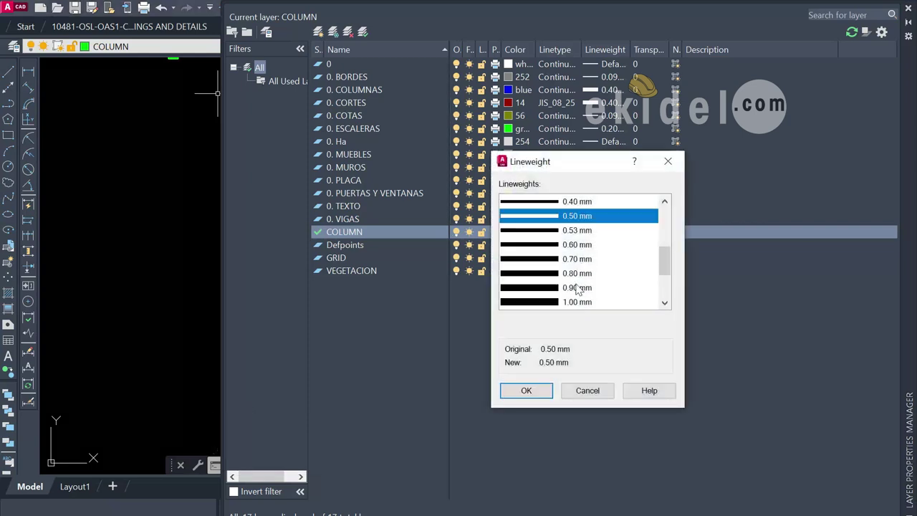
{"action": "left_click", "coordinate": [569, 259]}
{"action": "left_click", "coordinate": [573, 272]}
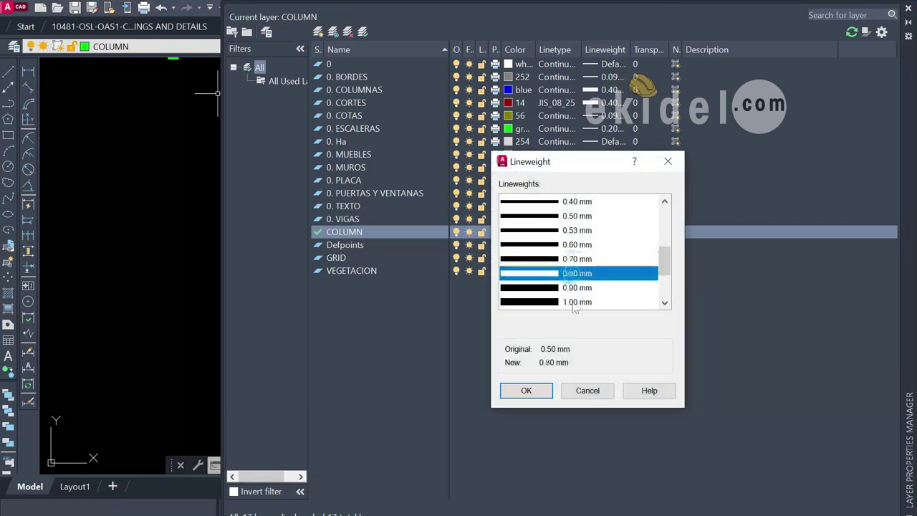
{"action": "left_click", "coordinate": [549, 390]}
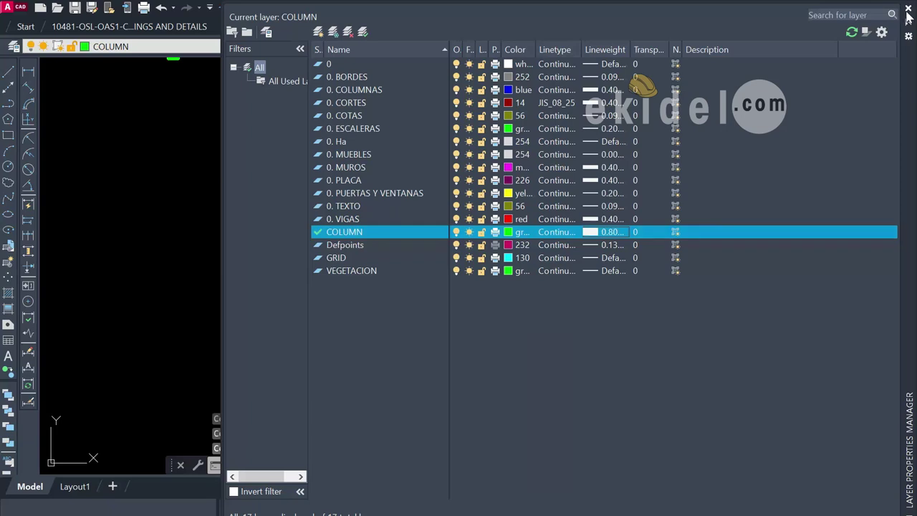
{"action": "left_click", "coordinate": [908, 10]}
- Copy the column beside the sitting room from its centre onto the wall segment between the two windows below the BAR
{"action": "scroll", "coordinate": [337, 204], "scroll_direction": "up", "scroll_amount": 5}
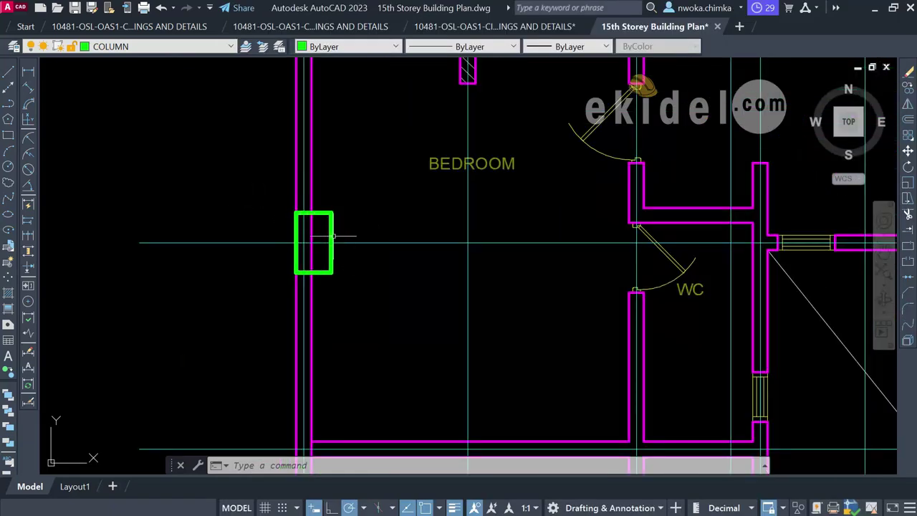
{"action": "scroll", "coordinate": [332, 235], "scroll_direction": "down", "scroll_amount": 6}
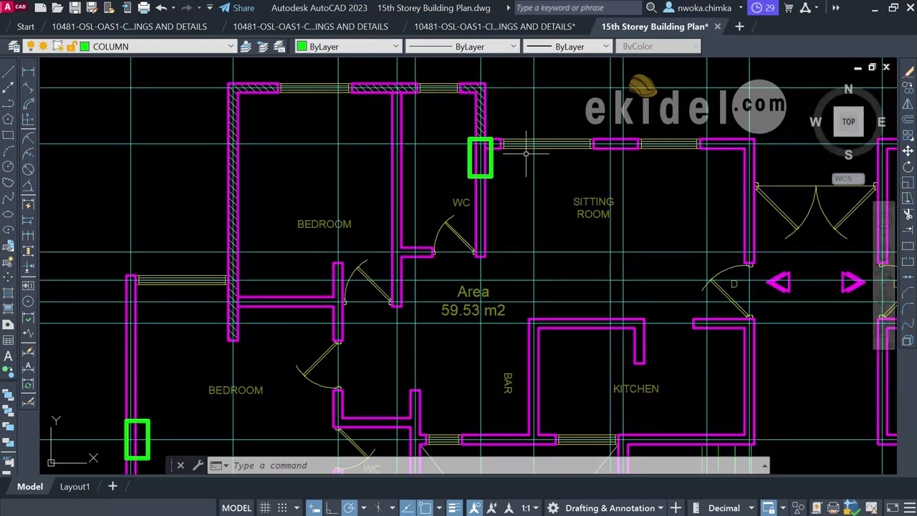
{"action": "scroll", "coordinate": [470, 149], "scroll_direction": "down", "scroll_amount": 2}
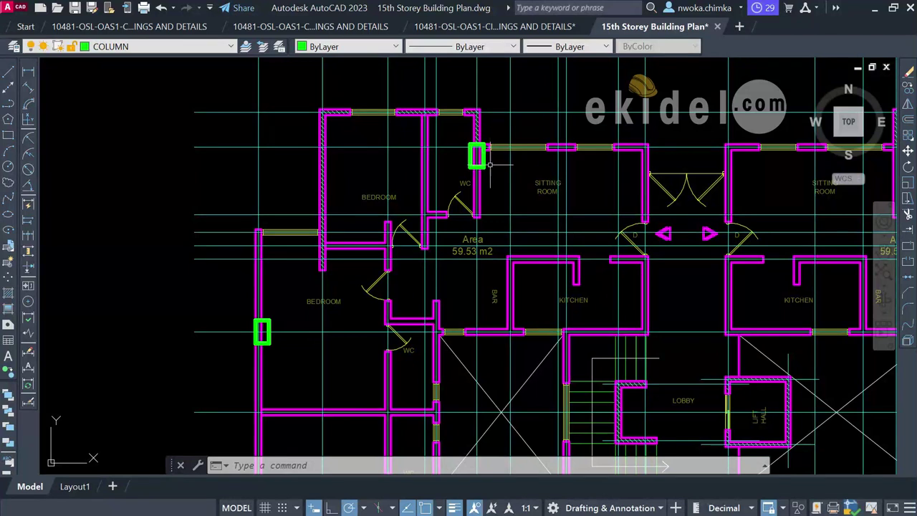
{"action": "scroll", "coordinate": [490, 164], "scroll_direction": "up", "scroll_amount": 3}
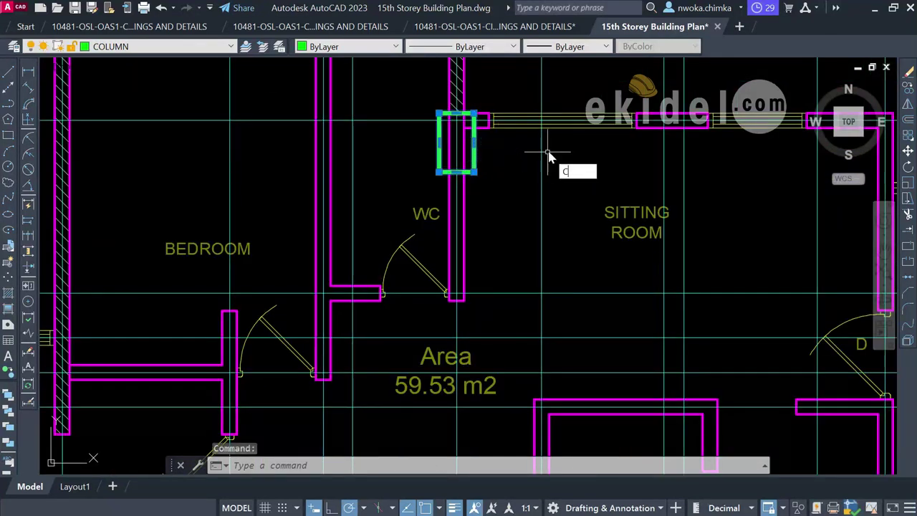
{"action": "type", "text": "co"}
{"action": "key", "text": "Return"}
{"action": "scroll", "coordinate": [471, 127], "scroll_direction": "up", "scroll_amount": 3}
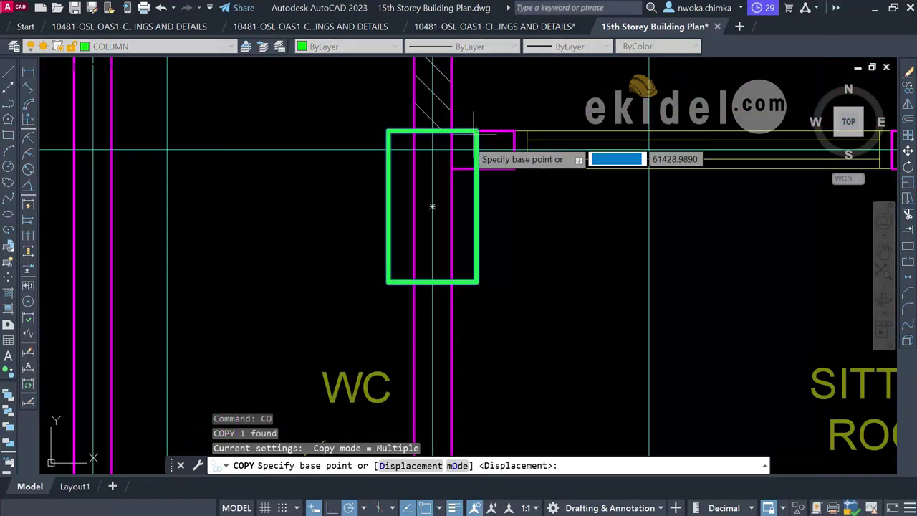
{"action": "left_click", "coordinate": [432, 206]}
{"action": "scroll", "coordinate": [440, 186], "scroll_direction": "down", "scroll_amount": 5}
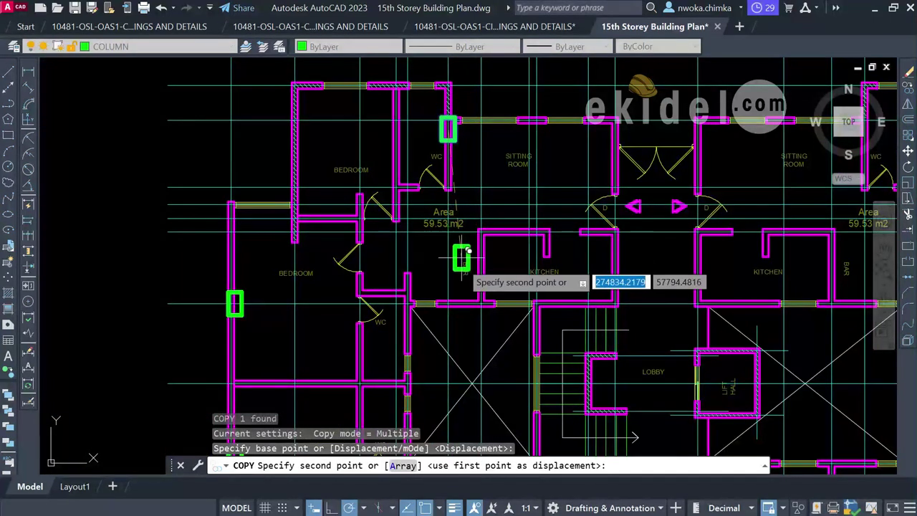
{"action": "scroll", "coordinate": [462, 275], "scroll_direction": "up", "scroll_amount": 3}
{"action": "scroll", "coordinate": [463, 277], "scroll_direction": "up", "scroll_amount": 2}
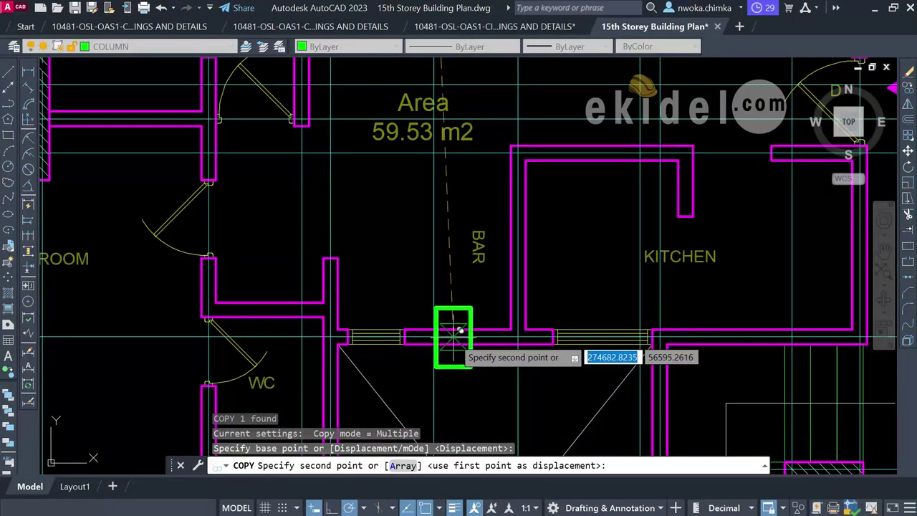
{"action": "scroll", "coordinate": [451, 330], "scroll_direction": "up", "scroll_amount": 4}
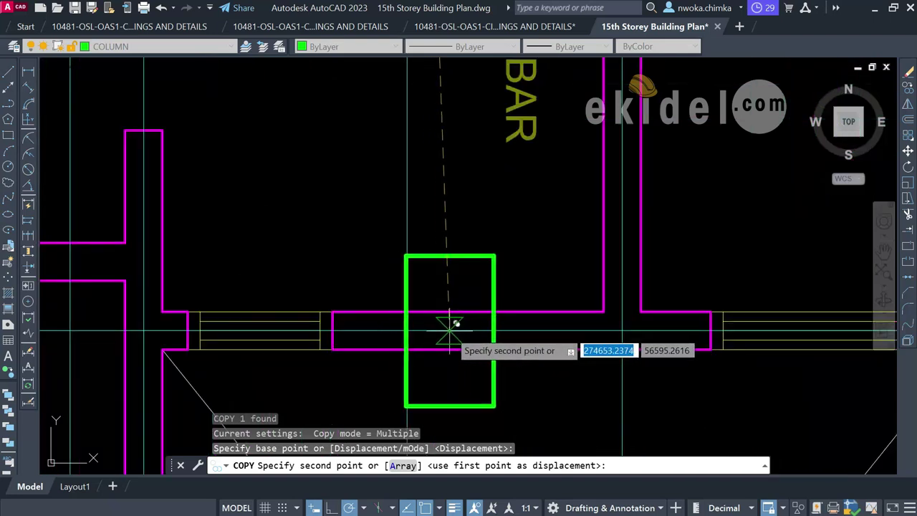
{"action": "left_click", "coordinate": [446, 324]}
{"action": "key", "text": "Escape"}
- Try to rotate the copied column freehand about its centre to lie along the wall, and undo the rotation
{"action": "left_click", "coordinate": [497, 246]}
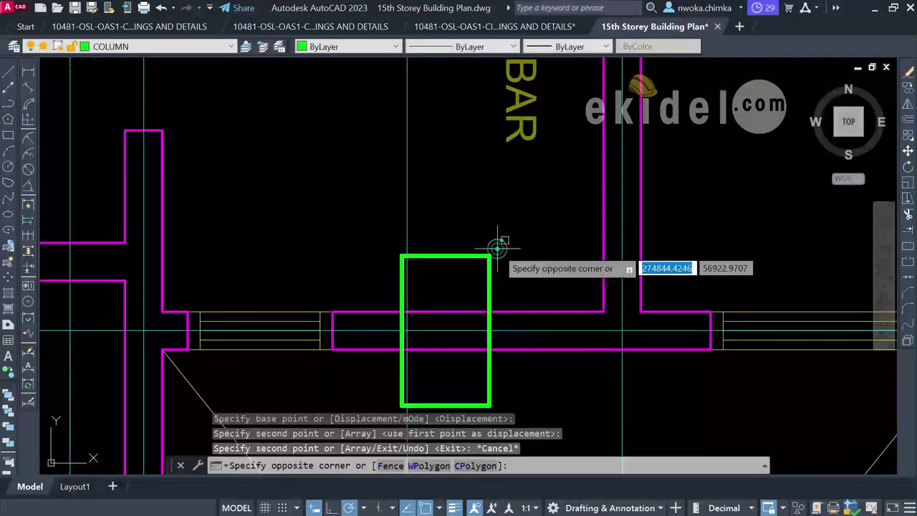
{"action": "left_click", "coordinate": [470, 268]}
{"action": "type", "text": "RO"}
{"action": "key", "text": "Return"}
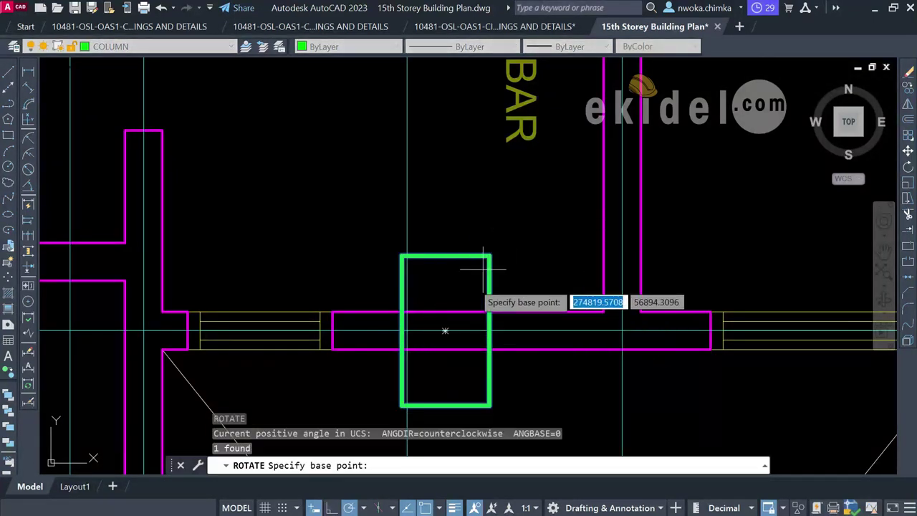
{"action": "left_click", "coordinate": [445, 330]}
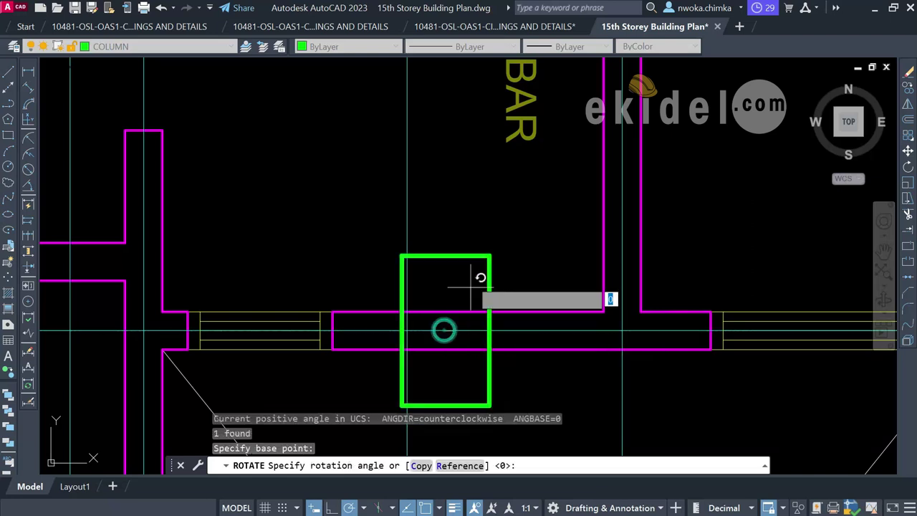
{"action": "left_click", "coordinate": [448, 195]}
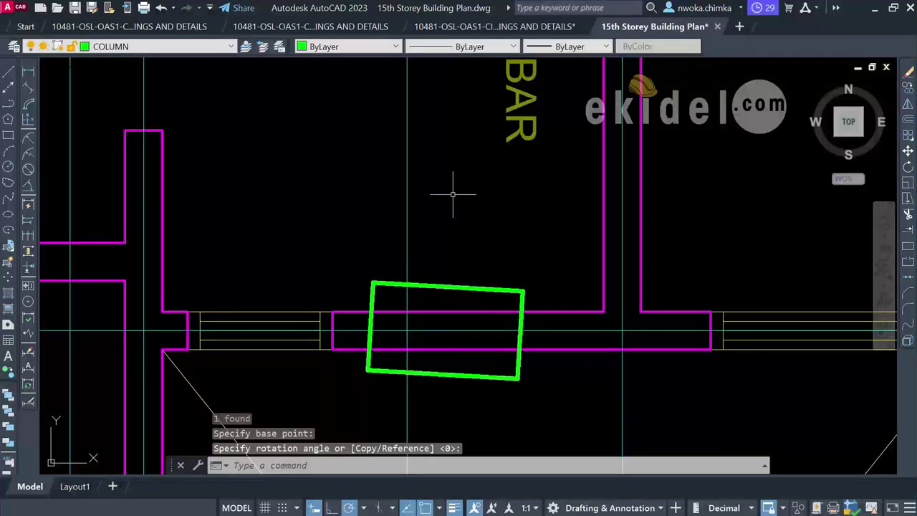
{"action": "key", "text": "ctrl+z"}
- Rotate the copied column 90 degrees about its centre with Ortho on so its long side runs along the wall
{"action": "left_click", "coordinate": [449, 270]}
{"action": "type", "text": "RO"}
{"action": "key", "text": "Return"}
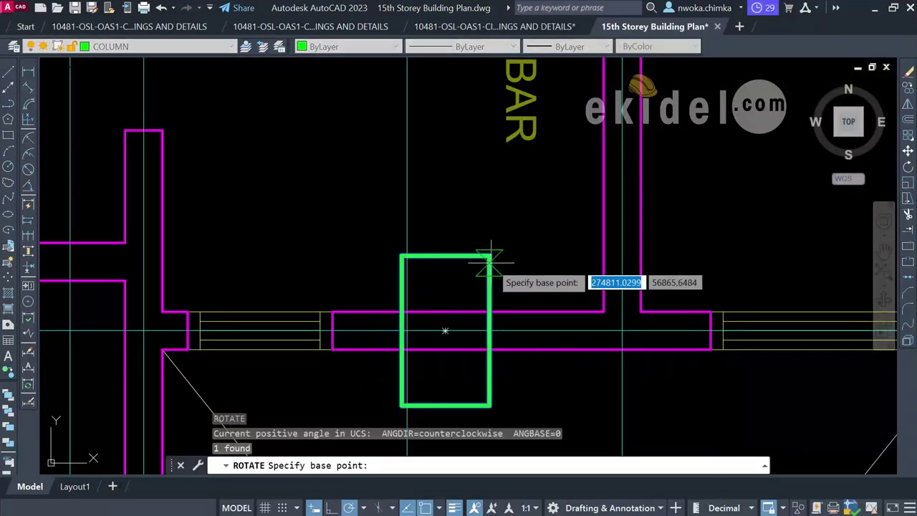
{"action": "left_click", "coordinate": [446, 330]}
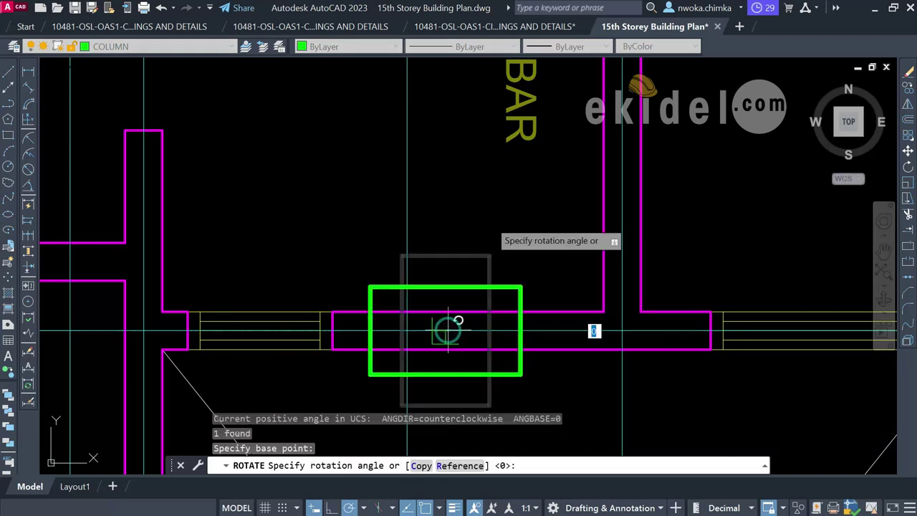
{"action": "key", "text": "F8"}
{"action": "left_click", "coordinate": [454, 164]}
- Move the rotated column along the wall from its left edge's midpoint to the wall end beside the smaller window
{"action": "scroll", "coordinate": [487, 215], "scroll_direction": "down", "scroll_amount": 2}
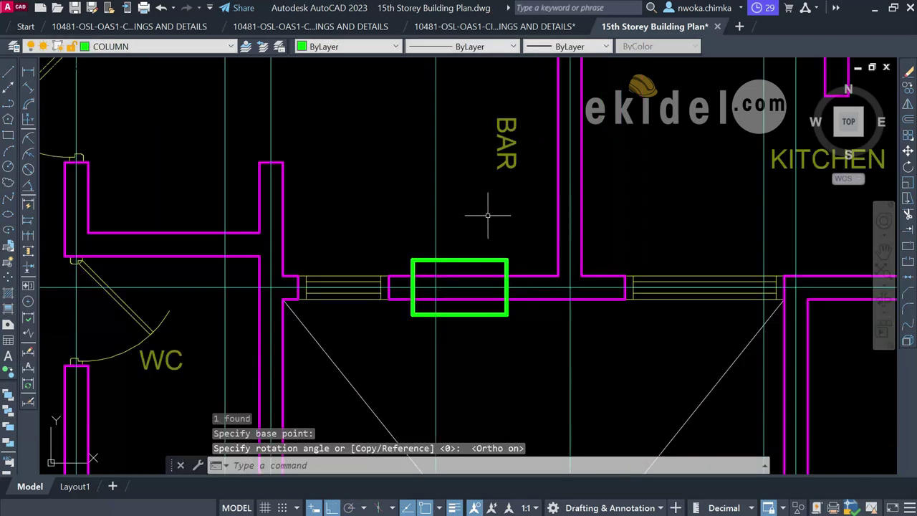
{"action": "scroll", "coordinate": [471, 243], "scroll_direction": "up", "scroll_amount": 2}
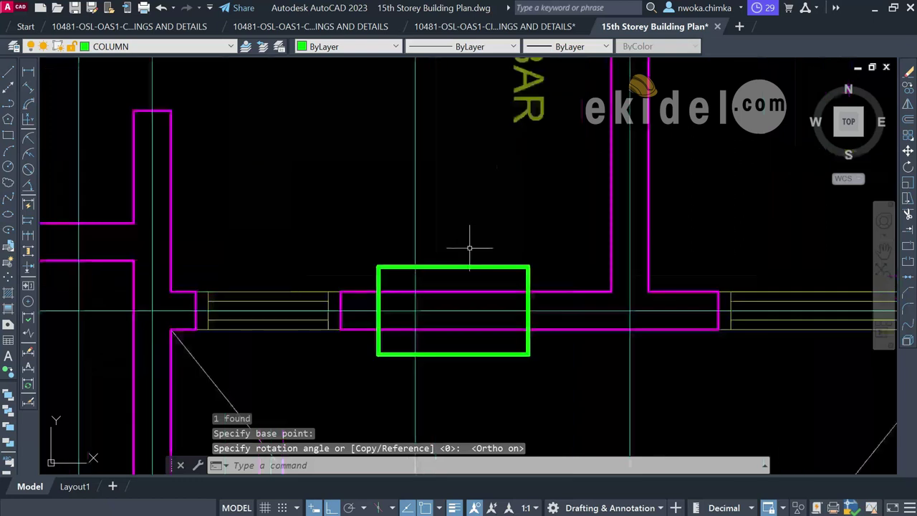
{"action": "left_click", "coordinate": [467, 266]}
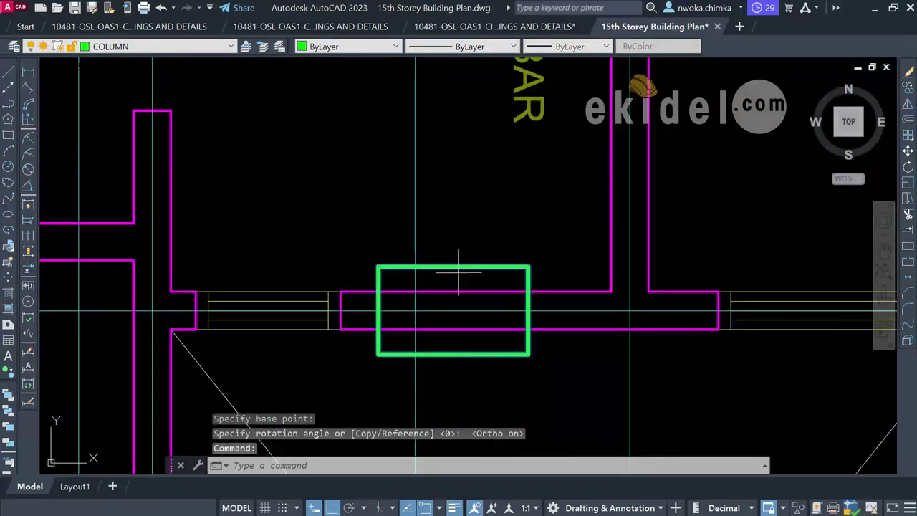
{"action": "type", "text": "m"}
{"action": "key", "text": "Return"}
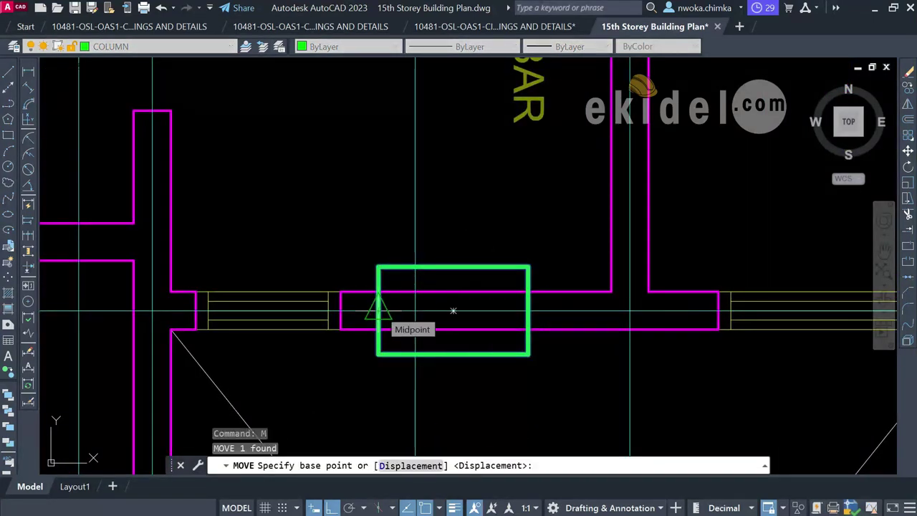
{"action": "left_click", "coordinate": [378, 310]}
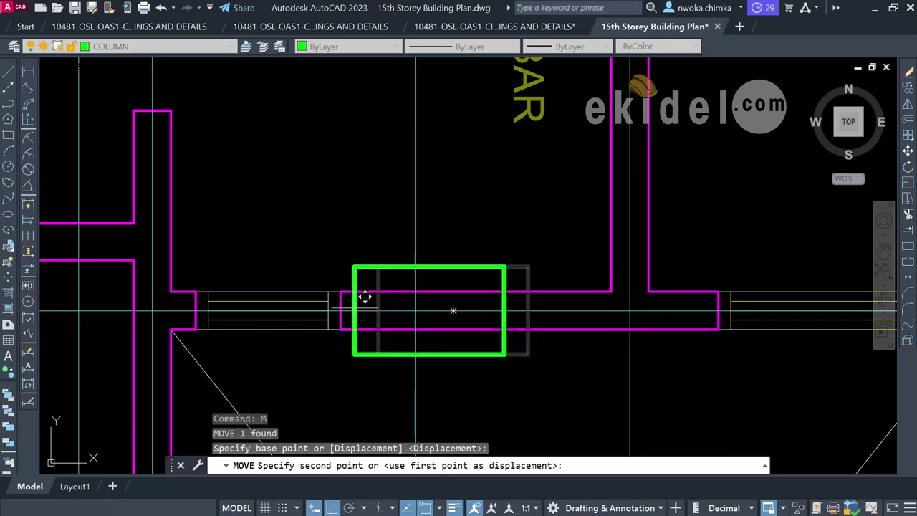
{"action": "left_click", "coordinate": [349, 301]}
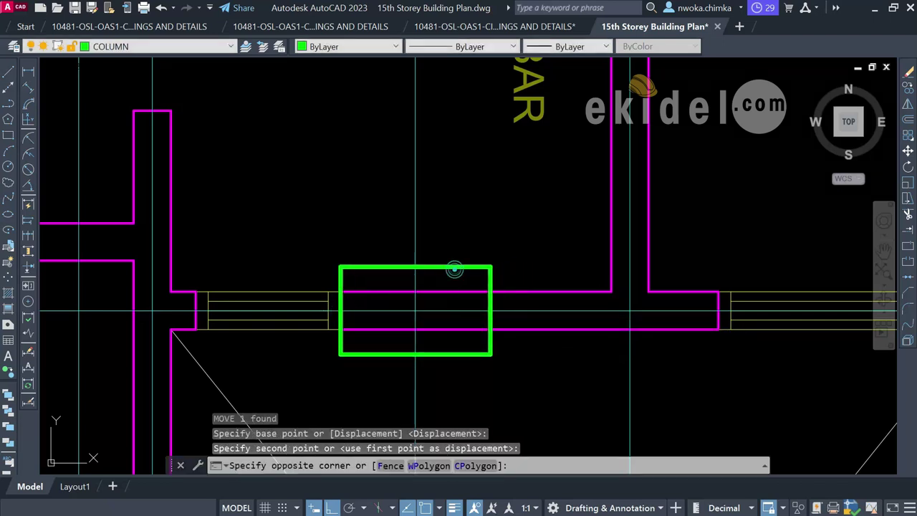
{"action": "left_click", "coordinate": [454, 269]}
{"action": "scroll", "coordinate": [450, 257], "scroll_direction": "up", "scroll_amount": 5}
{"action": "scroll", "coordinate": [448, 249], "scroll_direction": "down", "scroll_amount": 6}
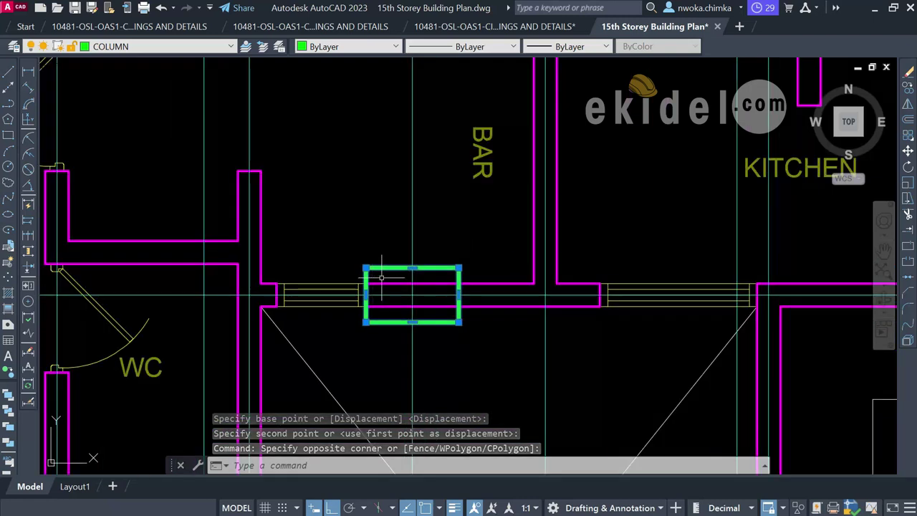
{"action": "key", "text": "Escape"}
- Move the column below the BAR up from its lower right corner so its bottom edge is flush with the wall's lower face
{"action": "scroll", "coordinate": [464, 259], "scroll_direction": "up", "scroll_amount": 2}
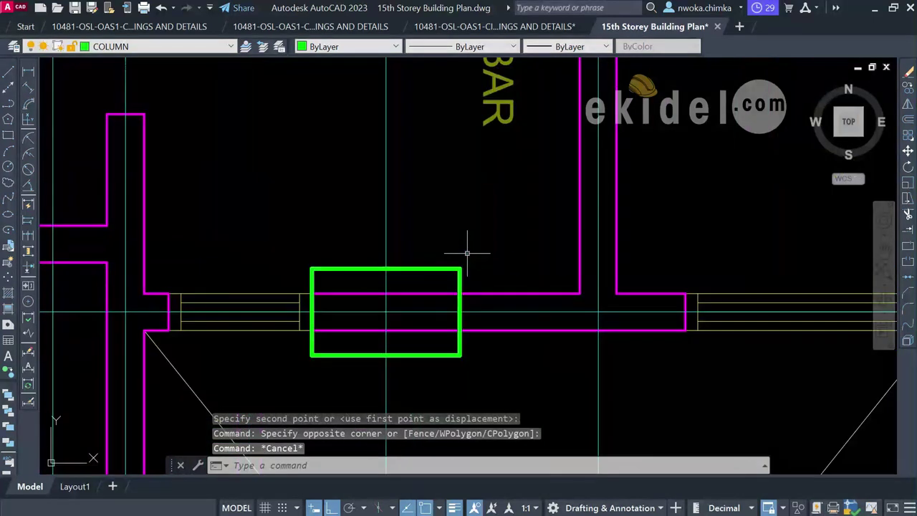
{"action": "left_click", "coordinate": [467, 253]}
{"action": "left_click", "coordinate": [443, 273]}
{"action": "type", "text": "m"}
{"action": "key", "text": "Return"}
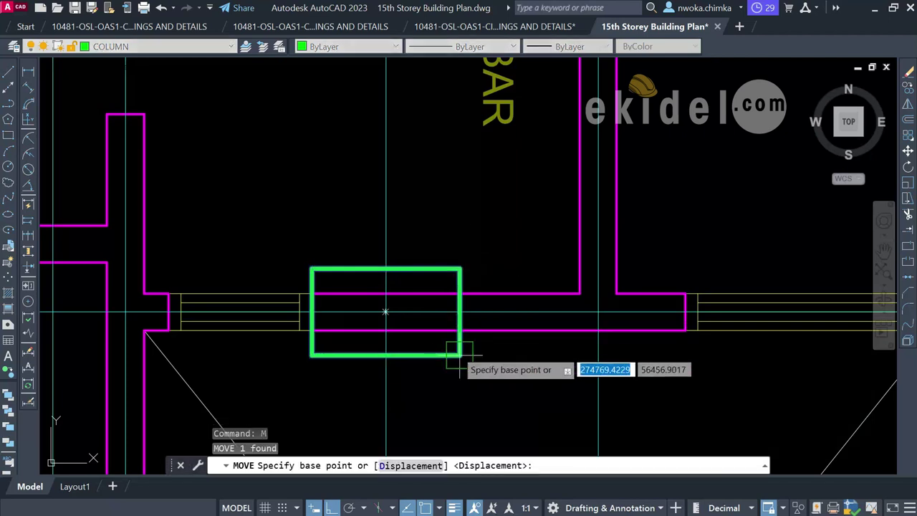
{"action": "scroll", "coordinate": [460, 353], "scroll_direction": "up", "scroll_amount": 2}
{"action": "left_click", "coordinate": [462, 358]}
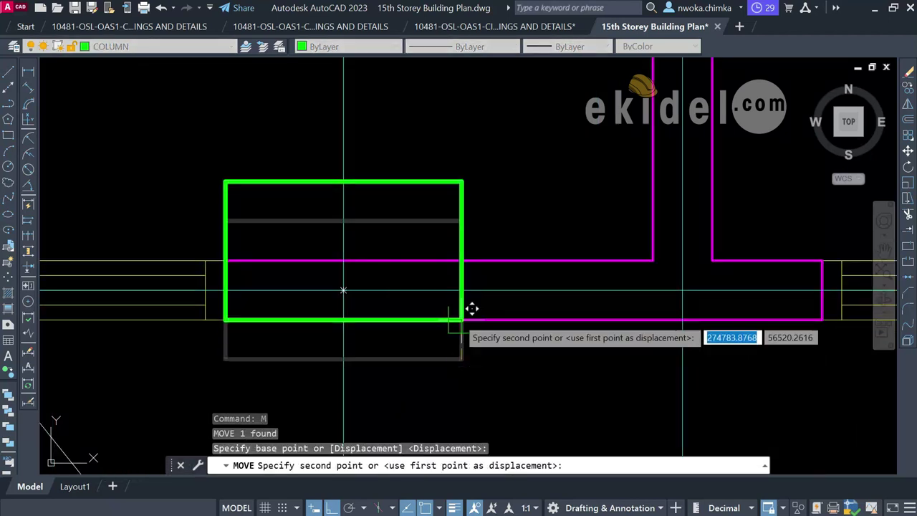
{"action": "left_click", "coordinate": [462, 319]}
- Examine the walls and gridlines around the left-hand void to find where the next column fits
{"action": "scroll", "coordinate": [479, 272], "scroll_direction": "down", "scroll_amount": 5}
{"action": "scroll", "coordinate": [490, 219], "scroll_direction": "down", "scroll_amount": 4}
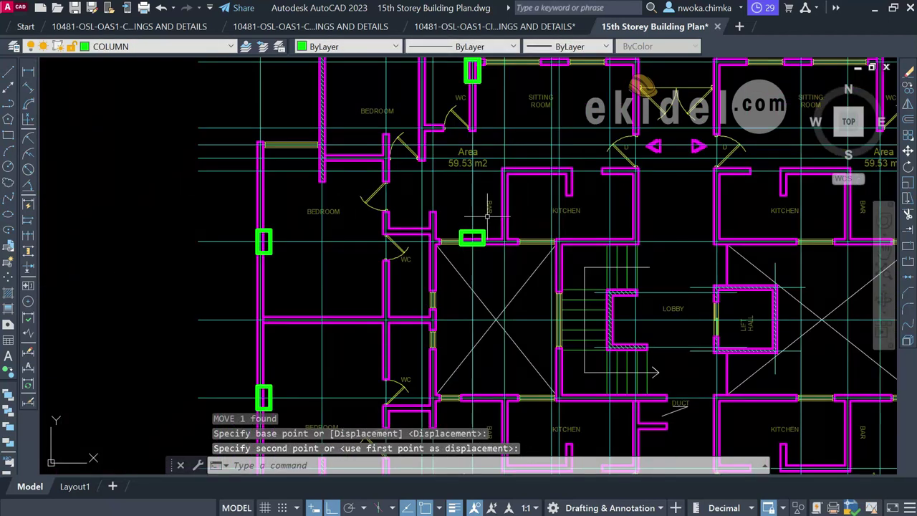
{"action": "scroll", "coordinate": [487, 214], "scroll_direction": "down", "scroll_amount": 4}
{"action": "scroll", "coordinate": [520, 237], "scroll_direction": "up", "scroll_amount": 4}
{"action": "scroll", "coordinate": [530, 321], "scroll_direction": "up", "scroll_amount": 5}
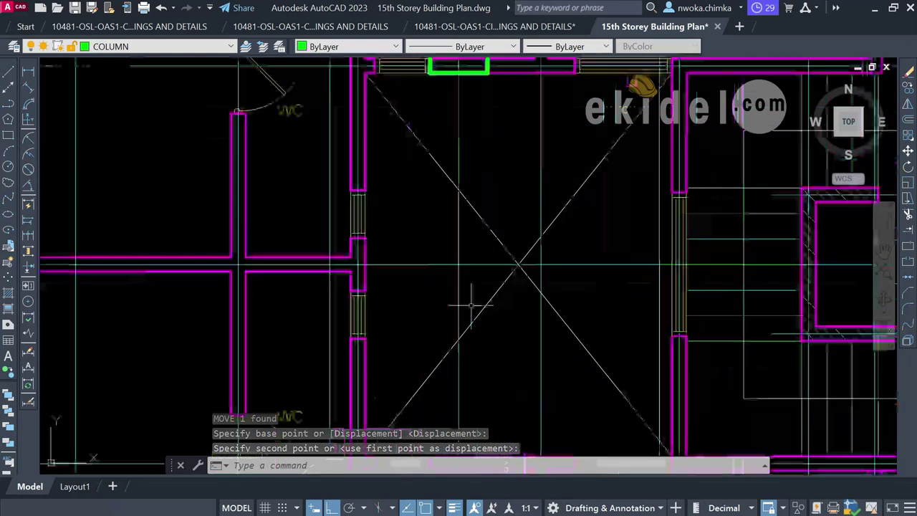
{"action": "scroll", "coordinate": [605, 124], "scroll_direction": "down", "scroll_amount": 5}
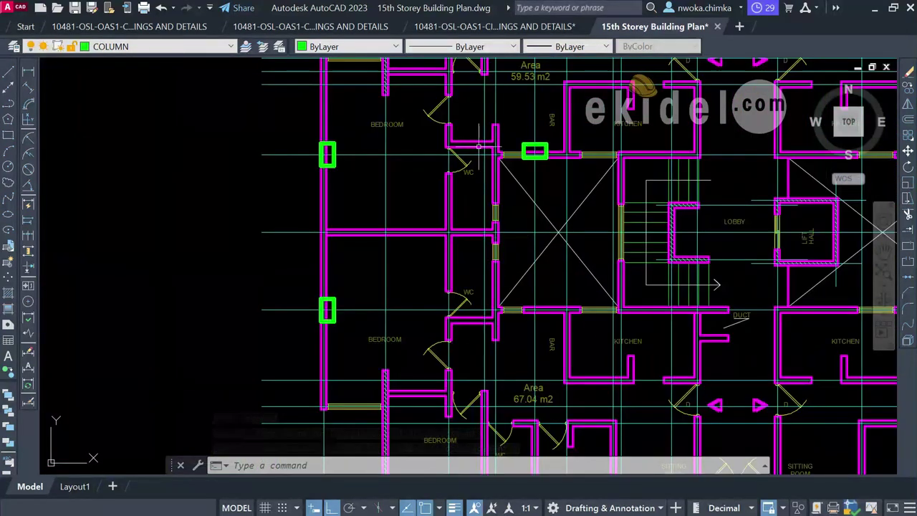
{"action": "scroll", "coordinate": [600, 201], "scroll_direction": "up", "scroll_amount": 3}
{"action": "scroll", "coordinate": [501, 215], "scroll_direction": "down", "scroll_amount": 3}
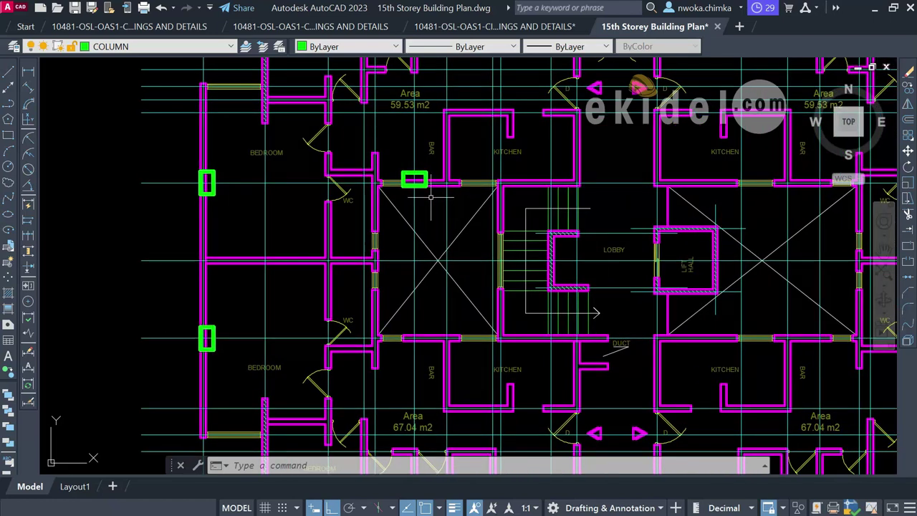
{"action": "middle_click_drag", "start_coordinate": [388, 190], "coordinate": [407, 194]}
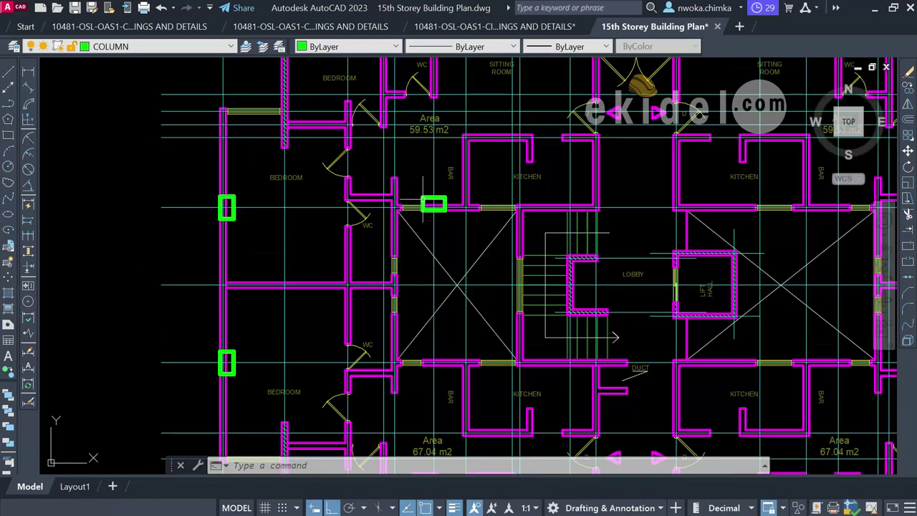
- Copy the column below the upper BAR from its centre onto the grid intersection on the opposite wall across the void, between the two windows
{"action": "scroll", "coordinate": [425, 187], "scroll_direction": "up", "scroll_amount": 4}
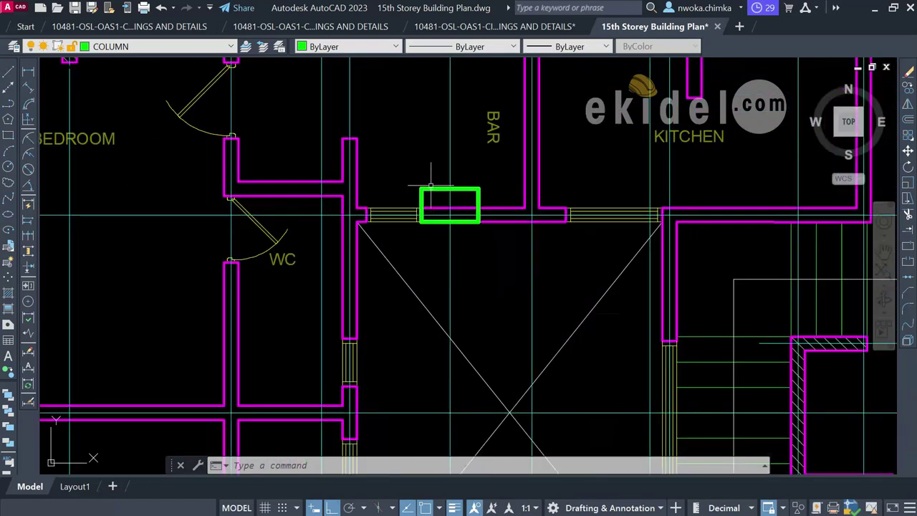
{"action": "left_click", "coordinate": [433, 189]}
{"action": "left_click", "coordinate": [423, 174]}
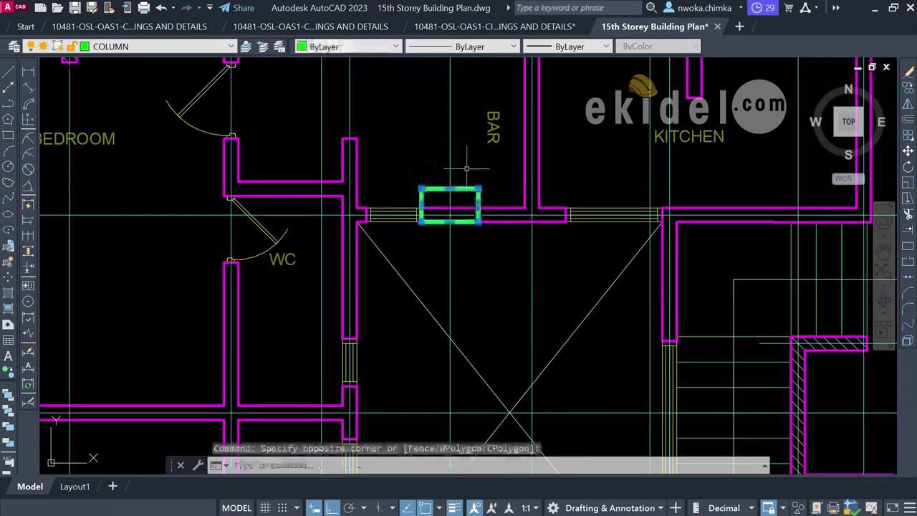
{"action": "type", "text": "CO"}
{"action": "key", "text": "Return"}
{"action": "scroll", "coordinate": [467, 222], "scroll_direction": "up", "scroll_amount": 4}
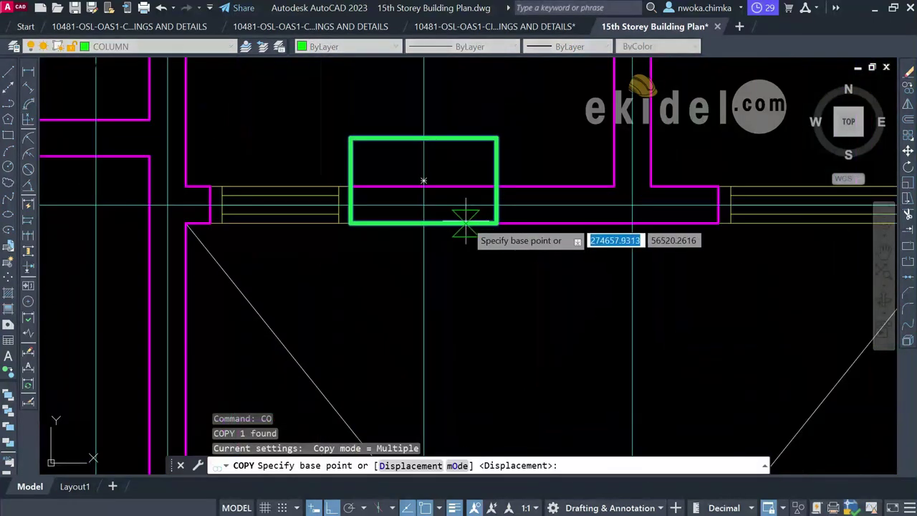
{"action": "left_click", "coordinate": [423, 179]}
{"action": "scroll", "coordinate": [432, 147], "scroll_direction": "down", "scroll_amount": 7}
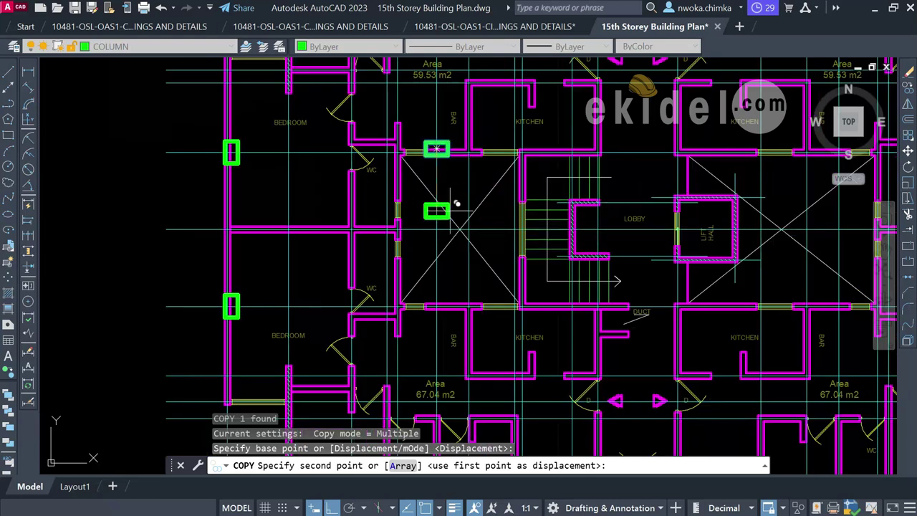
{"action": "scroll", "coordinate": [441, 290], "scroll_direction": "up", "scroll_amount": 8}
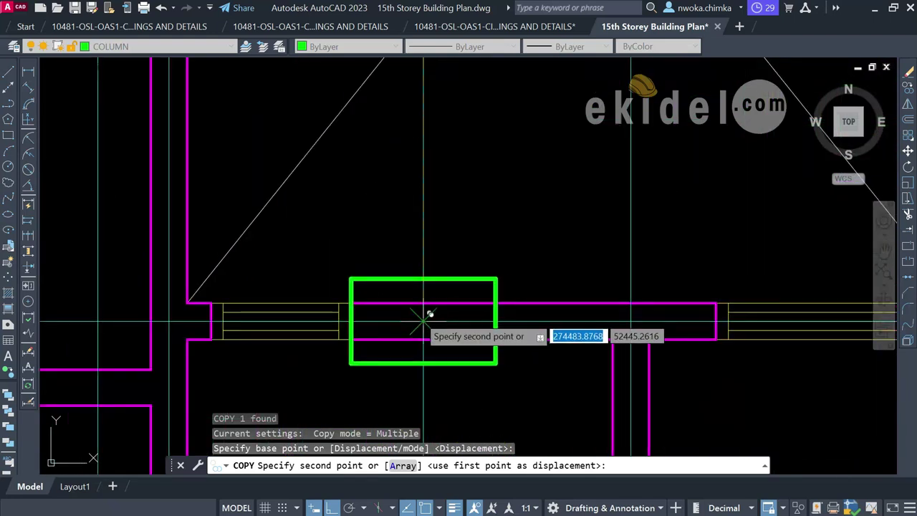
{"action": "left_click", "coordinate": [423, 319]}
{"action": "key", "text": "Escape"}
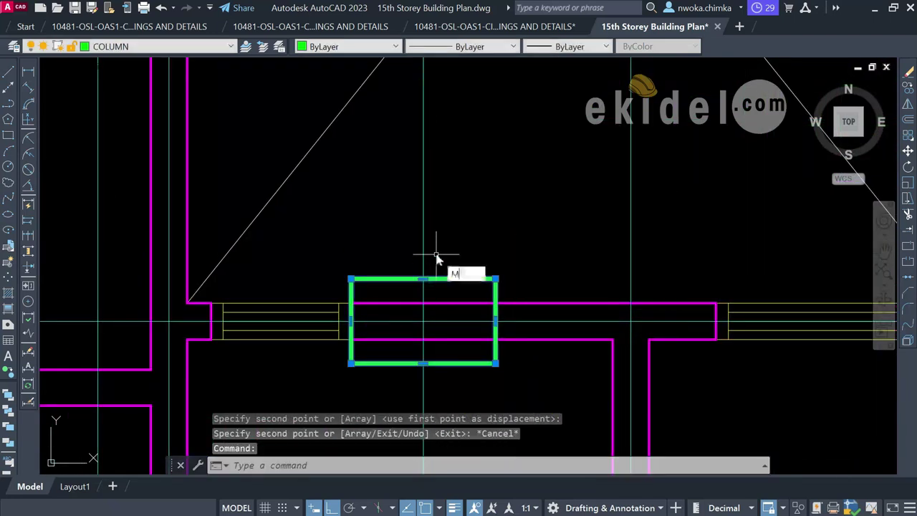
- Move the copied column down from its top edge's midpoint so that edge is flush with the wall's upper face
{"action": "key", "text": "Return"}
{"action": "left_click", "coordinate": [423, 279]}
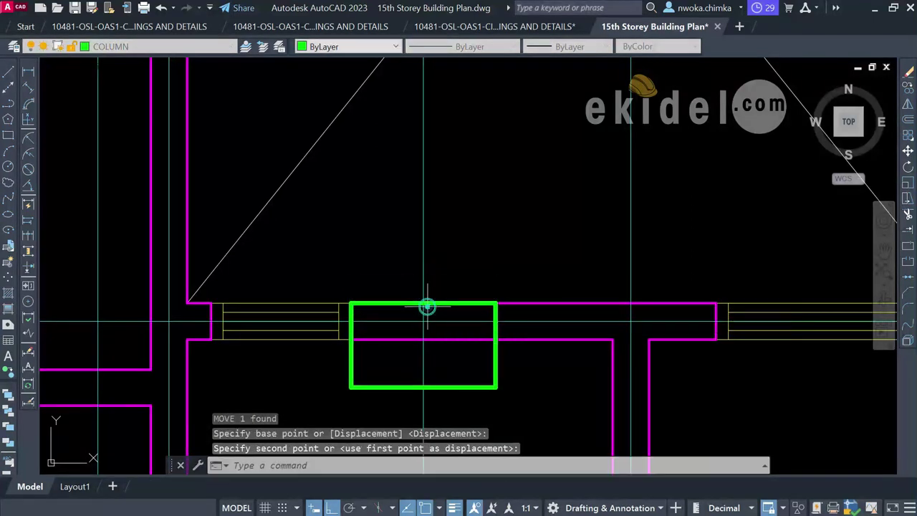
{"action": "scroll", "coordinate": [442, 214], "scroll_direction": "down", "scroll_amount": 6}
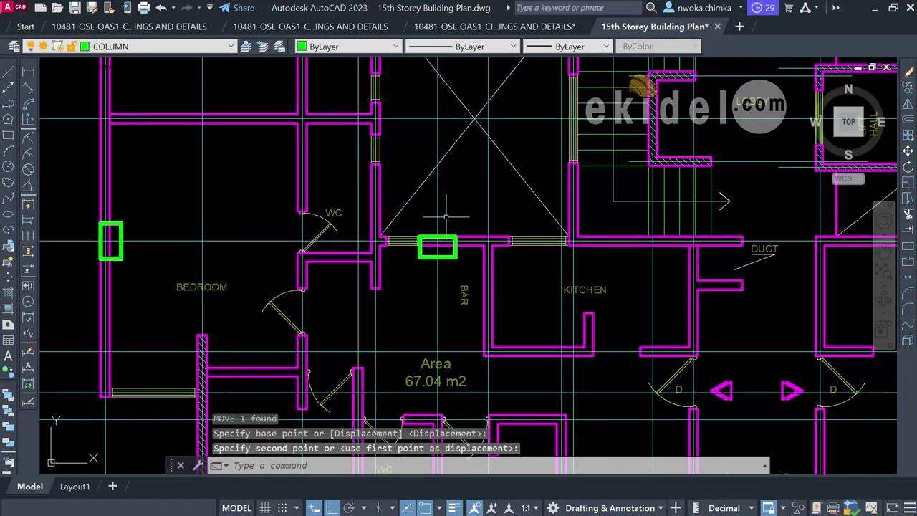
{"action": "left_click", "coordinate": [437, 247]}
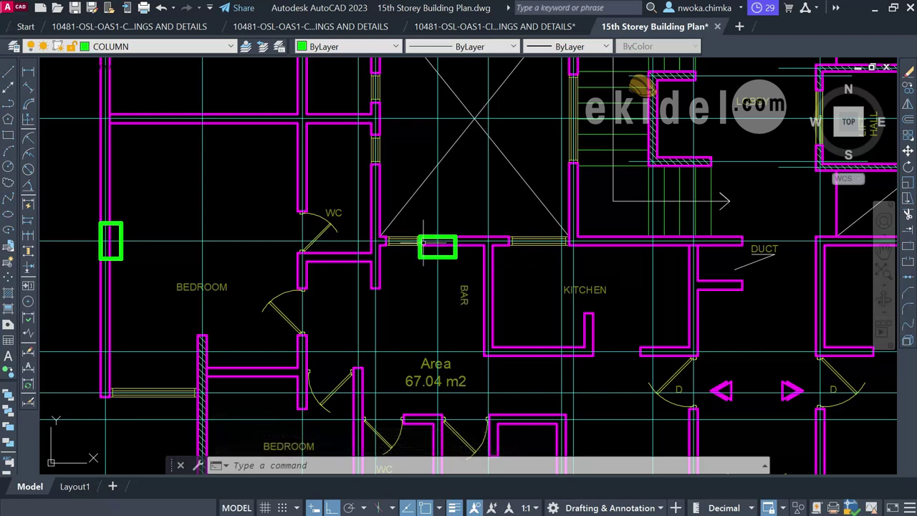
- Examine the column arrangement across the whole ground floor plan
{"action": "scroll", "coordinate": [429, 243], "scroll_direction": "down", "scroll_amount": 4}
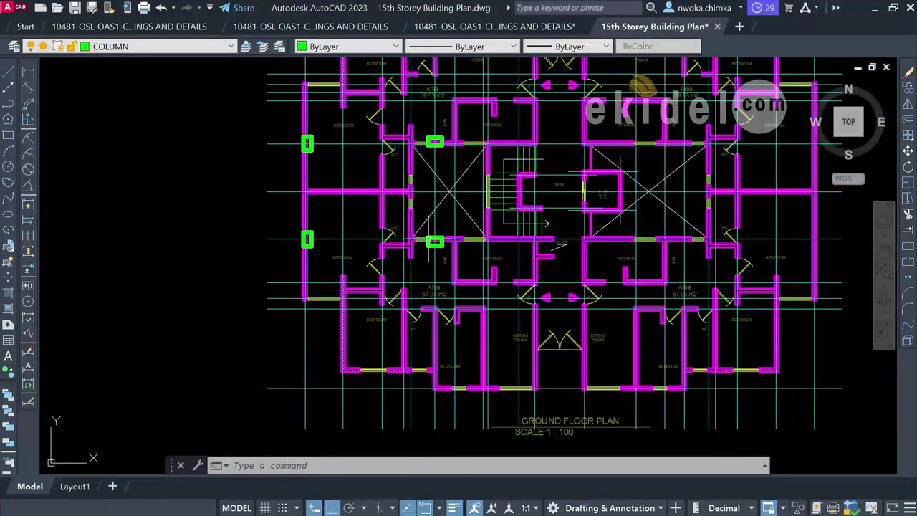
{"action": "scroll", "coordinate": [424, 226], "scroll_direction": "up", "scroll_amount": 2}
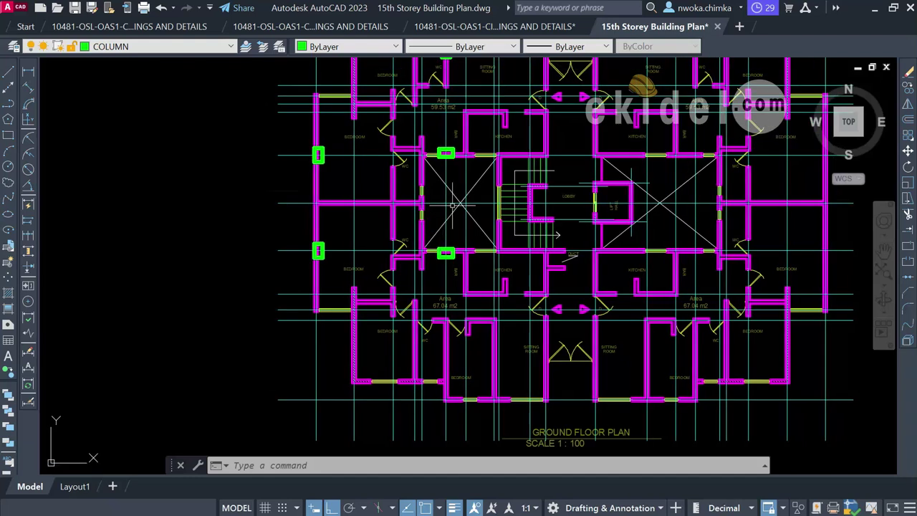
{"action": "scroll", "coordinate": [447, 252], "scroll_direction": "down", "scroll_amount": 5}
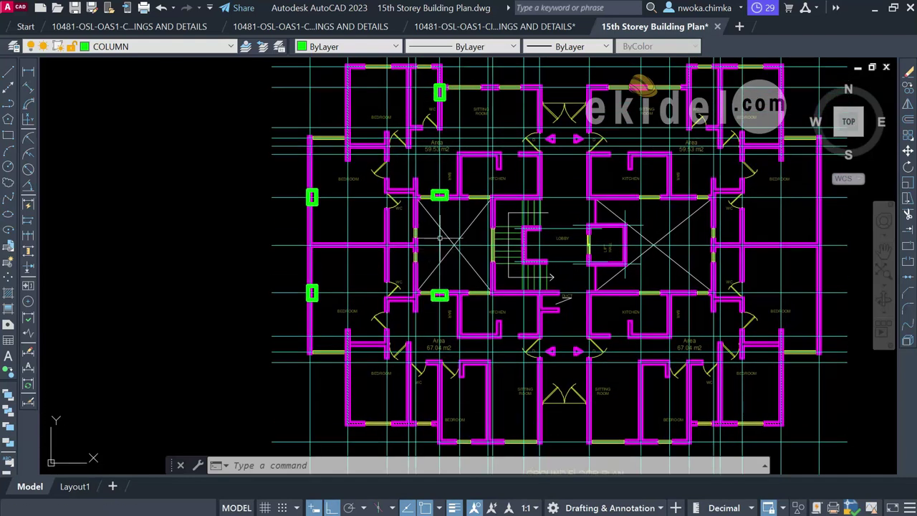
{"action": "scroll", "coordinate": [438, 204], "scroll_direction": "up", "scroll_amount": 2}
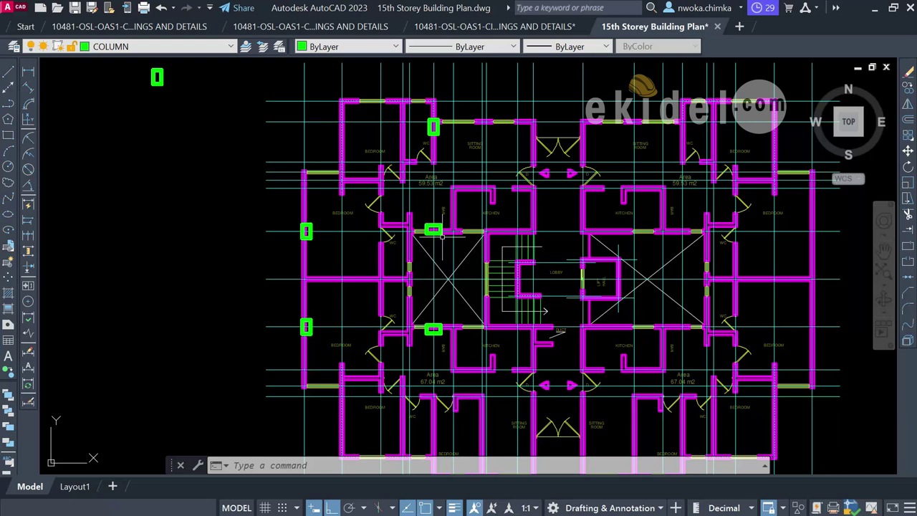
{"action": "scroll", "coordinate": [442, 236], "scroll_direction": "down", "scroll_amount": 3}
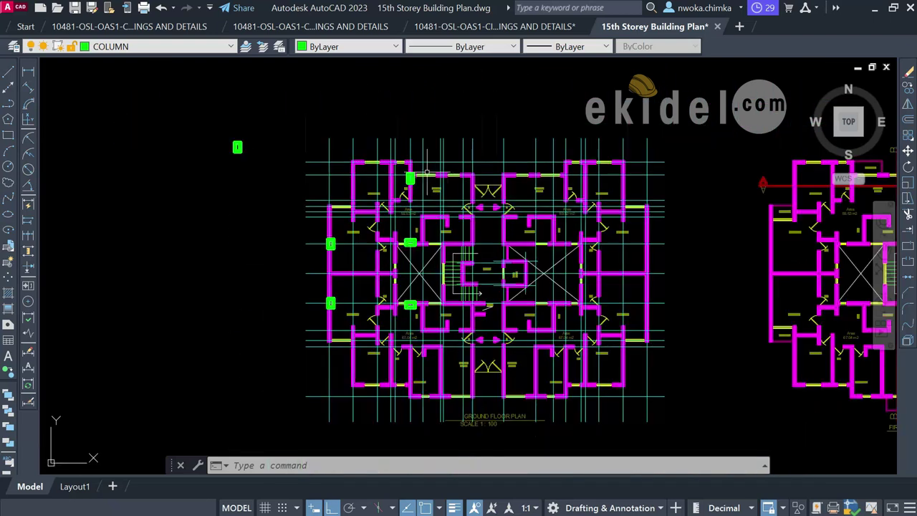
{"action": "scroll", "coordinate": [427, 171], "scroll_direction": "up", "scroll_amount": 2}
{"action": "scroll", "coordinate": [405, 285], "scroll_direction": "up", "scroll_amount": 2}
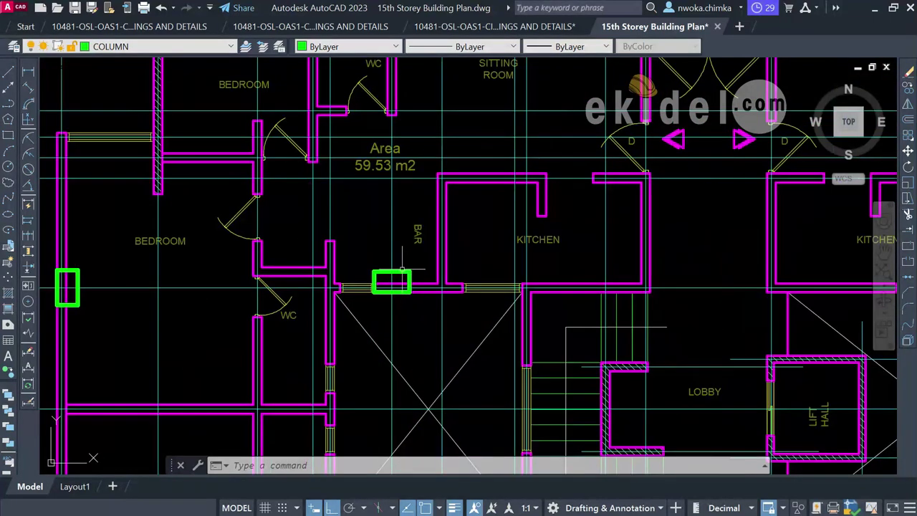
- Copy the column below the upper BAR, using its grid intersection as base point, onto the grid intersection at the kitchen's lower right wall corner
{"action": "key", "text": "Return"}
{"action": "scroll", "coordinate": [391, 285], "scroll_direction": "up", "scroll_amount": 2}
{"action": "left_click", "coordinate": [379, 313]}
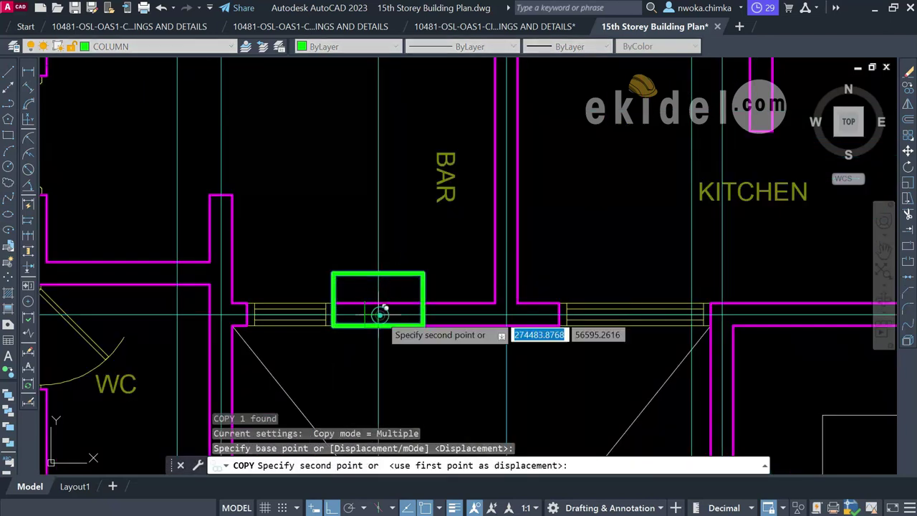
{"action": "scroll", "coordinate": [381, 313], "scroll_direction": "down", "scroll_amount": 3}
{"action": "scroll", "coordinate": [467, 275], "scroll_direction": "up", "scroll_amount": 2}
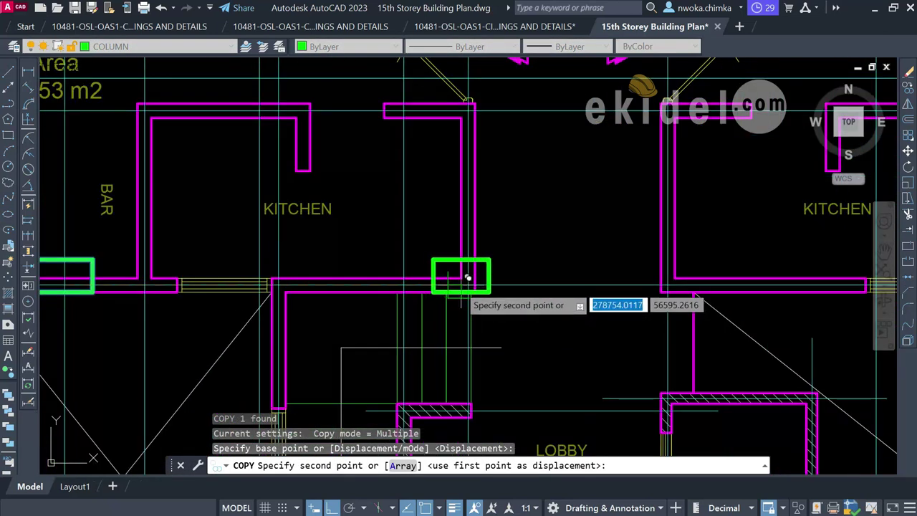
{"action": "scroll", "coordinate": [466, 275], "scroll_direction": "up", "scroll_amount": 2}
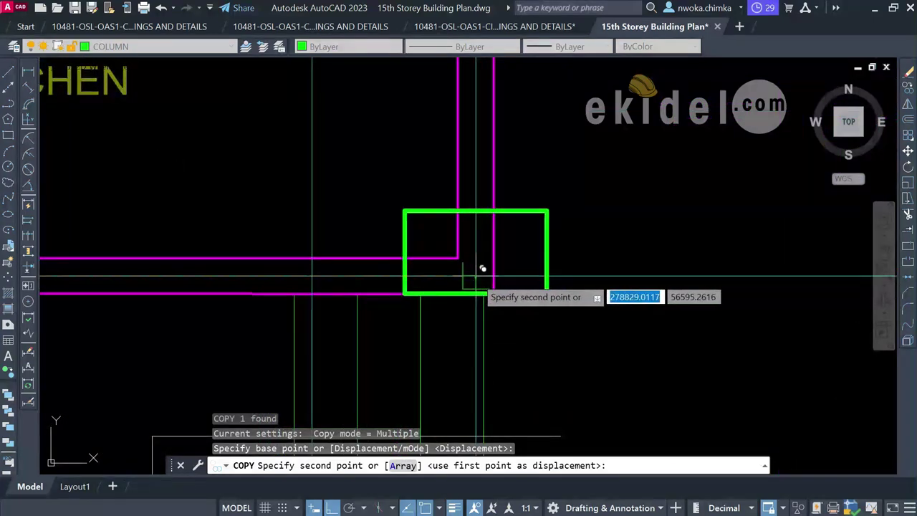
{"action": "left_click", "coordinate": [482, 267]}
{"action": "key", "text": "Escape"}
- Rotate the kitchen corner column 90 degrees clockwise about the grid intersection so its long side runs vertically
{"action": "left_click", "coordinate": [538, 224]}
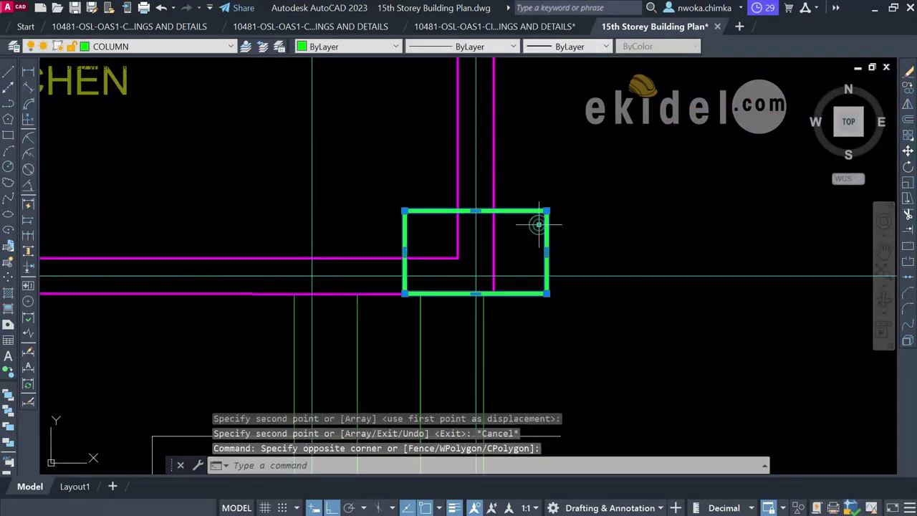
{"action": "key", "text": "Return"}
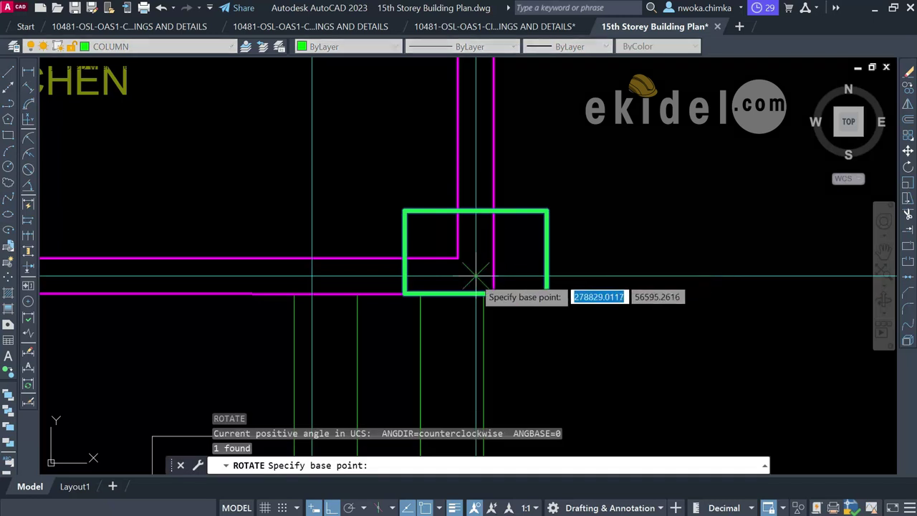
{"action": "left_click", "coordinate": [476, 276]}
{"action": "left_click", "coordinate": [462, 383]}
- Move the rotated column horizontally from its right edge's midpoint so that edge is flush with the kitchen wall's outer face
{"action": "left_click", "coordinate": [550, 239]}
{"action": "left_click", "coordinate": [539, 245]}
{"action": "key", "text": "Return"}
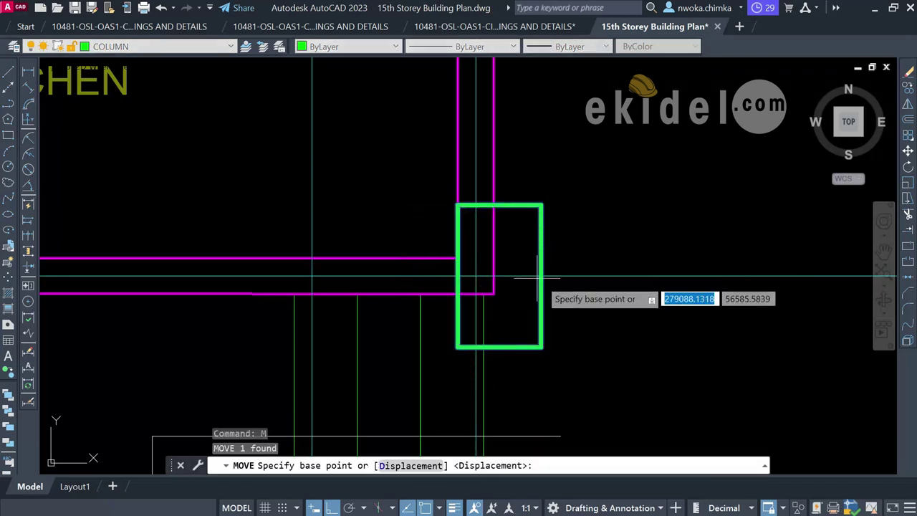
{"action": "left_click", "coordinate": [542, 276]}
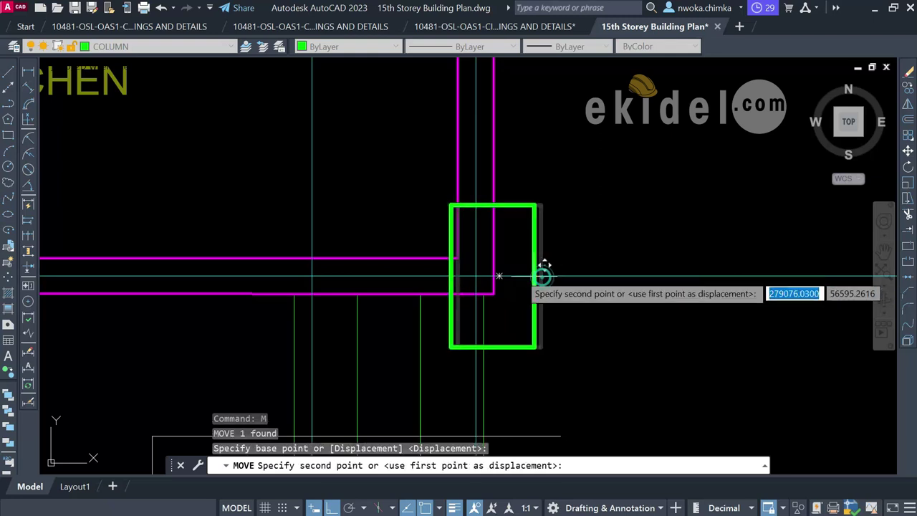
{"action": "left_click", "coordinate": [494, 276]}
- Move the column up so its lower right corner coincides with the outer corner of the kitchen walls
{"action": "left_click", "coordinate": [493, 313]}
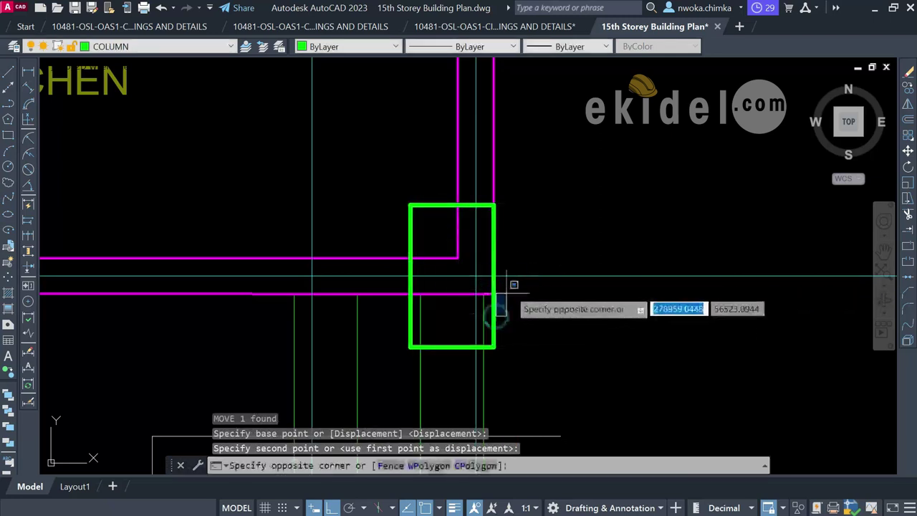
{"action": "left_click", "coordinate": [505, 304]}
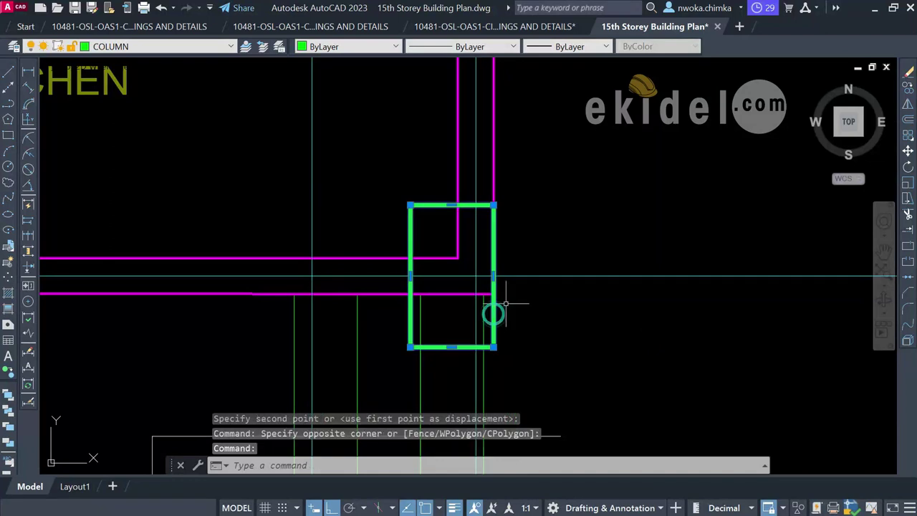
{"action": "type", "text": "m"}
{"action": "key", "text": "Return"}
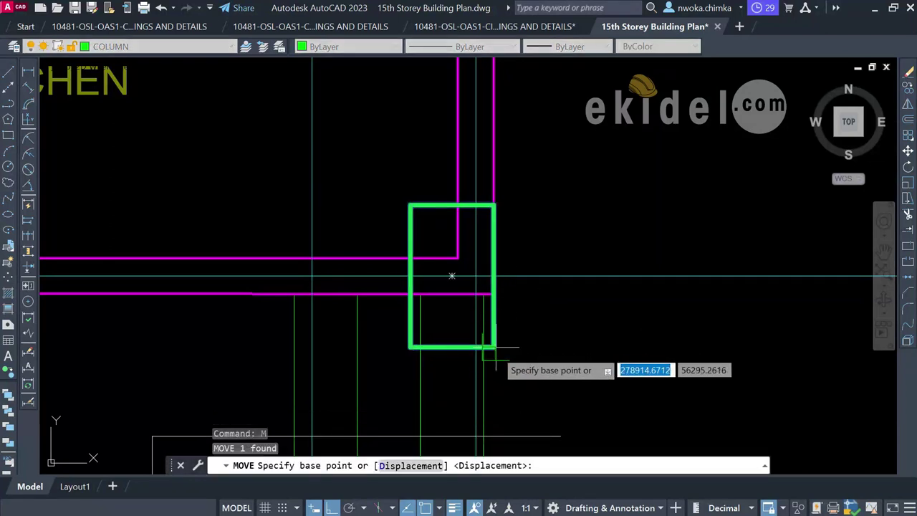
{"action": "left_click", "coordinate": [451, 275]}
{"action": "left_click", "coordinate": [499, 290]}
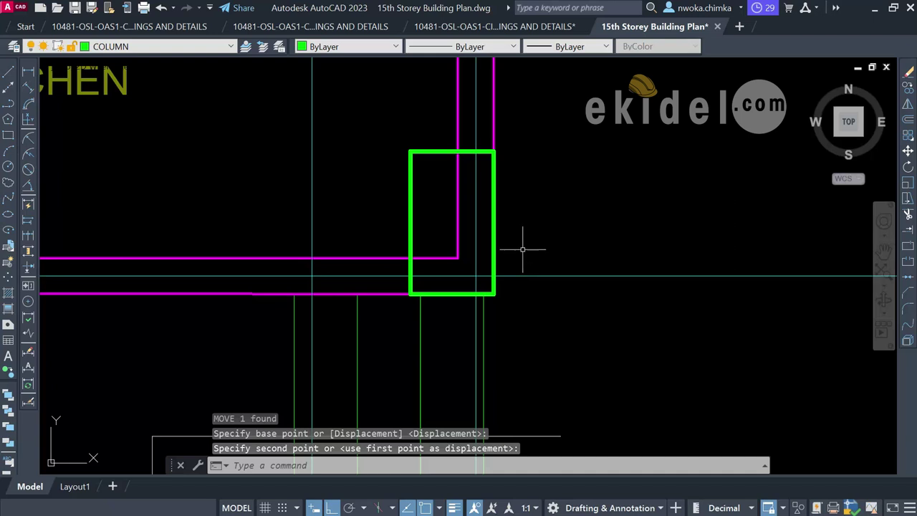
{"action": "scroll", "coordinate": [502, 242], "scroll_direction": "down", "scroll_amount": 5}
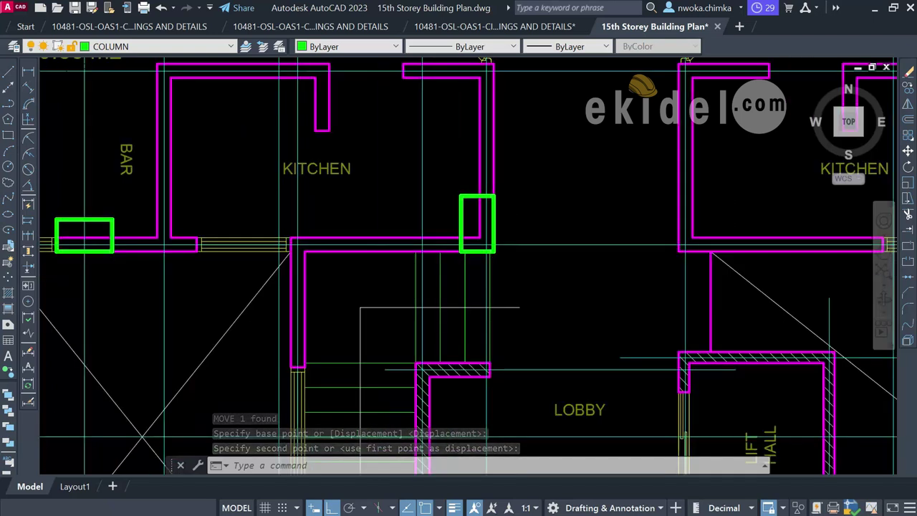
- Copy the upper kitchen's corner column by its upper right corner onto the upper face of the wall beside the duct, flush with the kitchen wall
{"action": "scroll", "coordinate": [489, 230], "scroll_direction": "up", "scroll_amount": 4}
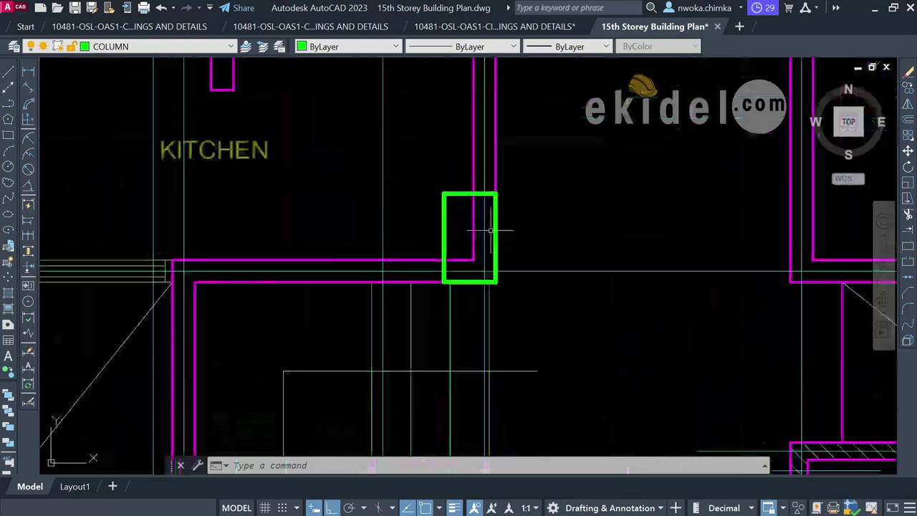
{"action": "scroll", "coordinate": [472, 198], "scroll_direction": "down", "scroll_amount": 5}
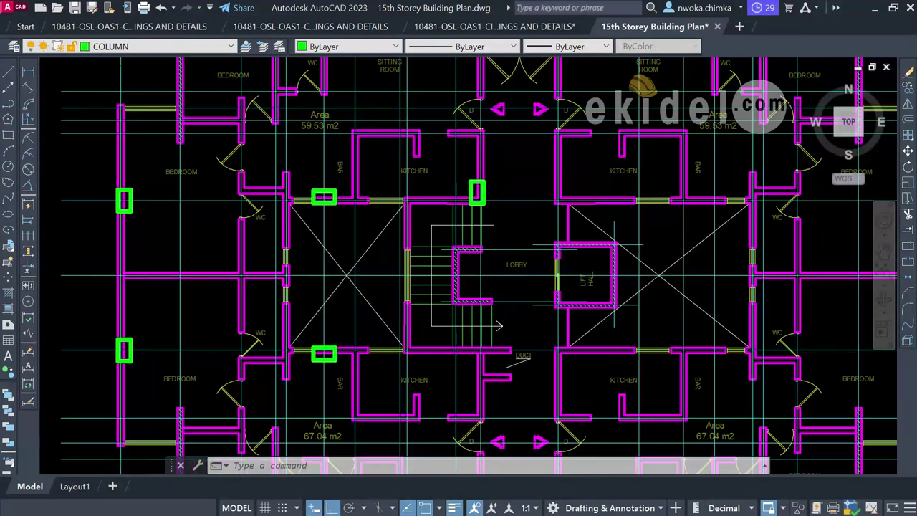
{"action": "scroll", "coordinate": [504, 351], "scroll_direction": "up", "scroll_amount": 4}
{"action": "scroll", "coordinate": [498, 351], "scroll_direction": "down", "scroll_amount": 4}
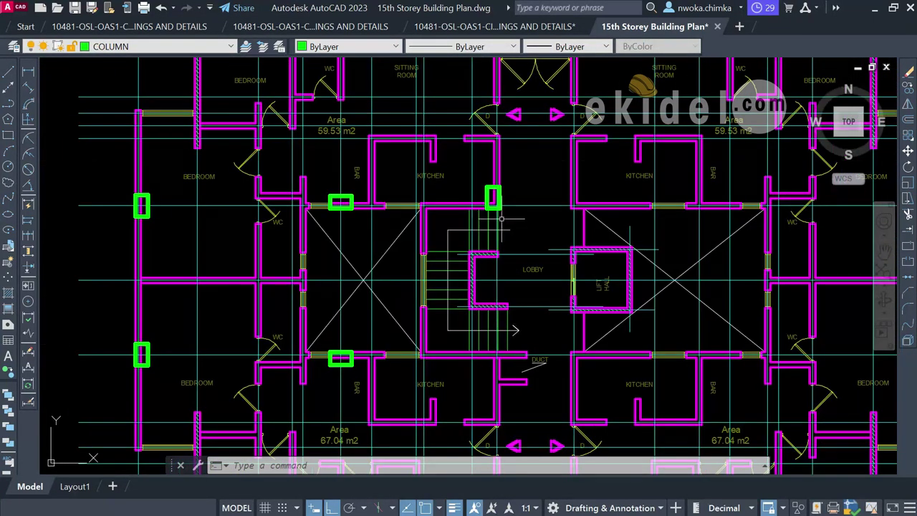
{"action": "scroll", "coordinate": [491, 168], "scroll_direction": "up", "scroll_amount": 4}
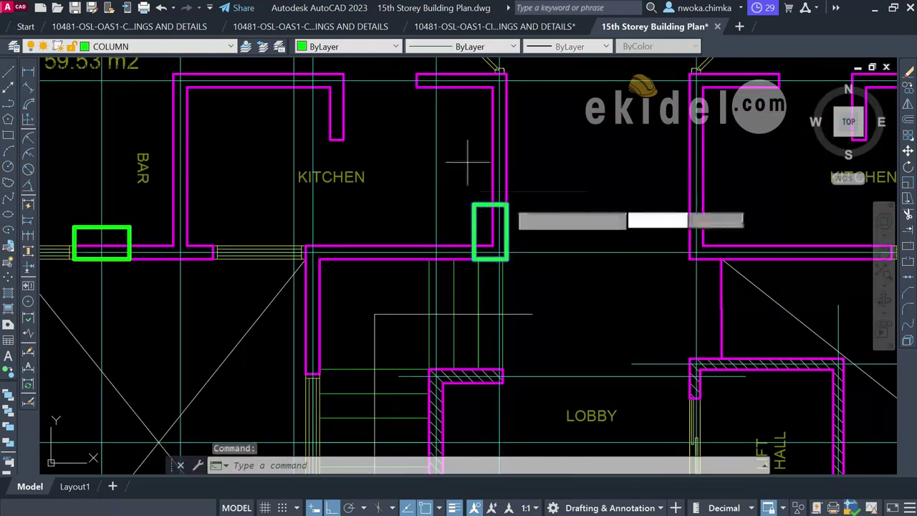
{"action": "key", "text": "Return"}
{"action": "scroll", "coordinate": [510, 271], "scroll_direction": "up", "scroll_amount": 3}
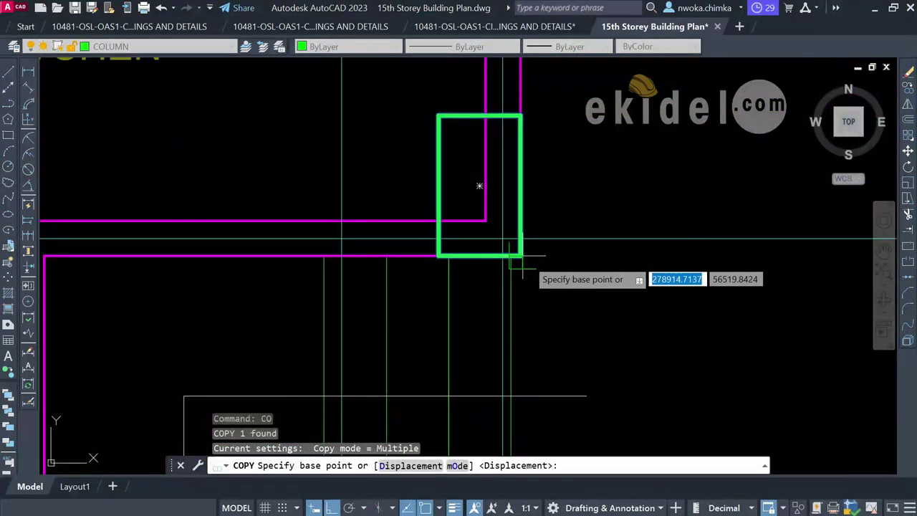
{"action": "left_click", "coordinate": [520, 113]}
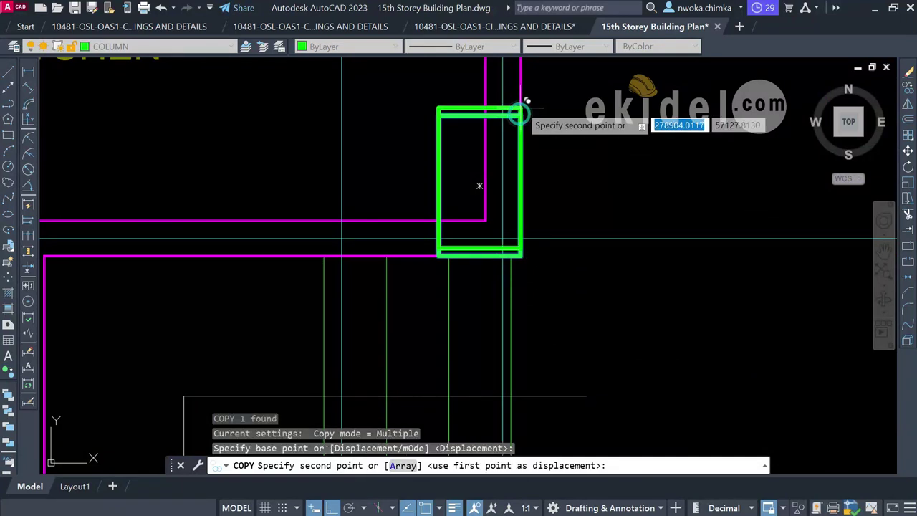
{"action": "scroll", "coordinate": [526, 99], "scroll_direction": "down", "scroll_amount": 5}
{"action": "scroll", "coordinate": [532, 200], "scroll_direction": "up", "scroll_amount": 5}
{"action": "scroll", "coordinate": [532, 199], "scroll_direction": "up", "scroll_amount": 2}
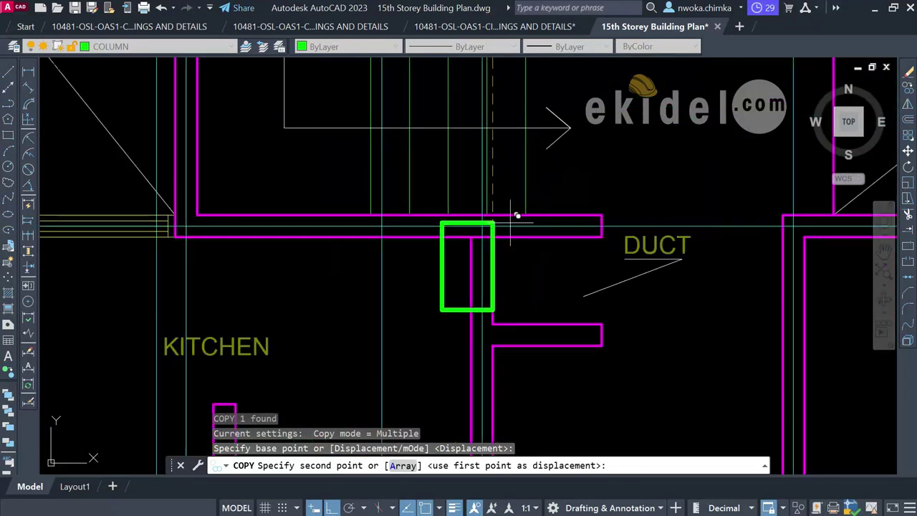
{"action": "left_click", "coordinate": [494, 207]}
{"action": "scroll", "coordinate": [494, 215], "scroll_direction": "up", "scroll_amount": 2}
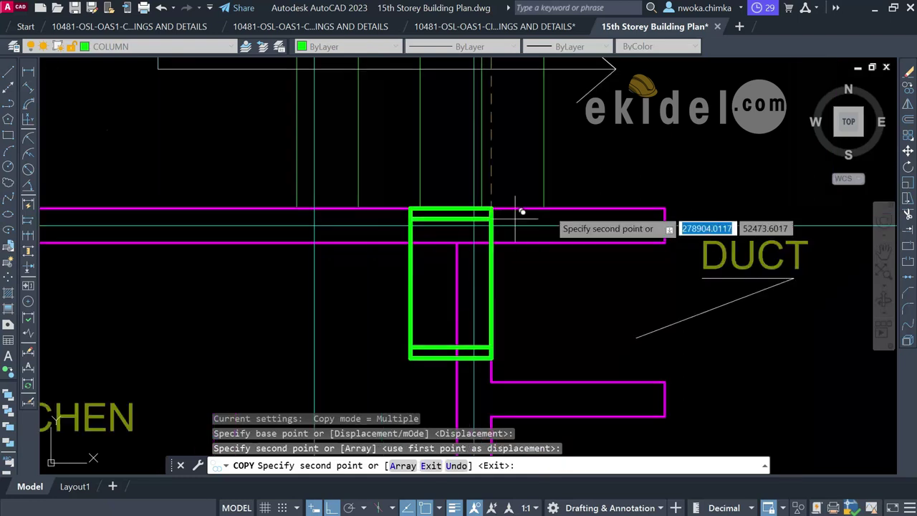
{"action": "key", "text": "Escape"}
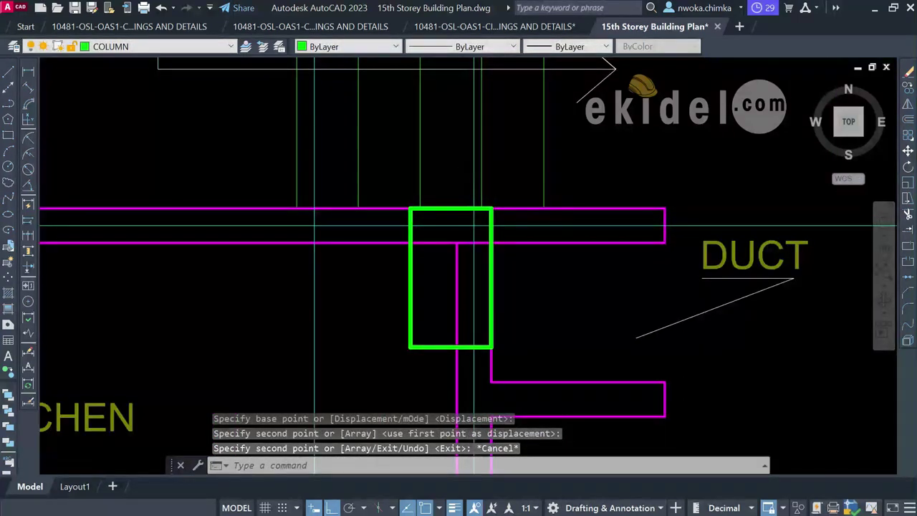
{"action": "scroll", "coordinate": [504, 202], "scroll_direction": "down", "scroll_amount": 4}
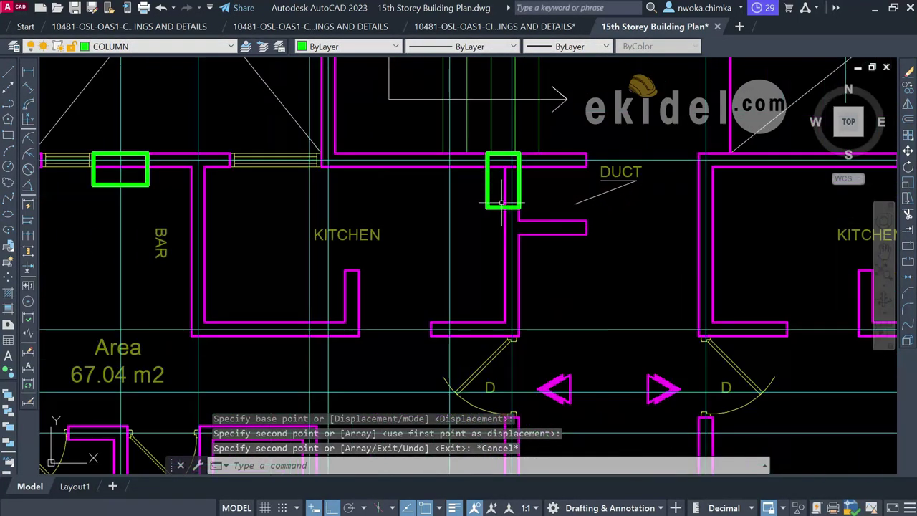
{"action": "left_click", "coordinate": [494, 208]}
{"action": "type", "text": "CO"}
{"action": "key", "text": "Return"}
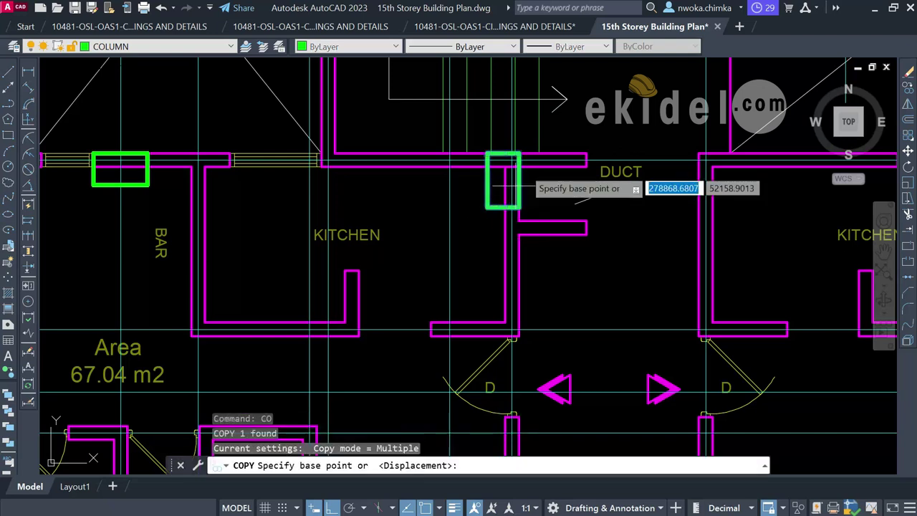
{"action": "scroll", "coordinate": [522, 153], "scroll_direction": "up", "scroll_amount": 4}
{"action": "left_click", "coordinate": [506, 148]}
{"action": "scroll", "coordinate": [506, 148], "scroll_direction": "down", "scroll_amount": 5}
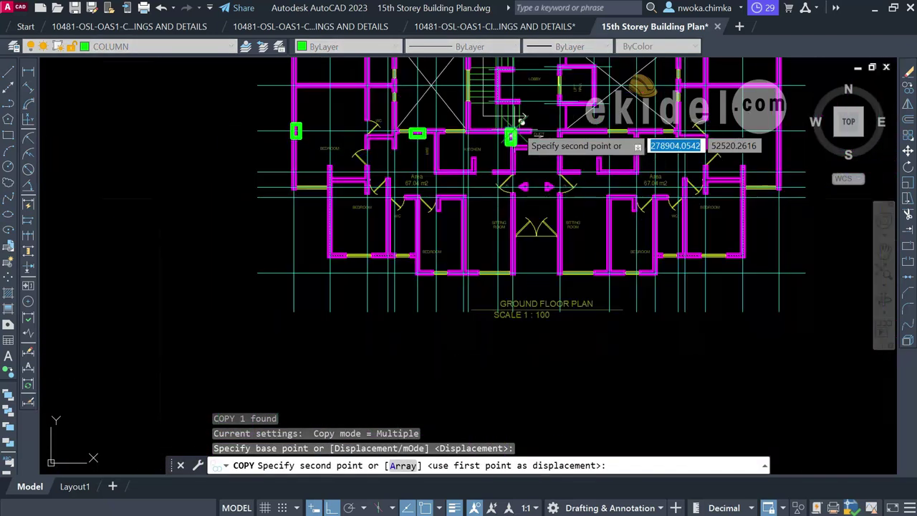
{"action": "scroll", "coordinate": [512, 194], "scroll_direction": "up", "scroll_amount": 5}
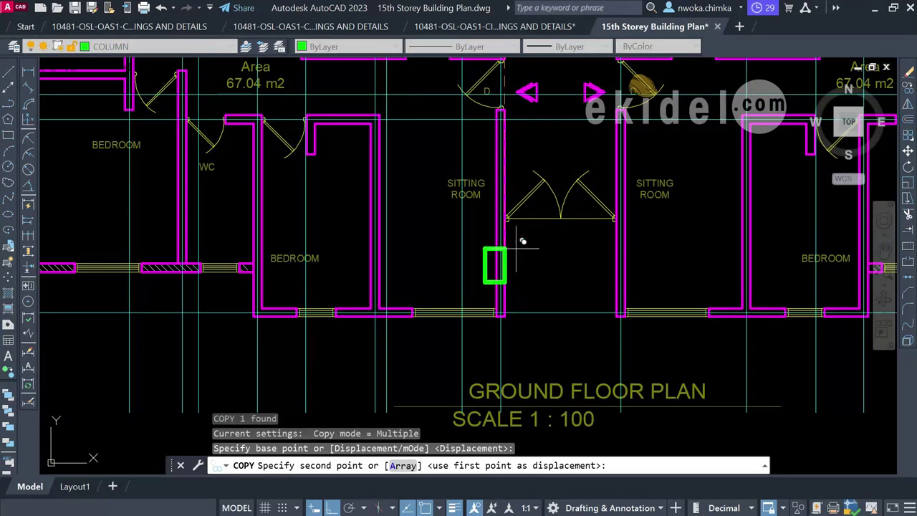
{"action": "scroll", "coordinate": [511, 233], "scroll_direction": "down", "scroll_amount": 3}
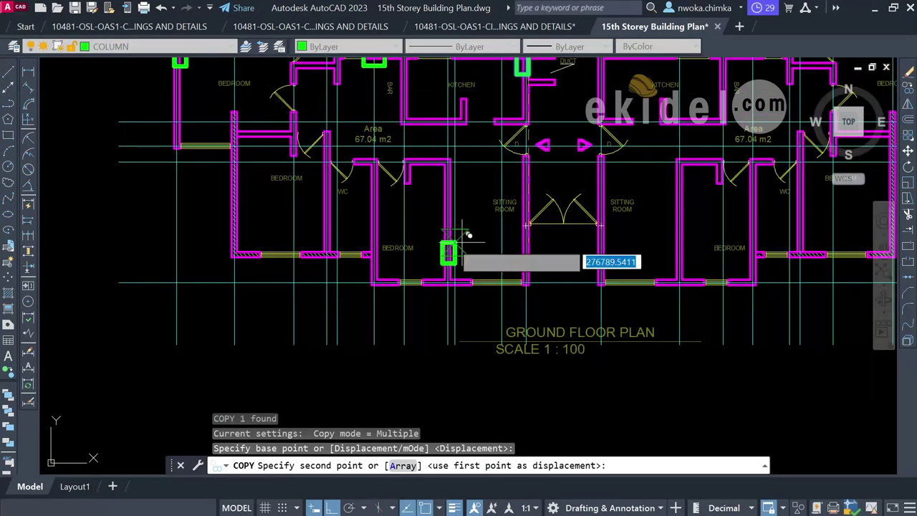
{"action": "key", "text": "Escape"}
- Copy the lowest horizontal grid line up to the midpoint of the hatched wall's end beside the WC window
{"action": "scroll", "coordinate": [275, 262], "scroll_direction": "up", "scroll_amount": 3}
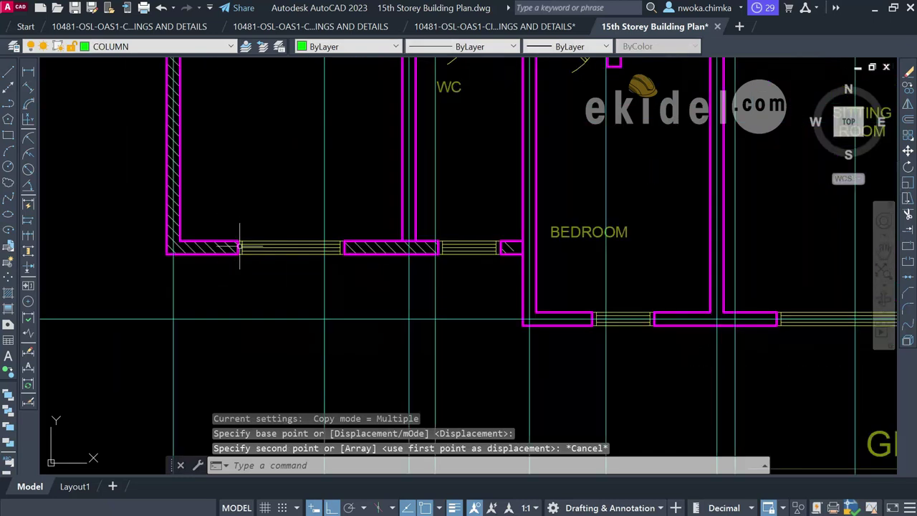
{"action": "scroll", "coordinate": [239, 245], "scroll_direction": "up", "scroll_amount": 2}
{"action": "left_click", "coordinate": [288, 356]}
{"action": "left_click", "coordinate": [277, 377]}
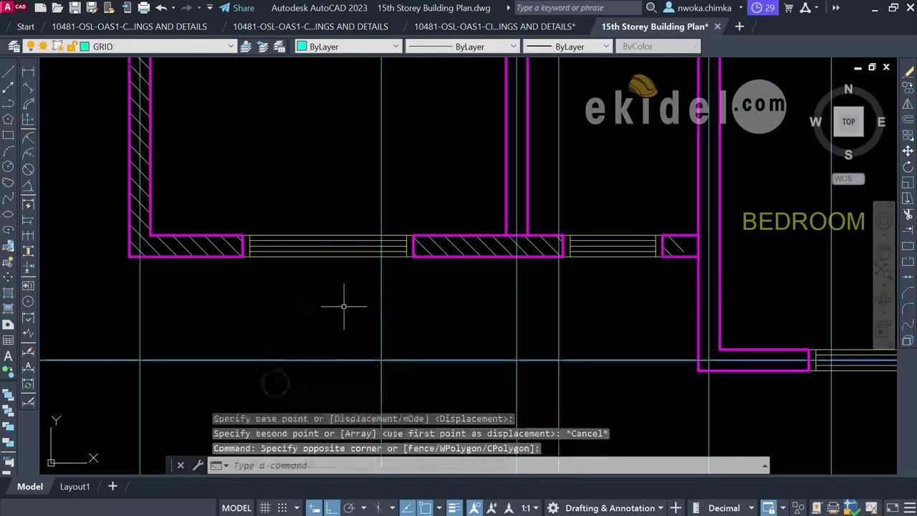
{"action": "key", "text": "Return"}
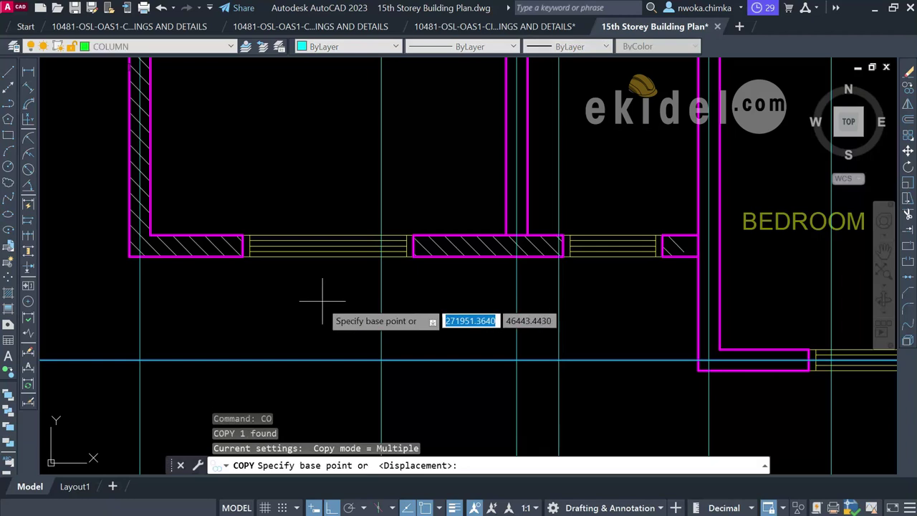
{"action": "scroll", "coordinate": [546, 363], "scroll_direction": "up", "scroll_amount": 2}
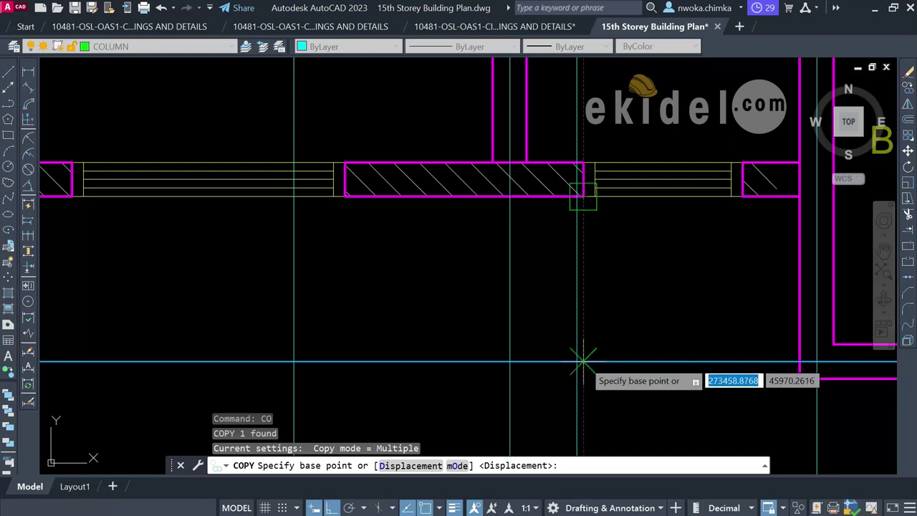
{"action": "left_click", "coordinate": [582, 358]}
{"action": "scroll", "coordinate": [583, 198], "scroll_direction": "up", "scroll_amount": 2}
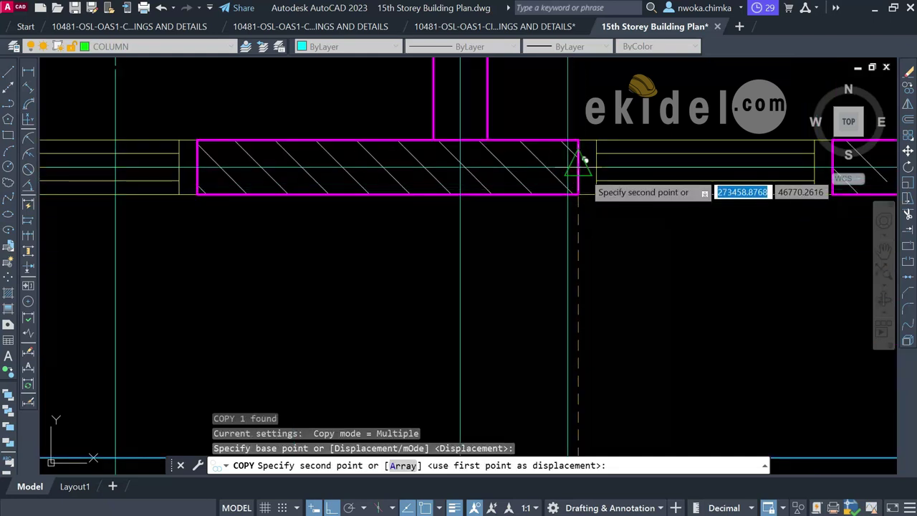
{"action": "left_click", "coordinate": [582, 160]}
{"action": "scroll", "coordinate": [511, 201], "scroll_direction": "down", "scroll_amount": 4}
{"action": "key", "text": "Escape"}
- Copy the column beside the duct by its upper right corner to the junction of the lower bedroom's wall and the short hatched wall
{"action": "middle_click_drag", "start_coordinate": [487, 209], "coordinate": [470, 260]}
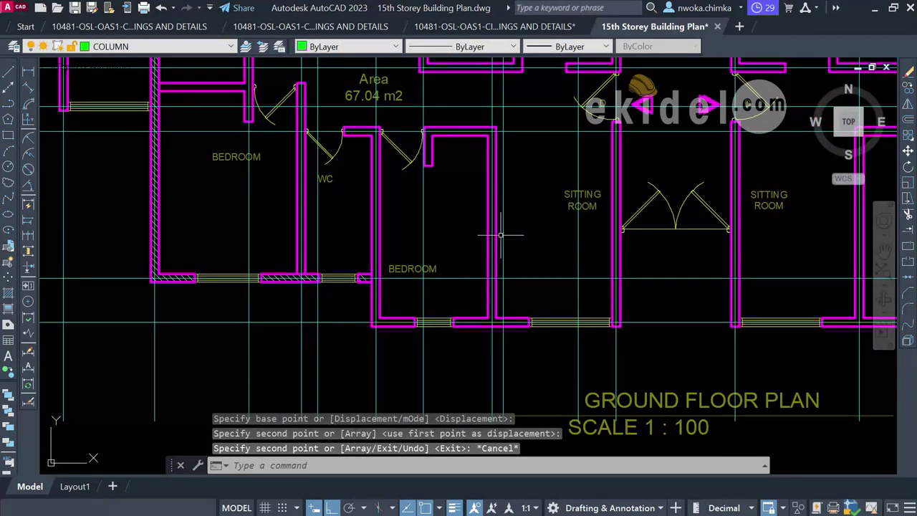
{"action": "scroll", "coordinate": [368, 276], "scroll_direction": "up", "scroll_amount": 2}
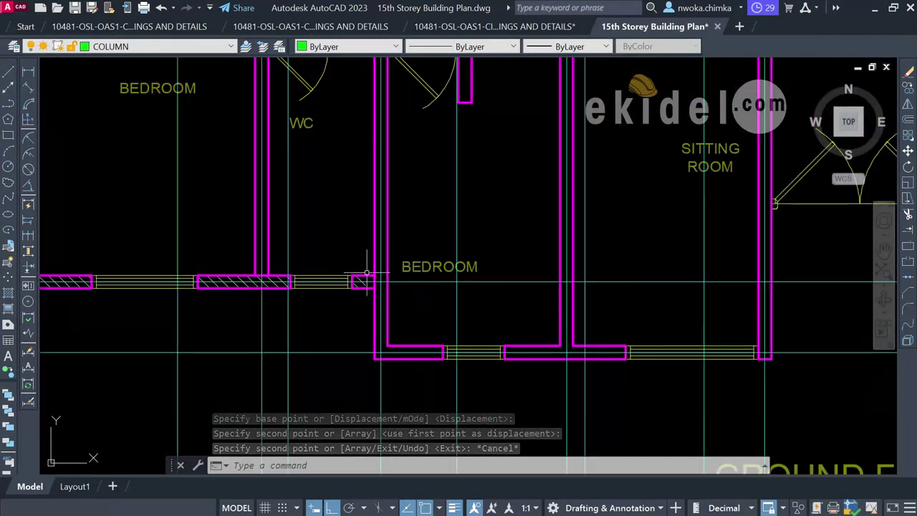
{"action": "scroll", "coordinate": [371, 277], "scroll_direction": "down", "scroll_amount": 3}
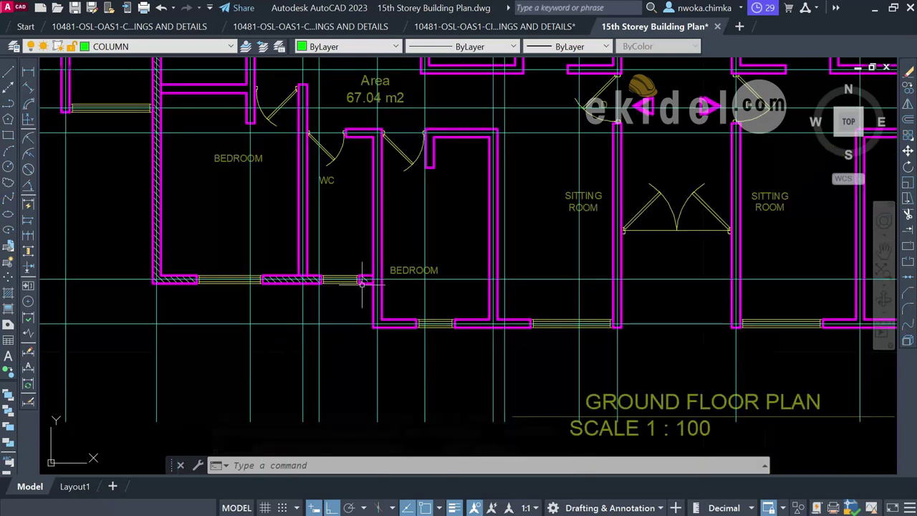
{"action": "scroll", "coordinate": [392, 282], "scroll_direction": "up", "scroll_amount": 3}
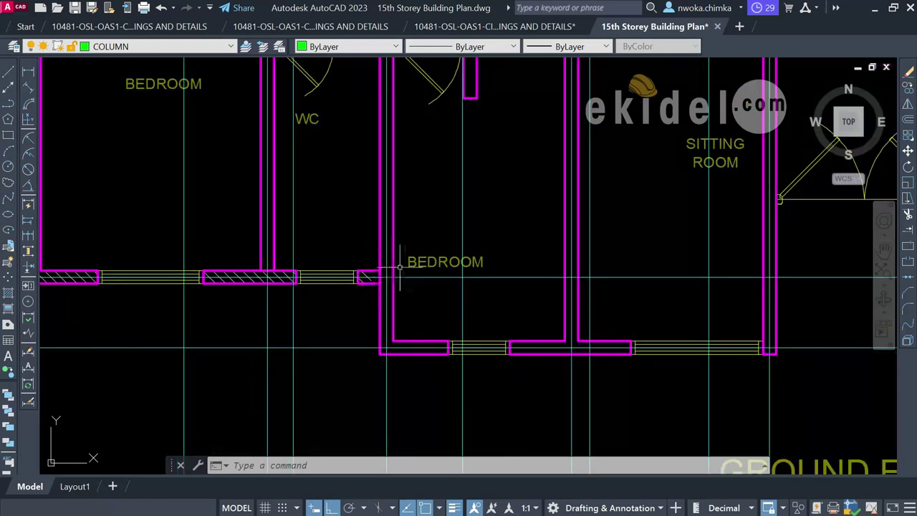
{"action": "scroll", "coordinate": [384, 272], "scroll_direction": "down", "scroll_amount": 3}
{"action": "middle_click_drag", "start_coordinate": [532, 97], "coordinate": [532, 143]}
{"action": "scroll", "coordinate": [532, 143], "scroll_direction": "up", "scroll_amount": 2}
{"action": "left_click", "coordinate": [553, 141]}
{"action": "left_click", "coordinate": [536, 160]}
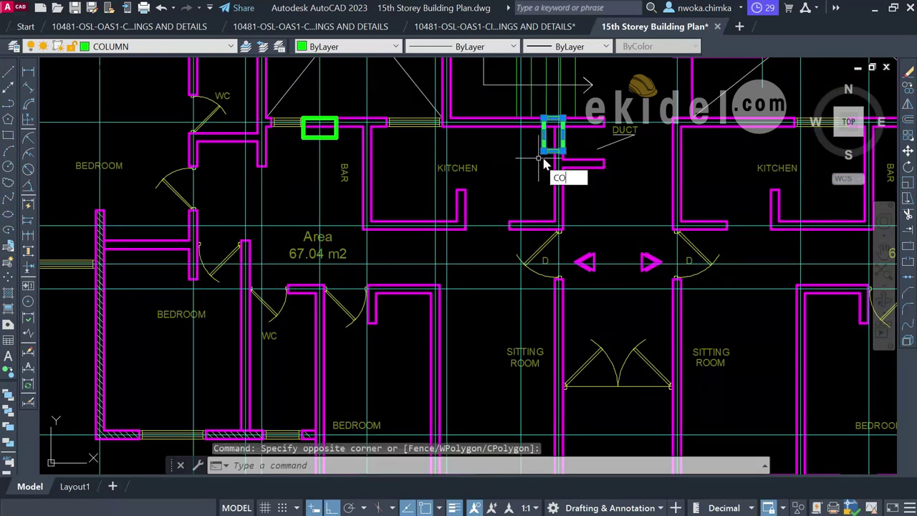
{"action": "key", "text": "Return"}
{"action": "scroll", "coordinate": [538, 144], "scroll_direction": "up", "scroll_amount": 3}
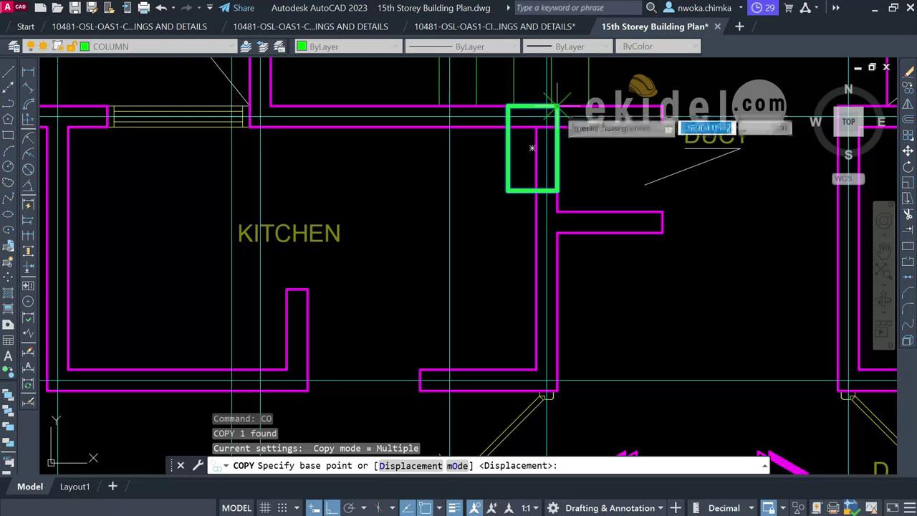
{"action": "left_click", "coordinate": [532, 148]}
{"action": "scroll", "coordinate": [534, 143], "scroll_direction": "down", "scroll_amount": 5}
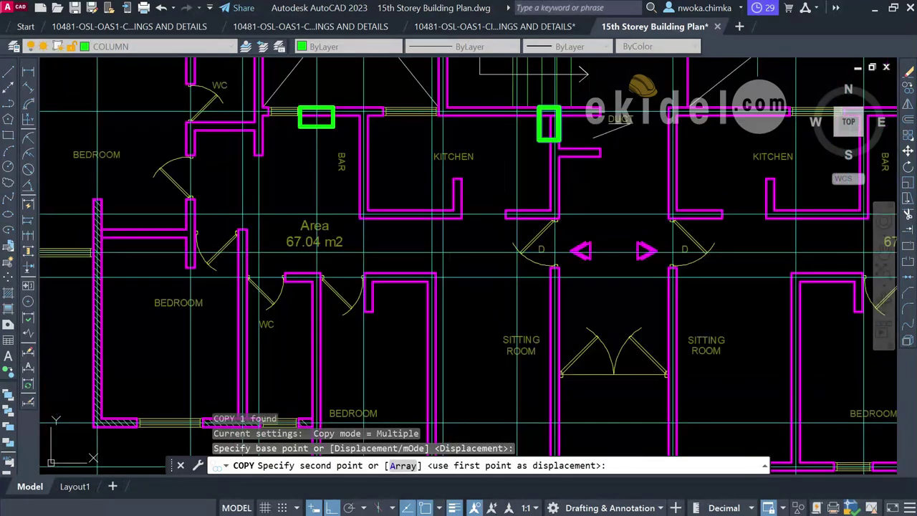
{"action": "scroll", "coordinate": [519, 197], "scroll_direction": "up", "scroll_amount": 4}
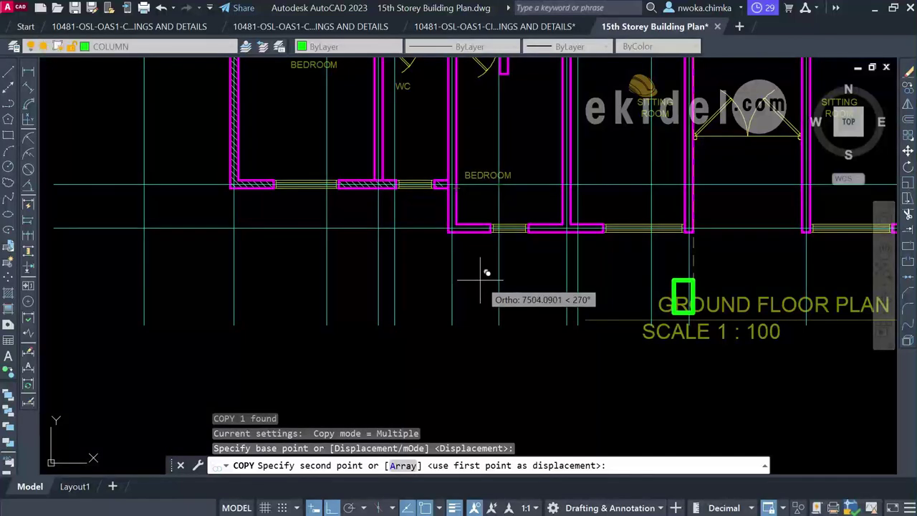
{"action": "scroll", "coordinate": [462, 187], "scroll_direction": "up", "scroll_amount": 5}
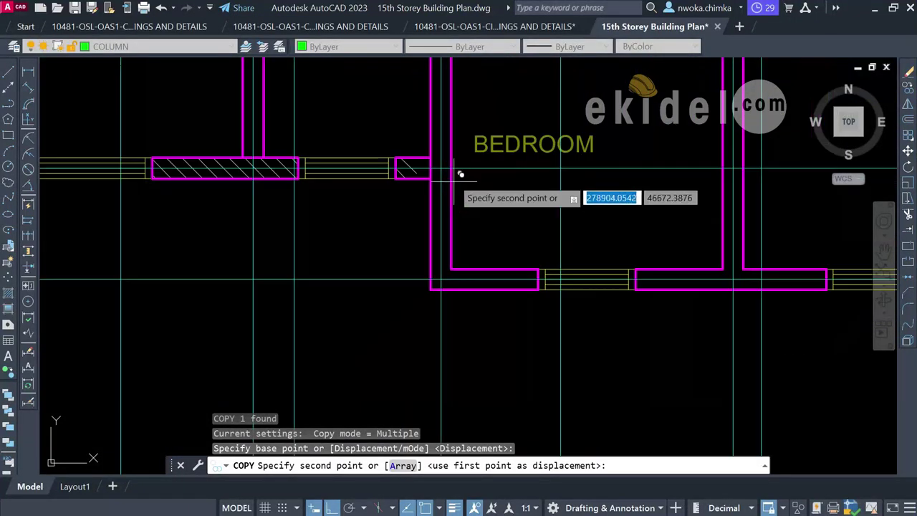
{"action": "left_click", "coordinate": [456, 146]}
{"action": "key", "text": "Escape"}
- Move the copied bedroom column horizontally from its lower edge's midpoint onto the vertical grid line through the wall
{"action": "scroll", "coordinate": [444, 149], "scroll_direction": "up", "scroll_amount": 2}
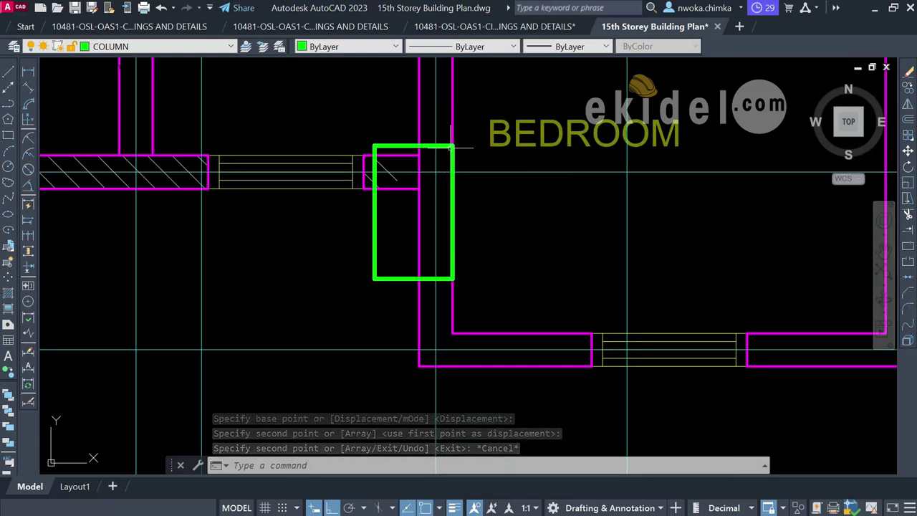
{"action": "scroll", "coordinate": [450, 149], "scroll_direction": "up", "scroll_amount": 2}
{"action": "left_click", "coordinate": [452, 144]}
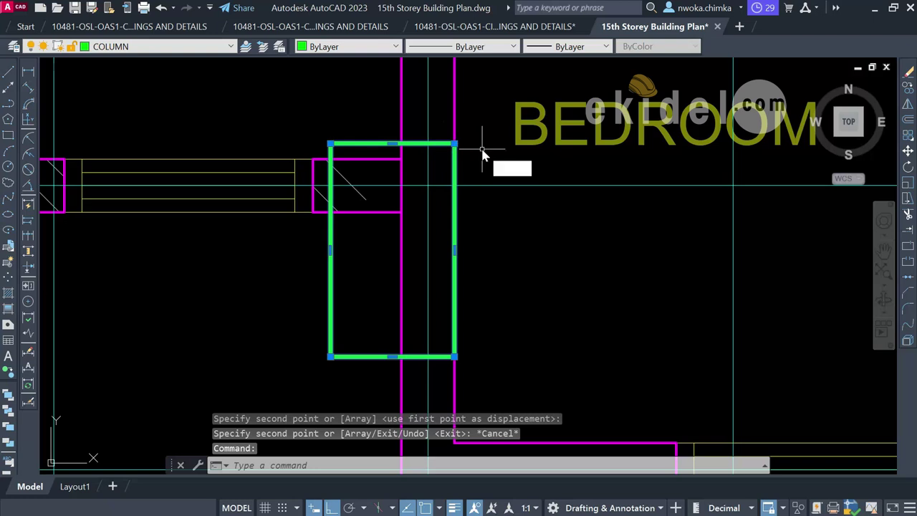
{"action": "type", "text": "m"}
{"action": "key", "text": "Return"}
{"action": "scroll", "coordinate": [473, 258], "scroll_direction": "up", "scroll_amount": 2}
{"action": "scroll", "coordinate": [464, 264], "scroll_direction": "down", "scroll_amount": 1}
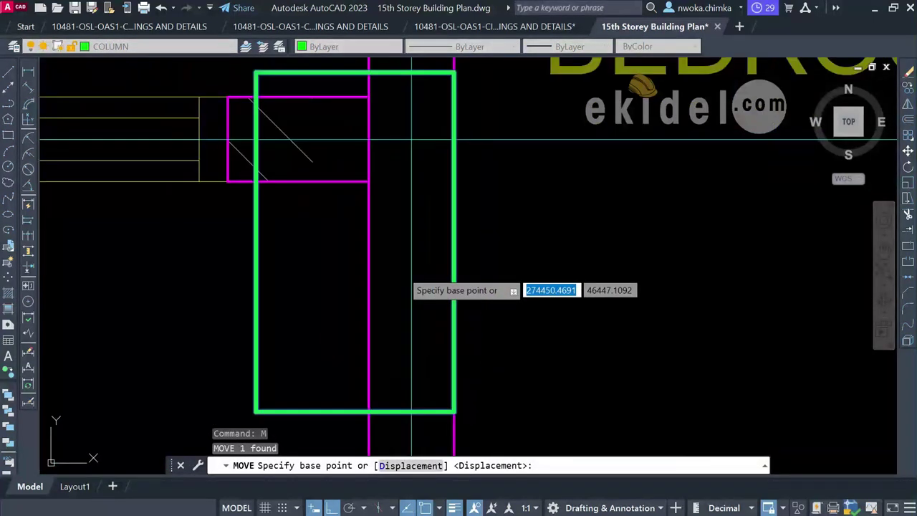
{"action": "scroll", "coordinate": [414, 258], "scroll_direction": "down", "scroll_amount": 2}
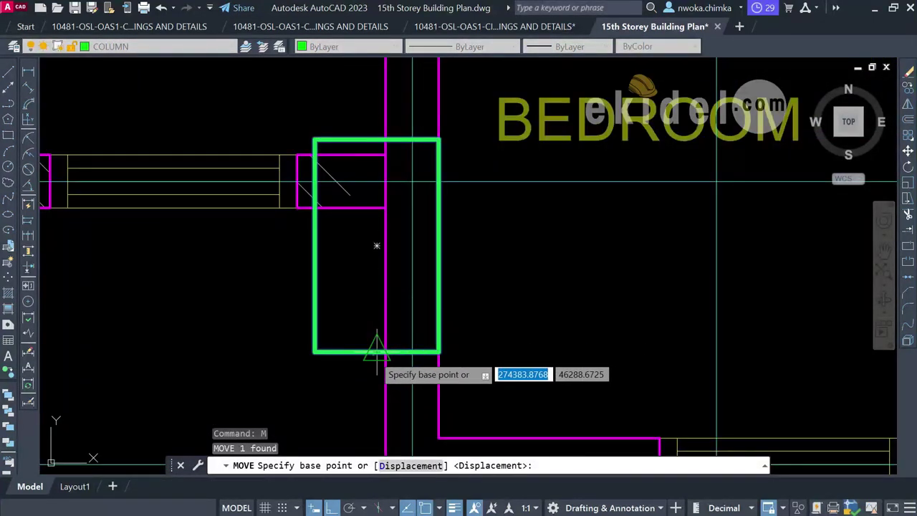
{"action": "left_click", "coordinate": [377, 350]}
{"action": "left_click", "coordinate": [412, 351]}
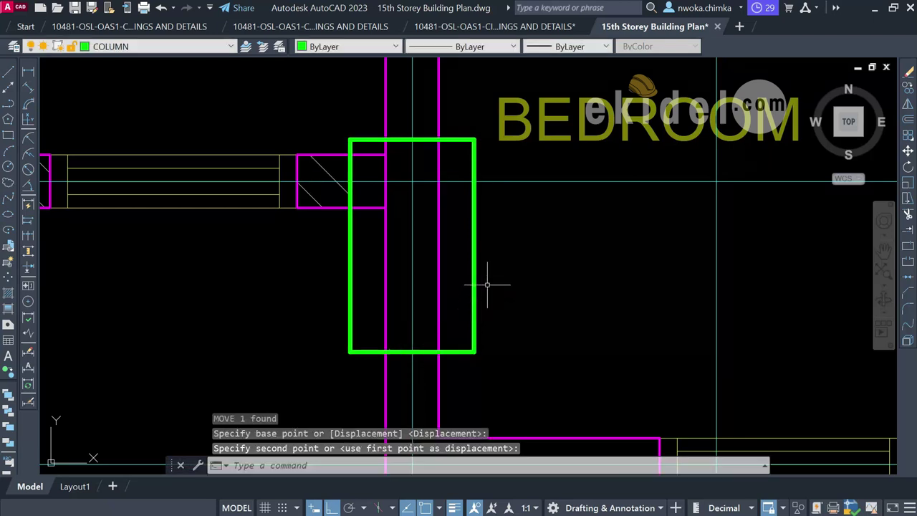
- Move the lower bedroom column vertically so its lower edge is flush with the lower face of the short hatched wall
{"action": "left_click", "coordinate": [513, 255]}
{"action": "left_click", "coordinate": [473, 272]}
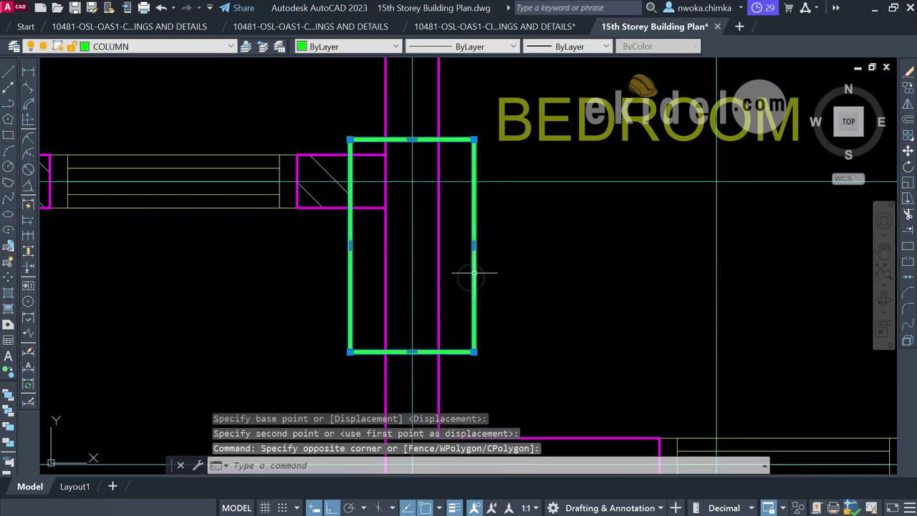
{"action": "type", "text": "m"}
{"action": "key", "text": "Return"}
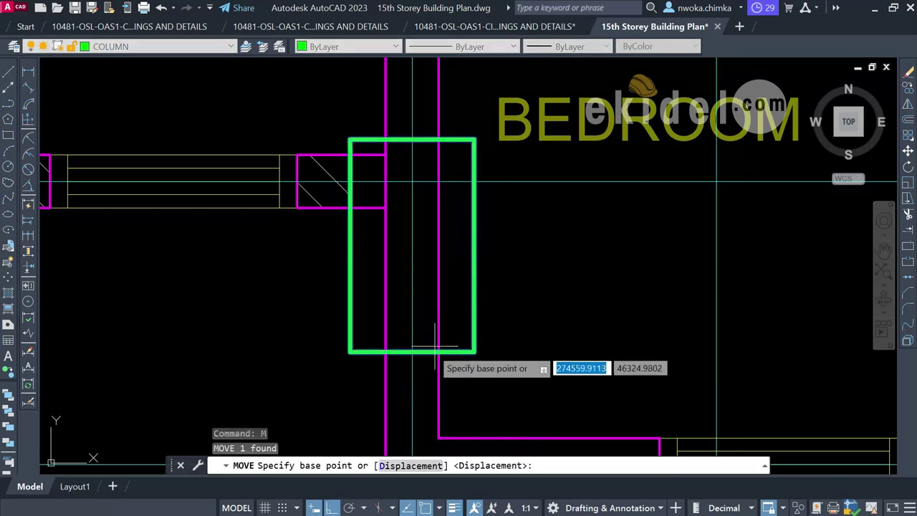
{"action": "left_click", "coordinate": [395, 339]}
{"action": "left_click", "coordinate": [394, 192]}
- Copy the lower bedroom column horizontally by its lower right corner to the sitting room wall beside the entrance double door
{"action": "scroll", "coordinate": [390, 283], "scroll_direction": "down", "scroll_amount": 7}
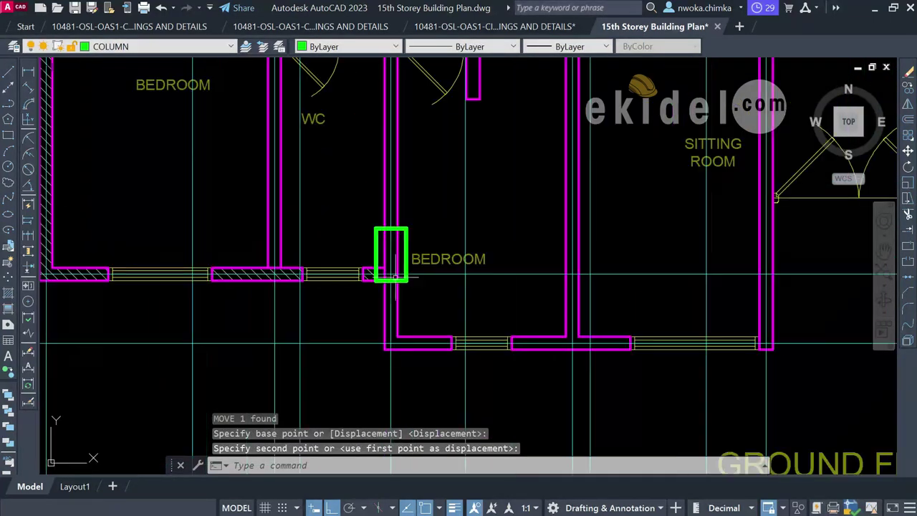
{"action": "scroll", "coordinate": [415, 239], "scroll_direction": "down", "scroll_amount": 2}
{"action": "scroll", "coordinate": [406, 256], "scroll_direction": "up", "scroll_amount": 4}
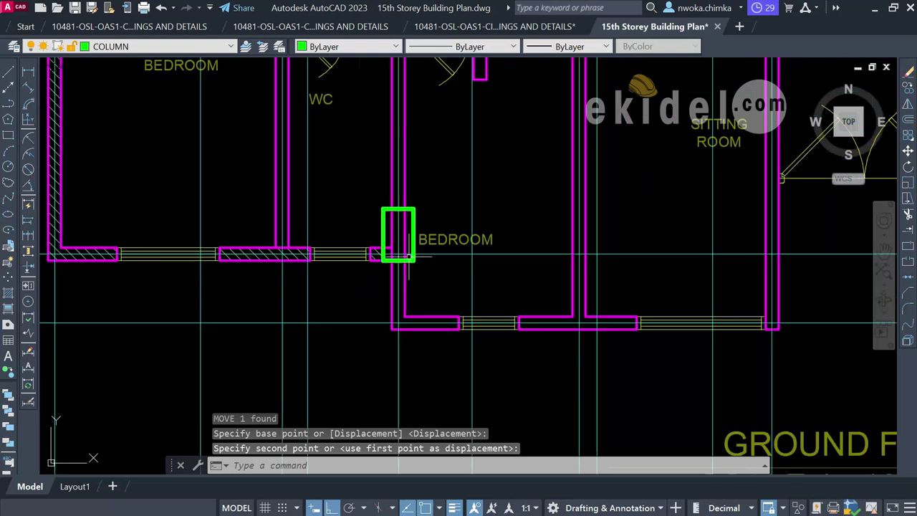
{"action": "scroll", "coordinate": [409, 255], "scroll_direction": "down", "scroll_amount": 2}
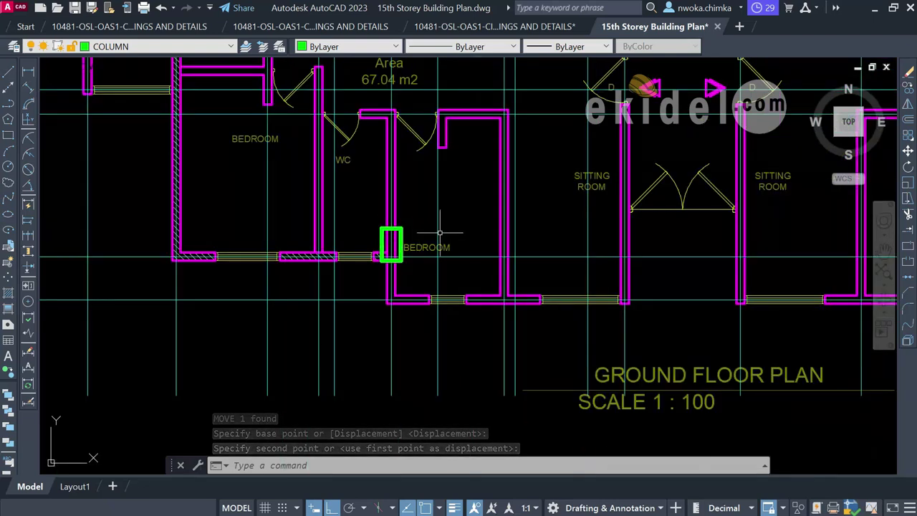
{"action": "scroll", "coordinate": [439, 233], "scroll_direction": "down", "scroll_amount": 2}
{"action": "scroll", "coordinate": [401, 224], "scroll_direction": "up", "scroll_amount": 2}
{"action": "scroll", "coordinate": [393, 218], "scroll_direction": "up", "scroll_amount": 2}
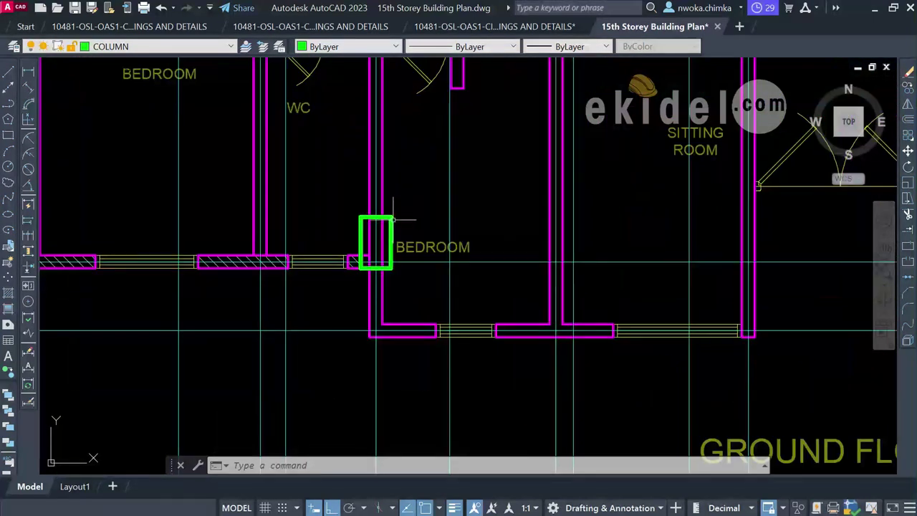
{"action": "left_click", "coordinate": [393, 219]}
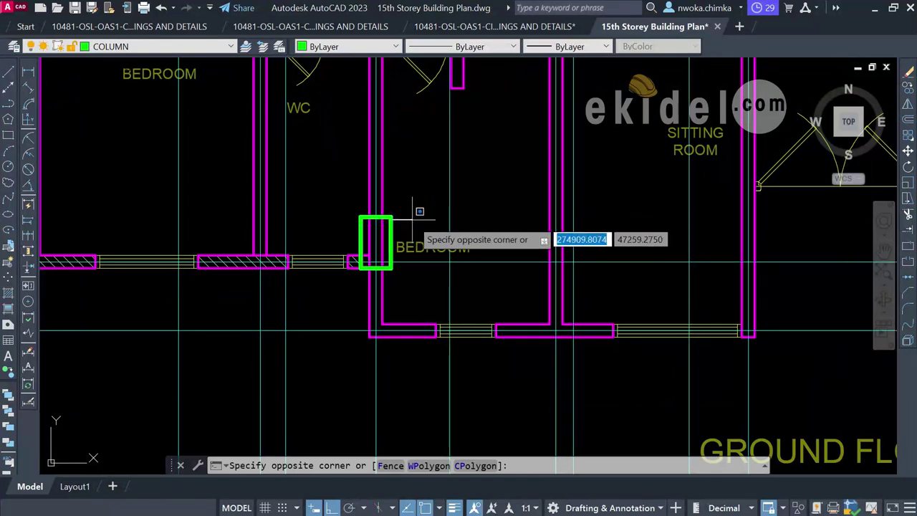
{"action": "scroll", "coordinate": [419, 212], "scroll_direction": "up", "scroll_amount": 2}
{"action": "left_click", "coordinate": [362, 228]}
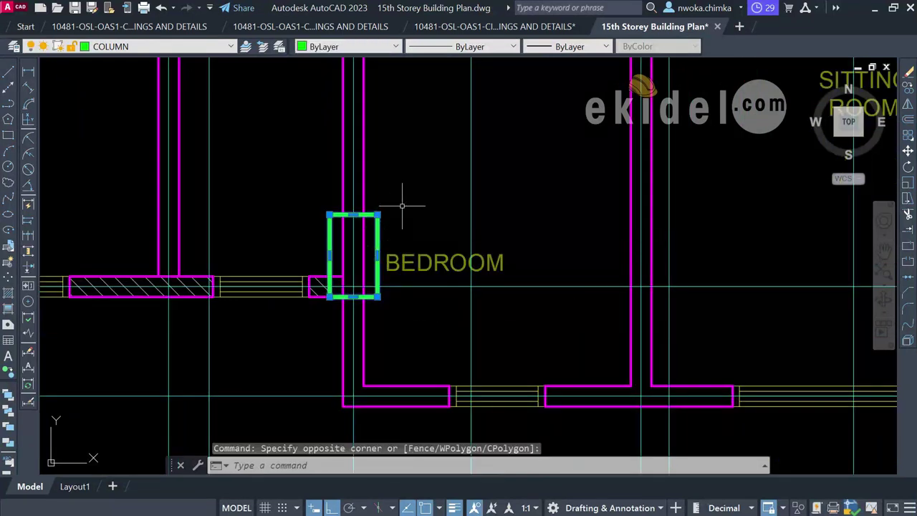
{"action": "type", "text": "CO"}
{"action": "key", "text": "Return"}
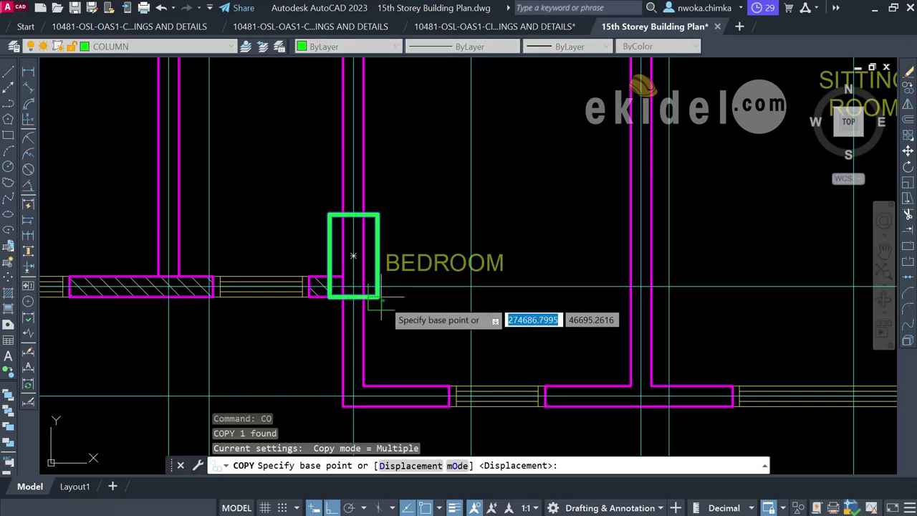
{"action": "left_click", "coordinate": [353, 255]}
{"action": "scroll", "coordinate": [385, 289], "scroll_direction": "down", "scroll_amount": 4}
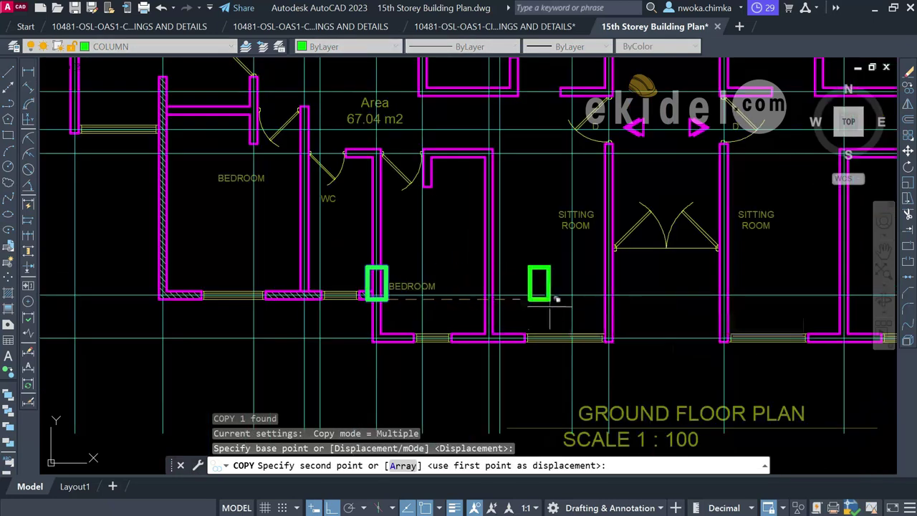
{"action": "scroll", "coordinate": [616, 293], "scroll_direction": "up", "scroll_amount": 6}
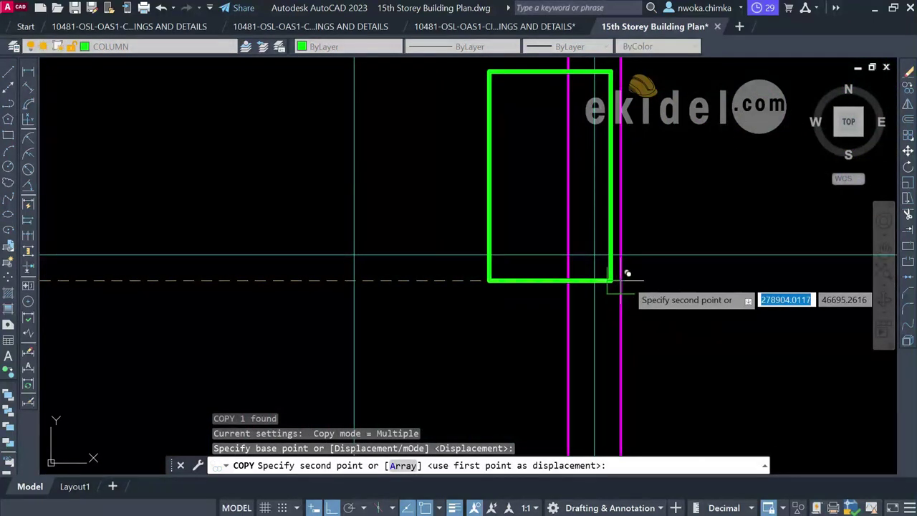
{"action": "left_click", "coordinate": [623, 274]}
{"action": "key", "text": "Escape"}
- Move the copied sitting room column horizontally by its lower right corner onto the wall's entrance-side face
{"action": "left_click", "coordinate": [585, 283]}
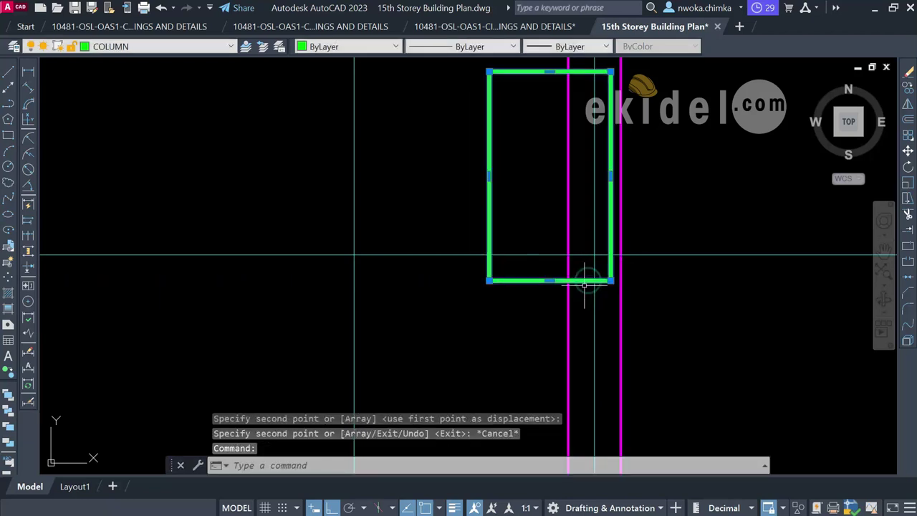
{"action": "type", "text": "M"}
{"action": "key", "text": "Return"}
{"action": "scroll", "coordinate": [594, 266], "scroll_direction": "up", "scroll_amount": 4}
{"action": "left_click", "coordinate": [613, 301]}
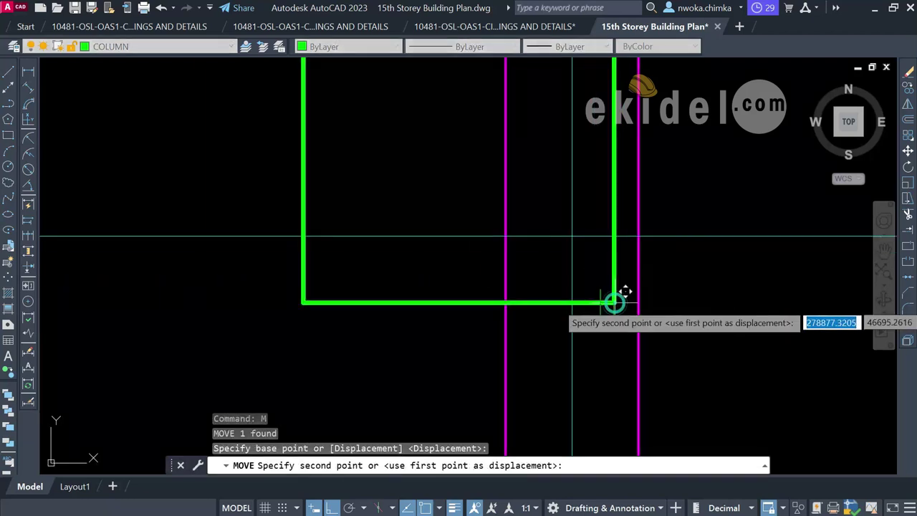
{"action": "left_click", "coordinate": [647, 293]}
- Examine the placed columns against the walls and grid lines across the lower and upper flats of the floor plan
{"action": "scroll", "coordinate": [472, 236], "scroll_direction": "down", "scroll_amount": 10}
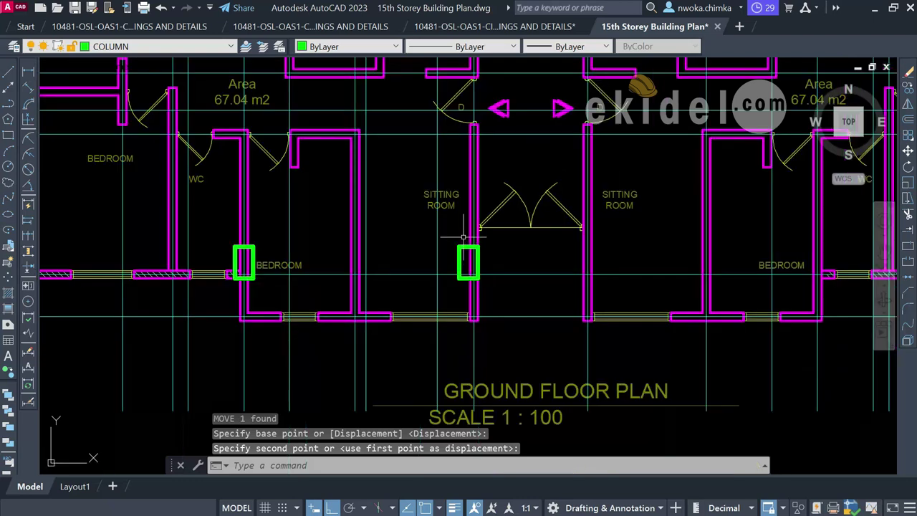
{"action": "scroll", "coordinate": [475, 273], "scroll_direction": "down", "scroll_amount": 2}
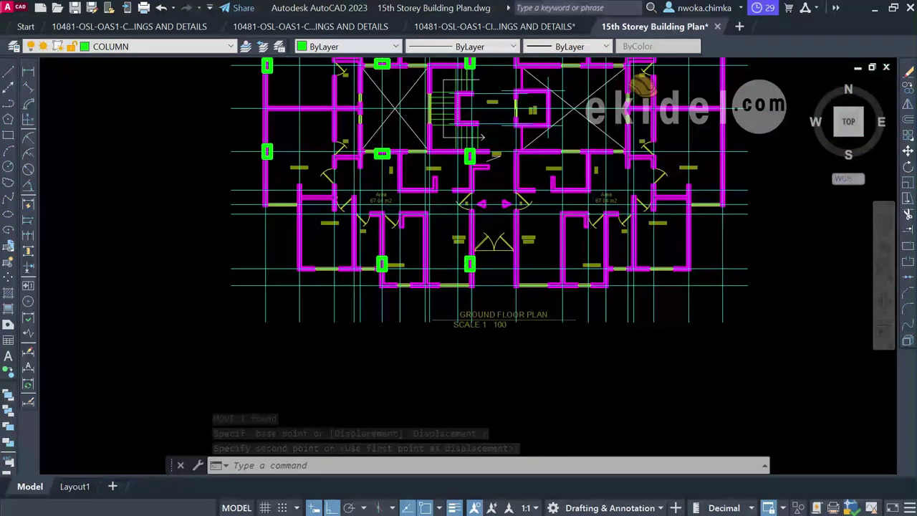
{"action": "scroll", "coordinate": [483, 199], "scroll_direction": "down", "scroll_amount": 1}
{"action": "scroll", "coordinate": [464, 193], "scroll_direction": "up", "scroll_amount": 1}
{"action": "scroll", "coordinate": [510, 225], "scroll_direction": "up", "scroll_amount": 1}
{"action": "scroll", "coordinate": [420, 222], "scroll_direction": "down", "scroll_amount": 1}
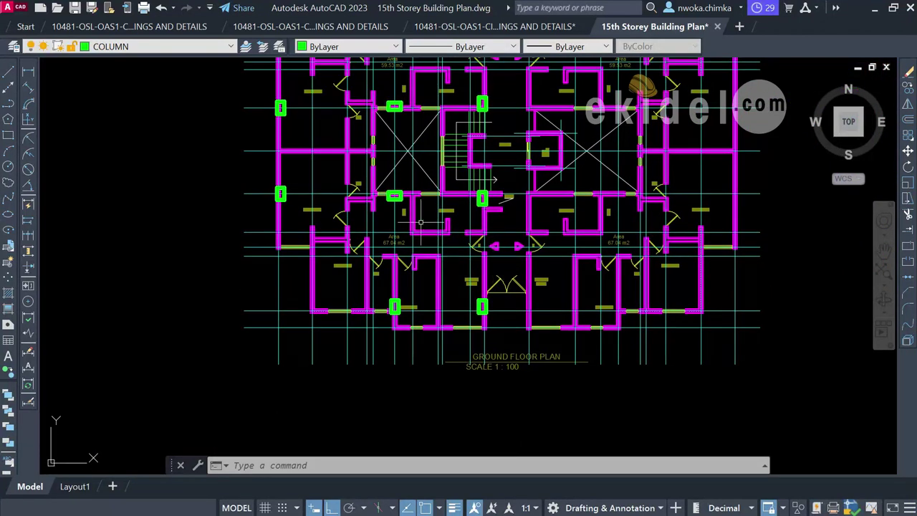
{"action": "scroll", "coordinate": [421, 208], "scroll_direction": "up", "scroll_amount": 1}
{"action": "scroll", "coordinate": [307, 281], "scroll_direction": "up", "scroll_amount": 3}
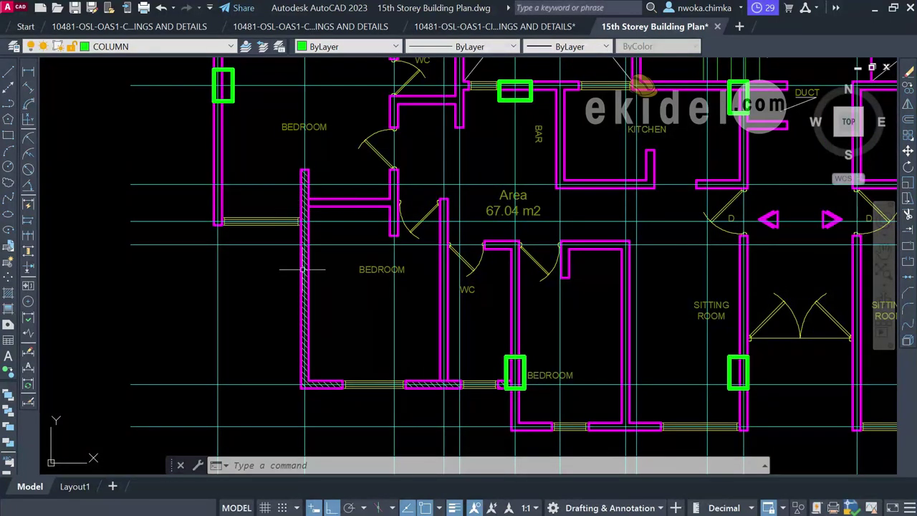
{"action": "scroll", "coordinate": [375, 347], "scroll_direction": "down", "scroll_amount": 1}
{"action": "scroll", "coordinate": [255, 158], "scroll_direction": "up", "scroll_amount": 1}
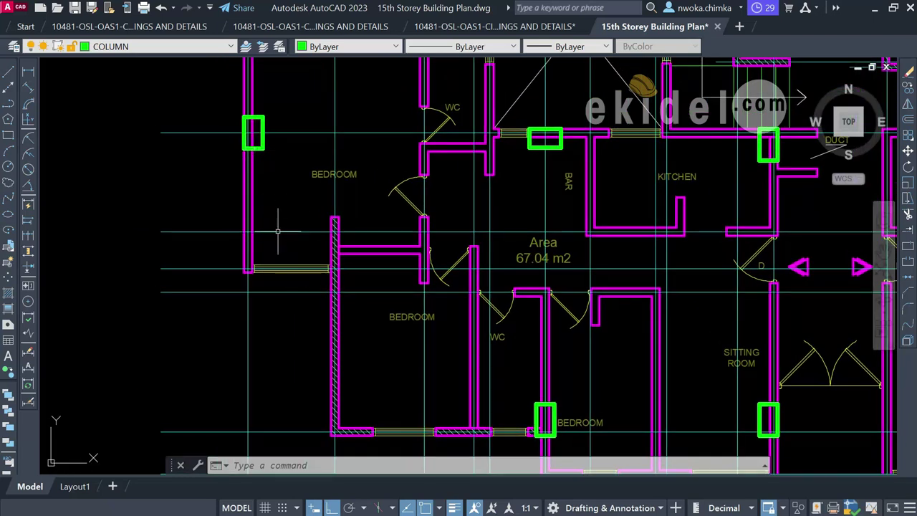
{"action": "scroll", "coordinate": [277, 181], "scroll_direction": "down", "scroll_amount": 4}
{"action": "scroll", "coordinate": [302, 143], "scroll_direction": "up", "scroll_amount": 5}
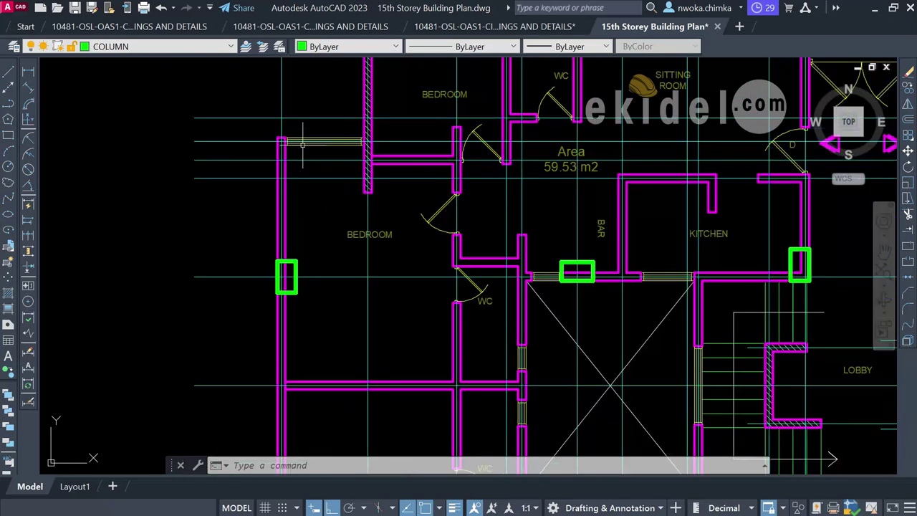
{"action": "scroll", "coordinate": [294, 251], "scroll_direction": "down", "scroll_amount": 3}
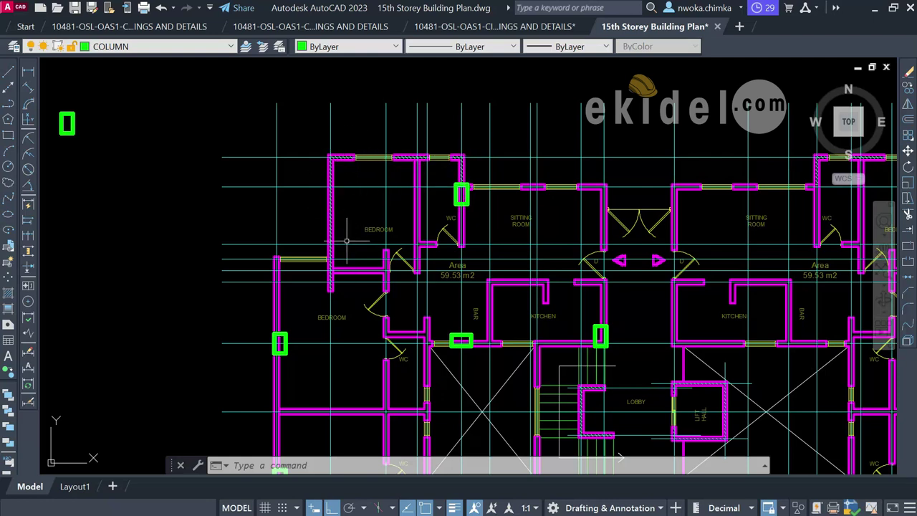
{"action": "scroll", "coordinate": [363, 174], "scroll_direction": "down", "scroll_amount": 3}
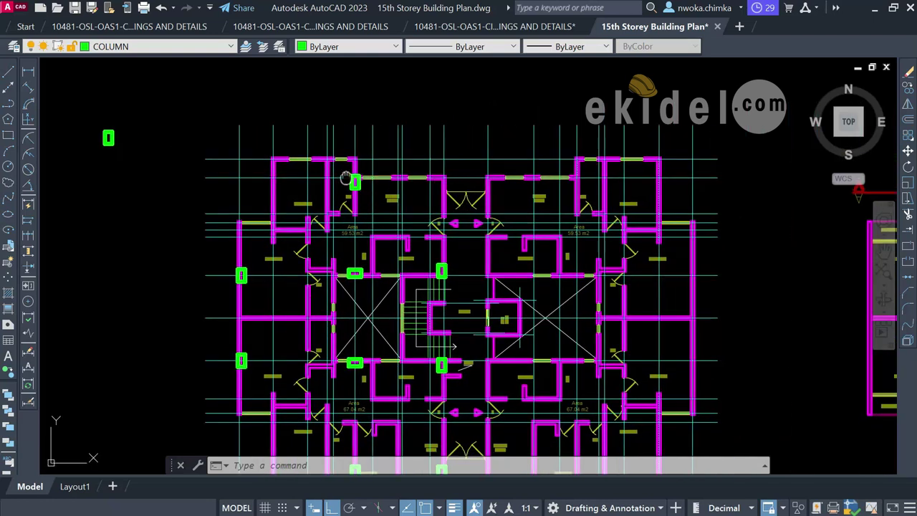
{"action": "middle_click_drag", "start_coordinate": [349, 177], "coordinate": [352, 157]}
{"action": "middle_click_drag", "start_coordinate": [371, 240], "coordinate": [372, 167]}
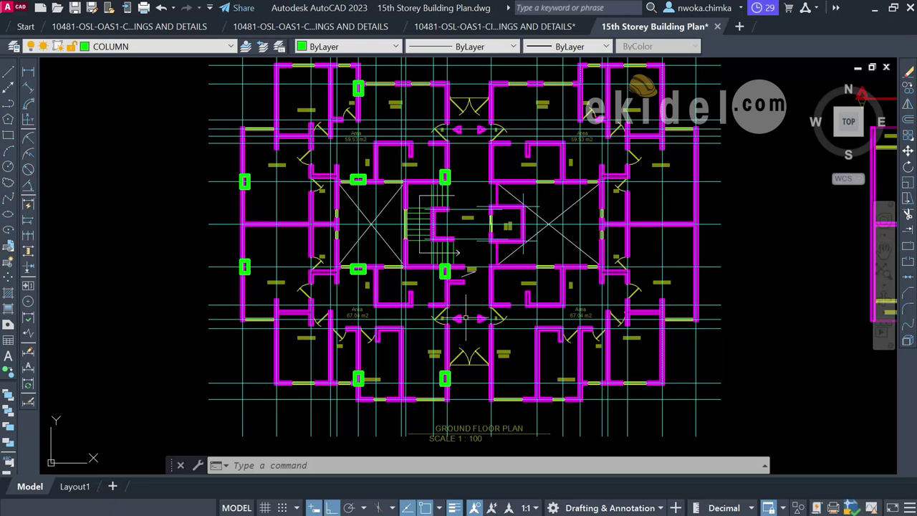
- Copy the sitting room column horizontally by its lower right corner to the far face of the wall across the entrance
{"action": "scroll", "coordinate": [465, 316], "scroll_direction": "up", "scroll_amount": 6}
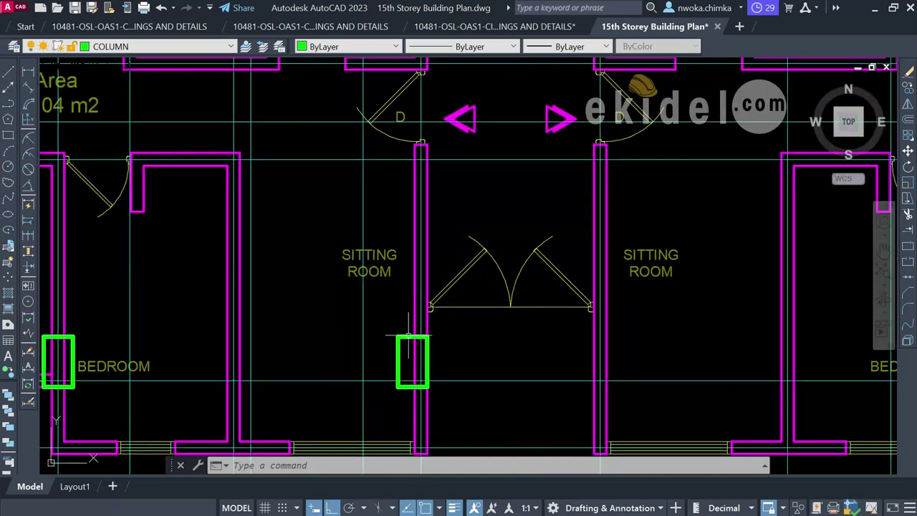
{"action": "key", "text": "Return"}
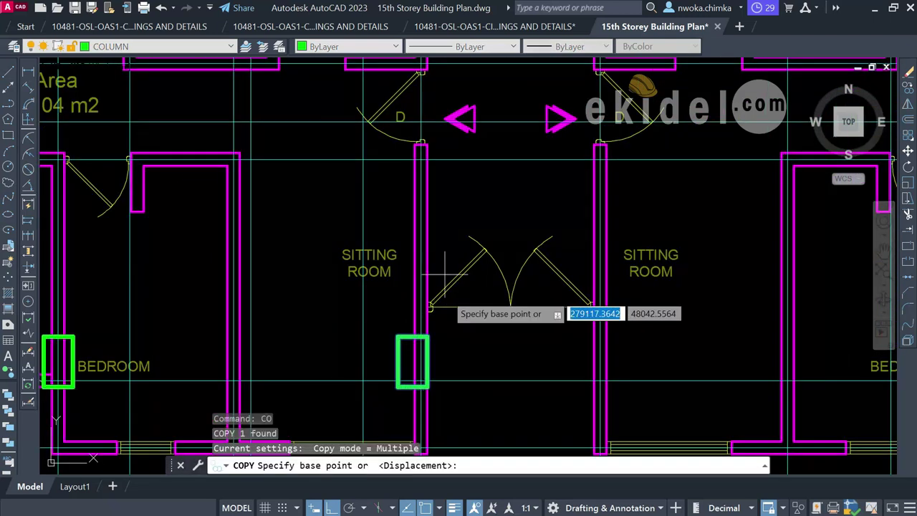
{"action": "scroll", "coordinate": [414, 387], "scroll_direction": "up", "scroll_amount": 2}
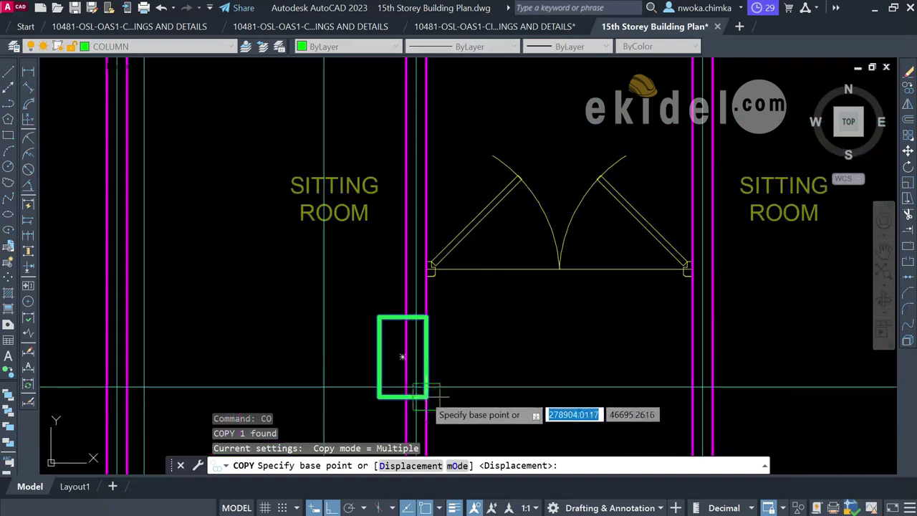
{"action": "left_click", "coordinate": [428, 396]}
{"action": "scroll", "coordinate": [710, 395], "scroll_direction": "up", "scroll_amount": 2}
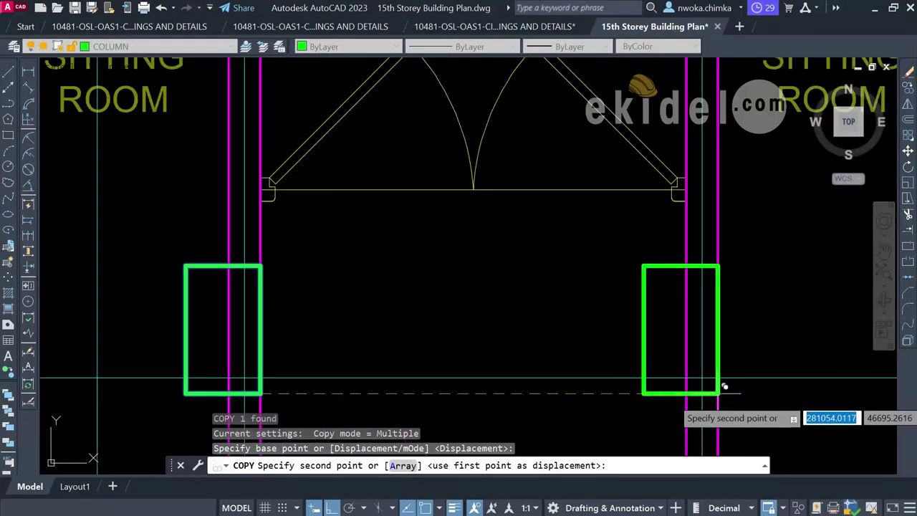
{"action": "left_click", "coordinate": [724, 387]}
{"action": "key", "text": "Escape"}
- Move the new column across the entrance horizontally by its upper left corner onto the wall's entrance-side face
{"action": "scroll", "coordinate": [419, 293], "scroll_direction": "down", "scroll_amount": 2}
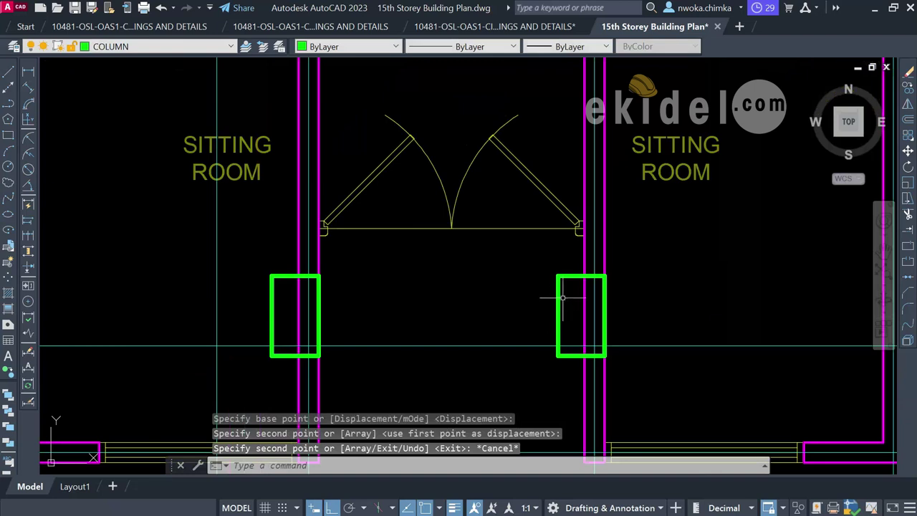
{"action": "scroll", "coordinate": [552, 297], "scroll_direction": "up", "scroll_amount": 2}
{"action": "left_click", "coordinate": [572, 271]}
{"action": "left_click", "coordinate": [564, 255]}
{"action": "key", "text": "Return"}
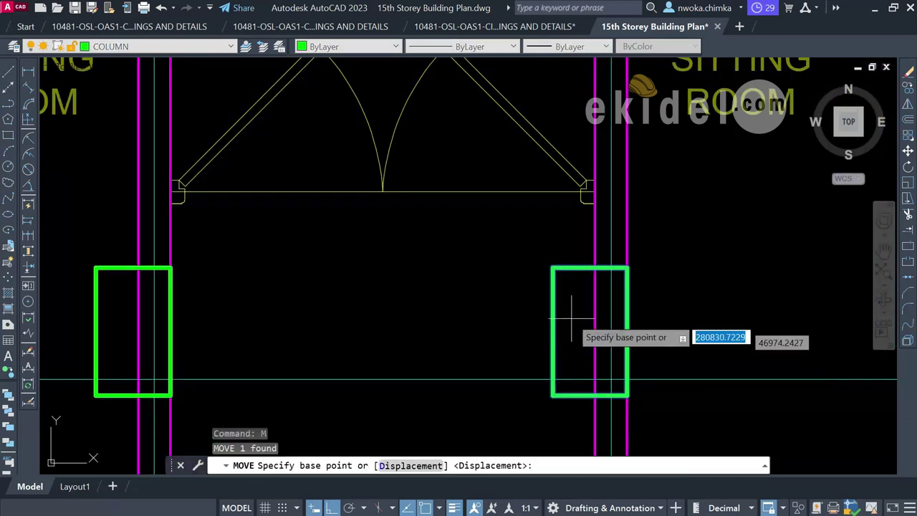
{"action": "left_click", "coordinate": [553, 269]}
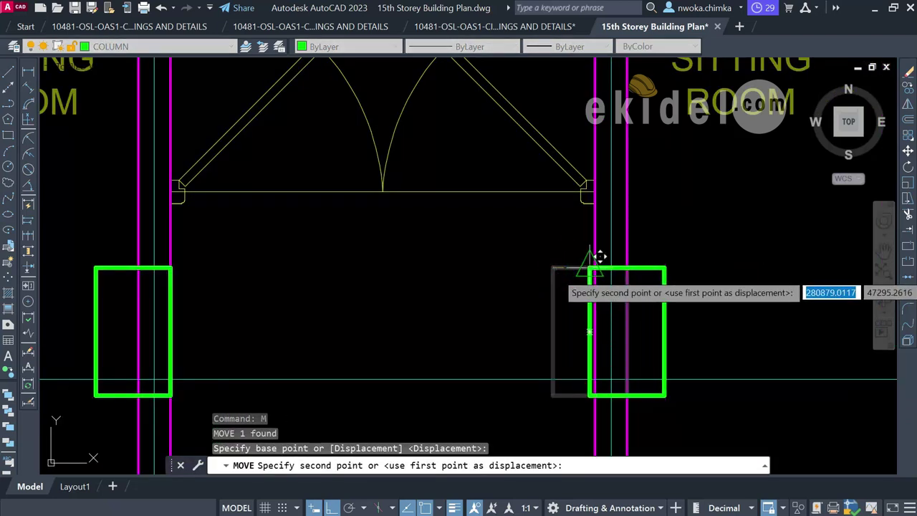
{"action": "scroll", "coordinate": [597, 255], "scroll_direction": "up", "scroll_amount": 6}
{"action": "left_click", "coordinate": [599, 259]}
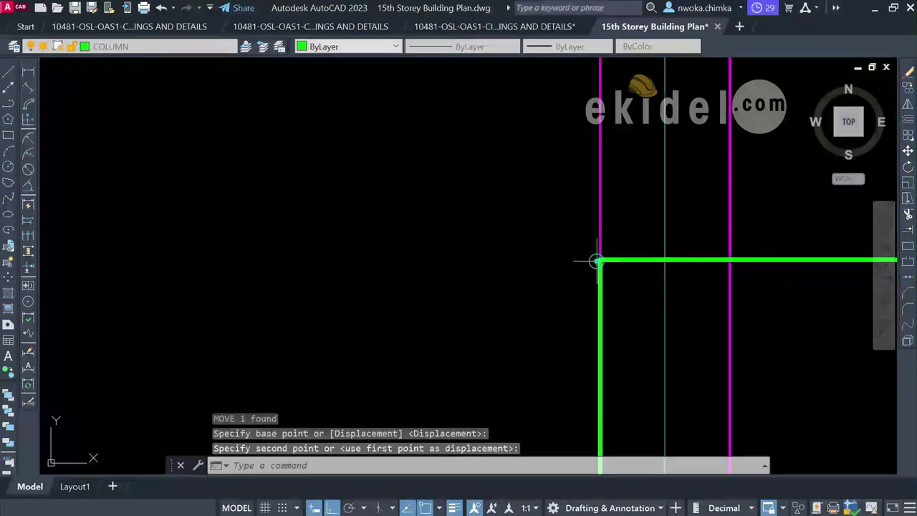
- Copy the column beside the duct horizontally to the kitchen wall across the lobby, flush with that wall's kitchen-side face
{"action": "middle_click_drag", "start_coordinate": [606, 262], "coordinate": [487, 256]}
{"action": "scroll", "coordinate": [446, 244], "scroll_direction": "down", "scroll_amount": 5}
{"action": "scroll", "coordinate": [444, 240], "scroll_direction": "down", "scroll_amount": 8}
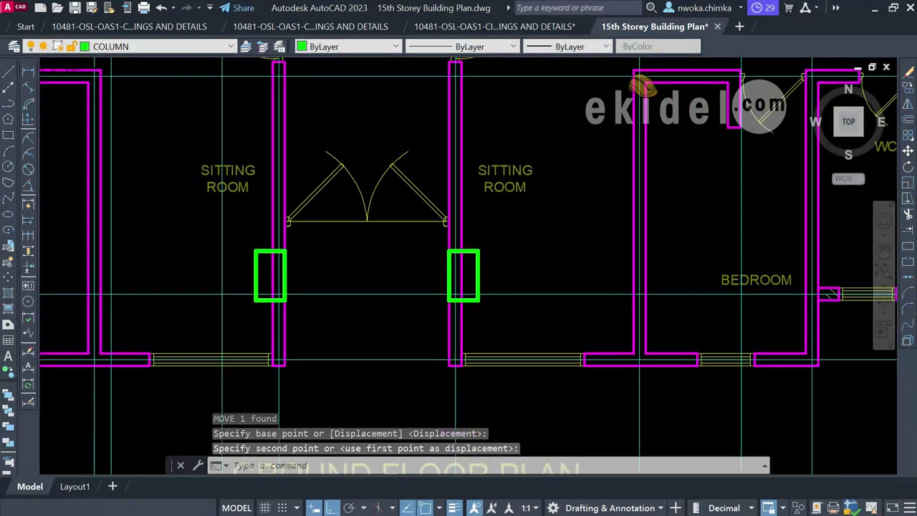
{"action": "middle_click_drag", "start_coordinate": [441, 232], "coordinate": [436, 315]}
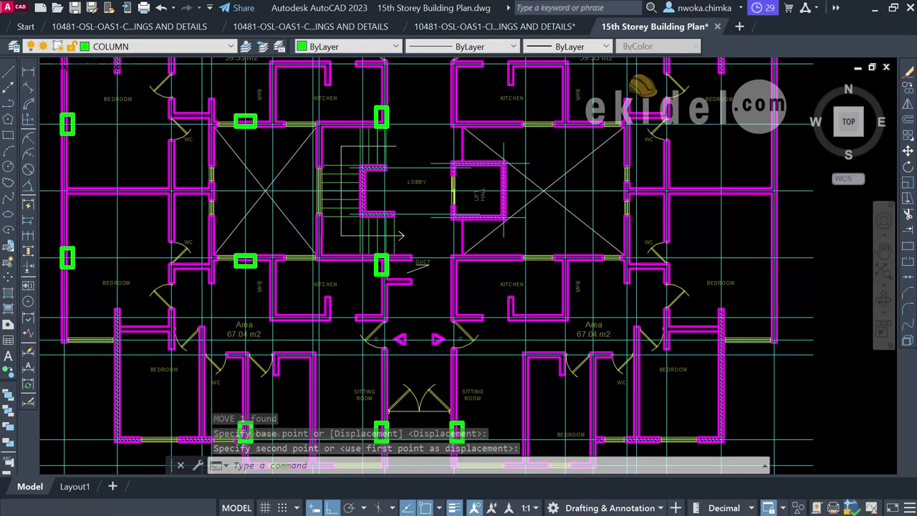
{"action": "scroll", "coordinate": [337, 265], "scroll_direction": "up", "scroll_amount": 4}
{"action": "left_click", "coordinate": [336, 286]}
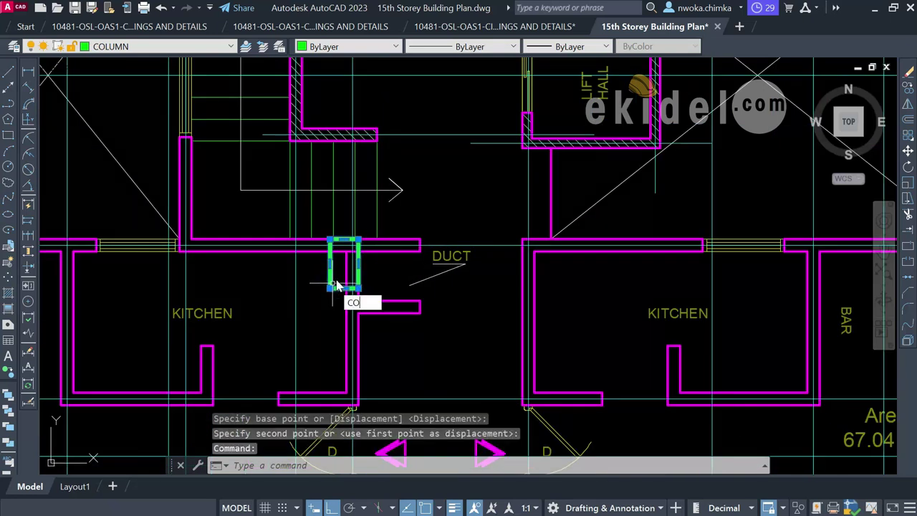
{"action": "type", "text": "CO"}
{"action": "key", "text": "Return"}
{"action": "scroll", "coordinate": [336, 285], "scroll_direction": "up", "scroll_amount": 4}
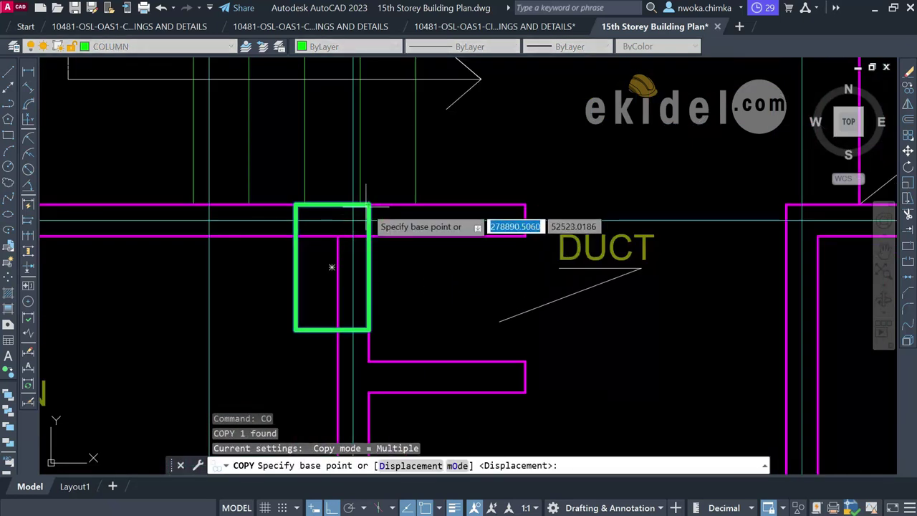
{"action": "left_click", "coordinate": [366, 237]}
{"action": "scroll", "coordinate": [366, 237], "scroll_direction": "down", "scroll_amount": 4}
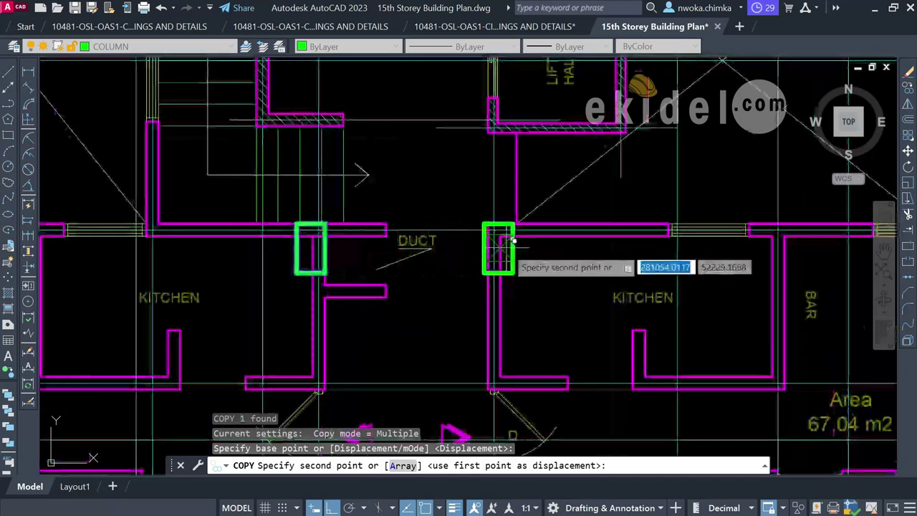
{"action": "scroll", "coordinate": [512, 241], "scroll_direction": "up", "scroll_amount": 4}
{"action": "left_click", "coordinate": [484, 195]}
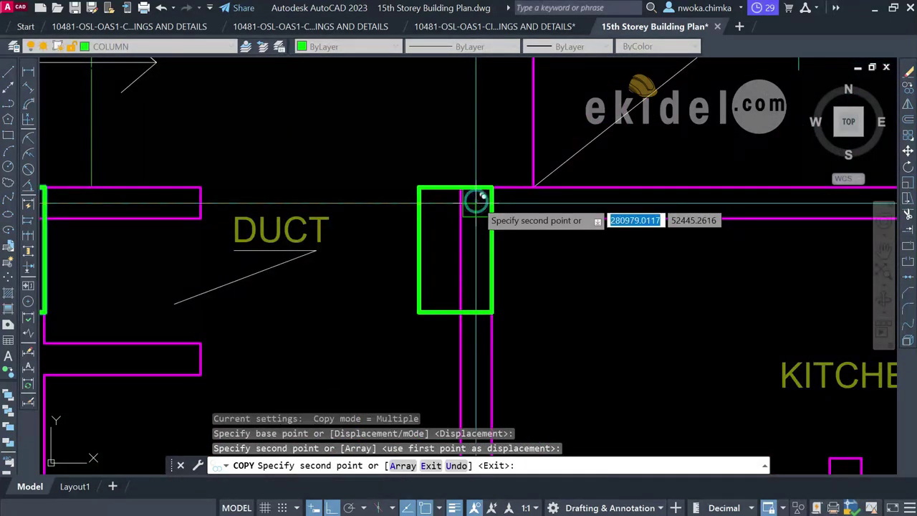
{"action": "key", "text": "Escape"}
- Move the new column across from the duct horizontally by its upper left corner onto the wall's lobby-side face
{"action": "left_click", "coordinate": [451, 189]}
{"action": "type", "text": "m"}
{"action": "key", "text": "Return"}
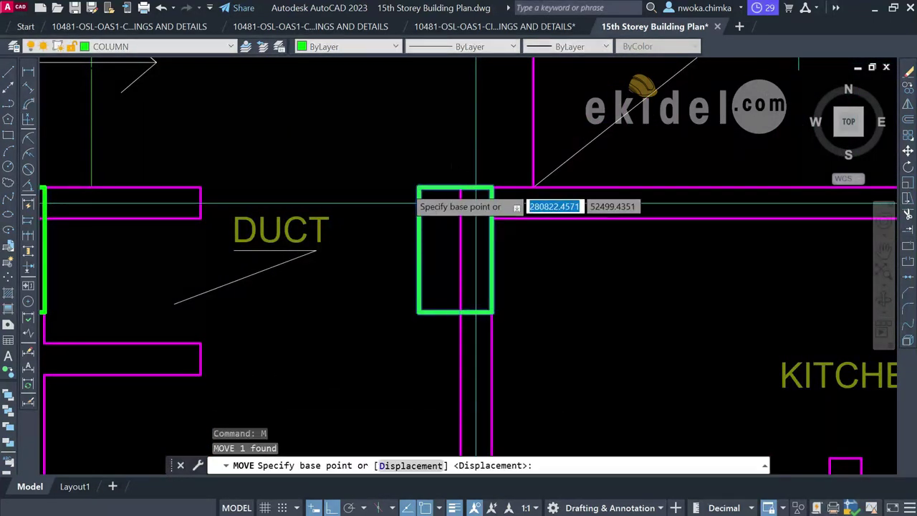
{"action": "scroll", "coordinate": [408, 188], "scroll_direction": "up", "scroll_amount": 2}
{"action": "left_click", "coordinate": [425, 187]}
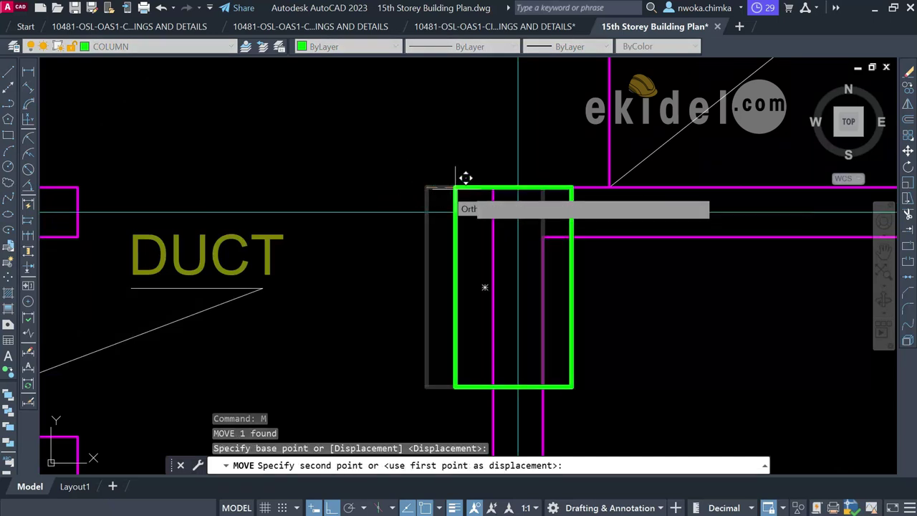
{"action": "left_click", "coordinate": [491, 188]}
{"action": "scroll", "coordinate": [484, 289], "scroll_direction": "down", "scroll_amount": 5}
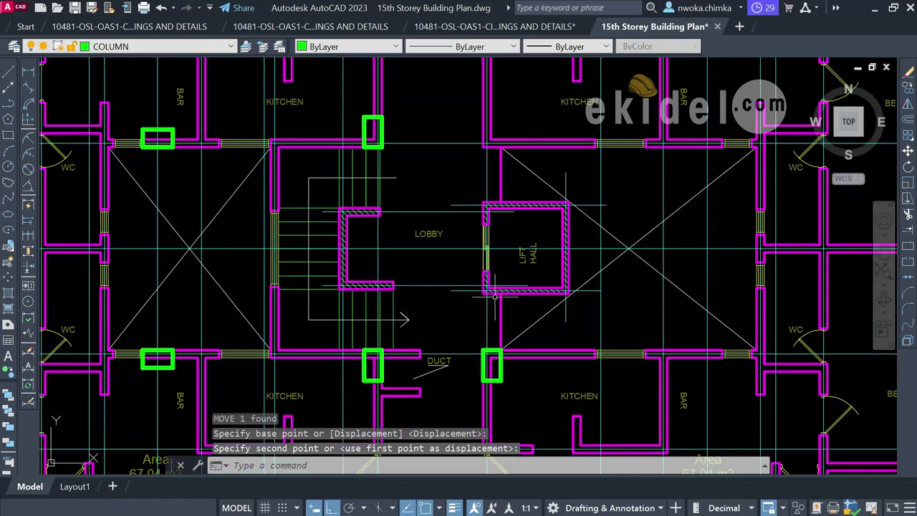
- Copy the upper flat's kitchen corner column horizontally by its lower right corner to the kitchen wall across the lobby
{"action": "middle_click_drag", "start_coordinate": [452, 212], "coordinate": [452, 345]}
{"action": "scroll", "coordinate": [358, 243], "scroll_direction": "up", "scroll_amount": 2}
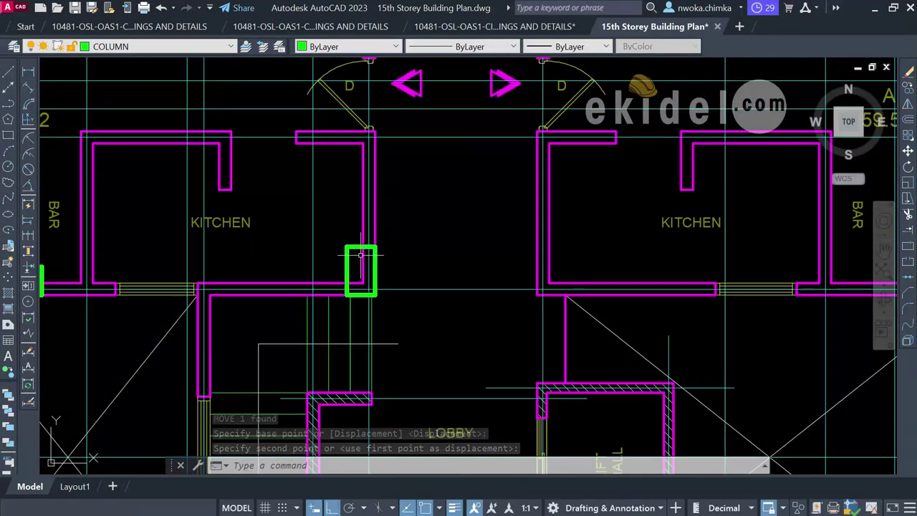
{"action": "left_click", "coordinate": [351, 240]}
{"action": "left_click", "coordinate": [346, 246]}
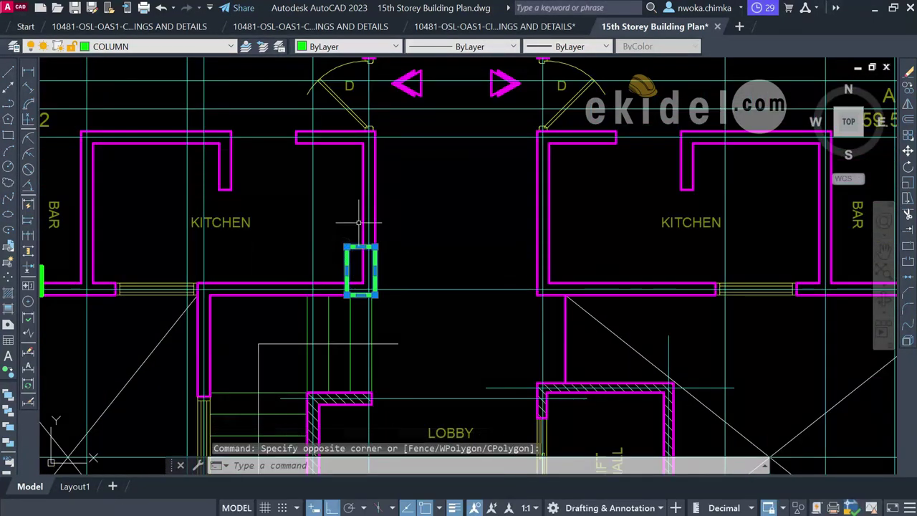
{"action": "type", "text": "CO"}
{"action": "key", "text": "Return"}
{"action": "scroll", "coordinate": [379, 294], "scroll_direction": "up", "scroll_amount": 3}
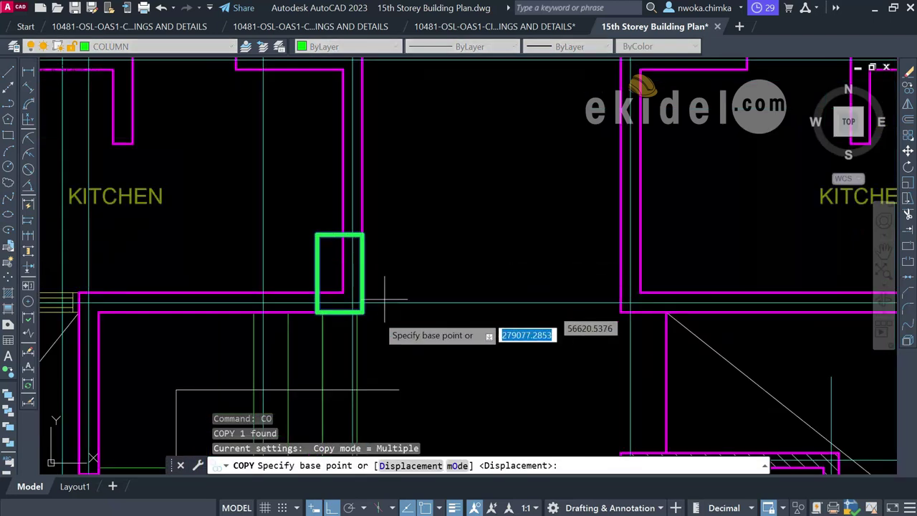
{"action": "left_click", "coordinate": [362, 312]}
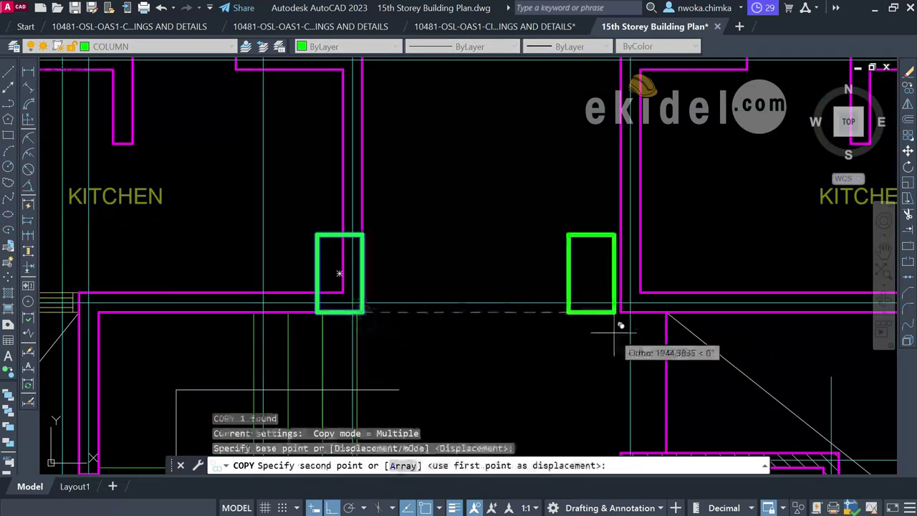
{"action": "scroll", "coordinate": [636, 306], "scroll_direction": "up", "scroll_amount": 4}
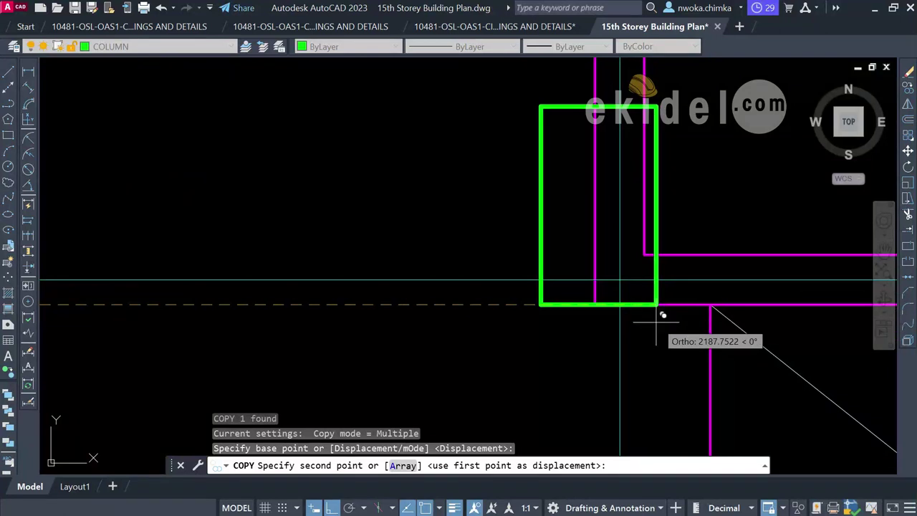
{"action": "left_click", "coordinate": [658, 305]}
{"action": "key", "text": "Escape"}
- Move the new upper kitchen column horizontally by its lower left corner onto the wall's lobby-side corner
{"action": "left_click", "coordinate": [655, 234]}
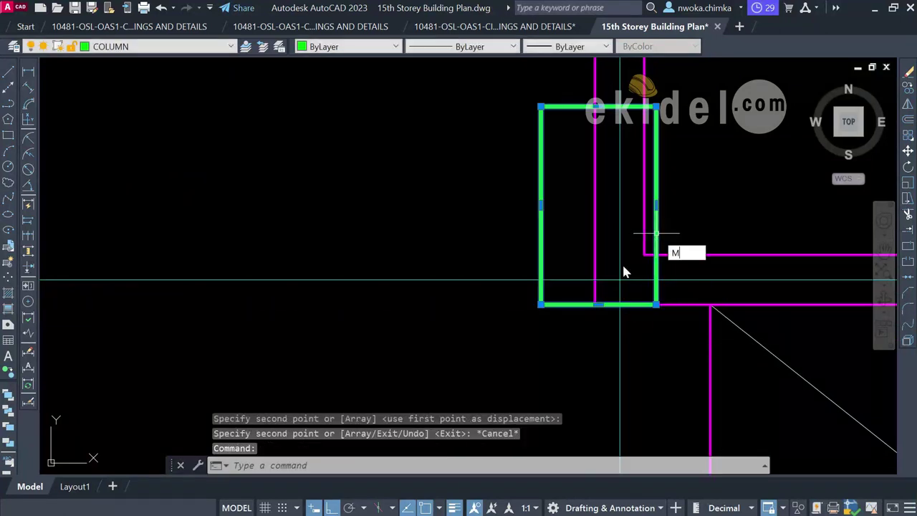
{"action": "type", "text": "M"}
{"action": "key", "text": "Return"}
{"action": "left_click", "coordinate": [541, 304]}
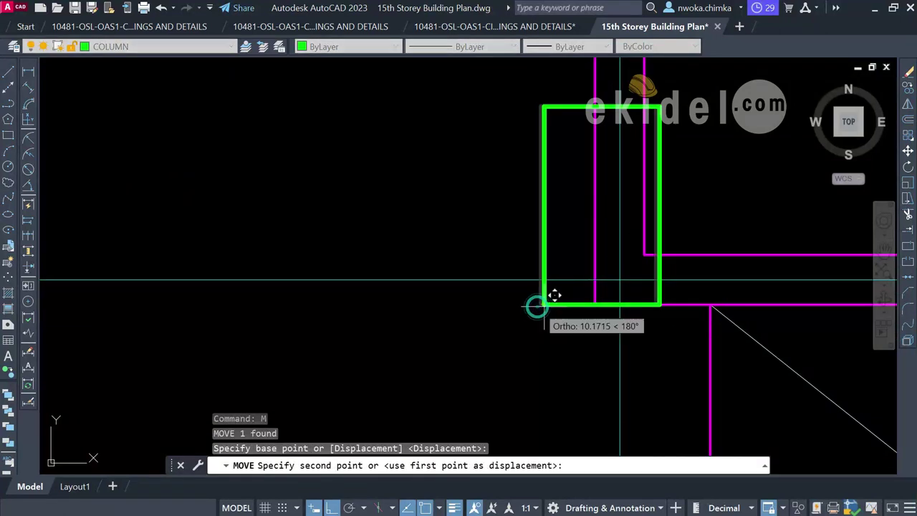
{"action": "left_click", "coordinate": [596, 304]}
{"action": "scroll", "coordinate": [530, 308], "scroll_direction": "down", "scroll_amount": 5}
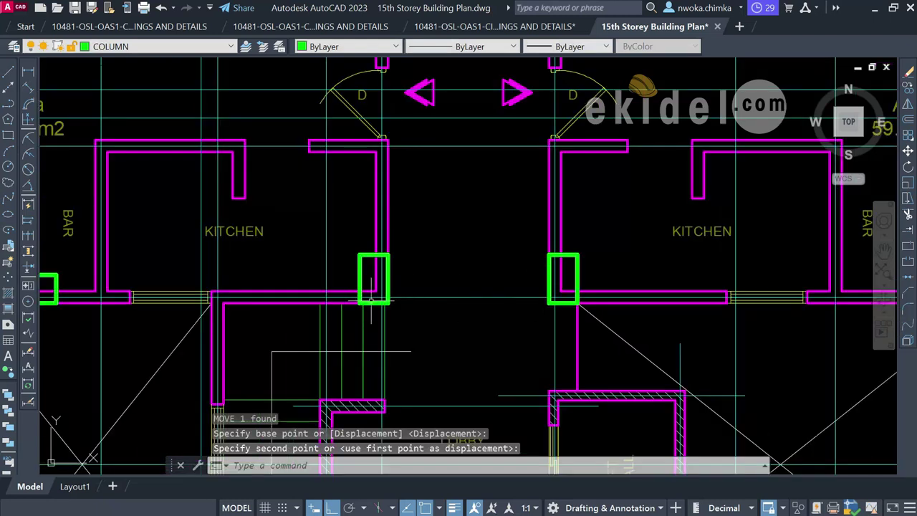
- Copy both upper kitchen corner columns vertically to the sitting room wall corners flanking the upper entrance, flush with the outer wall face
{"action": "scroll", "coordinate": [570, 305], "scroll_direction": "down", "scroll_amount": 3}
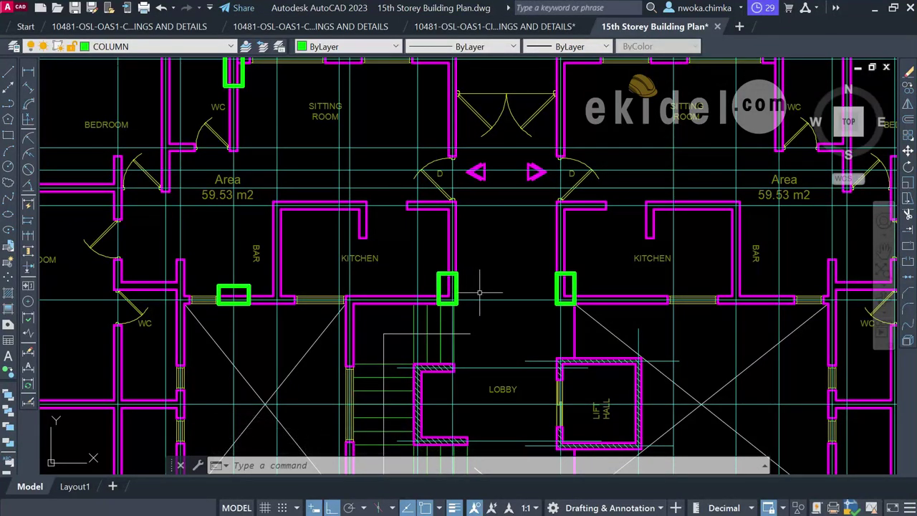
{"action": "scroll", "coordinate": [469, 264], "scroll_direction": "down", "scroll_amount": 3}
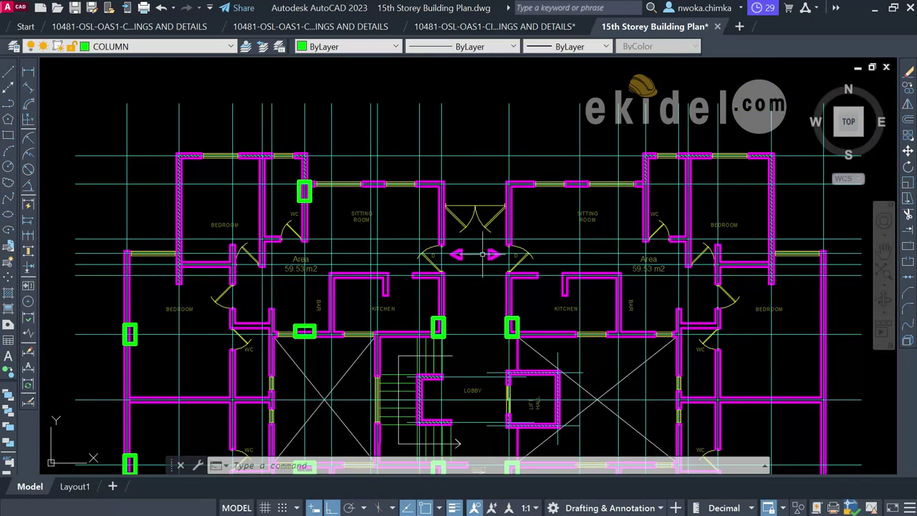
{"action": "middle_click_drag", "start_coordinate": [483, 250], "coordinate": [433, 244]}
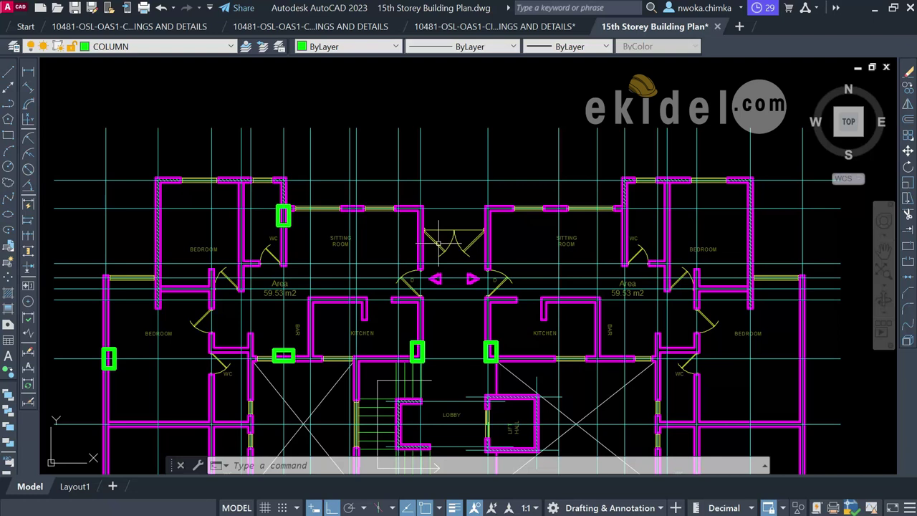
{"action": "scroll", "coordinate": [422, 353], "scroll_direction": "up", "scroll_amount": 2}
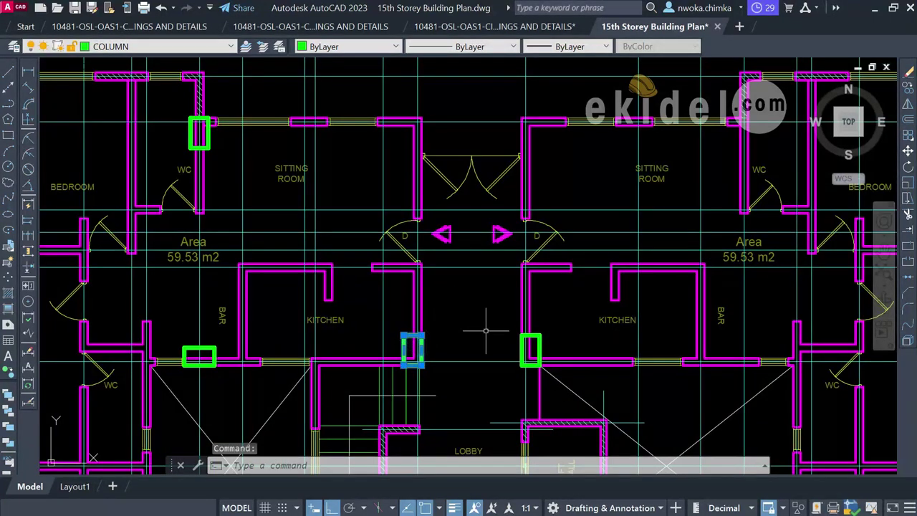
{"action": "scroll", "coordinate": [534, 336], "scroll_direction": "up", "scroll_amount": 2}
{"action": "left_click", "coordinate": [539, 331]}
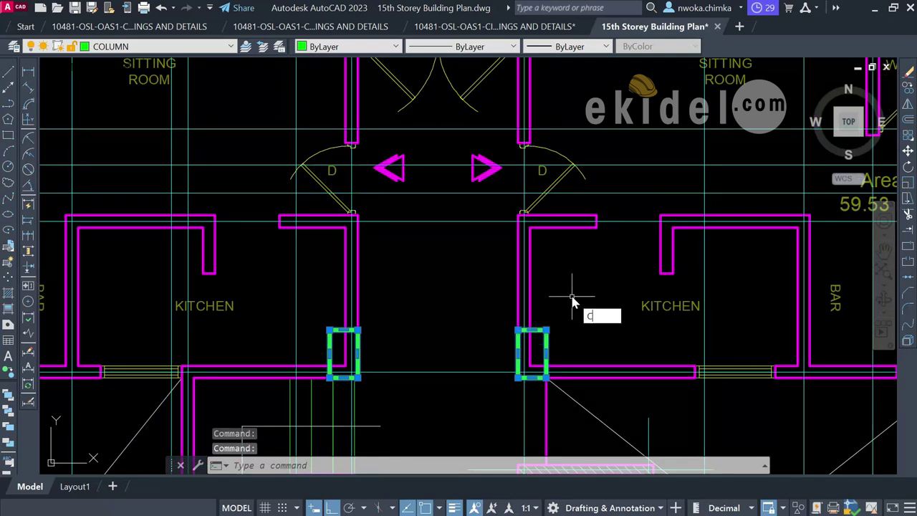
{"action": "key", "text": "Return"}
{"action": "scroll", "coordinate": [406, 327], "scroll_direction": "up", "scroll_amount": 2}
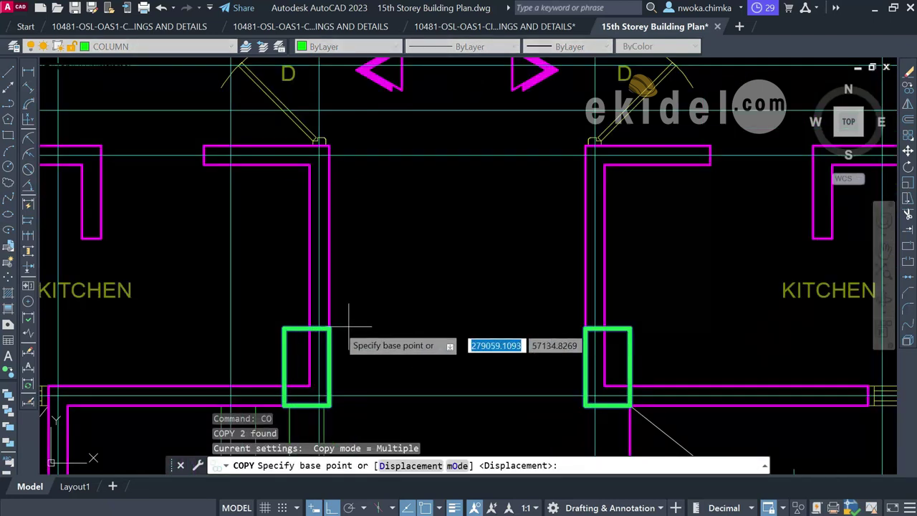
{"action": "left_click", "coordinate": [305, 366]}
{"action": "scroll", "coordinate": [326, 323], "scroll_direction": "down", "scroll_amount": 3}
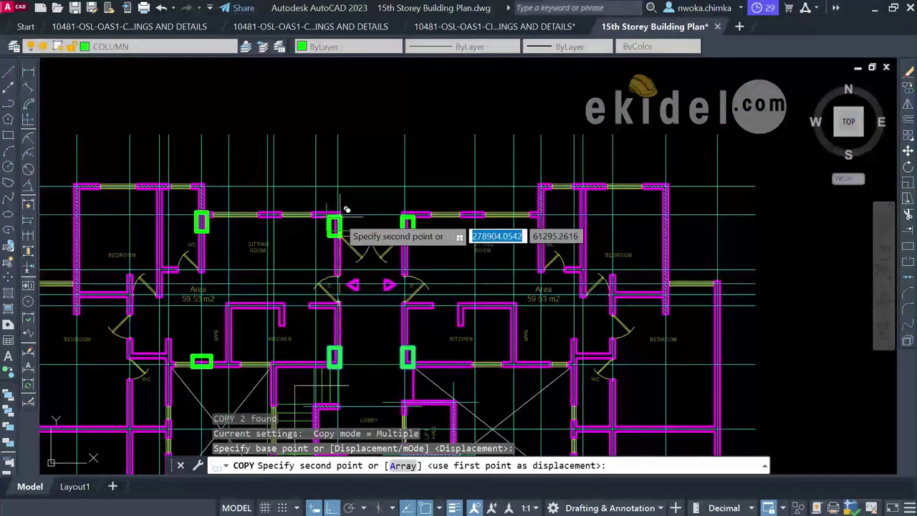
{"action": "scroll", "coordinate": [347, 204], "scroll_direction": "up", "scroll_amount": 3}
{"action": "left_click", "coordinate": [340, 204]}
{"action": "scroll", "coordinate": [358, 204], "scroll_direction": "down", "scroll_amount": 3}
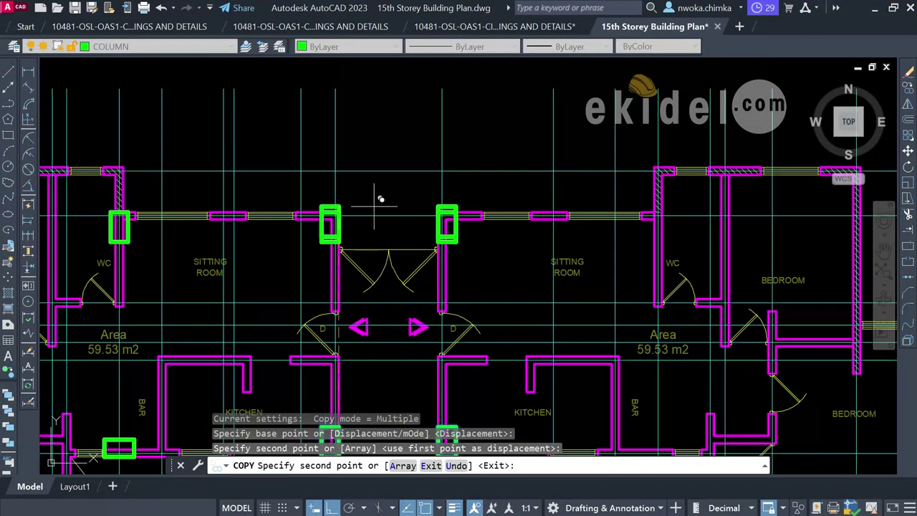
{"action": "key", "text": "Escape"}
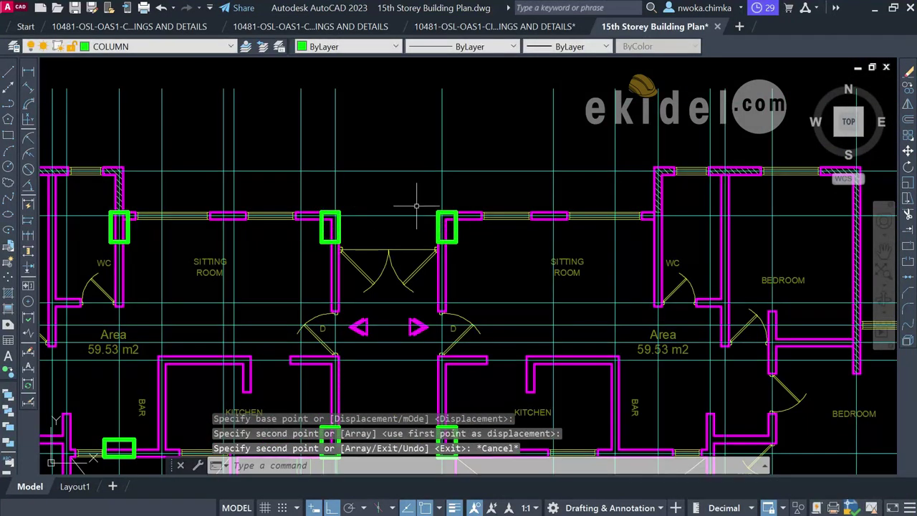
- Examine the column positions and grid lines across the ground floor plan
{"action": "scroll", "coordinate": [396, 182], "scroll_direction": "down", "scroll_amount": 2}
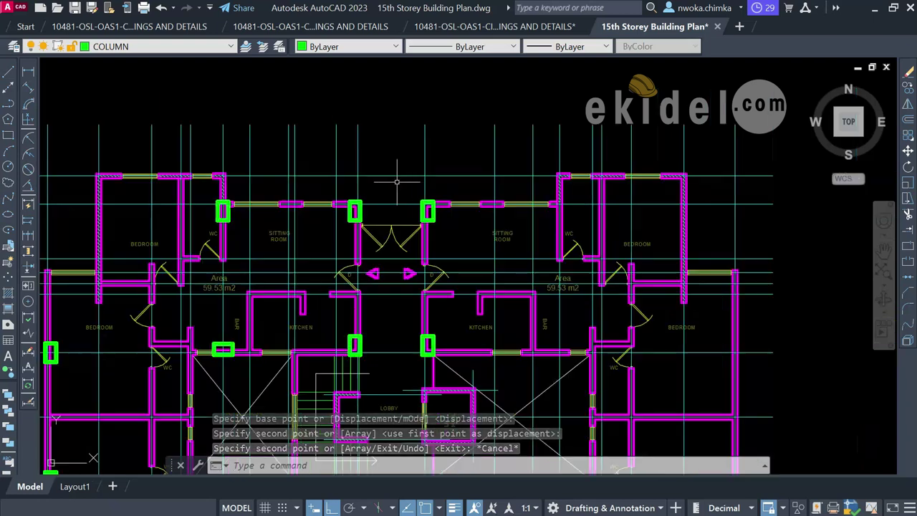
{"action": "middle_click_drag", "start_coordinate": [362, 207], "coordinate": [406, 182]}
{"action": "scroll", "coordinate": [344, 143], "scroll_direction": "down", "scroll_amount": 3}
{"action": "scroll", "coordinate": [215, 154], "scroll_direction": "up", "scroll_amount": 3}
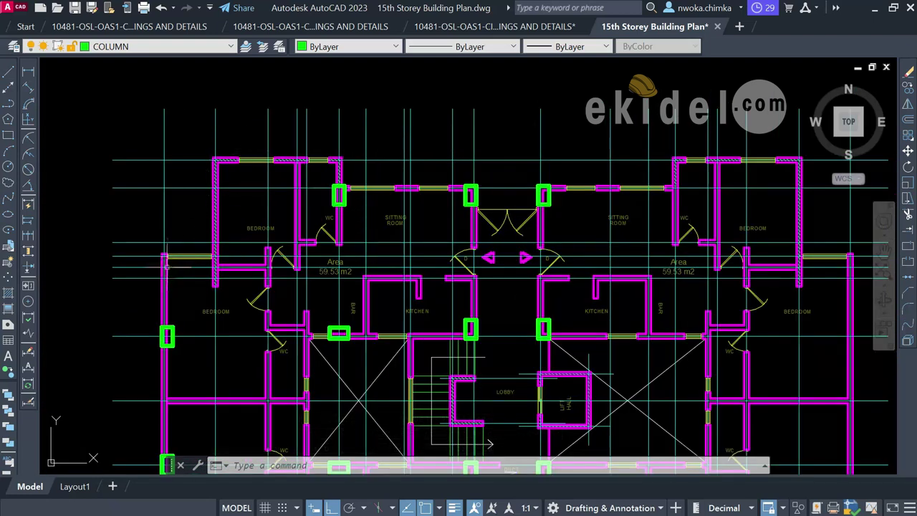
{"action": "scroll", "coordinate": [408, 233], "scroll_direction": "down", "scroll_amount": 2}
{"action": "scroll", "coordinate": [455, 211], "scroll_direction": "up", "scroll_amount": 5}
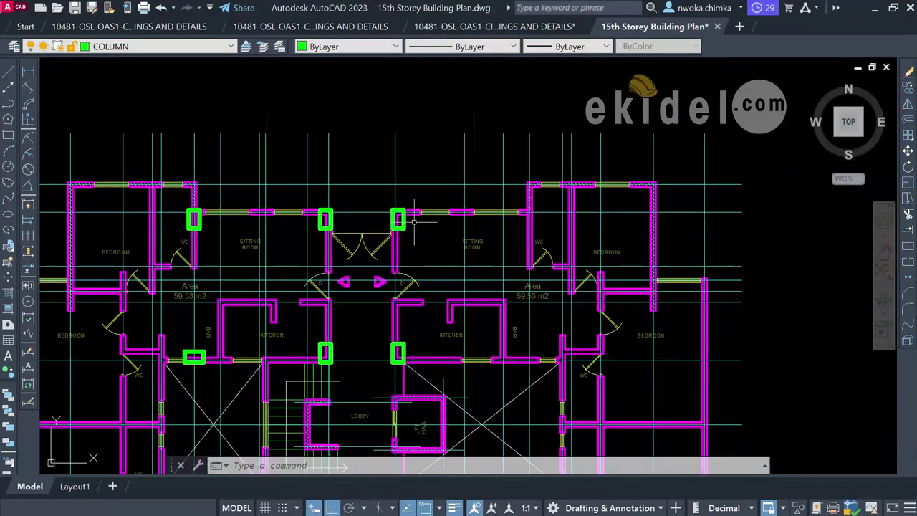
{"action": "middle_click_drag", "start_coordinate": [304, 214], "coordinate": [336, 213]}
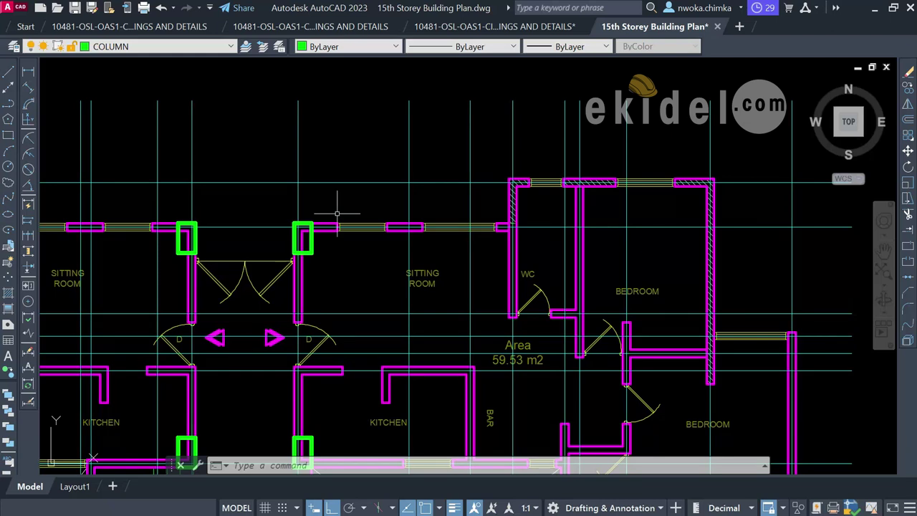
{"action": "scroll", "coordinate": [449, 181], "scroll_direction": "down", "scroll_amount": 5}
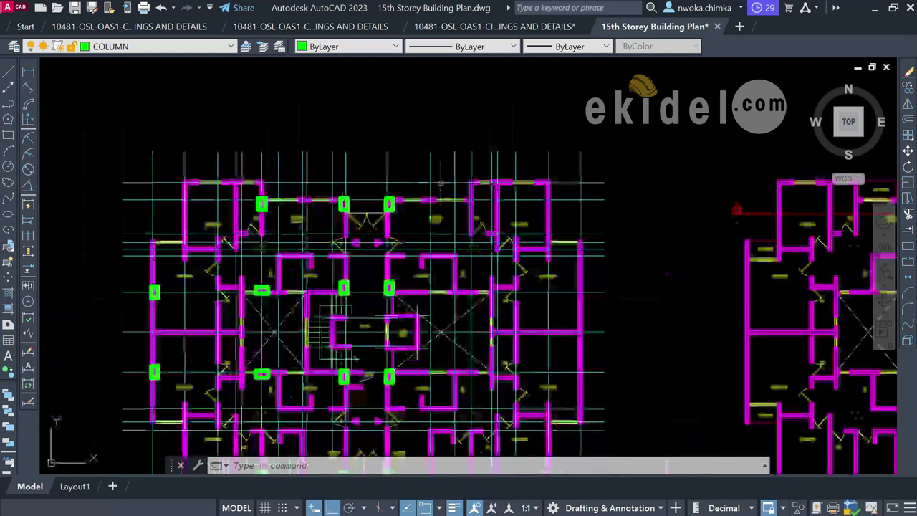
{"action": "scroll", "coordinate": [273, 245], "scroll_direction": "down", "scroll_amount": 2}
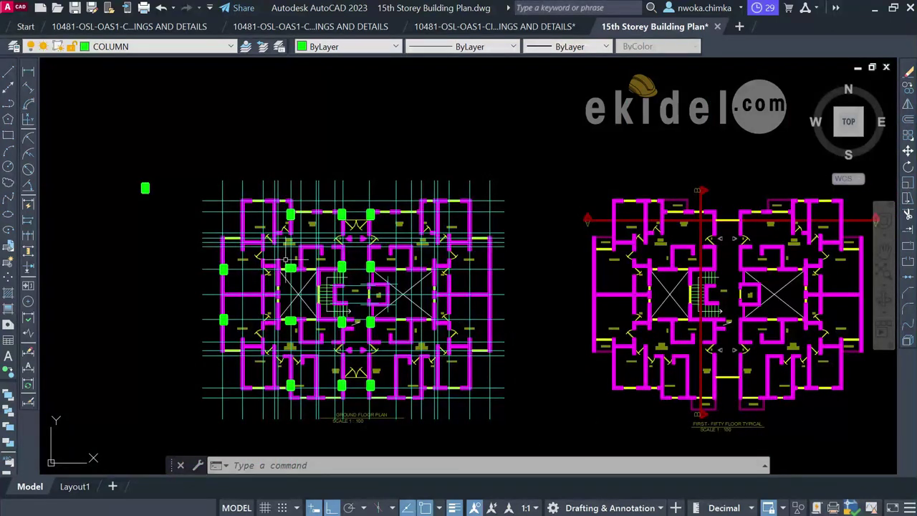
{"action": "scroll", "coordinate": [326, 201], "scroll_direction": "up", "scroll_amount": 4}
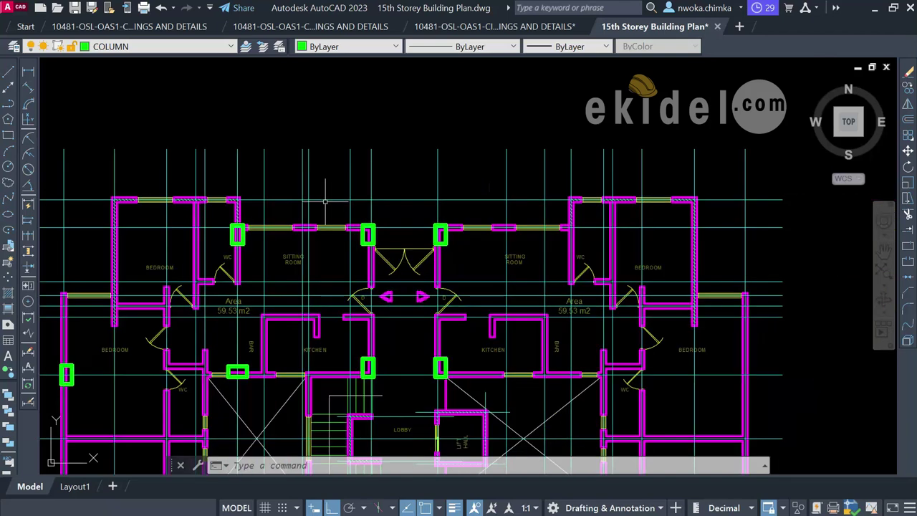
- Draw a horizontal construction line joining the upper ends of the outermost vertical grid lines of the ground floor plan
{"action": "left_click", "coordinate": [9, 73]}
{"action": "scroll", "coordinate": [487, 249], "scroll_direction": "down", "scroll_amount": 2}
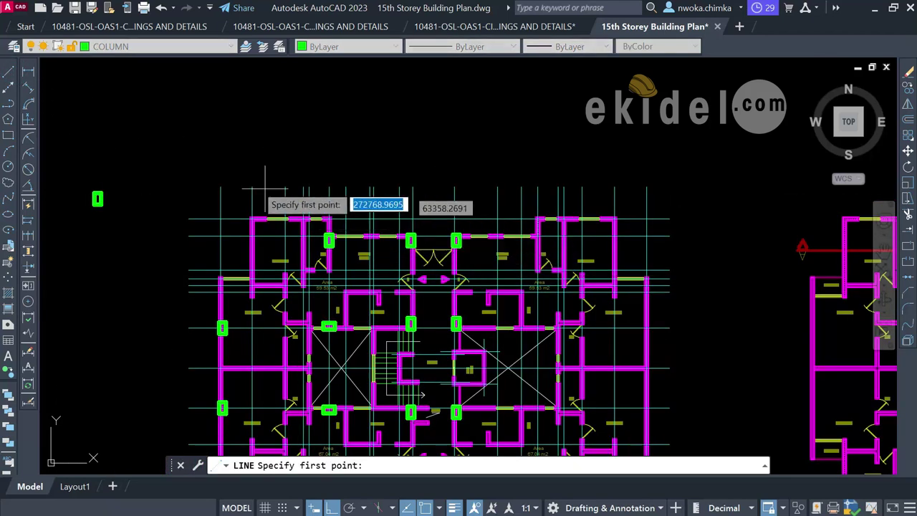
{"action": "left_click", "coordinate": [220, 186]}
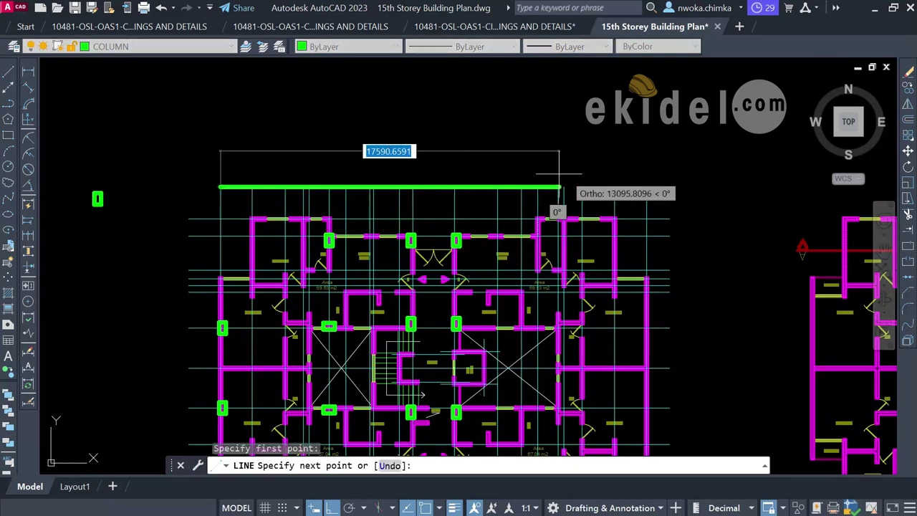
{"action": "left_click", "coordinate": [647, 187]}
{"action": "key", "text": "Escape"}
- Draw a vertical line upward from the midpoint of the horizontal construction line to mark the plan's symmetry axis
{"action": "left_click", "coordinate": [439, 187]}
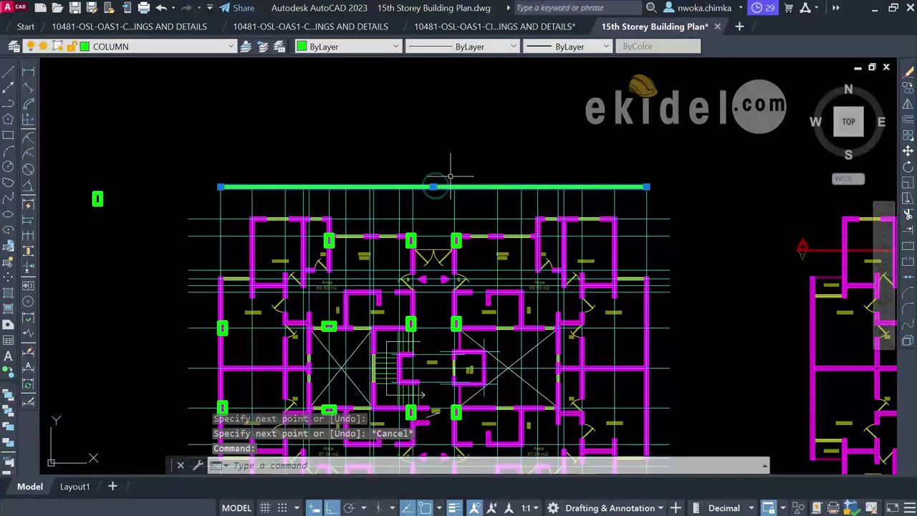
{"action": "key", "text": "Return"}
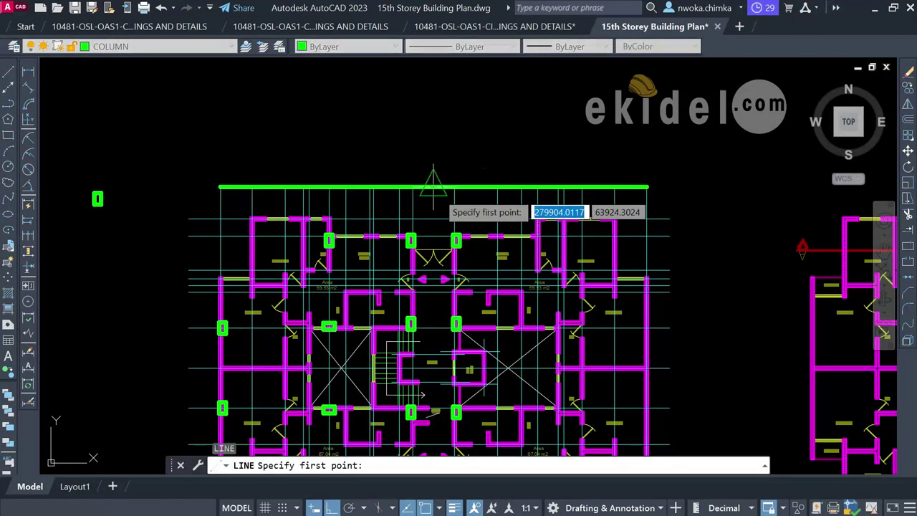
{"action": "left_click", "coordinate": [432, 186]}
{"action": "left_click", "coordinate": [448, 83]}
{"action": "key", "text": "Escape"}
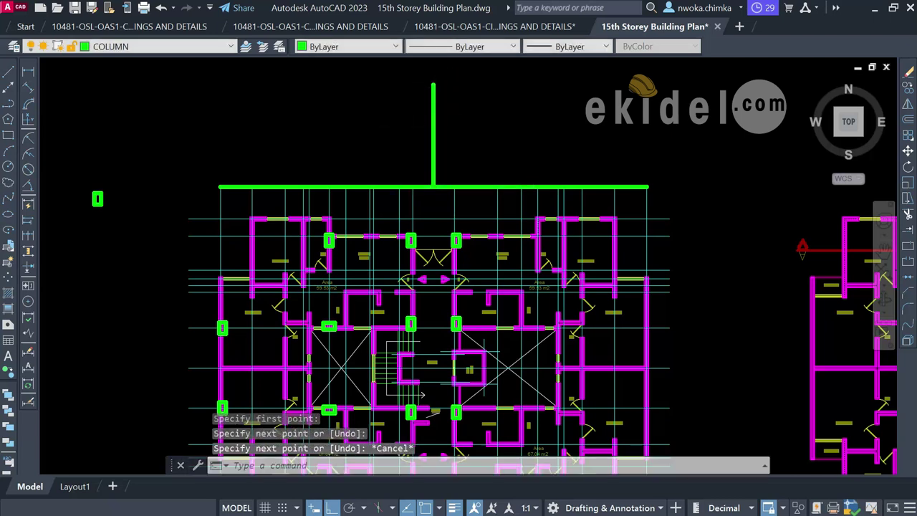
- Window-select the left half of the ground floor plan and use Quick Select to keep only objects on layer COLUMN
{"action": "scroll", "coordinate": [412, 97], "scroll_direction": "down", "scroll_amount": 5}
{"action": "scroll", "coordinate": [380, 157], "scroll_direction": "up", "scroll_amount": 5}
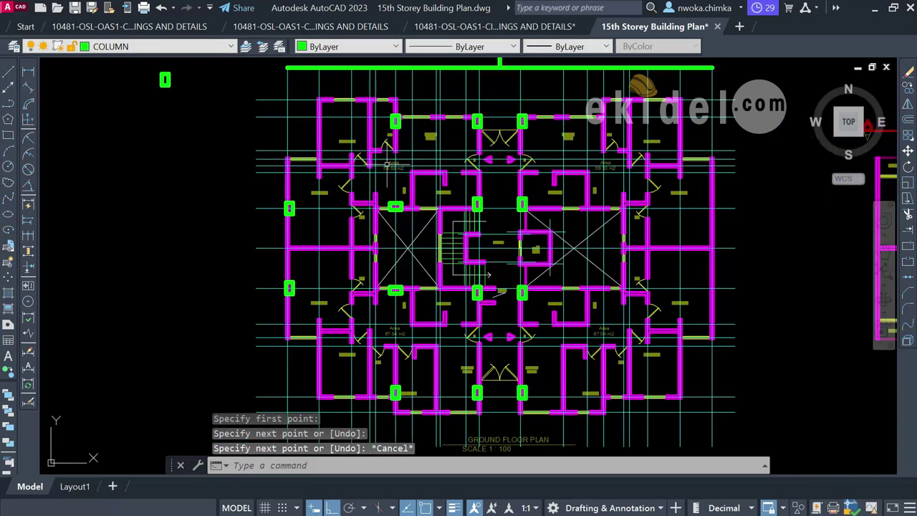
{"action": "left_click", "coordinate": [252, 84]}
{"action": "scroll", "coordinate": [394, 215], "scroll_direction": "down", "scroll_amount": 3}
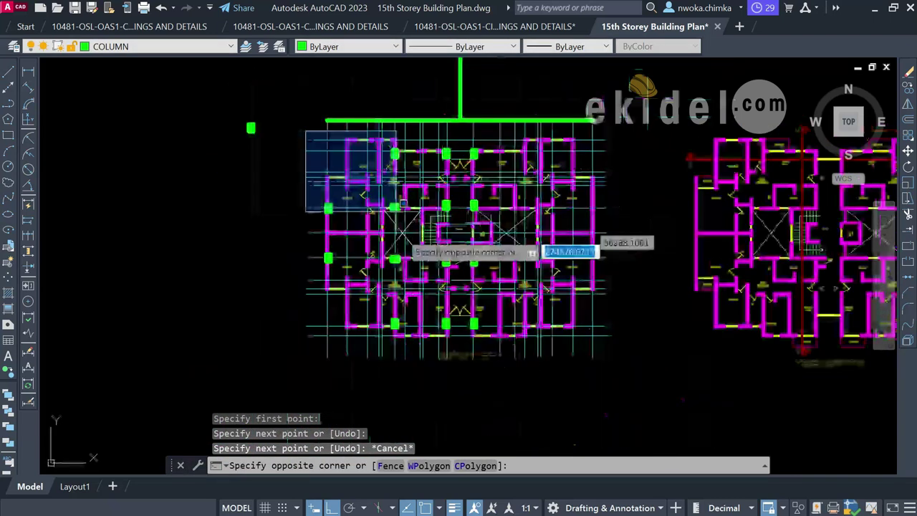
{"action": "left_click", "coordinate": [431, 349]}
{"action": "right_click", "coordinate": [261, 210]}
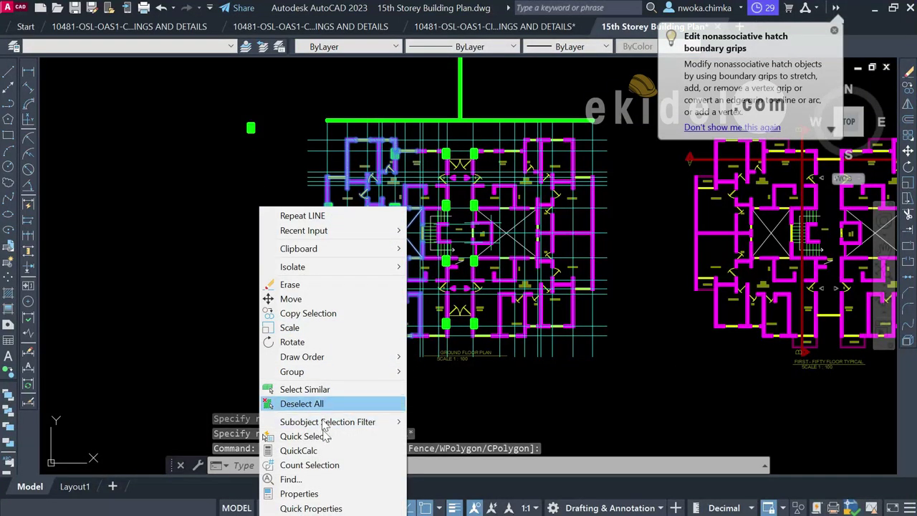
{"action": "key", "text": "Escape"}
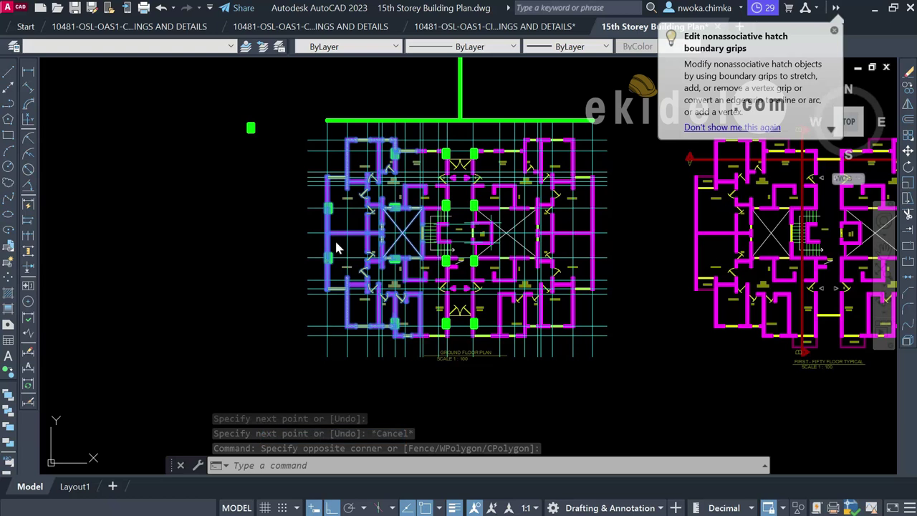
{"action": "left_click", "coordinate": [510, 158]}
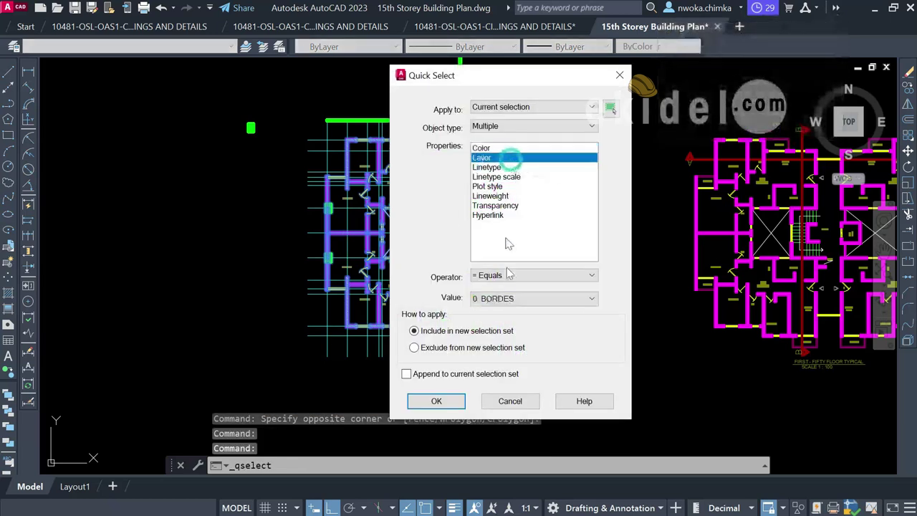
{"action": "left_click", "coordinate": [508, 298]}
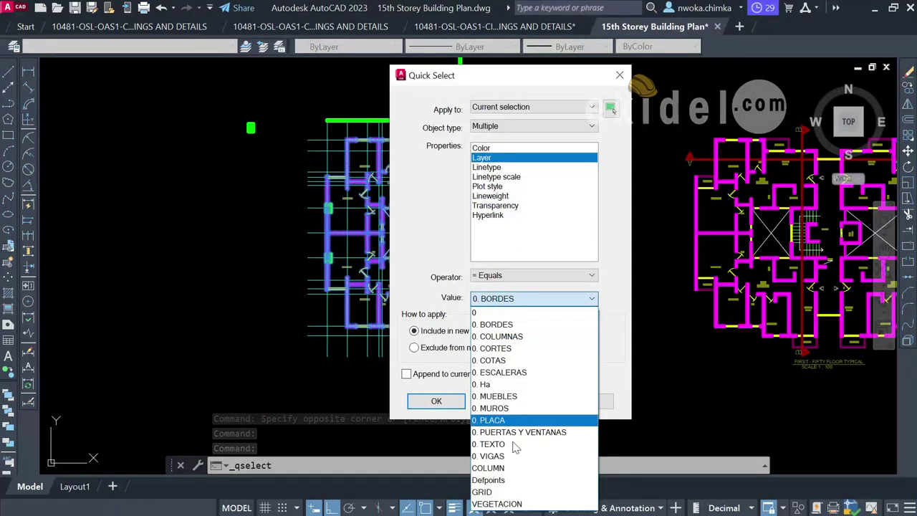
{"action": "left_click", "coordinate": [509, 467]}
{"action": "left_click", "coordinate": [458, 399]}
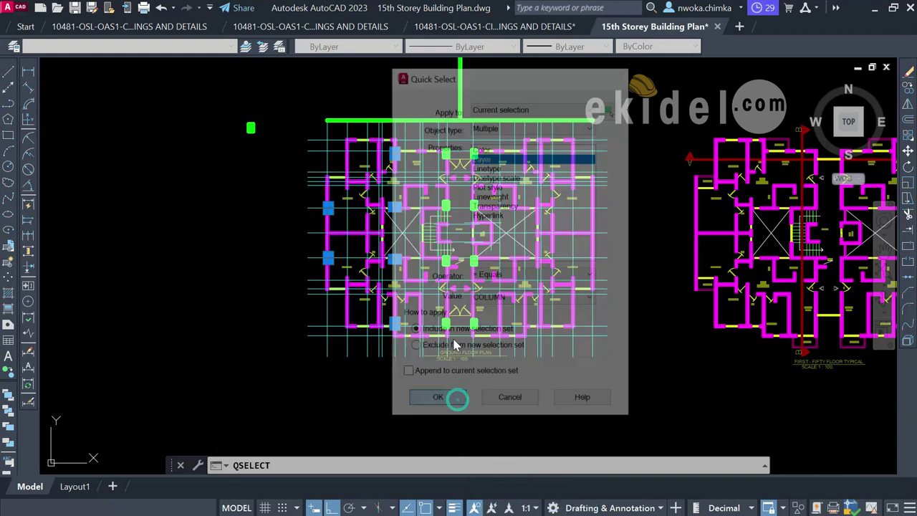
- Mirror the selected columns to the right half of the plan about the vertical centre line, keeping the source objects
{"action": "scroll", "coordinate": [405, 135], "scroll_direction": "up", "scroll_amount": 3}
{"action": "scroll", "coordinate": [416, 86], "scroll_direction": "down", "scroll_amount": 2}
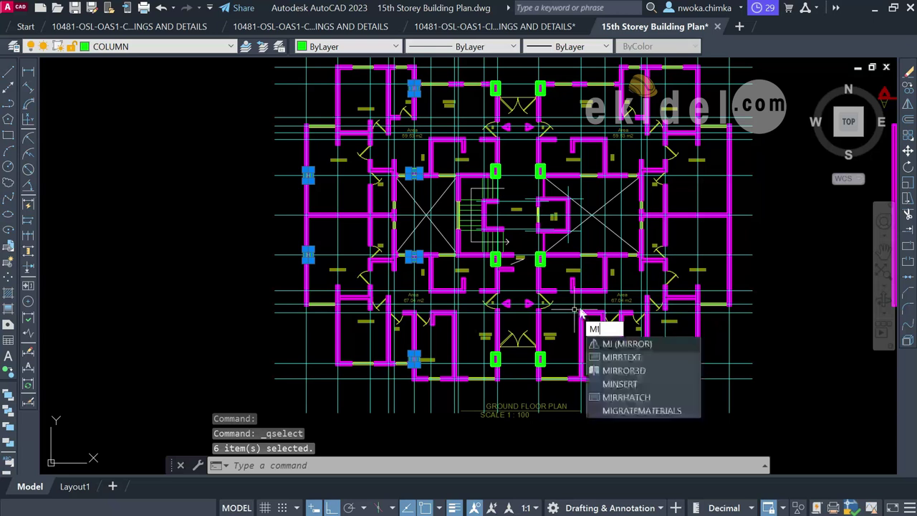
{"action": "key", "text": "Return"}
{"action": "scroll", "coordinate": [542, 199], "scroll_direction": "down", "scroll_amount": 2}
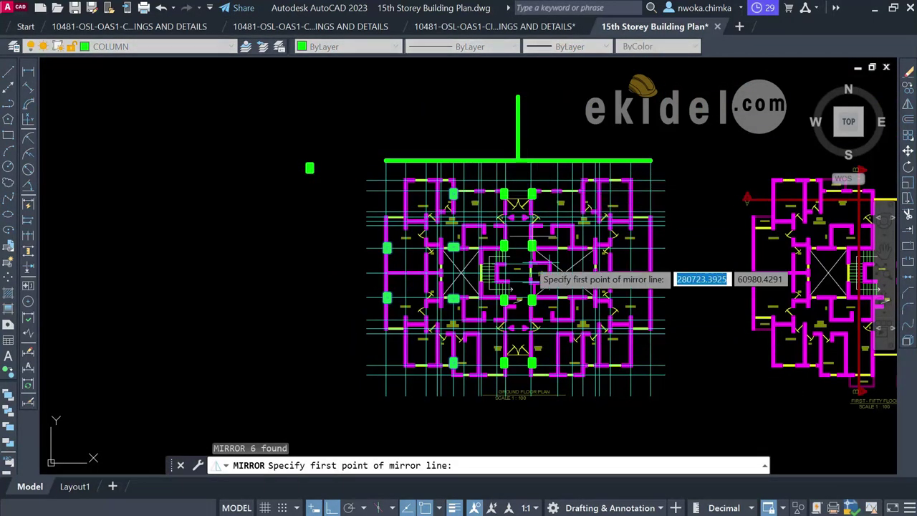
{"action": "scroll", "coordinate": [619, 258], "scroll_direction": "up", "scroll_amount": 2}
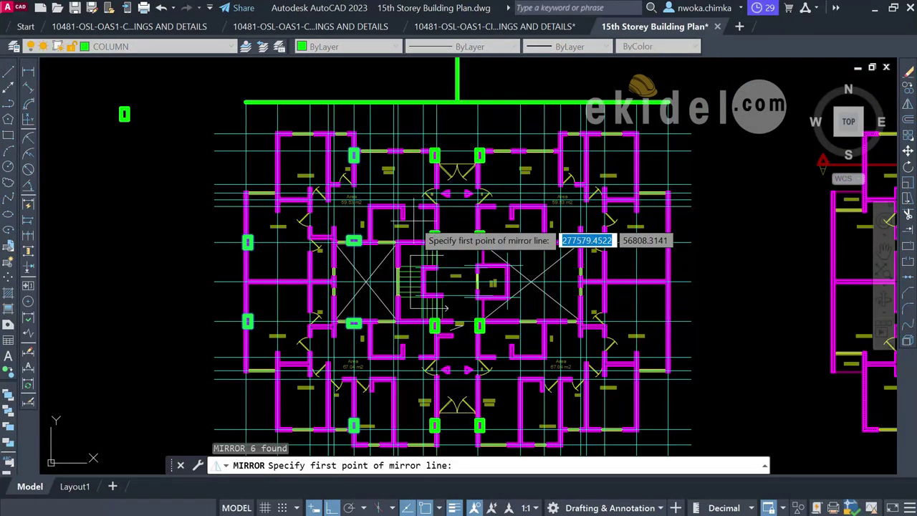
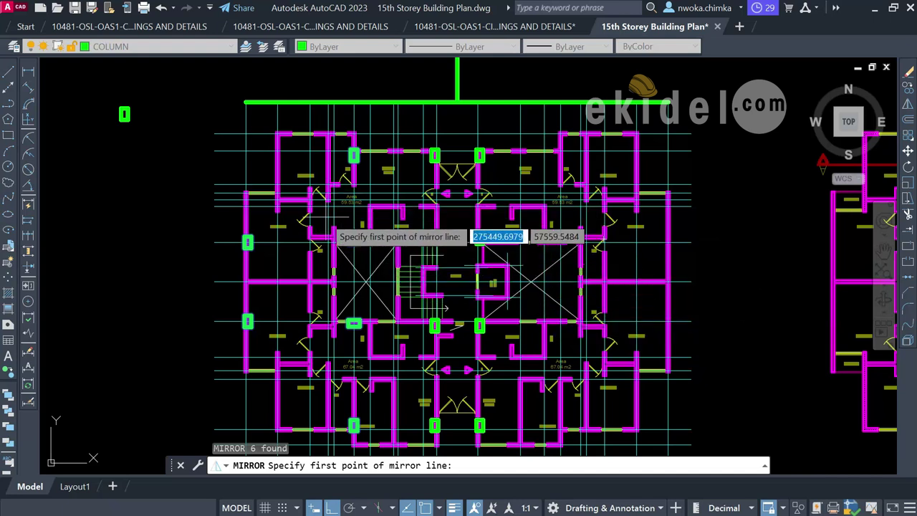
{"action": "left_click", "coordinate": [456, 100]}
{"action": "scroll", "coordinate": [457, 127], "scroll_direction": "down", "scroll_amount": 5}
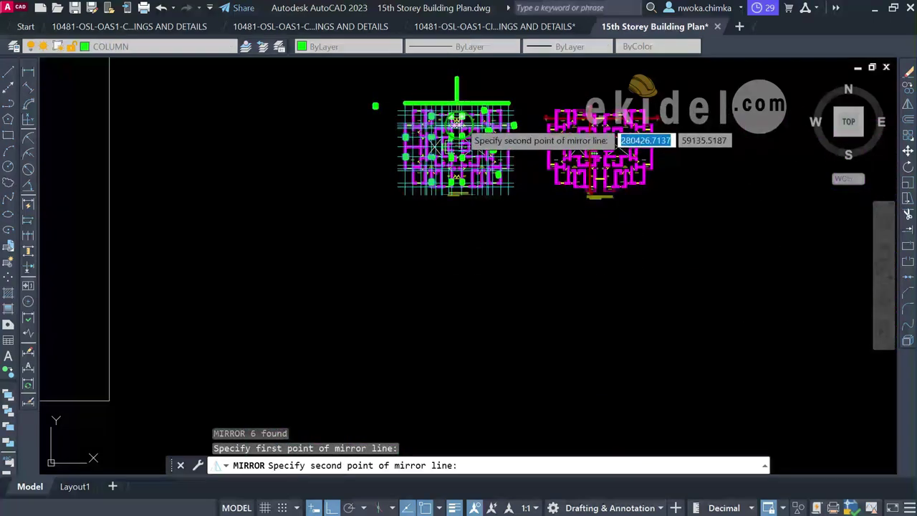
{"action": "scroll", "coordinate": [466, 69], "scroll_direction": "up", "scroll_amount": 2}
{"action": "left_click", "coordinate": [464, 70]}
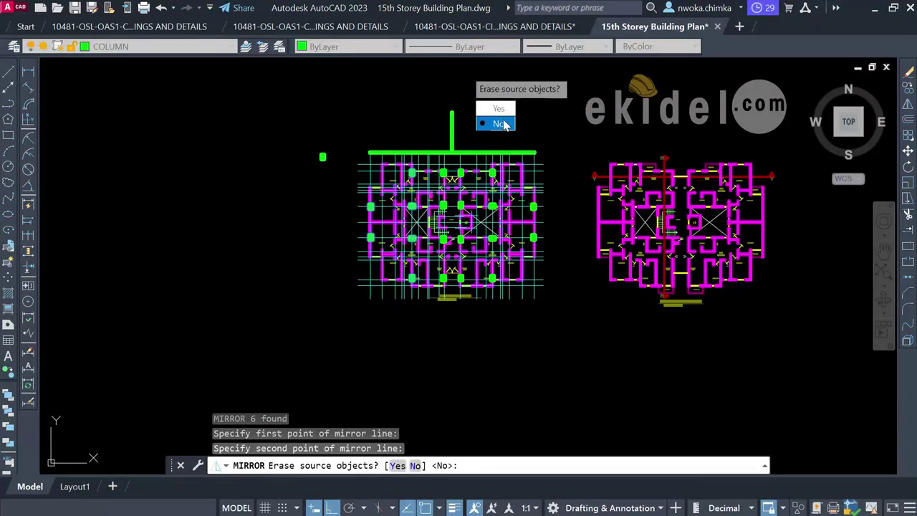
{"action": "left_click", "coordinate": [499, 123]}
{"action": "scroll", "coordinate": [484, 227], "scroll_direction": "up", "scroll_amount": 2}
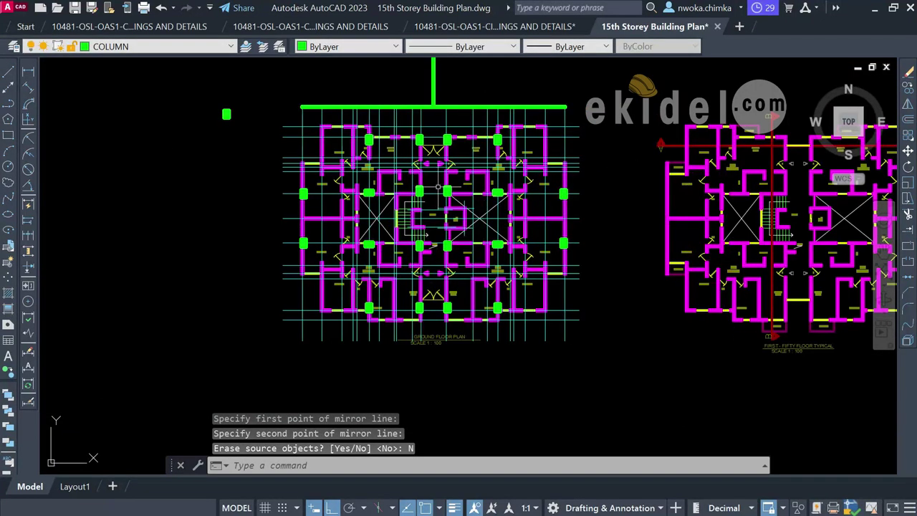
- Erase the horizontal and vertical construction lines above the ground floor plan
{"action": "scroll", "coordinate": [437, 187], "scroll_direction": "up", "scroll_amount": 6}
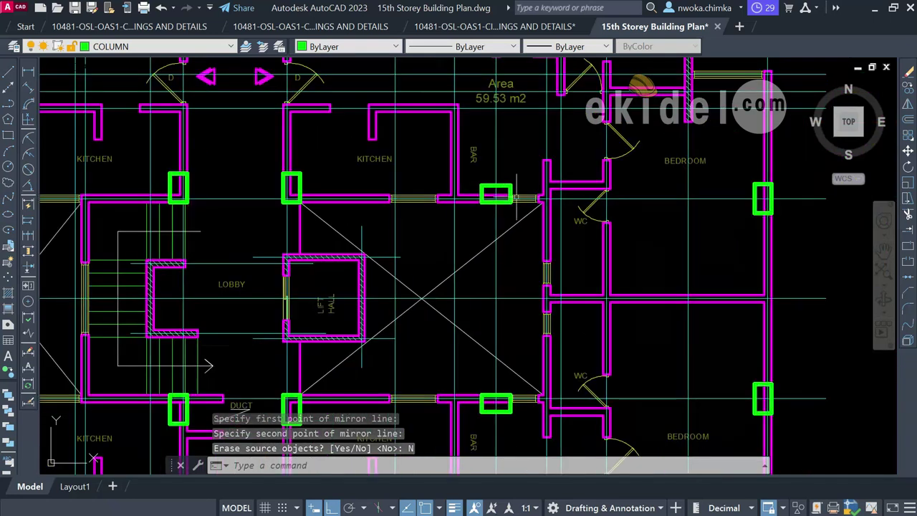
{"action": "scroll", "coordinate": [762, 207], "scroll_direction": "up", "scroll_amount": 3}
{"action": "scroll", "coordinate": [756, 193], "scroll_direction": "down", "scroll_amount": 8}
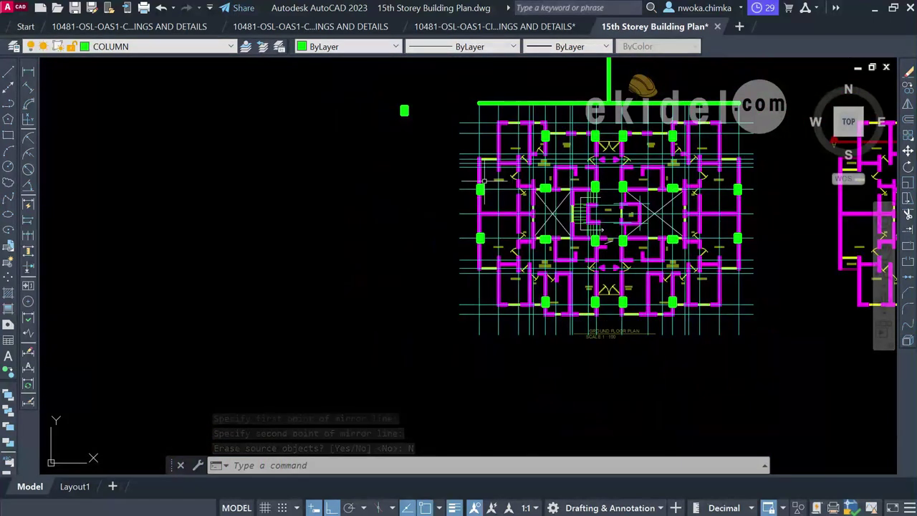
{"action": "scroll", "coordinate": [645, 208], "scroll_direction": "up", "scroll_amount": 5}
{"action": "left_click", "coordinate": [569, 195]}
{"action": "left_click", "coordinate": [553, 226]}
{"action": "type", "text": "E"}
{"action": "key", "text": "Return"}
- Delete the spare column lying outside the ground floor plan, to its upper left
{"action": "scroll", "coordinate": [568, 213], "scroll_direction": "down", "scroll_amount": 5}
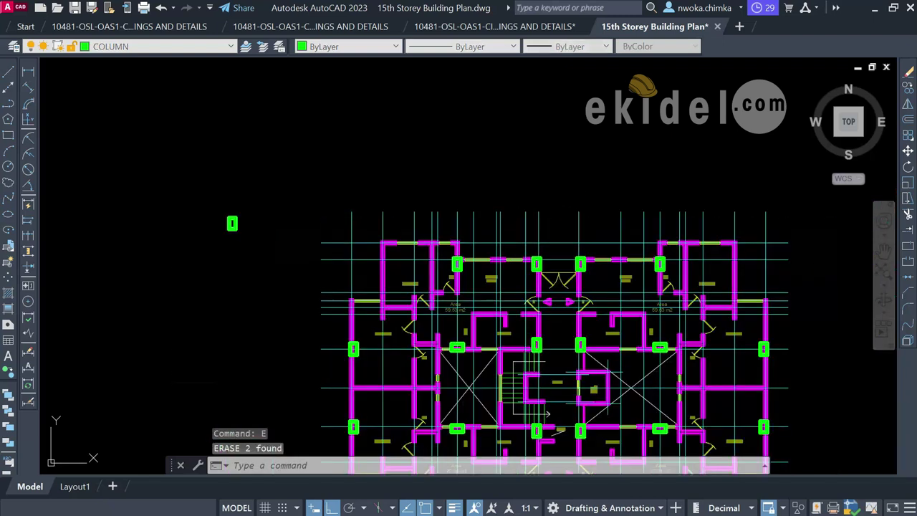
{"action": "left_click", "coordinate": [403, 173]}
{"action": "left_click", "coordinate": [358, 240]}
{"action": "key", "text": "Delete"}
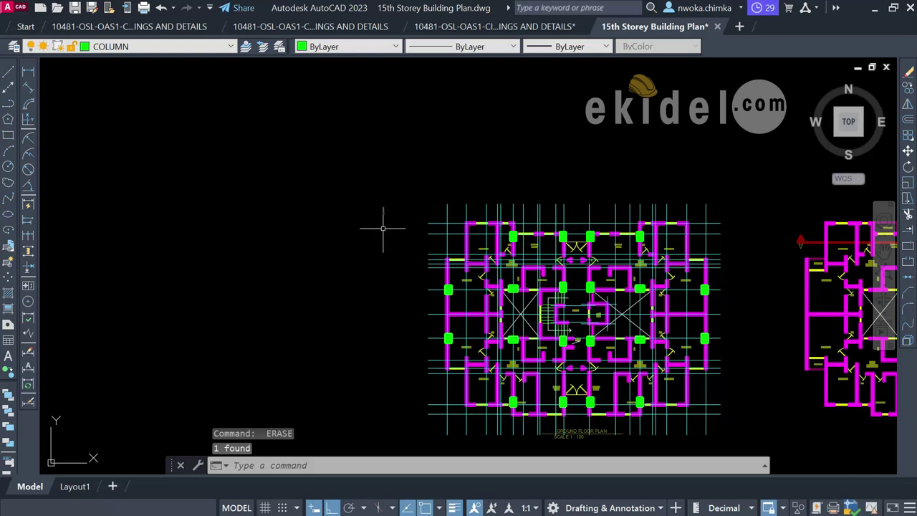
- Examine the columns around the kitchens and duct beside the staircase
{"action": "scroll", "coordinate": [384, 220], "scroll_direction": "down", "scroll_amount": 4}
{"action": "scroll", "coordinate": [457, 278], "scroll_direction": "up", "scroll_amount": 6}
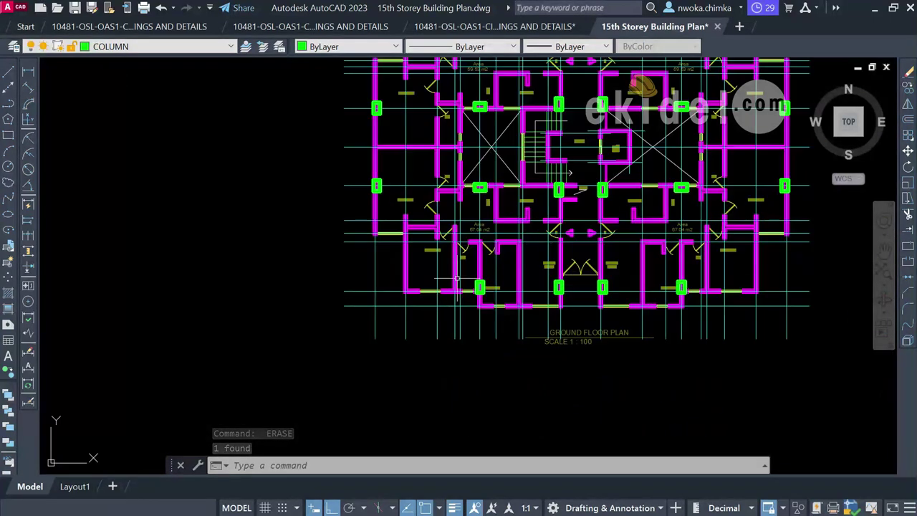
{"action": "scroll", "coordinate": [589, 194], "scroll_direction": "up", "scroll_amount": 6}
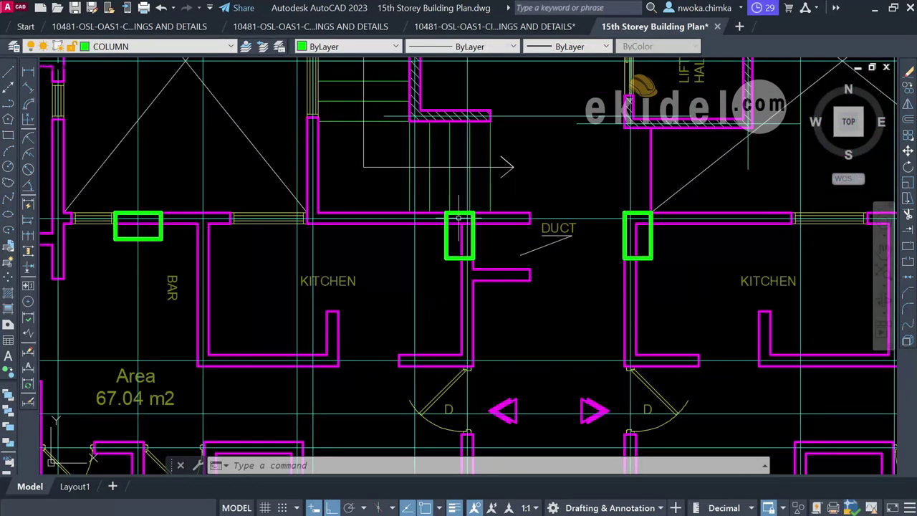
{"action": "scroll", "coordinate": [576, 237], "scroll_direction": "down", "scroll_amount": 10}
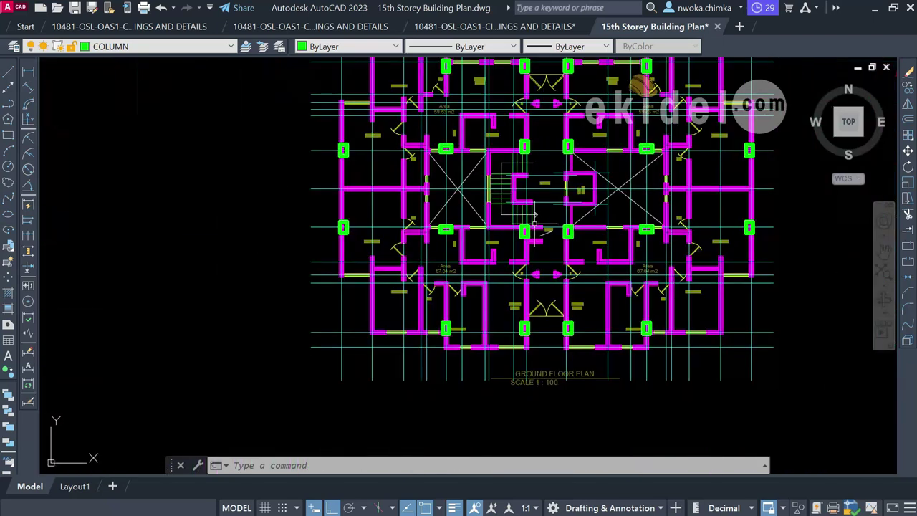
{"action": "scroll", "coordinate": [544, 222], "scroll_direction": "up", "scroll_amount": 4}
{"action": "scroll", "coordinate": [534, 222], "scroll_direction": "up", "scroll_amount": 4}
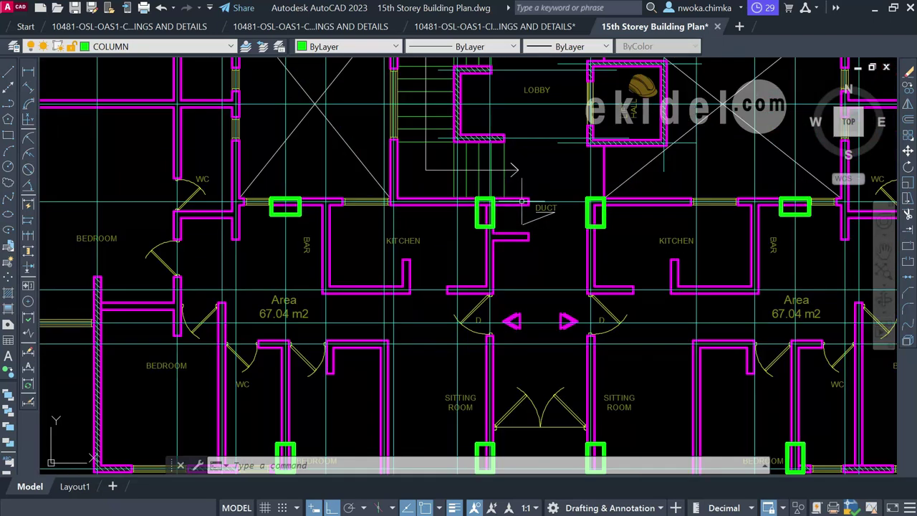
{"action": "scroll", "coordinate": [513, 219], "scroll_direction": "up", "scroll_amount": 4}
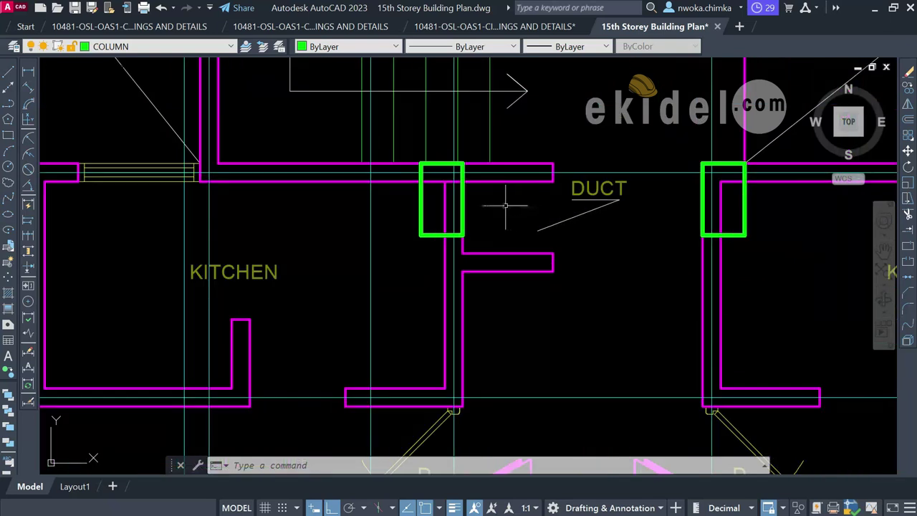
- Select the crossed lines and circle of the duct symbol beside the staircase on the original furnished ground floor plan
{"action": "scroll", "coordinate": [506, 206], "scroll_direction": "down", "scroll_amount": 9}
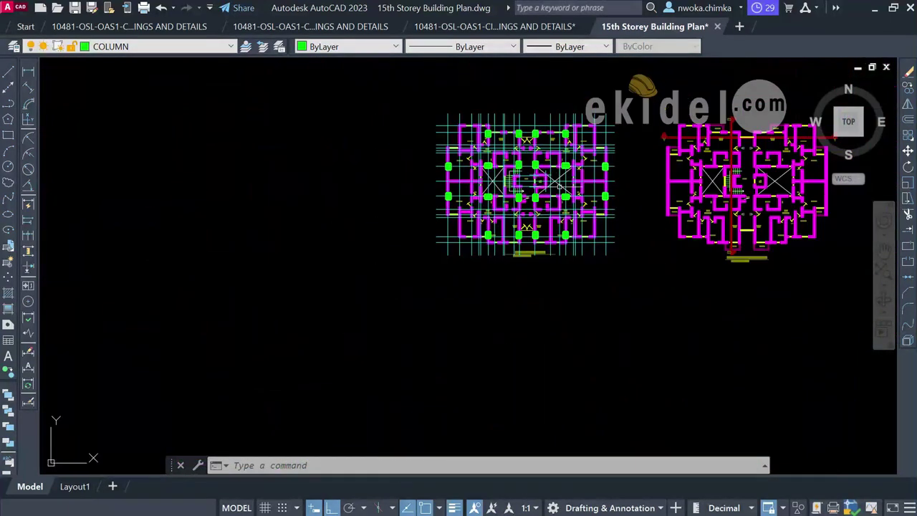
{"action": "scroll", "coordinate": [573, 194], "scroll_direction": "down", "scroll_amount": 2}
{"action": "scroll", "coordinate": [680, 204], "scroll_direction": "down", "scroll_amount": 2}
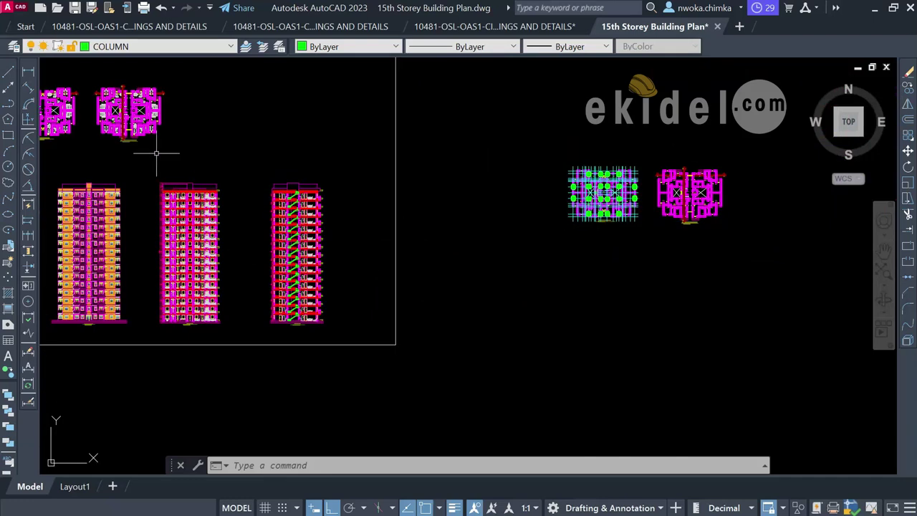
{"action": "middle_click_drag", "start_coordinate": [43, 92], "coordinate": [201, 120]}
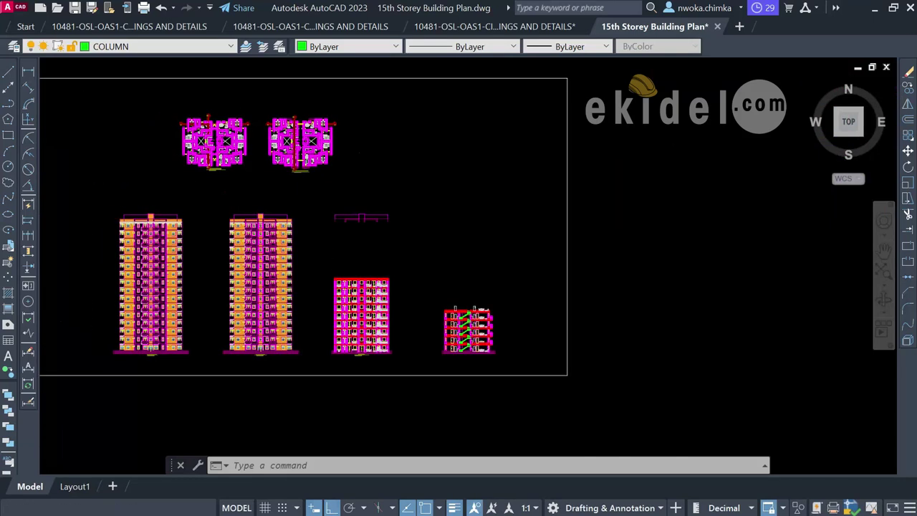
{"action": "scroll", "coordinate": [215, 143], "scroll_direction": "up", "scroll_amount": 12}
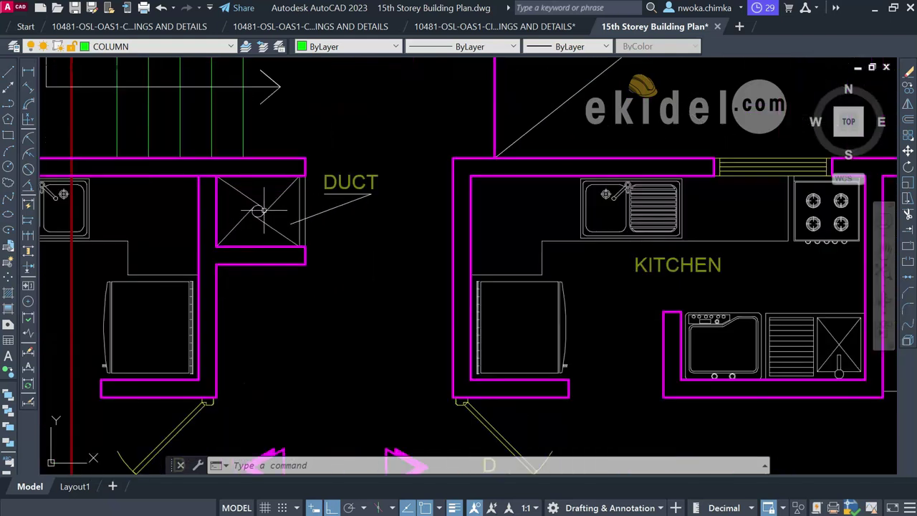
{"action": "scroll", "coordinate": [261, 212], "scroll_direction": "up", "scroll_amount": 4}
{"action": "left_click", "coordinate": [286, 202]}
{"action": "left_click", "coordinate": [228, 221]}
{"action": "scroll", "coordinate": [237, 210], "scroll_direction": "down", "scroll_amount": 2}
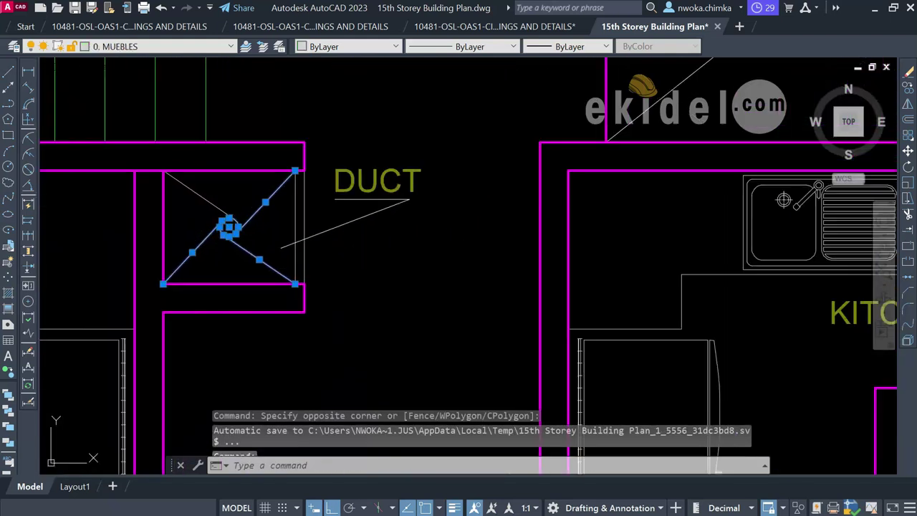
{"action": "scroll", "coordinate": [250, 199], "scroll_direction": "up", "scroll_amount": 2}
{"action": "left_click", "coordinate": [245, 205]}
{"action": "left_click", "coordinate": [200, 258]}
- Add the shower symbol of the upper-left WC on the ground floor plan to the selection
{"action": "scroll", "coordinate": [208, 236], "scroll_direction": "down", "scroll_amount": 6}
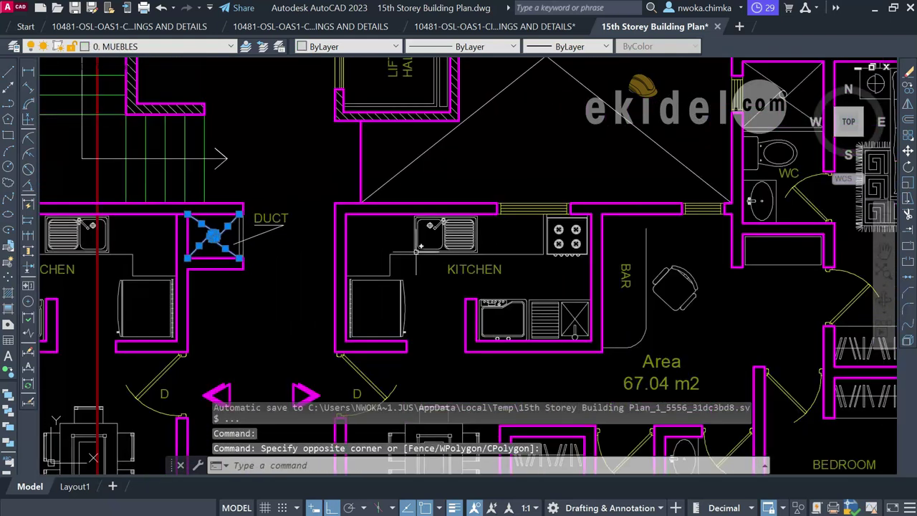
{"action": "scroll", "coordinate": [434, 236], "scroll_direction": "down", "scroll_amount": 4}
{"action": "scroll", "coordinate": [472, 247], "scroll_direction": "down", "scroll_amount": 3}
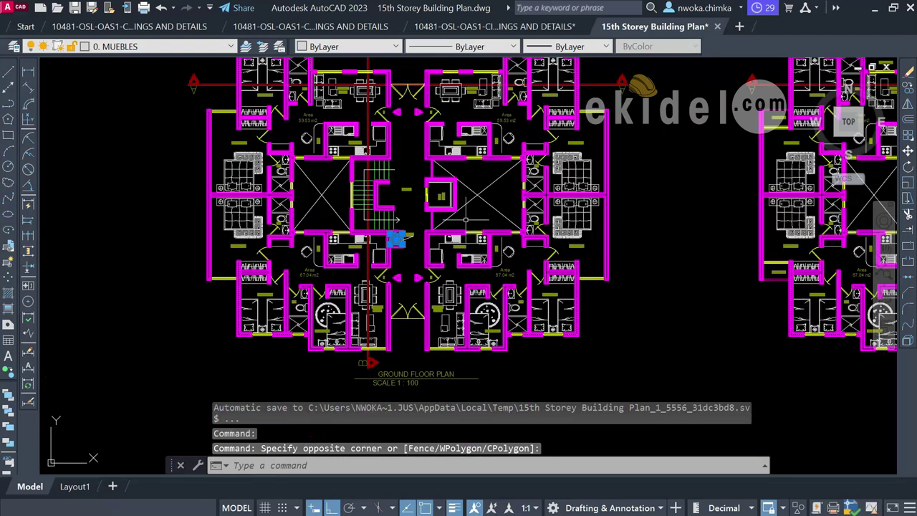
{"action": "scroll", "coordinate": [465, 219], "scroll_direction": "up", "scroll_amount": 5}
{"action": "scroll", "coordinate": [408, 152], "scroll_direction": "up", "scroll_amount": 5}
{"action": "left_click", "coordinate": [335, 121]}
{"action": "left_click", "coordinate": [280, 153]}
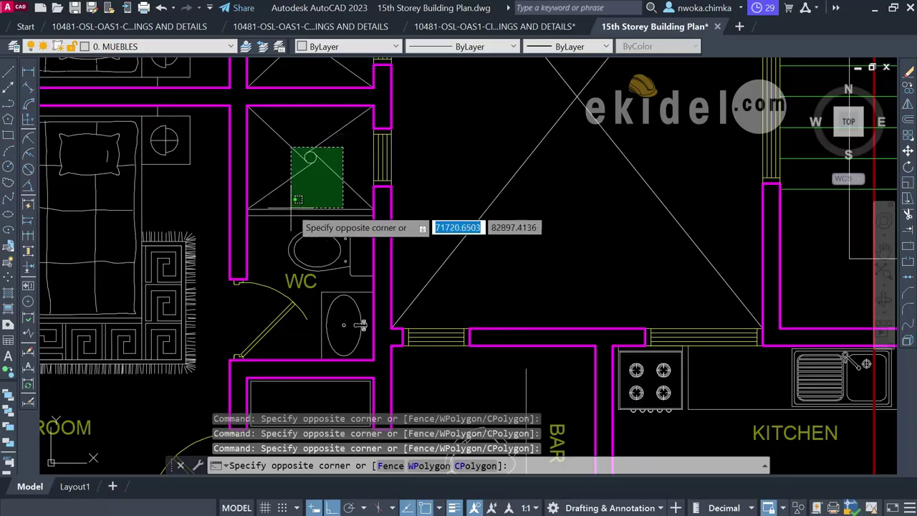
- Add the shower symbols of the two back-to-back WCs beside the left-hand bedrooms to the selection, including their remaining diagonal lines
{"action": "left_click", "coordinate": [286, 211]}
{"action": "scroll", "coordinate": [458, 258], "scroll_direction": "down", "scroll_amount": 3}
{"action": "scroll", "coordinate": [346, 174], "scroll_direction": "up", "scroll_amount": 4}
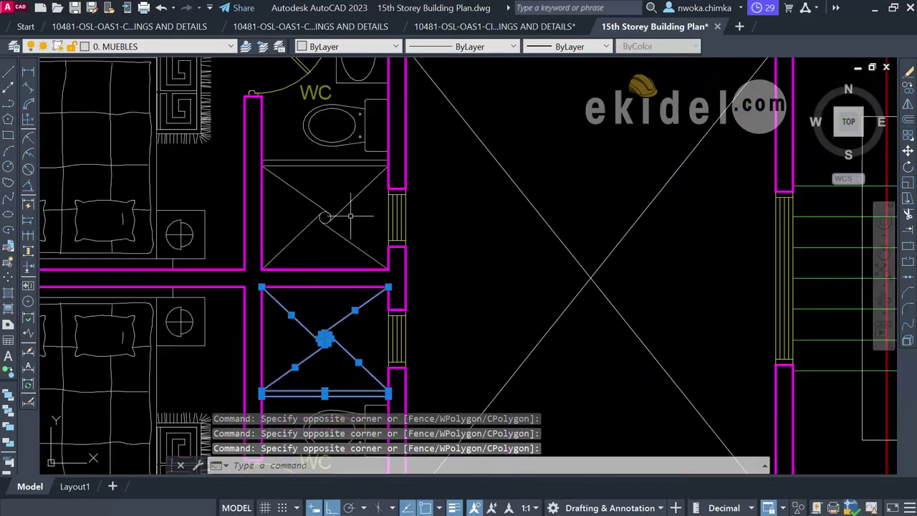
{"action": "left_click", "coordinate": [351, 216]}
{"action": "left_click", "coordinate": [298, 161]}
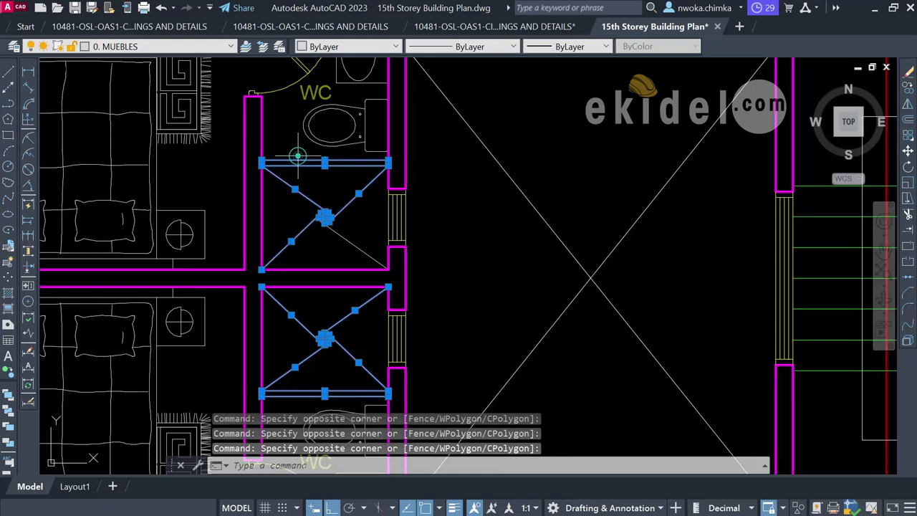
{"action": "scroll", "coordinate": [298, 172], "scroll_direction": "down", "scroll_amount": 3}
{"action": "scroll", "coordinate": [298, 182], "scroll_direction": "up", "scroll_amount": 6}
{"action": "left_click", "coordinate": [298, 188]}
{"action": "left_click", "coordinate": [215, 254]}
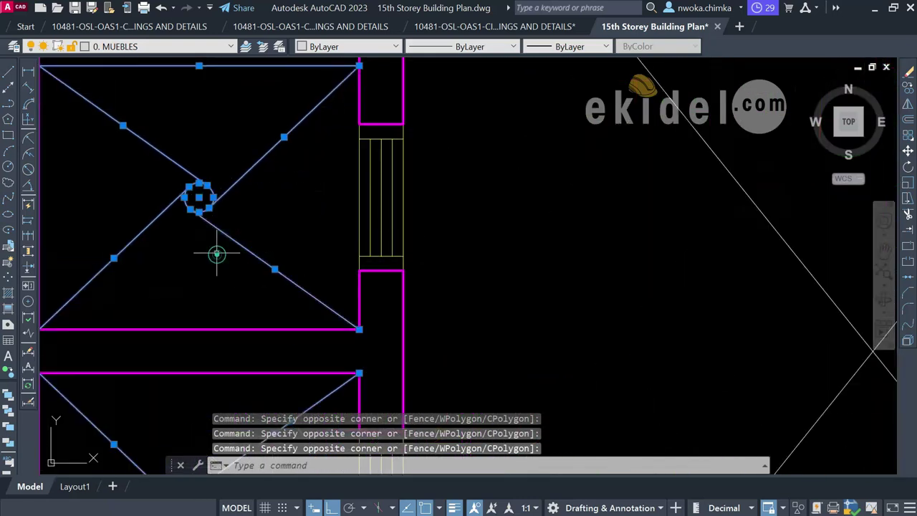
{"action": "scroll", "coordinate": [287, 165], "scroll_direction": "down", "scroll_amount": 5}
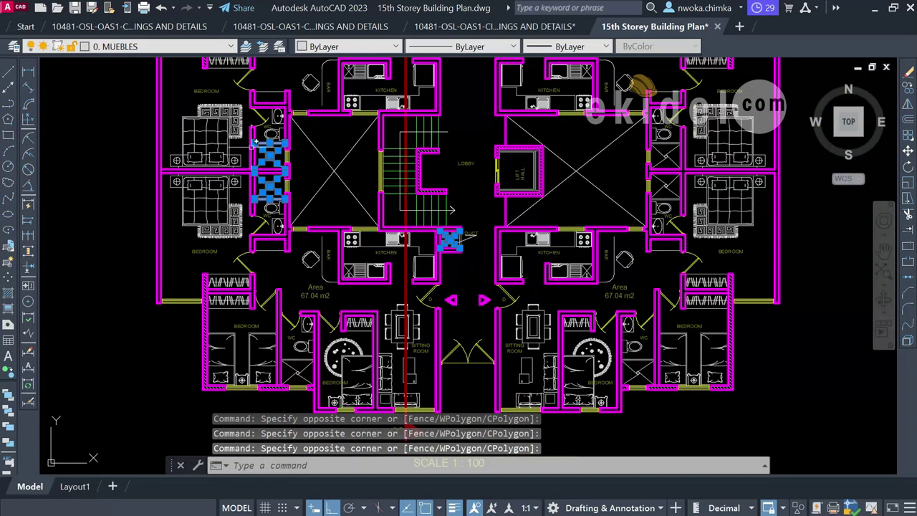
{"action": "scroll", "coordinate": [252, 143], "scroll_direction": "up", "scroll_amount": 4}
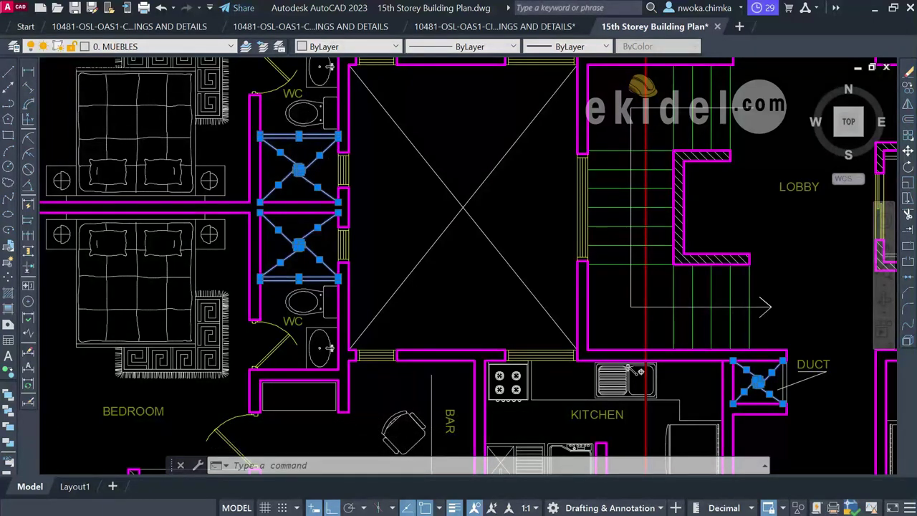
- Add the shower symbols of the lower-left and lower-right WCs to the selection
{"action": "scroll", "coordinate": [352, 179], "scroll_direction": "down", "scroll_amount": 6}
{"action": "scroll", "coordinate": [362, 312], "scroll_direction": "up", "scroll_amount": 9}
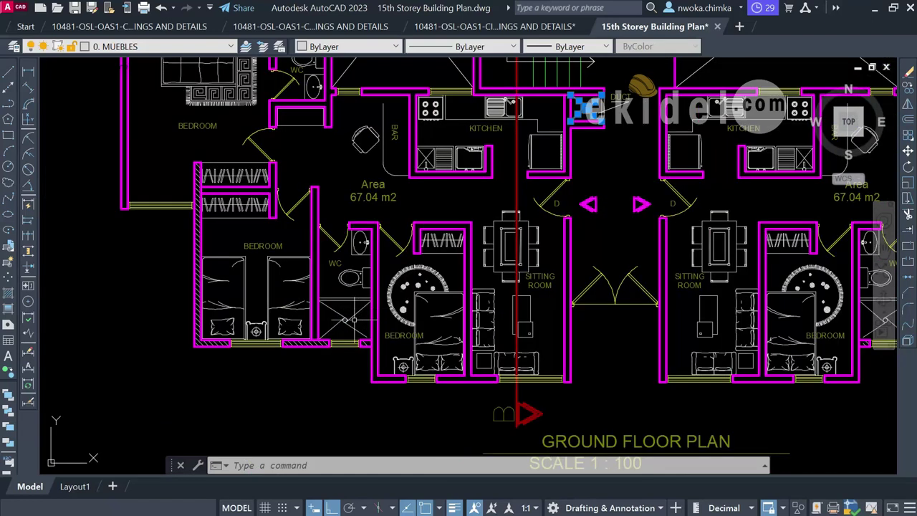
{"action": "left_click", "coordinate": [361, 331]}
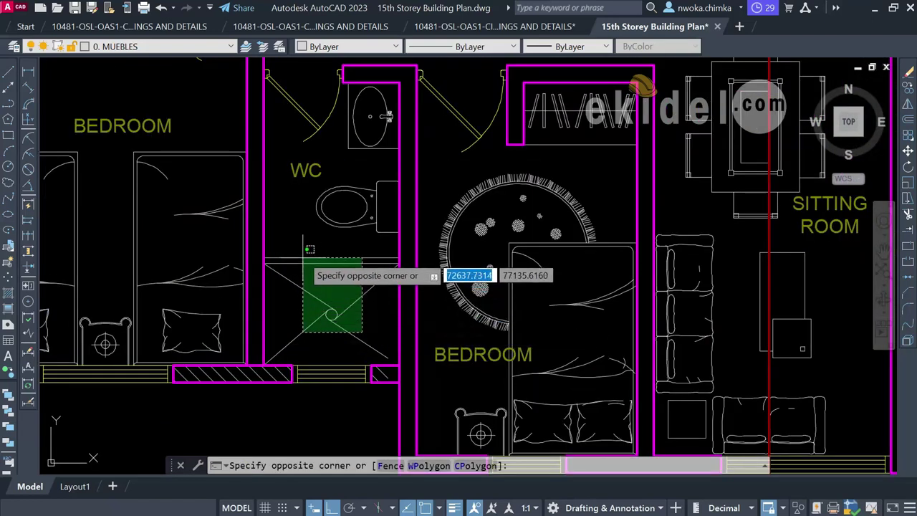
{"action": "left_click", "coordinate": [303, 242]}
{"action": "scroll", "coordinate": [295, 274], "scroll_direction": "down", "scroll_amount": 7}
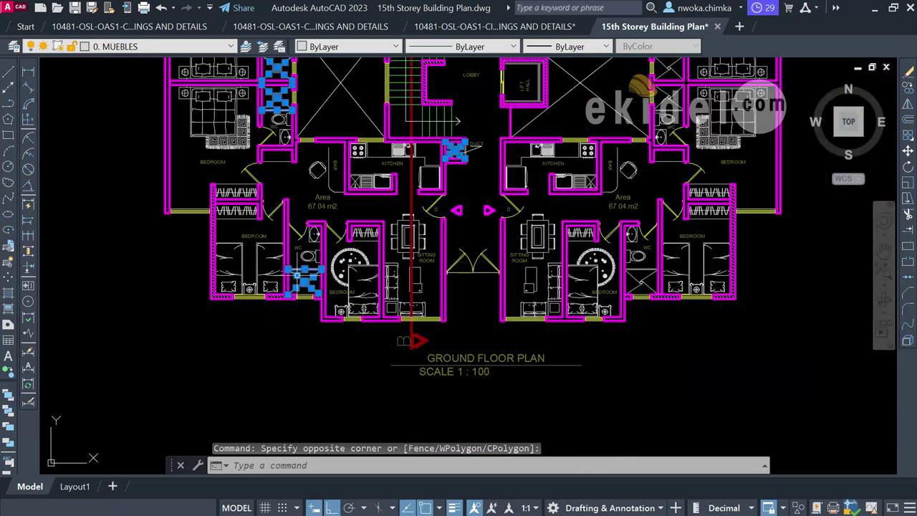
{"action": "scroll", "coordinate": [657, 274], "scroll_direction": "up", "scroll_amount": 8}
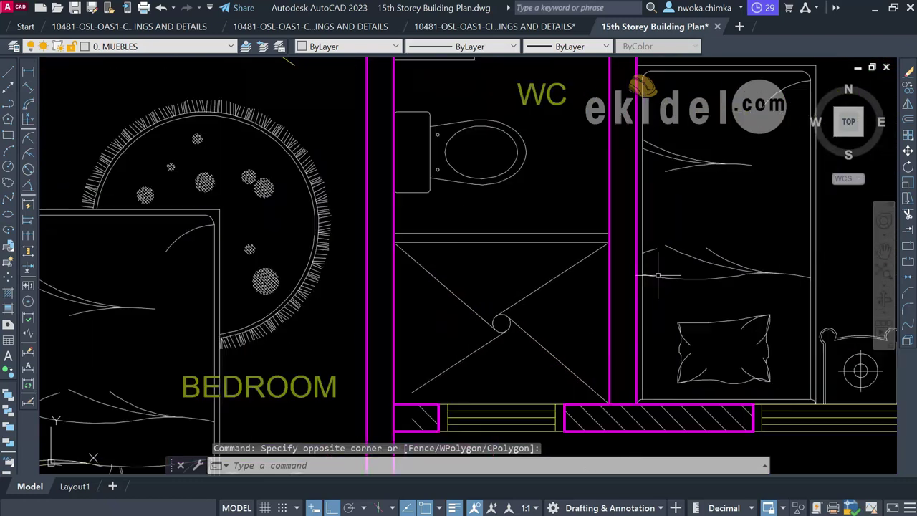
{"action": "left_click", "coordinate": [588, 214]}
{"action": "left_click", "coordinate": [455, 349]}
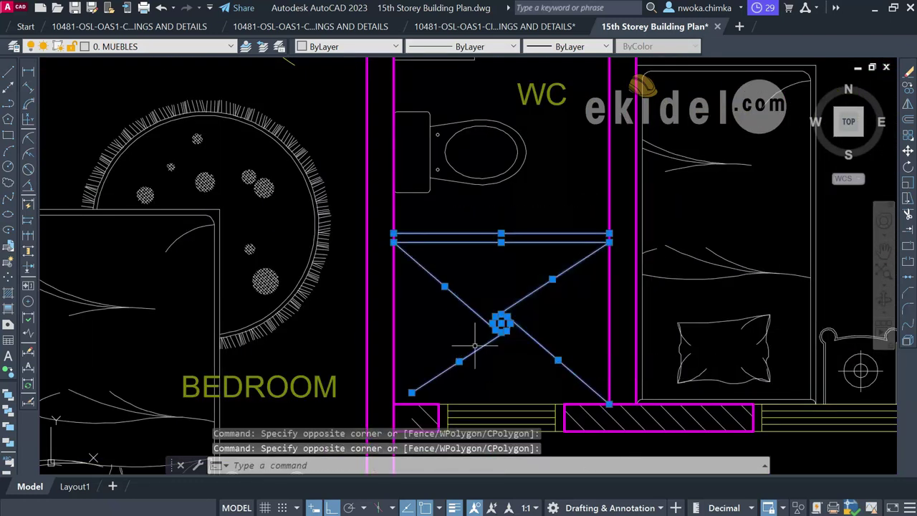
- Add the shower symbols of the two back-to-back WCs beside the right-hand bedrooms to the selection
{"action": "scroll", "coordinate": [501, 308], "scroll_direction": "down", "scroll_amount": 6}
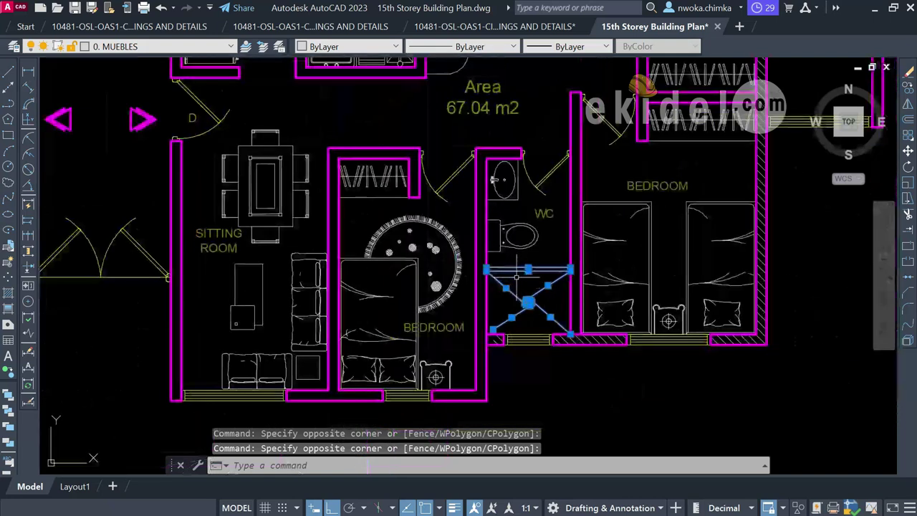
{"action": "scroll", "coordinate": [527, 304], "scroll_direction": "down", "scroll_amount": 2}
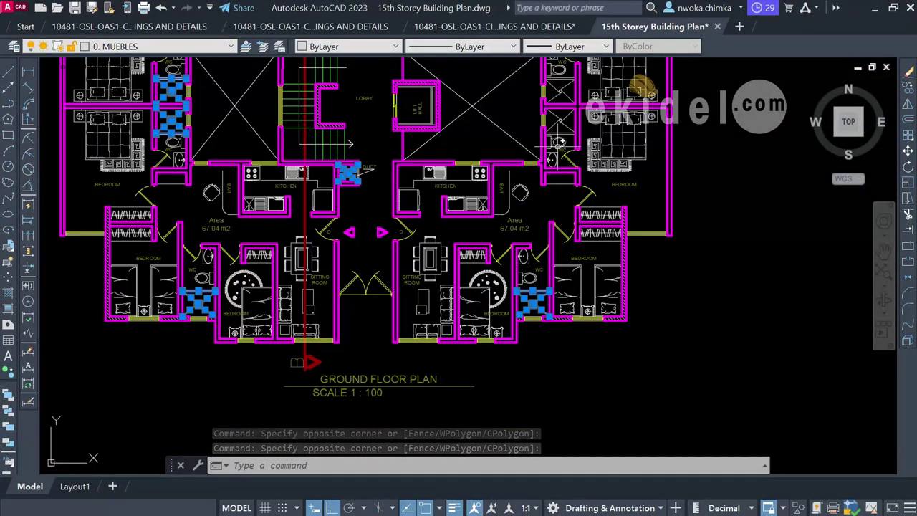
{"action": "scroll", "coordinate": [412, 351], "scroll_direction": "down", "scroll_amount": 2}
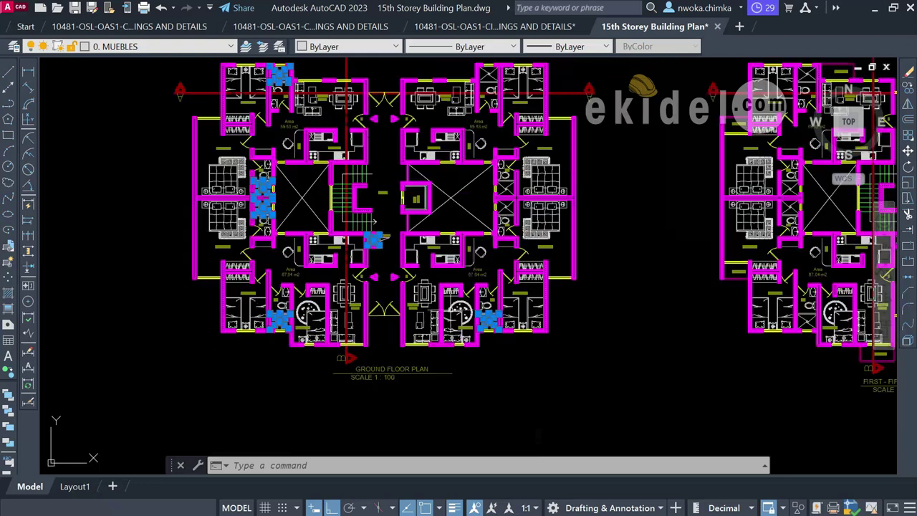
{"action": "scroll", "coordinate": [506, 166], "scroll_direction": "up", "scroll_amount": 8}
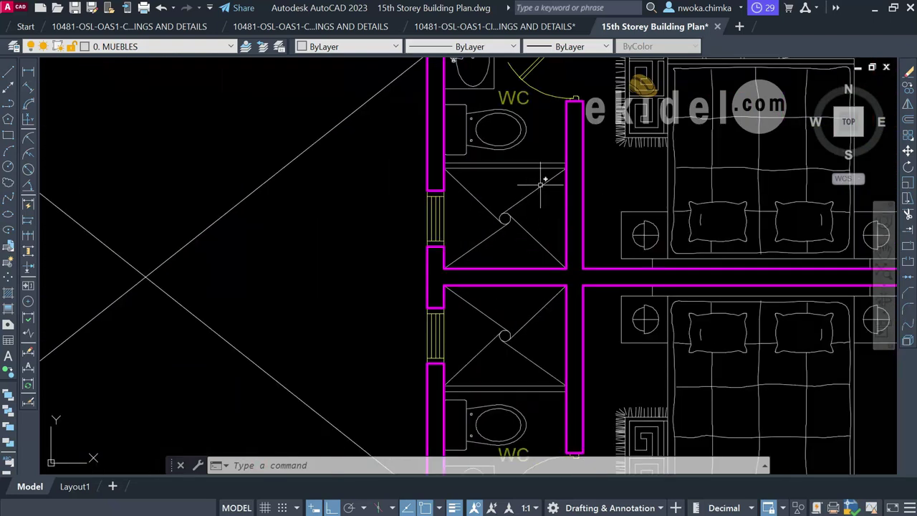
{"action": "left_click", "coordinate": [477, 245]}
{"action": "scroll", "coordinate": [510, 215], "scroll_direction": "down", "scroll_amount": 2}
{"action": "scroll", "coordinate": [530, 263], "scroll_direction": "up", "scroll_amount": 2}
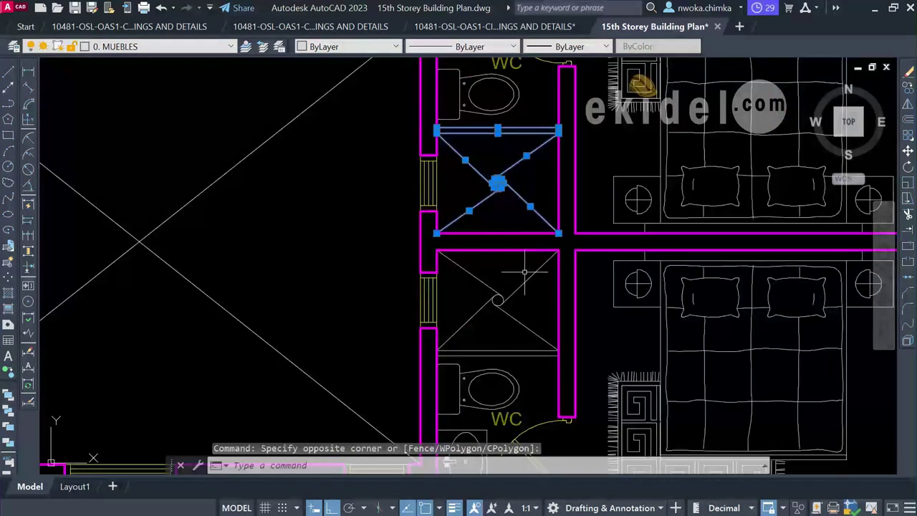
{"action": "left_click", "coordinate": [524, 272]}
{"action": "left_click", "coordinate": [475, 355]}
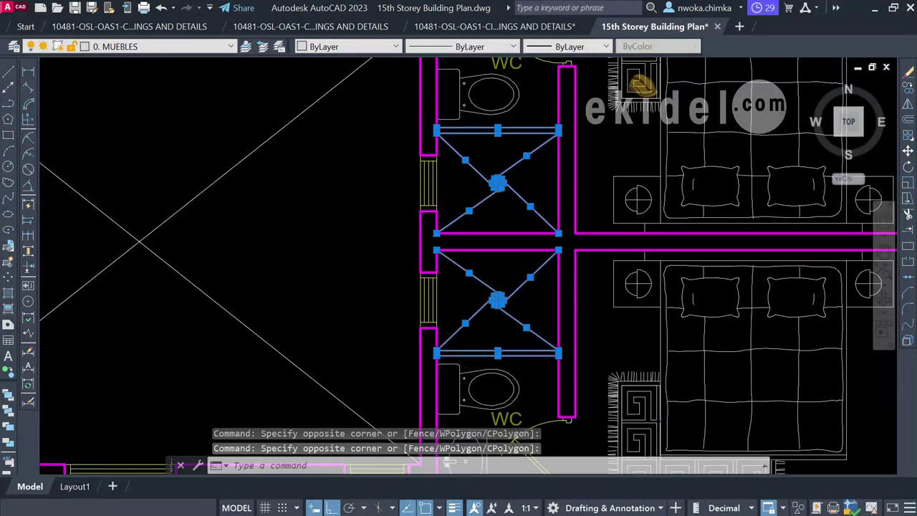
- Add the shower symbol of the upper-right WC to the selection and check the selected symbols across the ground floor plan
{"action": "scroll", "coordinate": [552, 256], "scroll_direction": "down", "scroll_amount": 4}
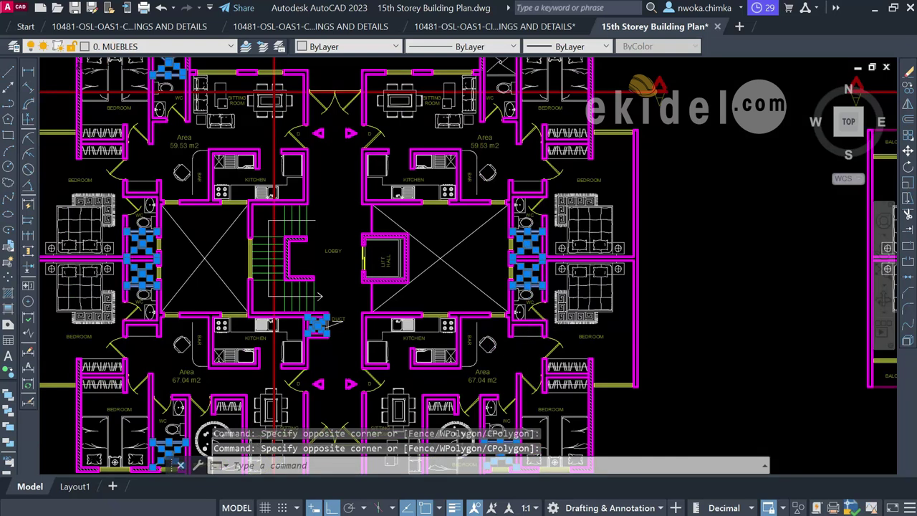
{"action": "scroll", "coordinate": [526, 203], "scroll_direction": "down", "scroll_amount": 1}
{"action": "scroll", "coordinate": [511, 111], "scroll_direction": "up", "scroll_amount": 6}
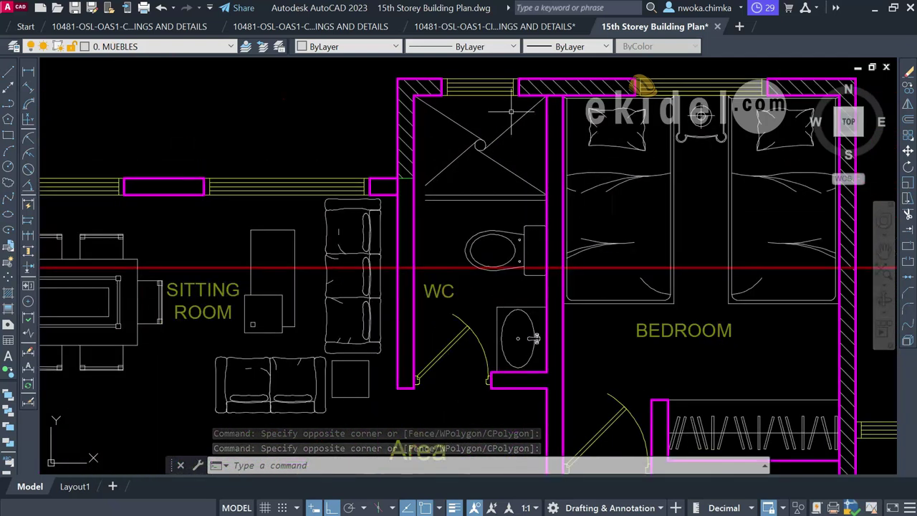
{"action": "left_click", "coordinate": [510, 111]}
{"action": "left_click", "coordinate": [439, 191]}
{"action": "scroll", "coordinate": [523, 161], "scroll_direction": "down", "scroll_amount": 4}
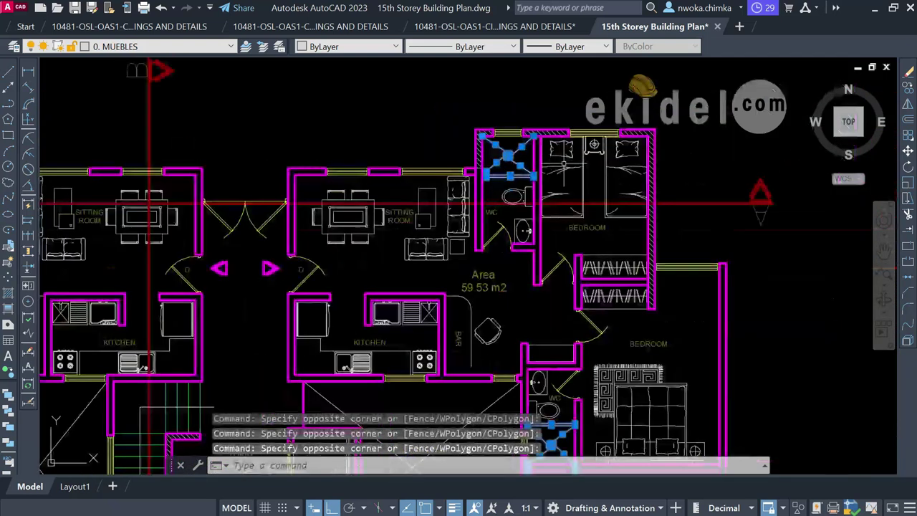
{"action": "scroll", "coordinate": [623, 164], "scroll_direction": "down", "scroll_amount": 2}
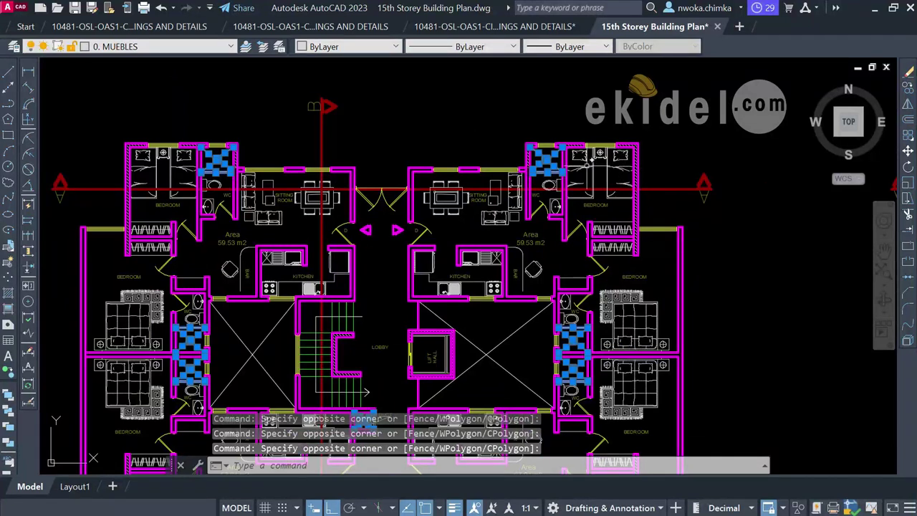
{"action": "scroll", "coordinate": [566, 113], "scroll_direction": "down", "scroll_amount": 2}
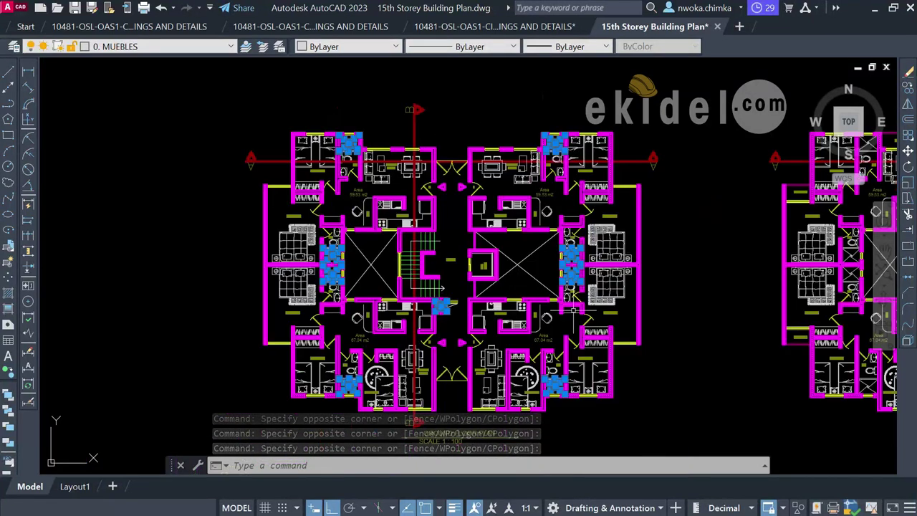
{"action": "scroll", "coordinate": [546, 309], "scroll_direction": "up", "scroll_amount": 4}
{"action": "scroll", "coordinate": [499, 272], "scroll_direction": "down", "scroll_amount": 2}
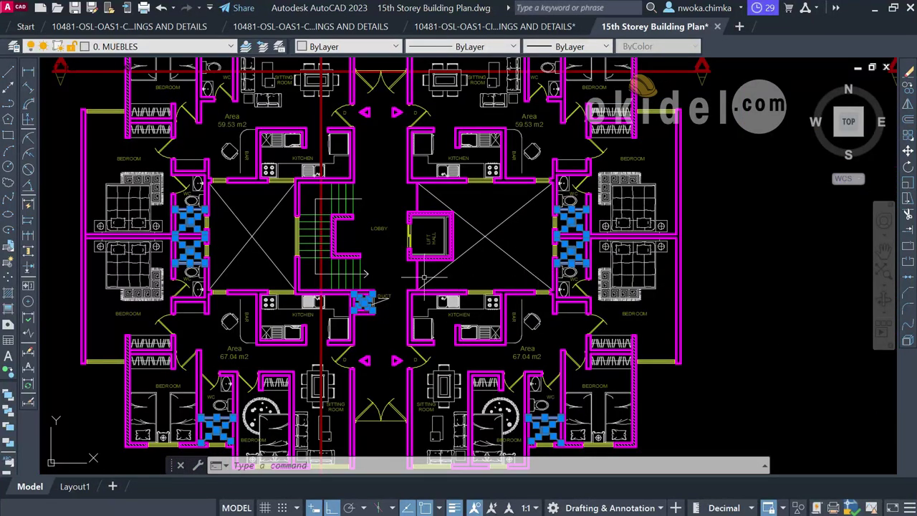
{"action": "scroll", "coordinate": [444, 240], "scroll_direction": "down", "scroll_amount": 2}
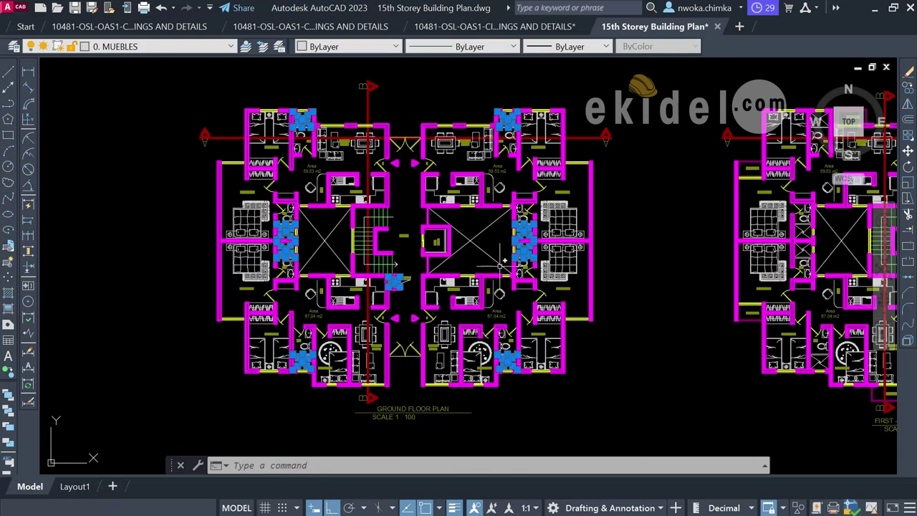
- Copy the selected duct and shower symbols onto the gridded ground floor plan, using the lift hall's upper-right outer wall corner as the reference point
{"action": "type", "text": "CP"}
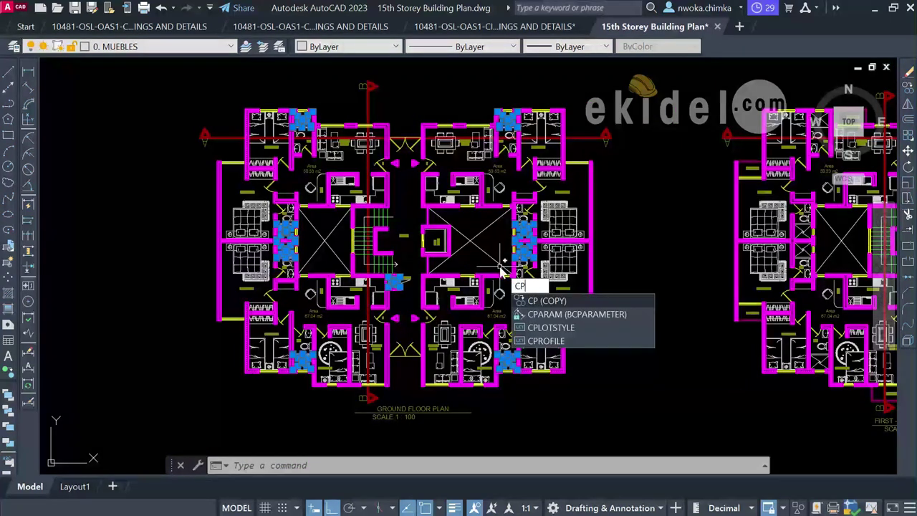
{"action": "key", "text": "Return"}
{"action": "scroll", "coordinate": [427, 240], "scroll_direction": "up", "scroll_amount": 8}
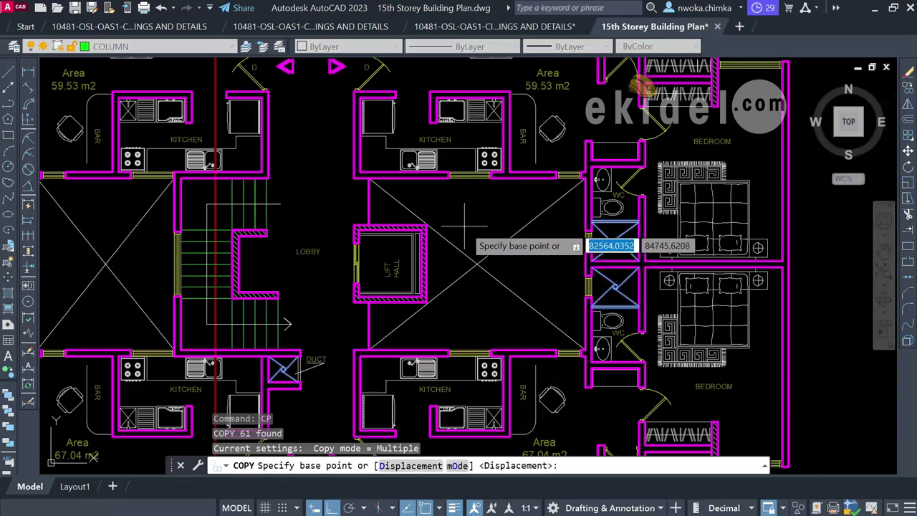
{"action": "scroll", "coordinate": [419, 219], "scroll_direction": "up", "scroll_amount": 8}
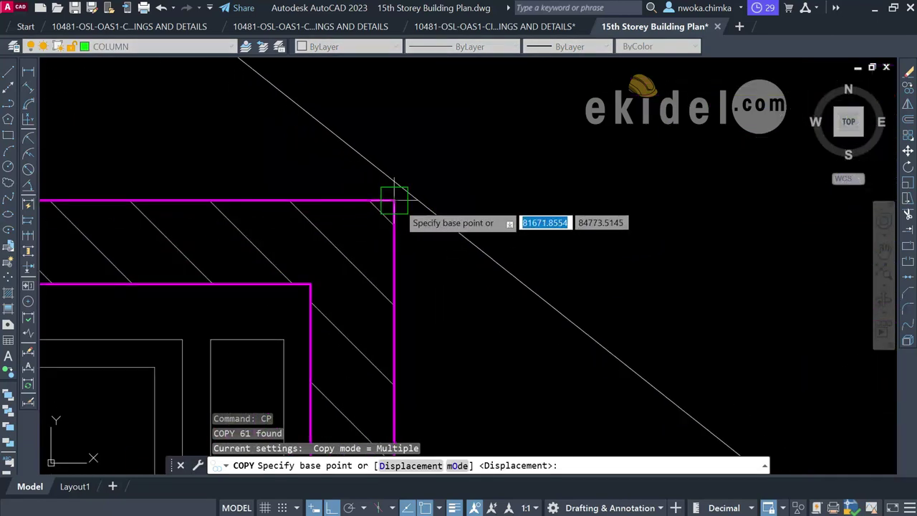
{"action": "left_click", "coordinate": [396, 201]}
{"action": "scroll", "coordinate": [396, 202], "scroll_direction": "down", "scroll_amount": 12}
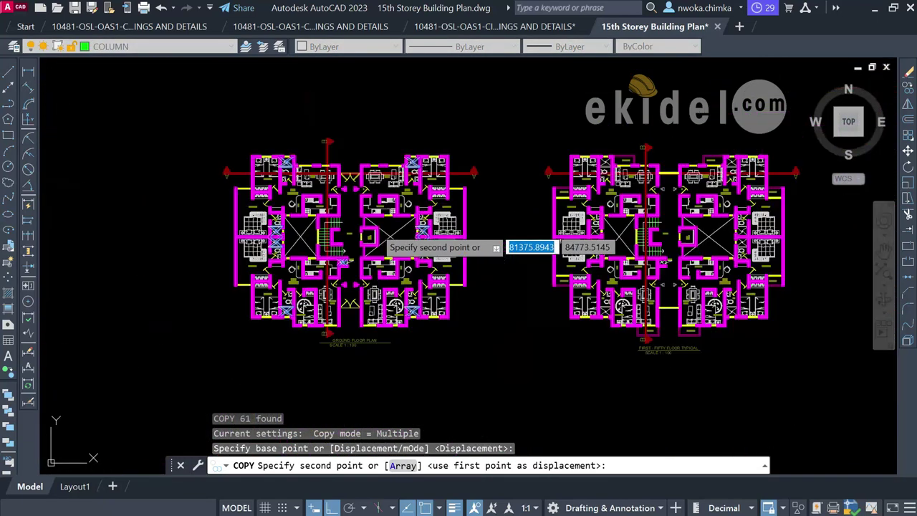
{"action": "scroll", "coordinate": [315, 254], "scroll_direction": "down", "scroll_amount": 8}
{"action": "scroll", "coordinate": [343, 257], "scroll_direction": "up", "scroll_amount": 2}
{"action": "scroll", "coordinate": [627, 290], "scroll_direction": "up", "scroll_amount": 10}
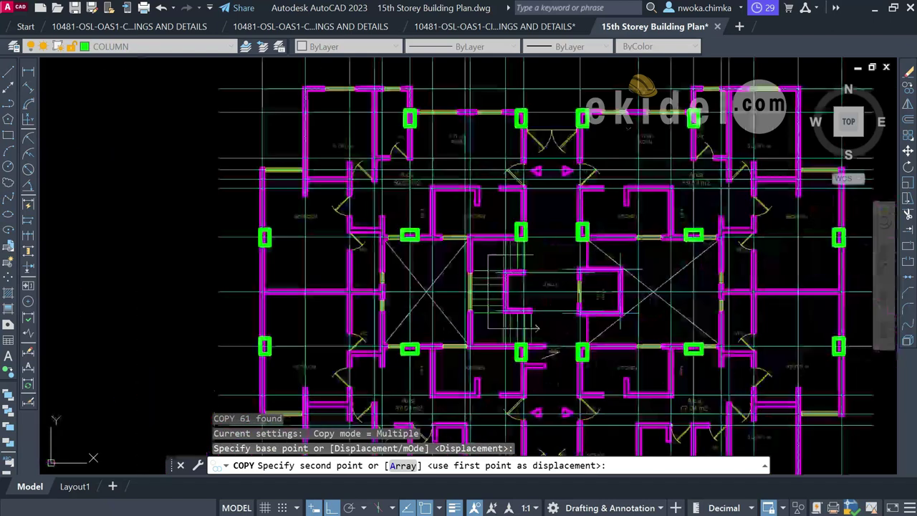
{"action": "scroll", "coordinate": [645, 257], "scroll_direction": "up", "scroll_amount": 8}
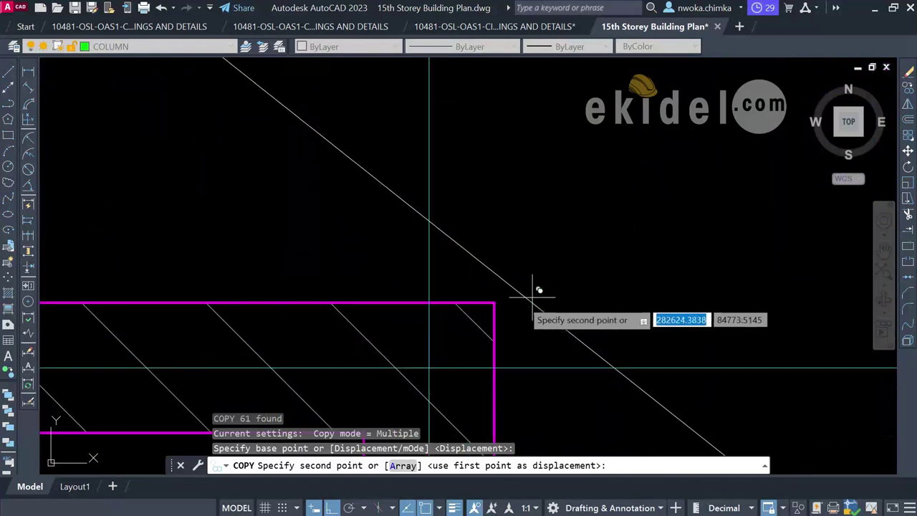
{"action": "left_click", "coordinate": [501, 295]}
{"action": "scroll", "coordinate": [538, 199], "scroll_direction": "down", "scroll_amount": 6}
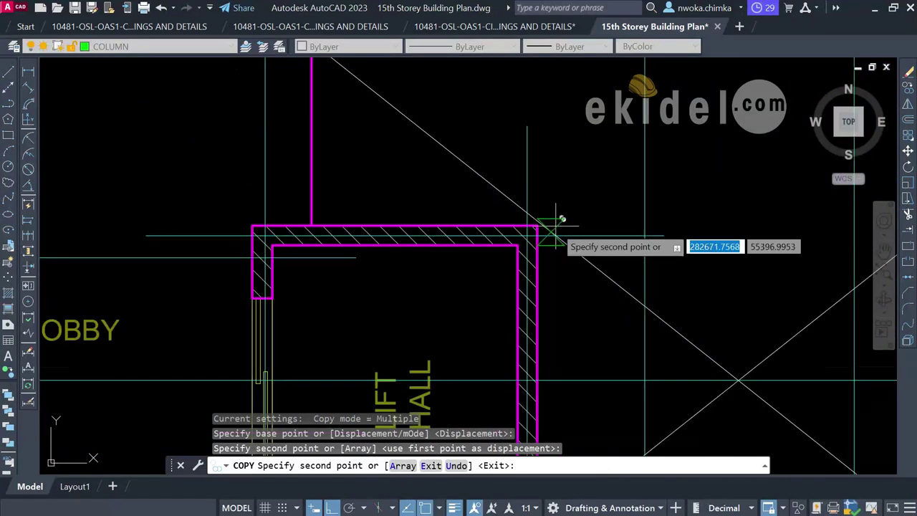
{"action": "scroll", "coordinate": [561, 265], "scroll_direction": "down", "scroll_amount": 5}
{"action": "key", "text": "Escape"}
- Examine the copied shower symbols in the back-to-back WCs beside the left-hand bedrooms and across the gridded ground floor plan
{"action": "scroll", "coordinate": [300, 277], "scroll_direction": "up", "scroll_amount": 6}
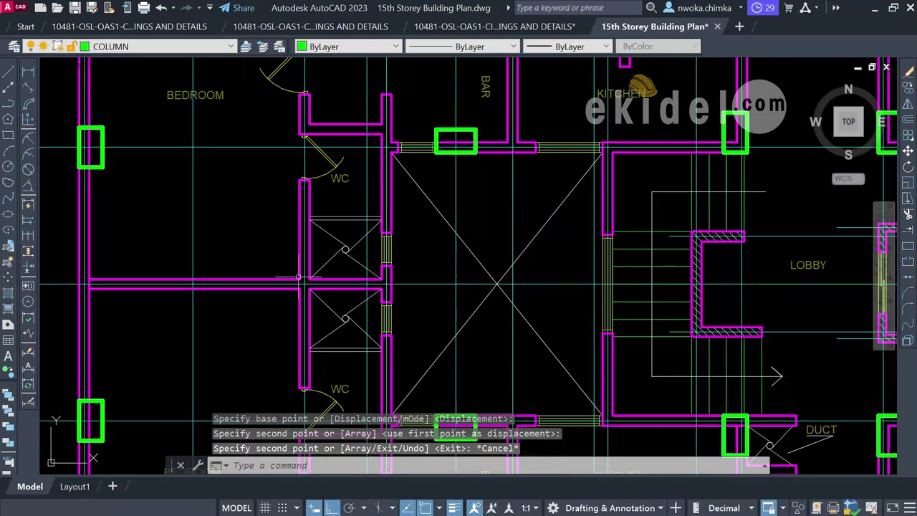
{"action": "scroll", "coordinate": [319, 213], "scroll_direction": "up", "scroll_amount": 2}
{"action": "scroll", "coordinate": [439, 233], "scroll_direction": "up", "scroll_amount": 4}
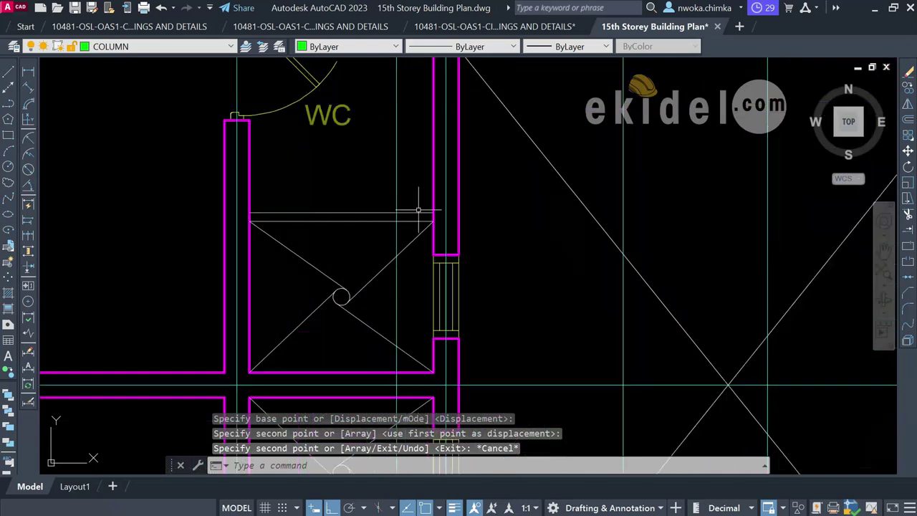
{"action": "scroll", "coordinate": [435, 220], "scroll_direction": "down", "scroll_amount": 2}
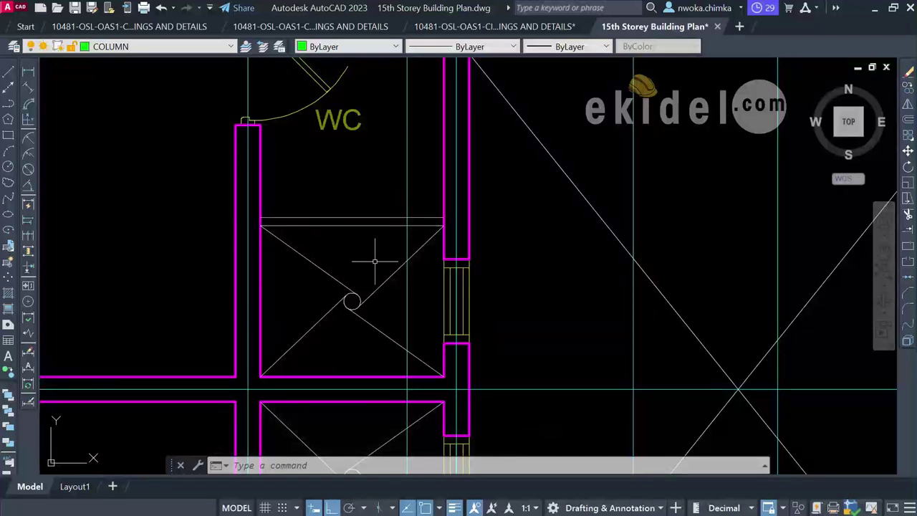
{"action": "scroll", "coordinate": [419, 247], "scroll_direction": "down", "scroll_amount": 4}
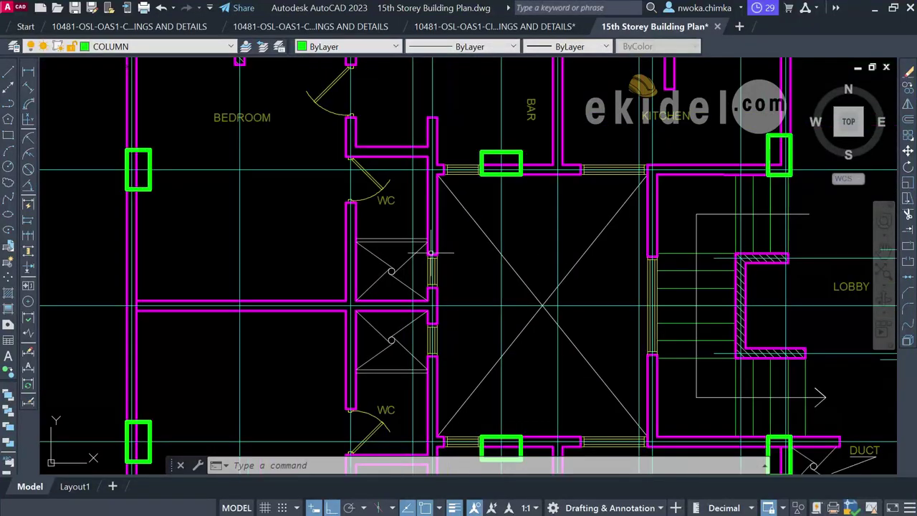
{"action": "scroll", "coordinate": [368, 385], "scroll_direction": "up", "scroll_amount": 2}
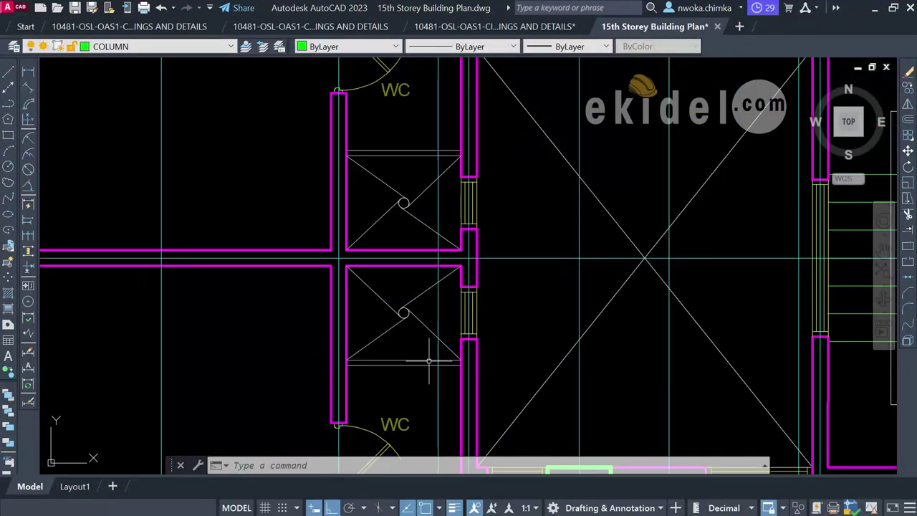
{"action": "scroll", "coordinate": [429, 281], "scroll_direction": "down", "scroll_amount": 5}
{"action": "scroll", "coordinate": [483, 285], "scroll_direction": "down", "scroll_amount": 2}
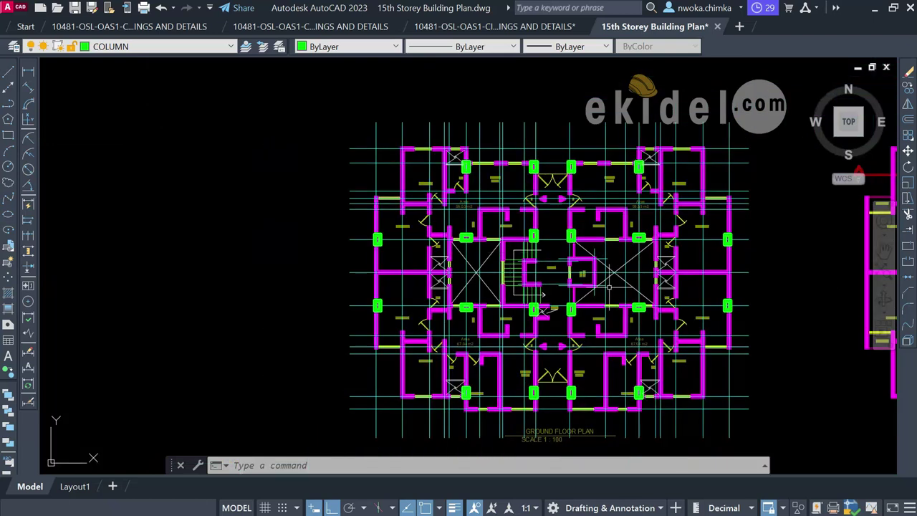
- Examine the column layout around the lift hall and the outer bedroom corners of the gridded ground floor plan
{"action": "scroll", "coordinate": [609, 281], "scroll_direction": "up", "scroll_amount": 2}
{"action": "scroll", "coordinate": [558, 230], "scroll_direction": "up", "scroll_amount": 2}
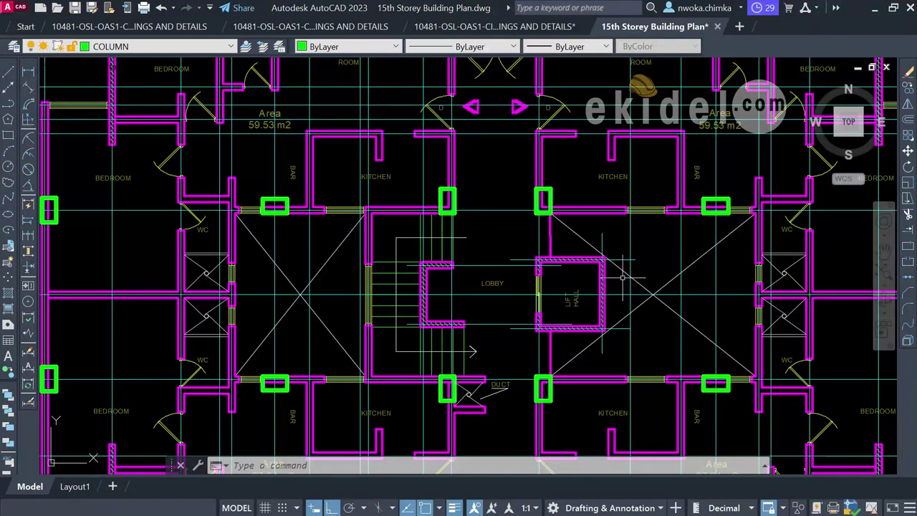
{"action": "scroll", "coordinate": [537, 234], "scroll_direction": "down", "scroll_amount": 4}
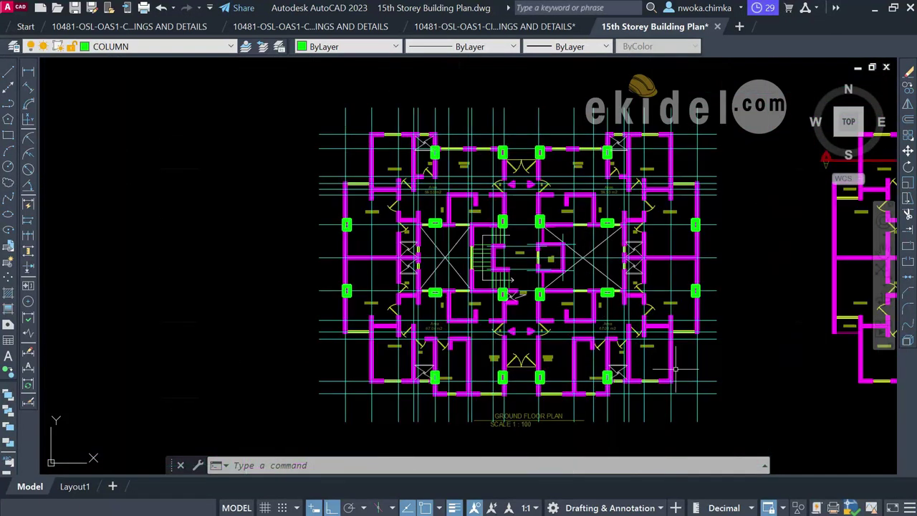
{"action": "scroll", "coordinate": [678, 355], "scroll_direction": "up", "scroll_amount": 2}
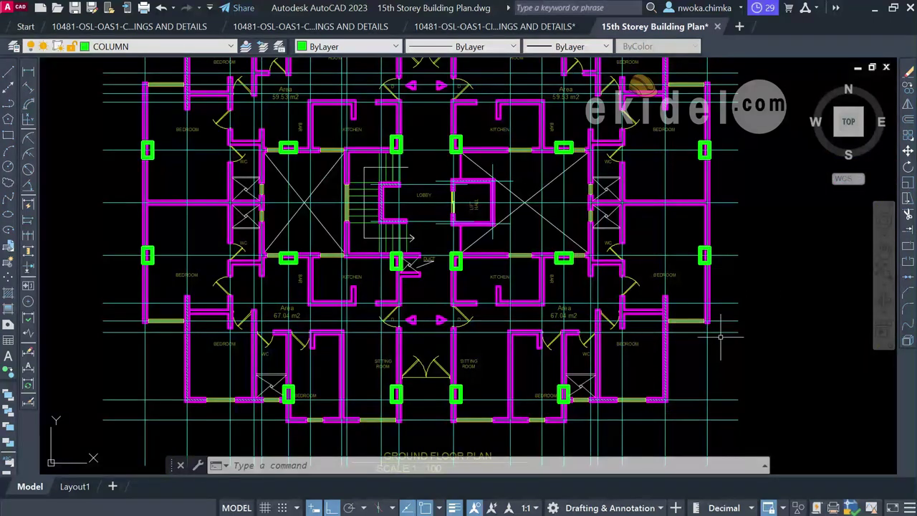
{"action": "scroll", "coordinate": [721, 337], "scroll_direction": "up", "scroll_amount": 2}
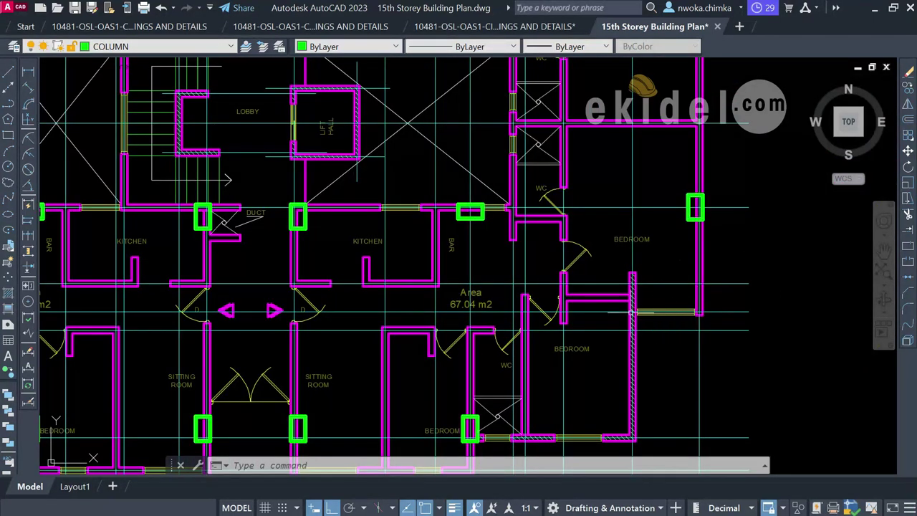
{"action": "scroll", "coordinate": [633, 301], "scroll_direction": "down", "scroll_amount": 2}
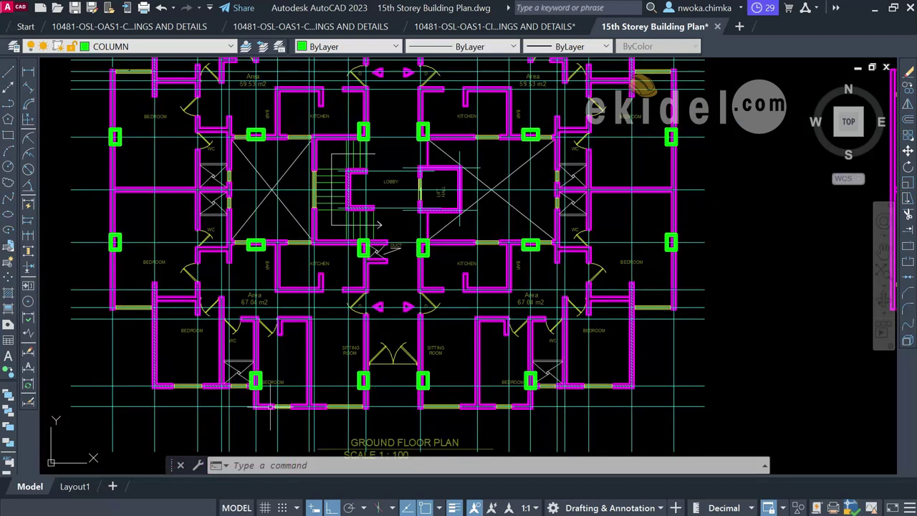
{"action": "scroll", "coordinate": [278, 406], "scroll_direction": "up", "scroll_amount": 3}
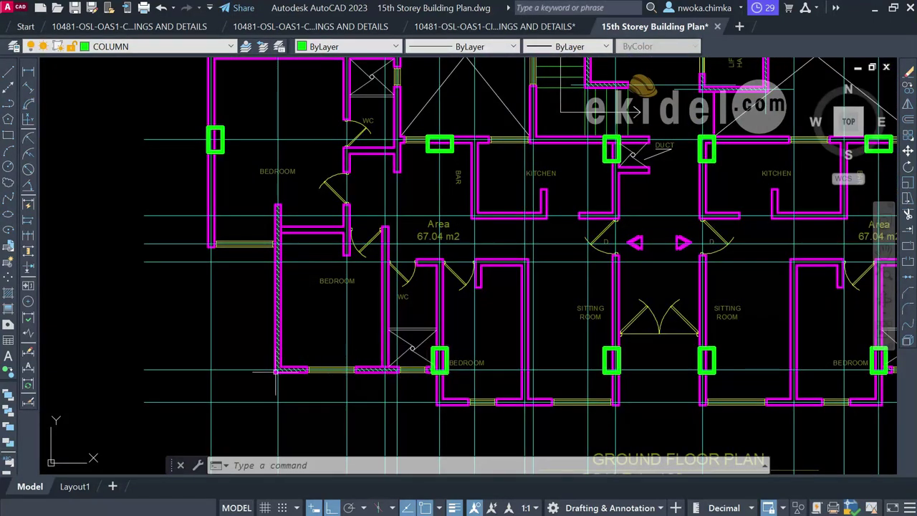
{"action": "scroll", "coordinate": [244, 255], "scroll_direction": "down", "scroll_amount": 8}
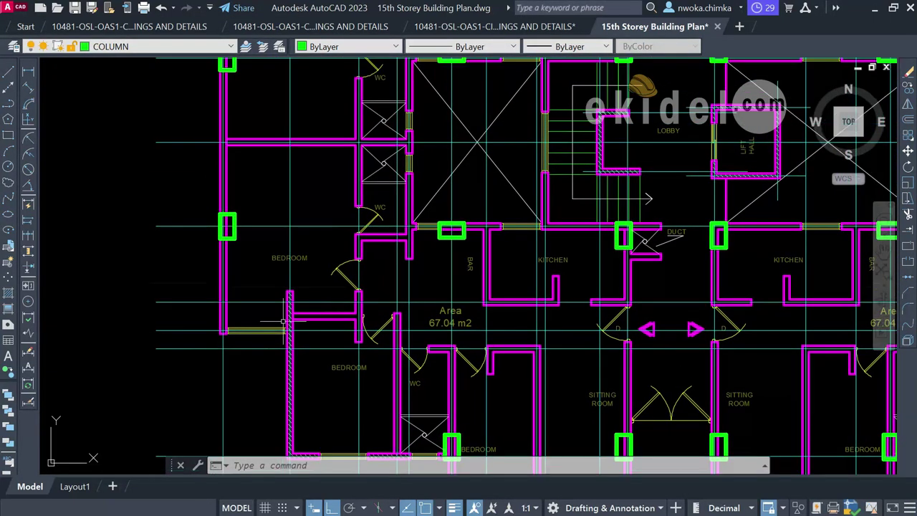
{"action": "middle_click_drag", "start_coordinate": [315, 256], "coordinate": [322, 250]}
{"action": "scroll", "coordinate": [315, 166], "scroll_direction": "up", "scroll_amount": 4}
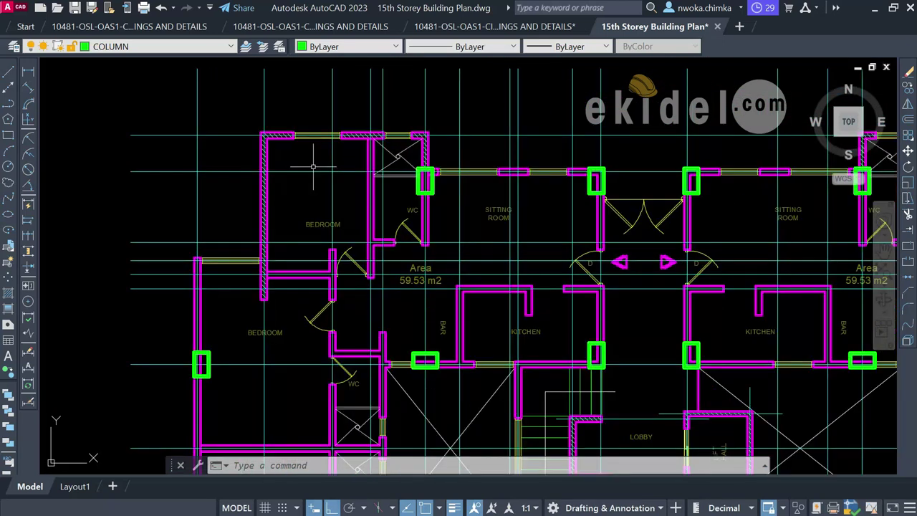
{"action": "scroll", "coordinate": [312, 166], "scroll_direction": "down", "scroll_amount": 5}
{"action": "scroll", "coordinate": [295, 274], "scroll_direction": "up", "scroll_amount": 8}
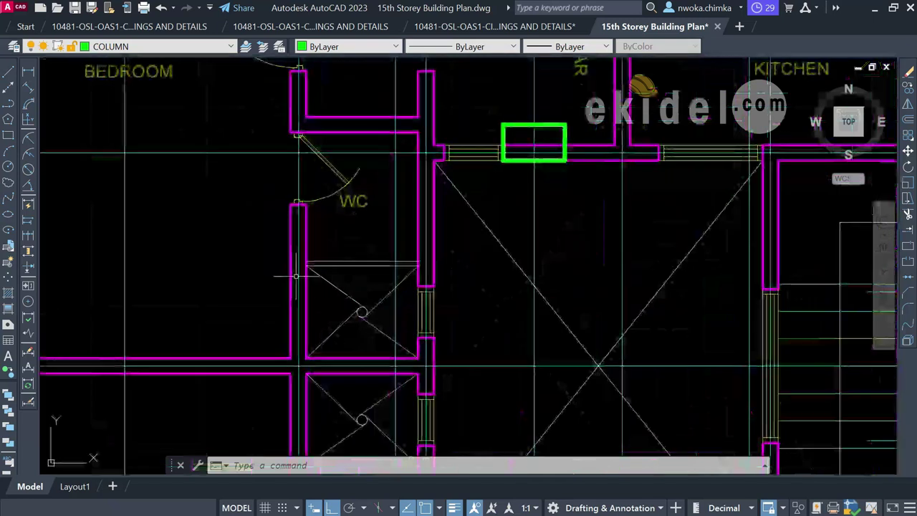
{"action": "scroll", "coordinate": [328, 267], "scroll_direction": "up", "scroll_amount": 2}
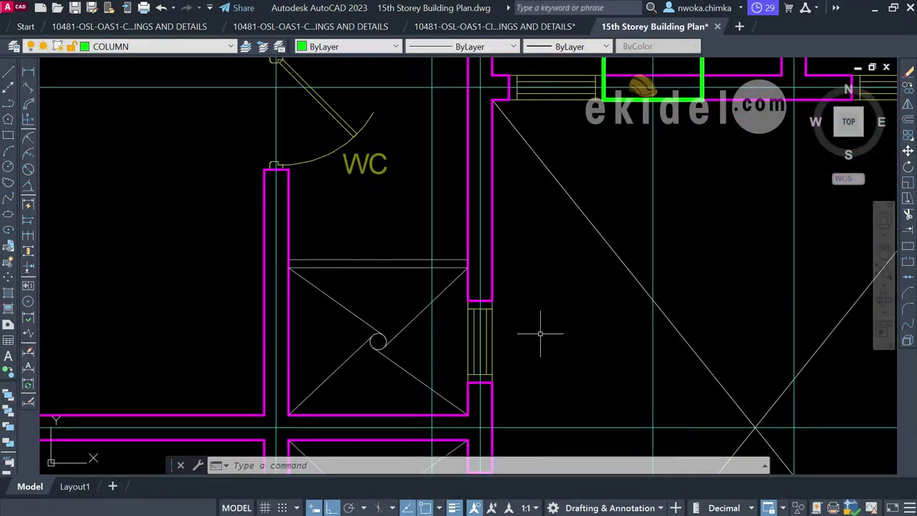
{"action": "key", "text": "Return"}
{"action": "scroll", "coordinate": [361, 266], "scroll_direction": "up", "scroll_amount": 5}
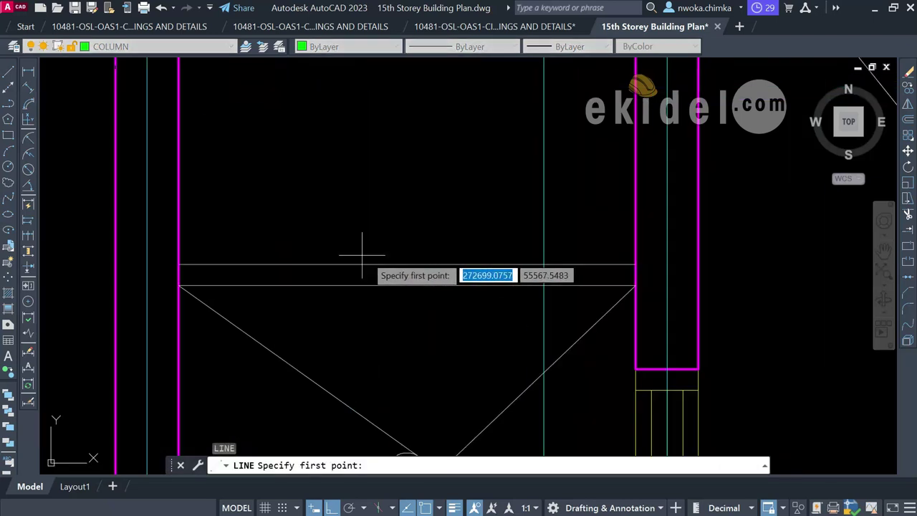
{"action": "left_click", "coordinate": [386, 264]}
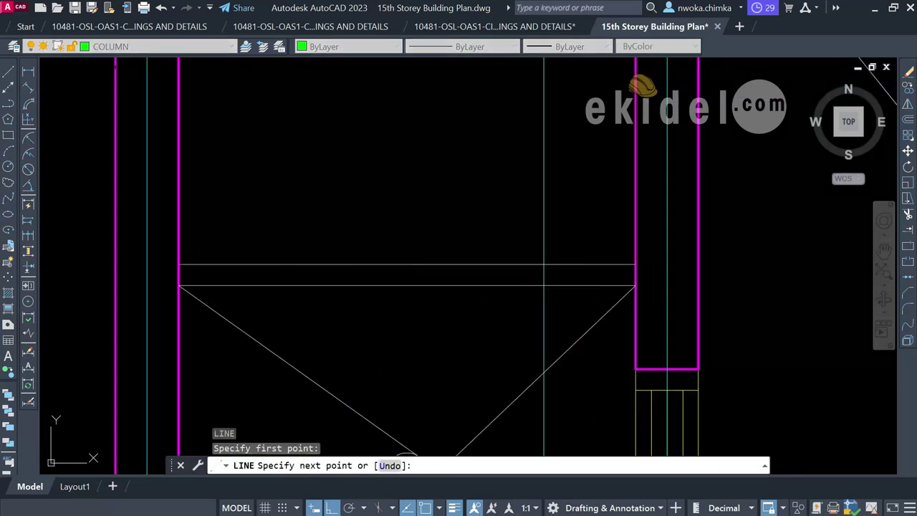
{"action": "key", "text": "Escape"}
- Make GRID the current layer and draw a short vertical line between the two parallel edge lines of the upper of the left-hand back-to-back showers
{"action": "left_click", "coordinate": [189, 46]}
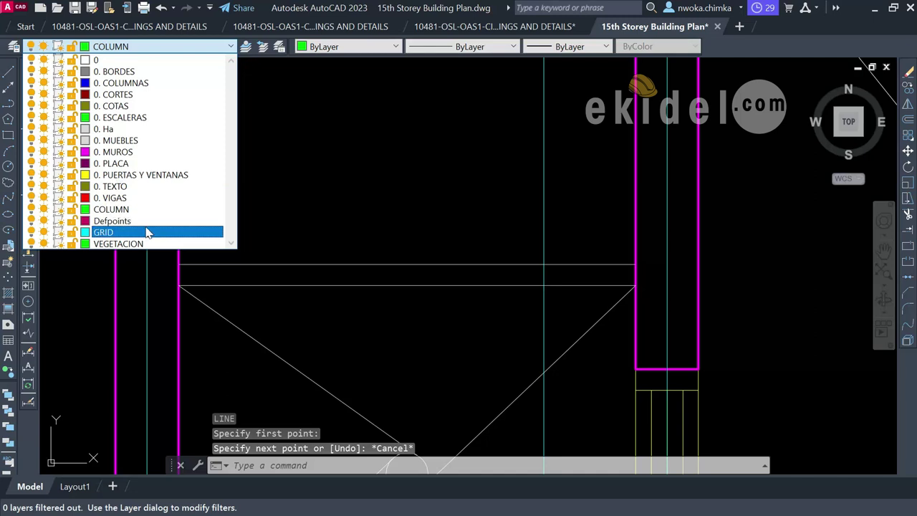
{"action": "left_click", "coordinate": [146, 227]}
{"action": "key", "text": "space"}
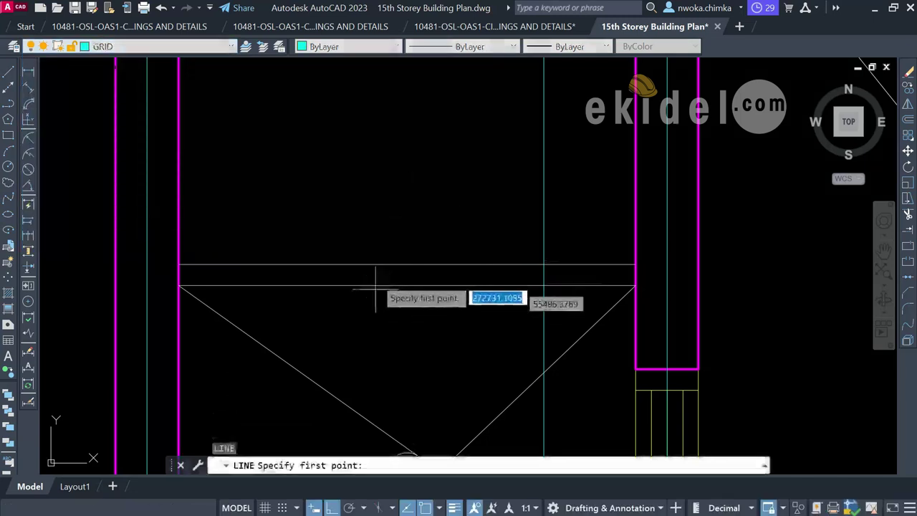
{"action": "left_click", "coordinate": [383, 264]}
{"action": "key", "text": "Escape"}
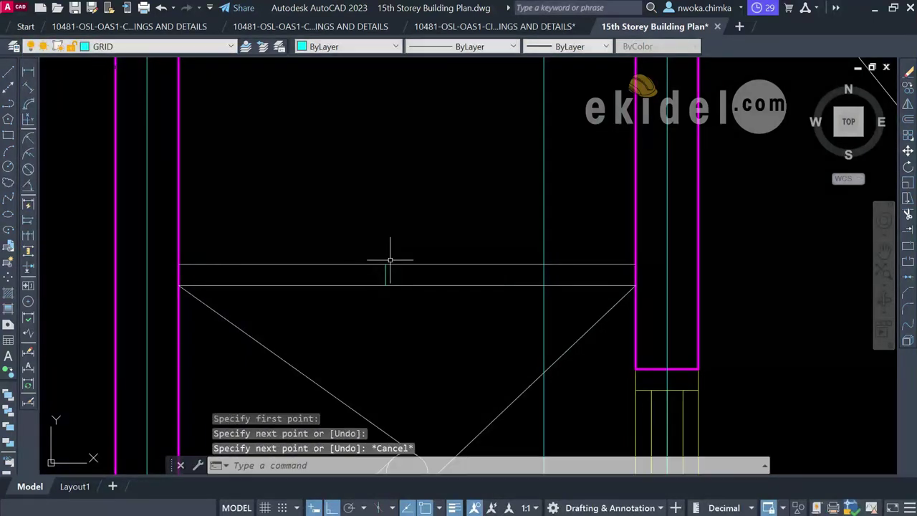
- Draw a horizontal construction line through the midpoint of the short line between the shower's two edge lines
{"action": "scroll", "coordinate": [394, 258], "scroll_direction": "up", "scroll_amount": 3}
{"action": "type", "text": "XL"}
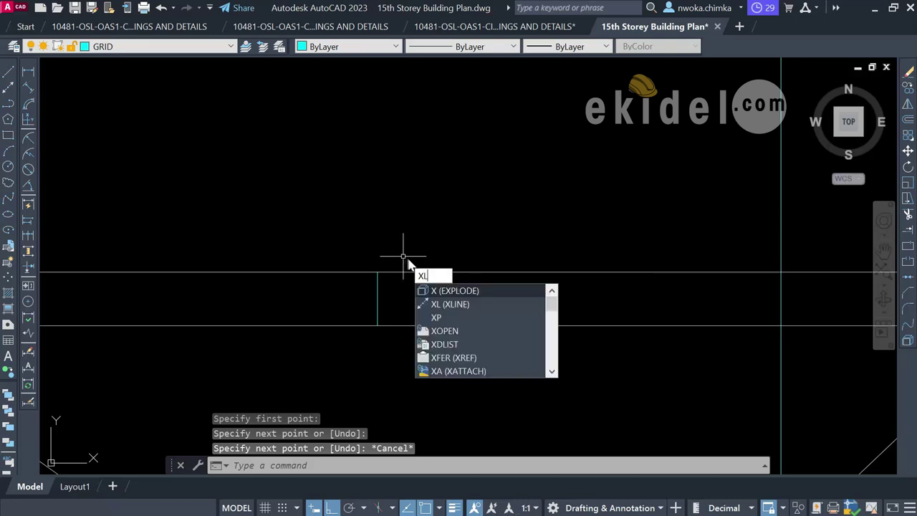
{"action": "key", "text": "Return"}
{"action": "type", "text": "H"}
{"action": "key", "text": "Return"}
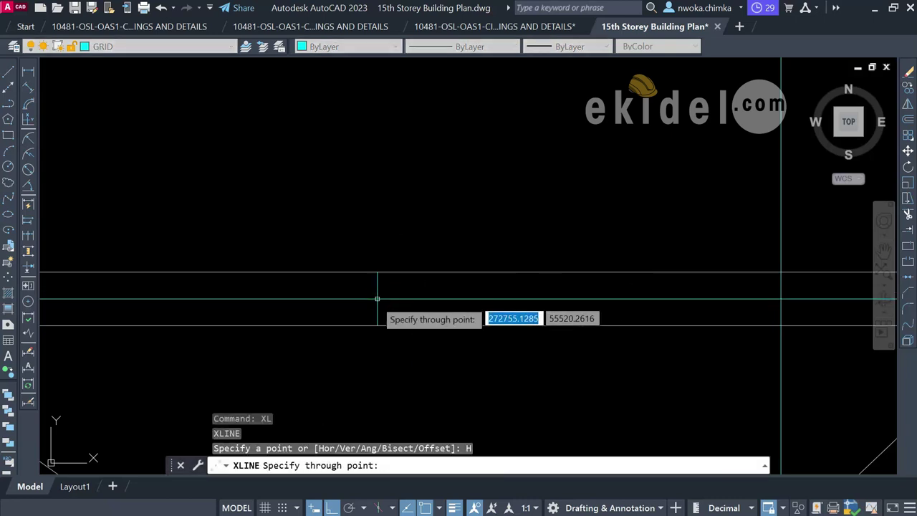
{"action": "left_click", "coordinate": [376, 302]}
{"action": "key", "text": "Escape"}
{"action": "scroll", "coordinate": [452, 258], "scroll_direction": "down", "scroll_amount": 2}
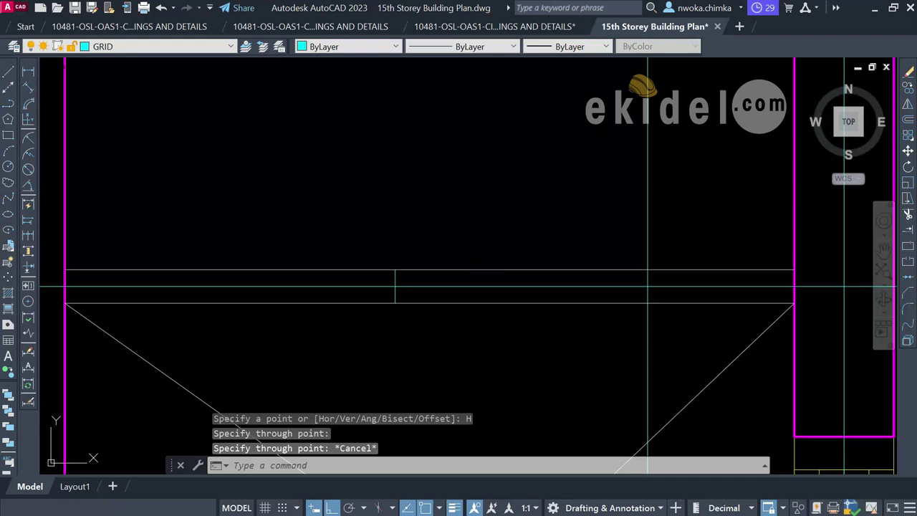
- Offset the horizontal construction line through the shower edge by 150 to both sides
{"action": "type", "text": "O"}
{"action": "key", "text": "Return"}
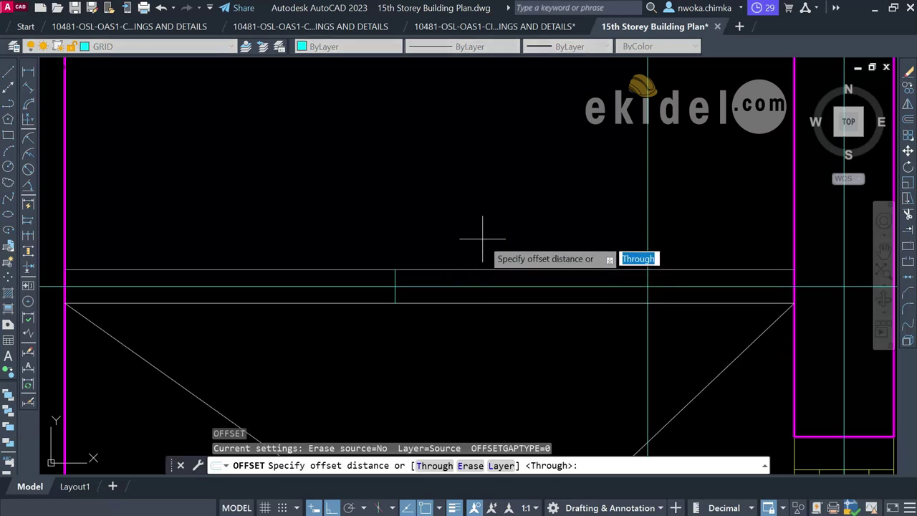
{"action": "scroll", "coordinate": [482, 238], "scroll_direction": "down", "scroll_amount": 2}
{"action": "scroll", "coordinate": [472, 247], "scroll_direction": "up", "scroll_amount": 2}
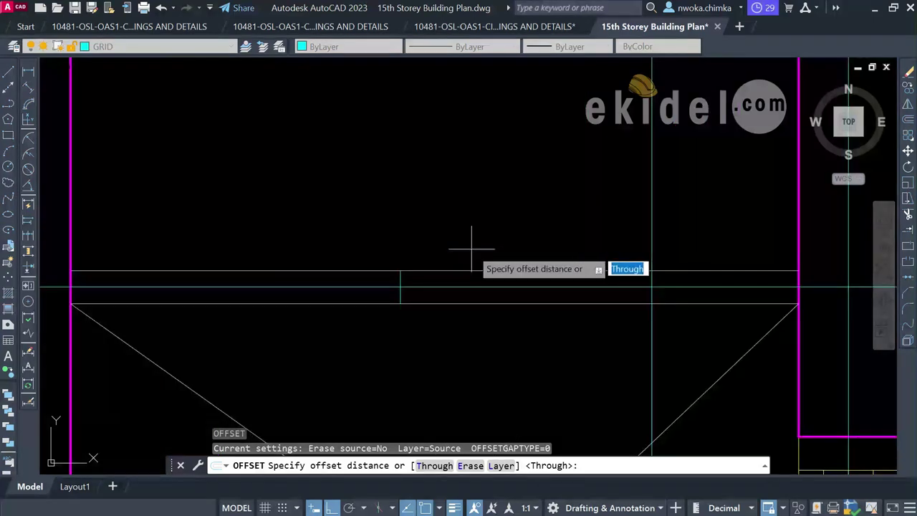
{"action": "scroll", "coordinate": [471, 247], "scroll_direction": "down", "scroll_amount": 3}
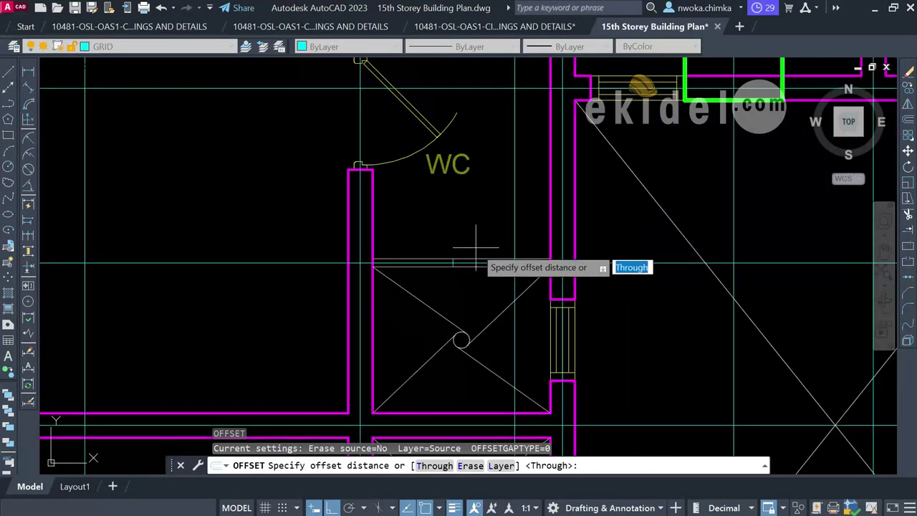
{"action": "scroll", "coordinate": [475, 247], "scroll_direction": "up", "scroll_amount": 2}
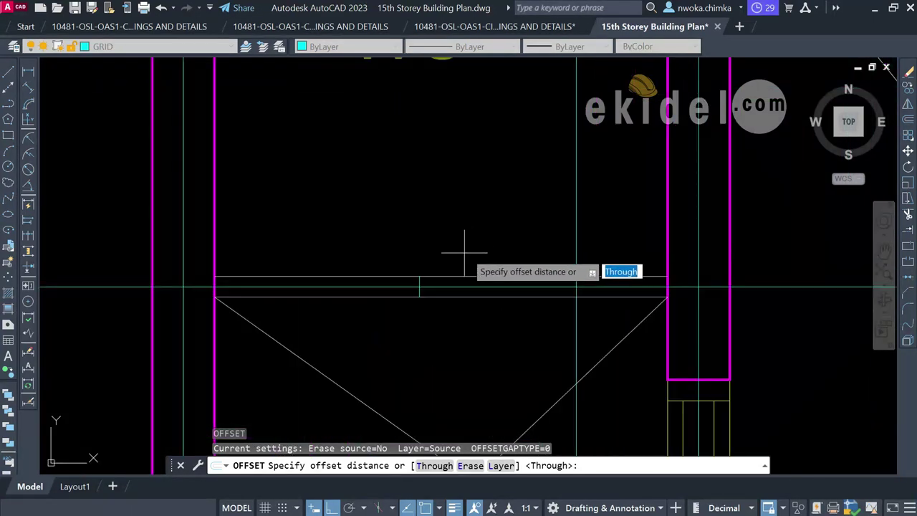
{"action": "type", "text": "150"}
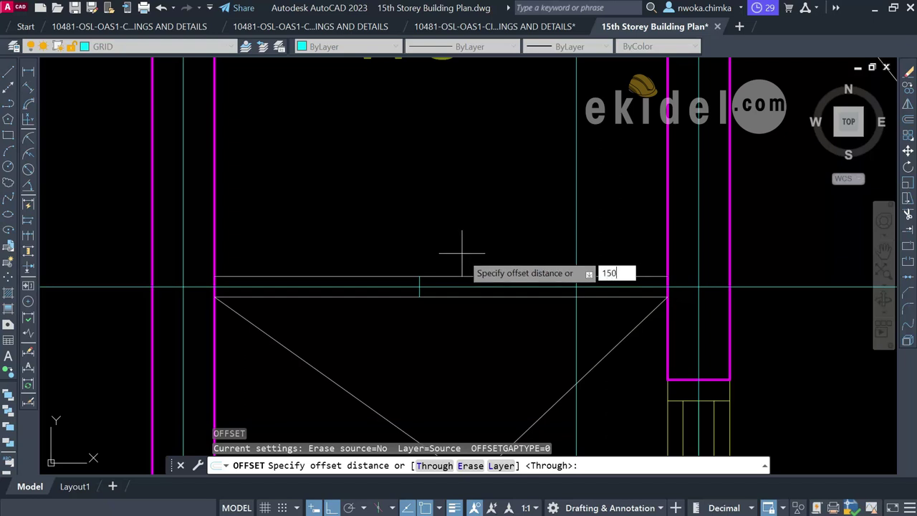
{"action": "key", "text": "Return"}
{"action": "left_click", "coordinate": [461, 286]}
{"action": "left_click", "coordinate": [464, 237]}
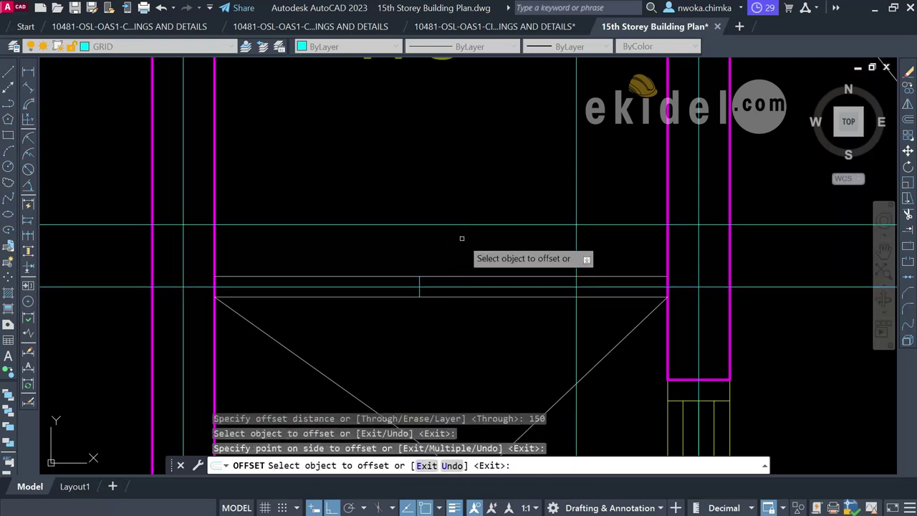
{"action": "left_click", "coordinate": [455, 285]}
{"action": "left_click", "coordinate": [465, 308]}
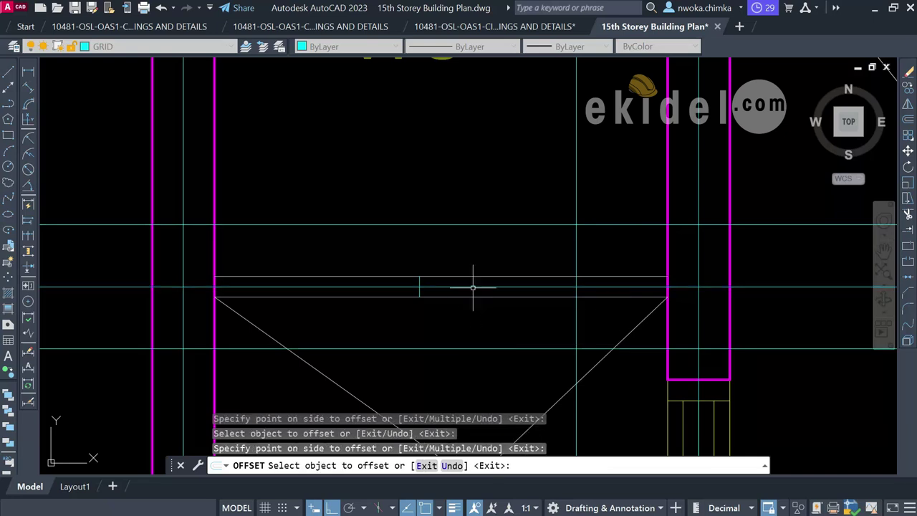
- Erase the two lines offset above and below the horizontal construction line
{"action": "key", "text": "Escape"}
{"action": "left_click", "coordinate": [421, 252]}
{"action": "left_click", "coordinate": [403, 208]}
{"action": "left_click", "coordinate": [474, 321]}
{"action": "left_click", "coordinate": [454, 374]}
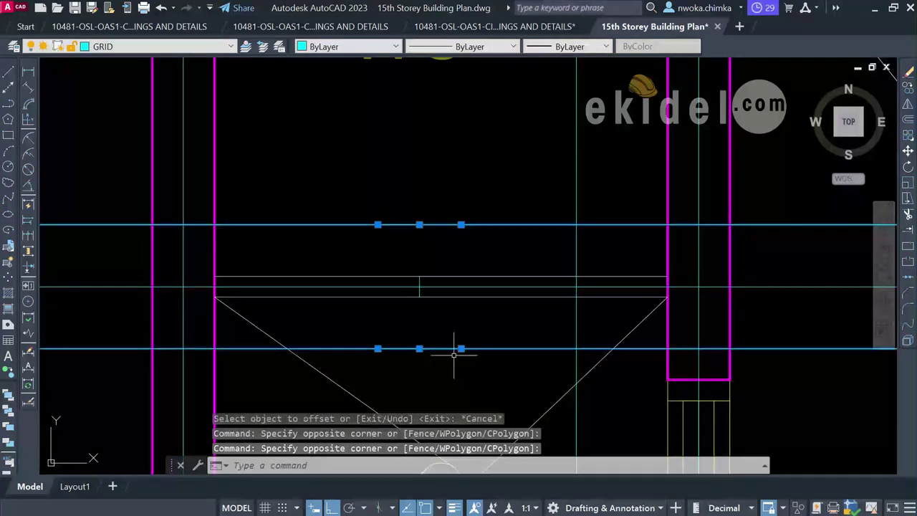
{"action": "type", "text": "e"}
{"action": "key", "text": "Return"}
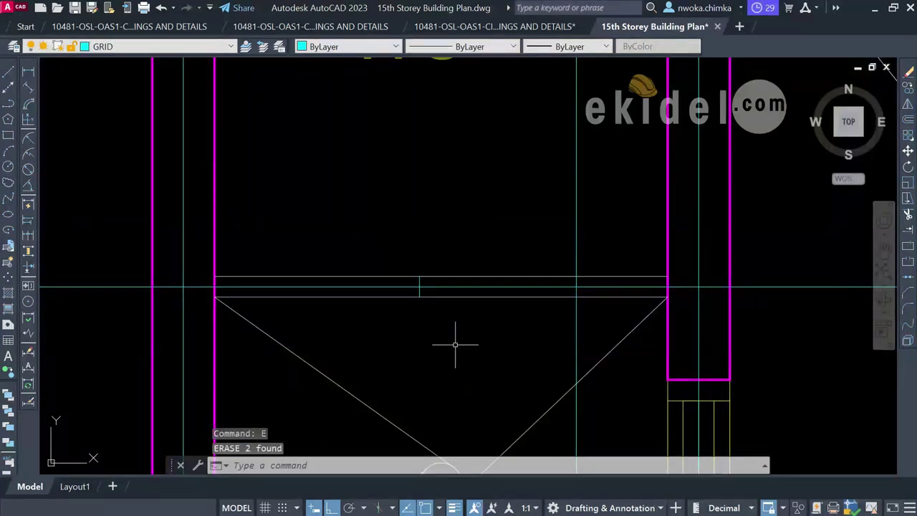
- Offset the horizontal construction line through the shower edge by 112.5 both below and above
{"action": "type", "text": "o"}
{"action": "key", "text": "Return"}
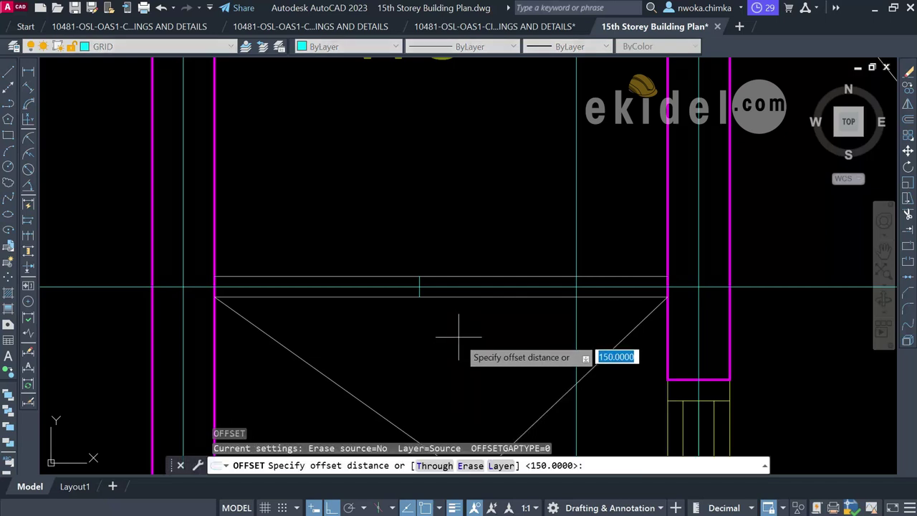
{"action": "key", "text": "Return"}
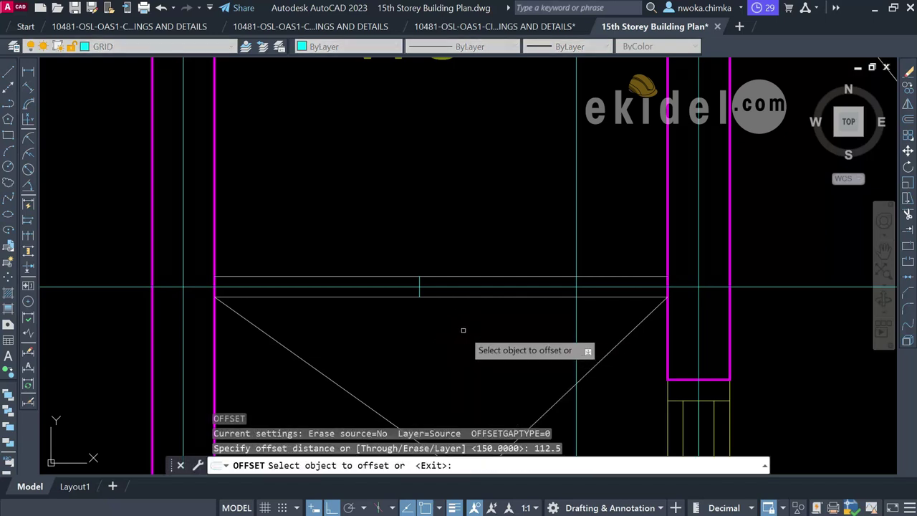
{"action": "left_click", "coordinate": [464, 288]}
{"action": "left_click", "coordinate": [463, 317]}
{"action": "left_click", "coordinate": [458, 288]}
{"action": "left_click", "coordinate": [459, 231]}
{"action": "key", "text": "Escape"}
- Put the two offset lines above and below the shower edge on the 0. CORTES layer
{"action": "left_click", "coordinate": [466, 240]}
{"action": "left_click", "coordinate": [473, 318]}
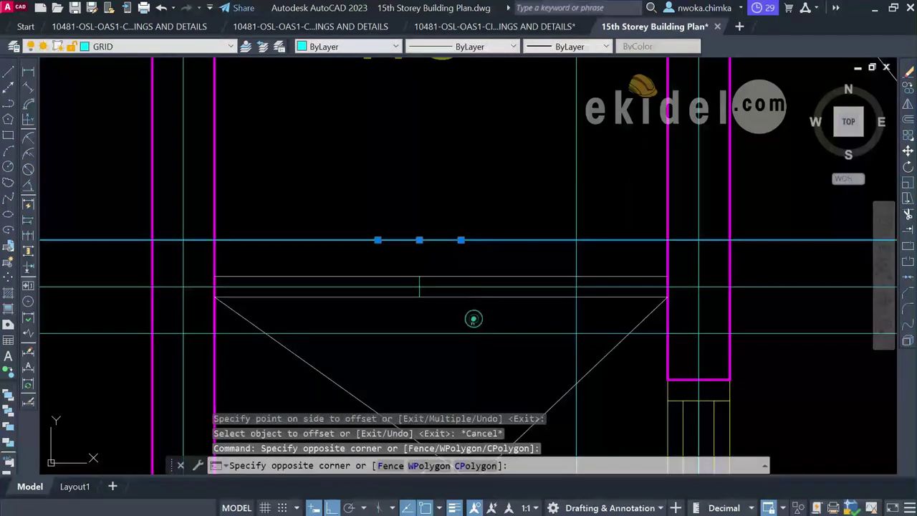
{"action": "left_click", "coordinate": [442, 360]}
{"action": "left_click", "coordinate": [214, 48]}
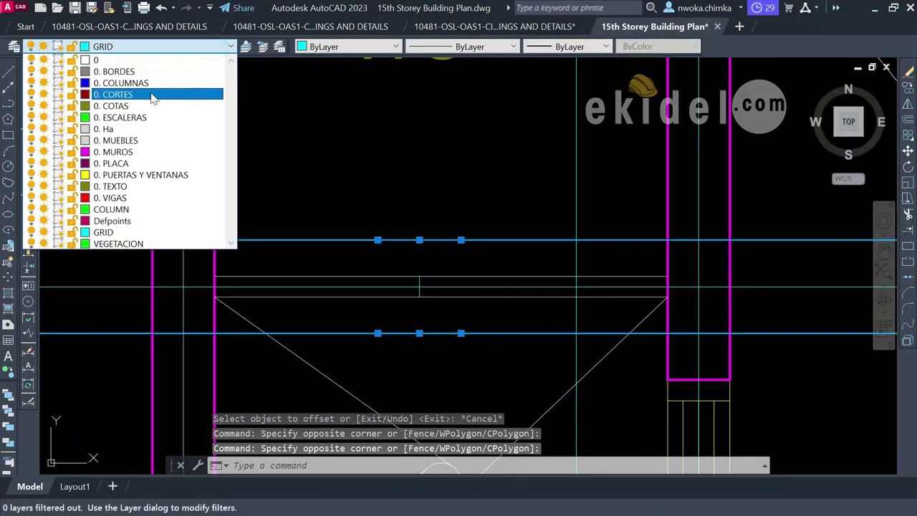
{"action": "left_click", "coordinate": [132, 94]}
{"action": "key", "text": "Escape"}
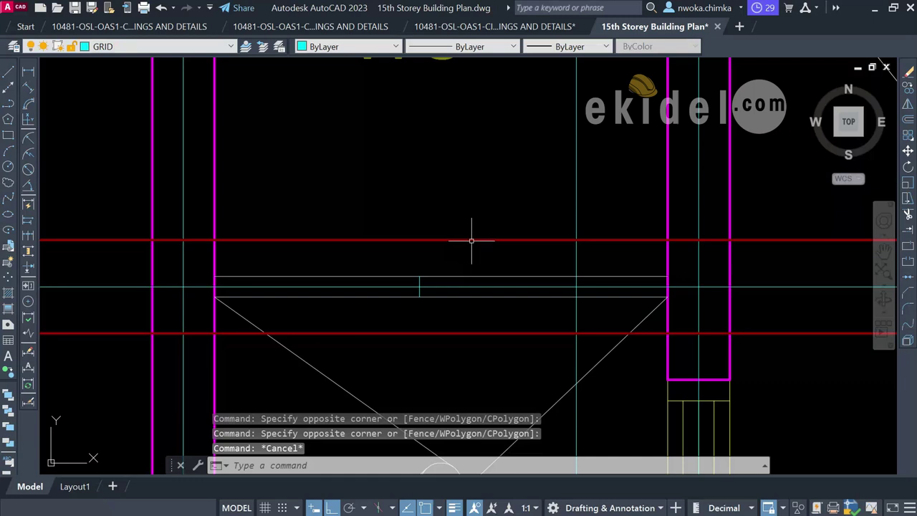
- Set the lineweight of the two dark red offset lines to 0.18 mm
{"action": "left_click", "coordinate": [462, 258]}
{"action": "left_click", "coordinate": [462, 305]}
{"action": "left_click", "coordinate": [449, 355]}
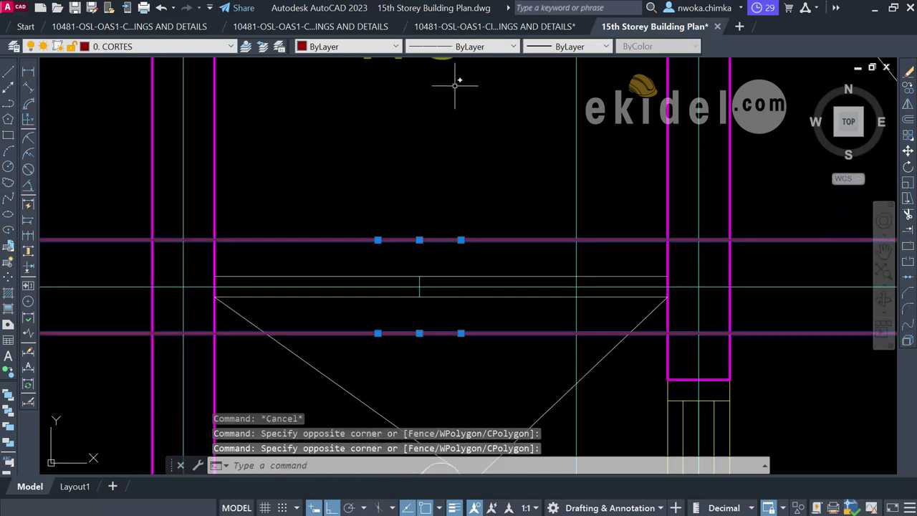
{"action": "left_click", "coordinate": [367, 47]}
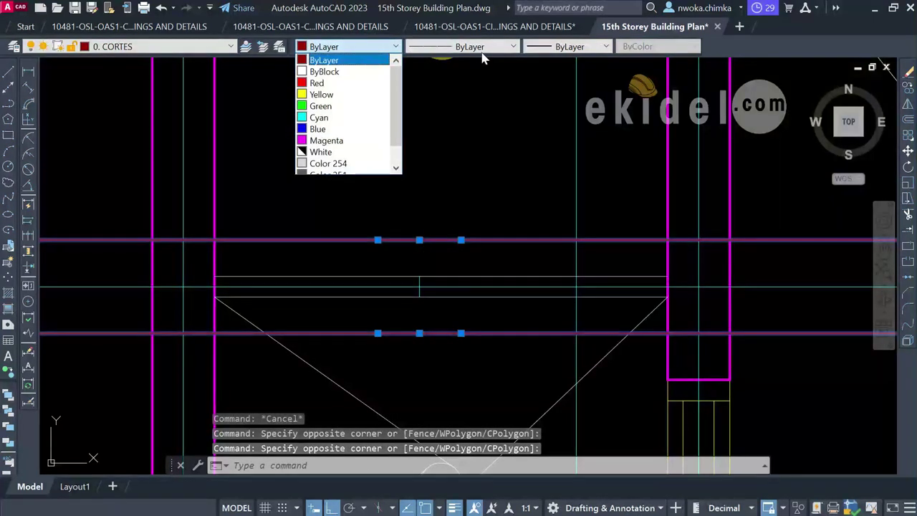
{"action": "left_click", "coordinate": [545, 48]}
{"action": "left_click", "coordinate": [546, 46]}
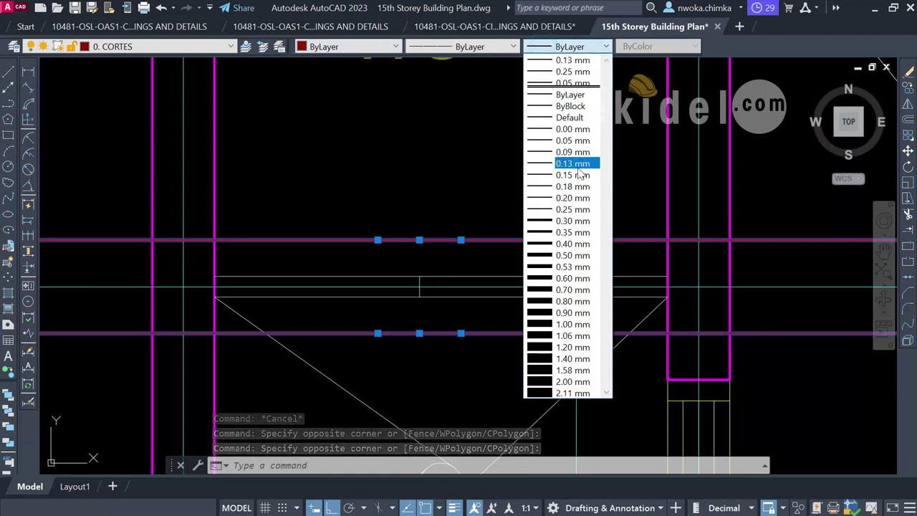
{"action": "left_click", "coordinate": [580, 185]}
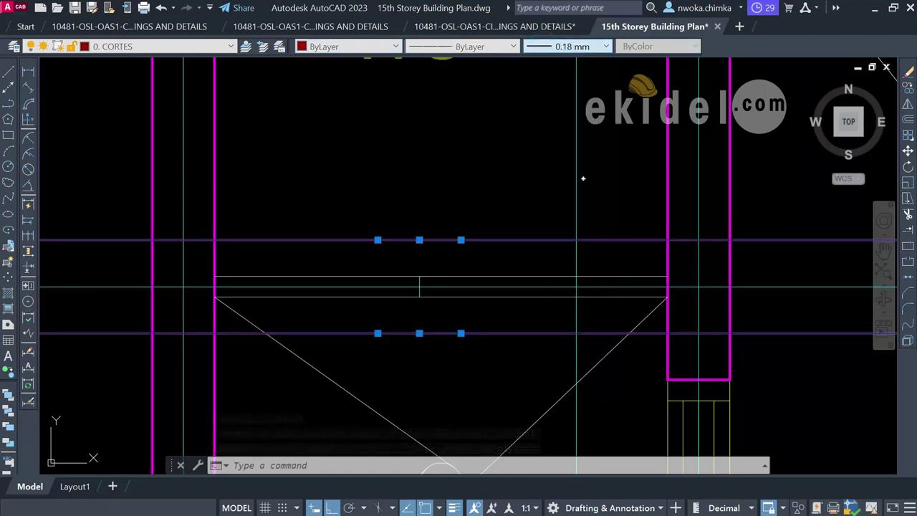
{"action": "left_click", "coordinate": [476, 240]}
{"action": "key", "text": "Escape"}
- Trim both dark red offset lines at the inner faces of the WC's two side walls
{"action": "scroll", "coordinate": [435, 238], "scroll_direction": "down", "scroll_amount": 2}
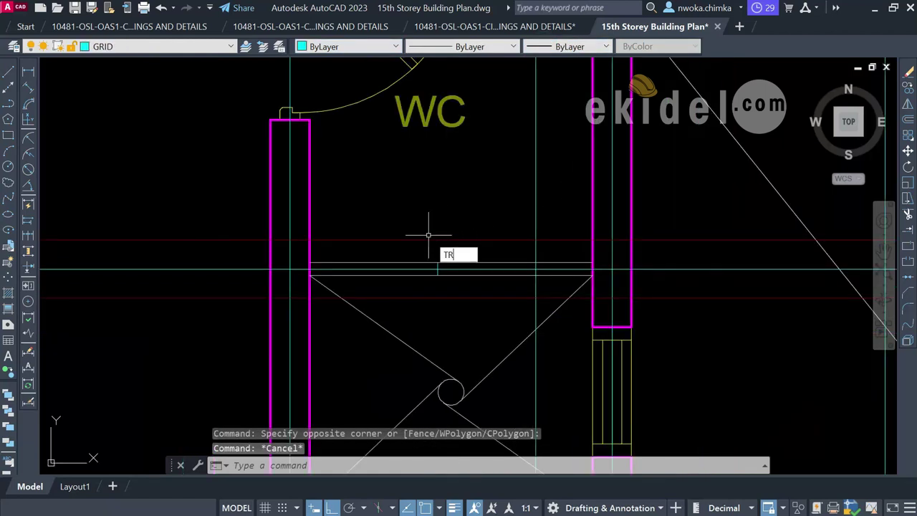
{"action": "key", "text": "Return"}
{"action": "scroll", "coordinate": [301, 247], "scroll_direction": "up", "scroll_amount": 3}
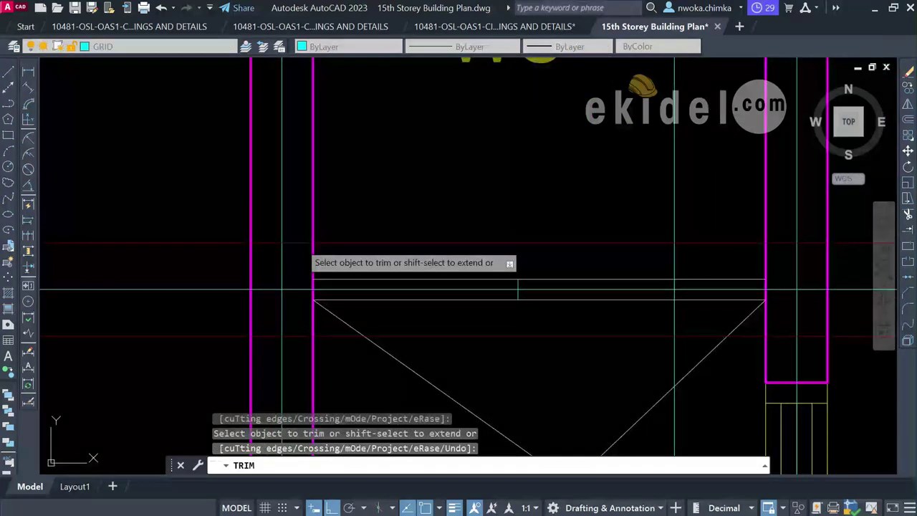
{"action": "scroll", "coordinate": [385, 277], "scroll_direction": "down", "scroll_amount": 2}
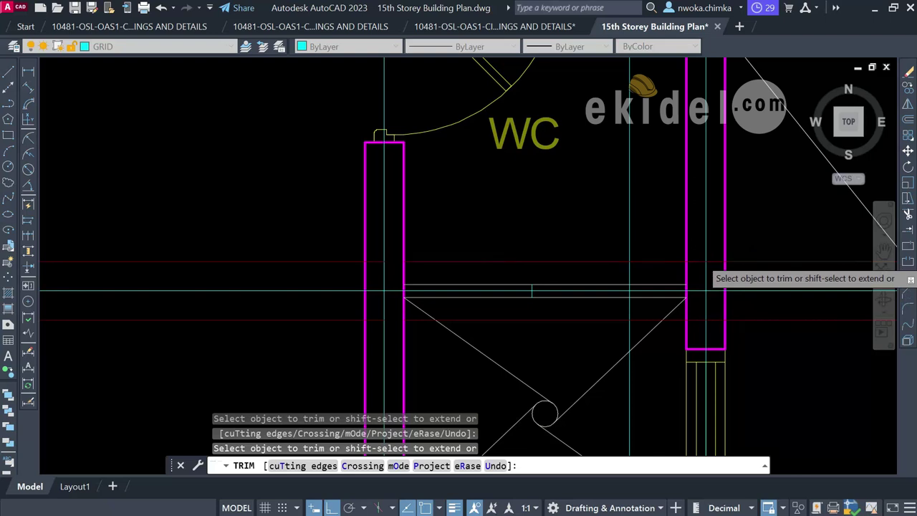
{"action": "scroll", "coordinate": [699, 259], "scroll_direction": "up", "scroll_amount": 2}
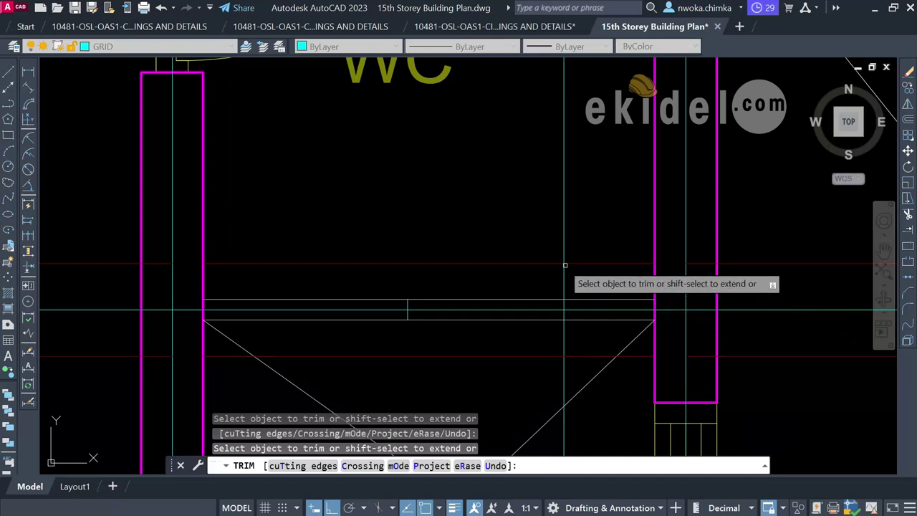
{"action": "scroll", "coordinate": [623, 266], "scroll_direction": "down", "scroll_amount": 2}
{"action": "key", "text": "Escape"}
- Erase the four leftover pieces of the dark red lines outside the WC's side walls
{"action": "left_click", "coordinate": [711, 274]}
{"action": "left_click", "coordinate": [700, 256]}
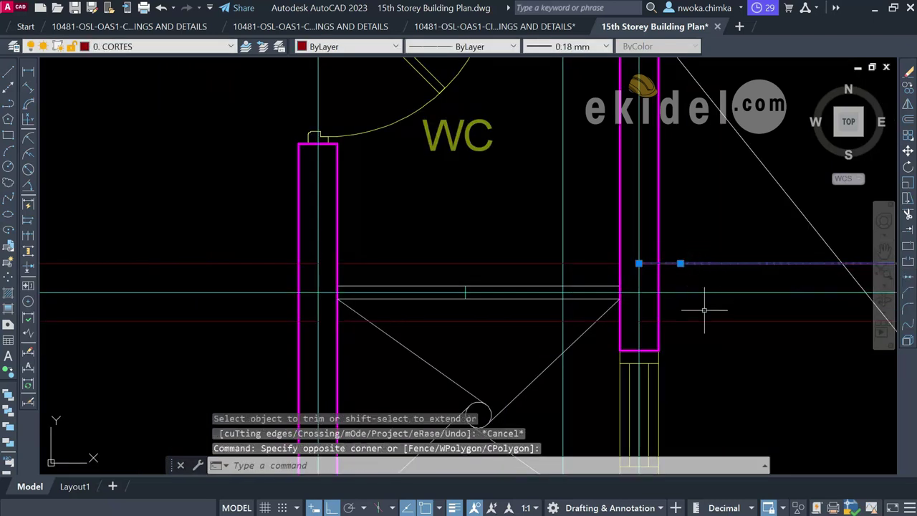
{"action": "left_click", "coordinate": [696, 337]}
{"action": "left_click", "coordinate": [611, 321]}
{"action": "left_click", "coordinate": [315, 249]}
{"action": "left_click", "coordinate": [257, 303]}
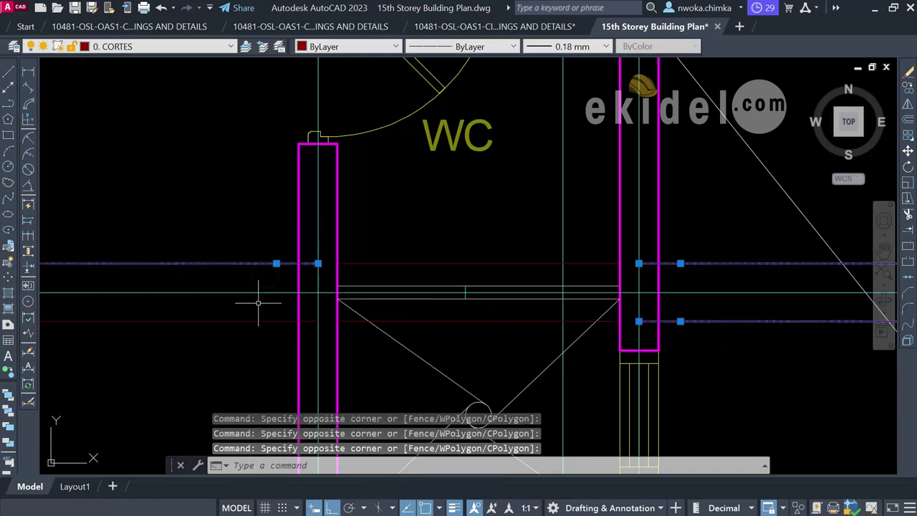
{"action": "left_click", "coordinate": [239, 336]}
{"action": "type", "text": "E"}
{"action": "key", "text": "Return"}
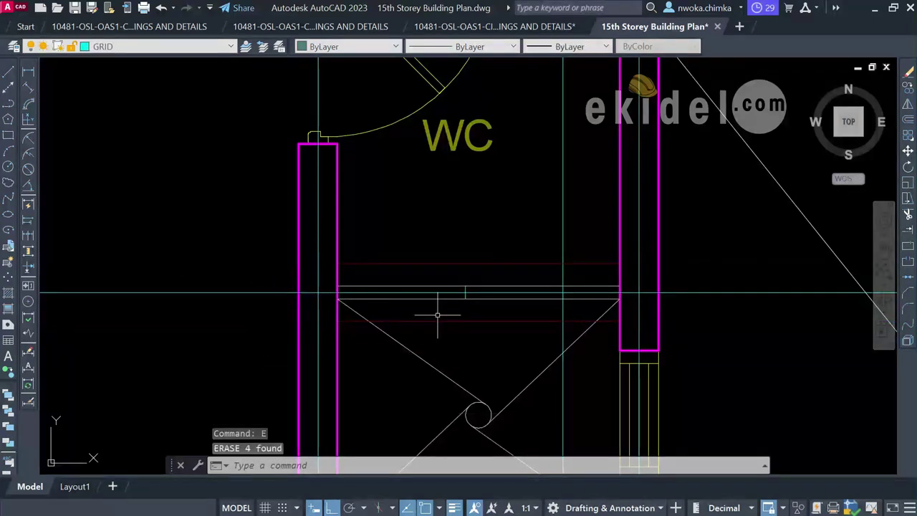
- Erase the short vertical helper line between the shower's two edge lines
{"action": "scroll", "coordinate": [465, 301], "scroll_direction": "up", "scroll_amount": 4}
{"action": "left_click", "coordinate": [380, 290]}
{"action": "left_click", "coordinate": [368, 290]}
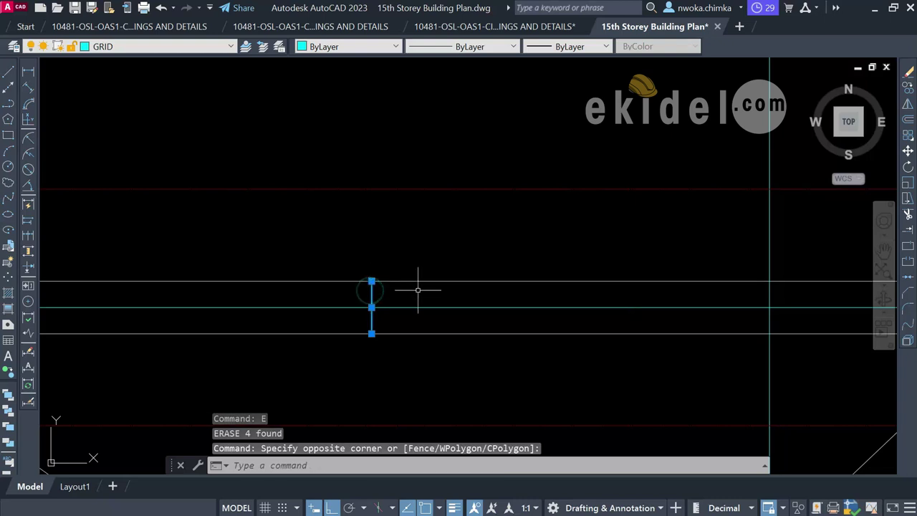
{"action": "type", "text": "E"}
{"action": "key", "text": "Return"}
{"action": "left_click", "coordinate": [409, 320]}
{"action": "scroll", "coordinate": [408, 321], "scroll_direction": "down", "scroll_amount": 3}
{"action": "scroll", "coordinate": [441, 271], "scroll_direction": "up", "scroll_amount": 4}
{"action": "key", "text": "Escape"}
{"action": "scroll", "coordinate": [401, 270], "scroll_direction": "up", "scroll_amount": 4}
{"action": "left_click", "coordinate": [439, 272]}
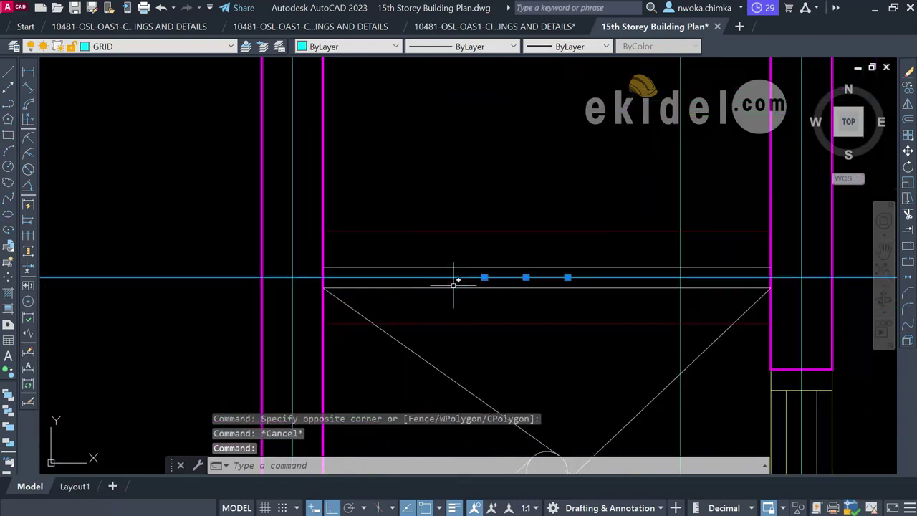
{"action": "key", "text": "Escape"}
{"action": "scroll", "coordinate": [458, 283], "scroll_direction": "down", "scroll_amount": 3}
{"action": "scroll", "coordinate": [369, 283], "scroll_direction": "up", "scroll_amount": 3}
- Break the horizontal construction line just outside the WC's left-hand wall and erase the part extending further left
{"action": "type", "text": "BR"}
{"action": "key", "text": "Return"}
{"action": "scroll", "coordinate": [358, 281], "scroll_direction": "down", "scroll_amount": 3}
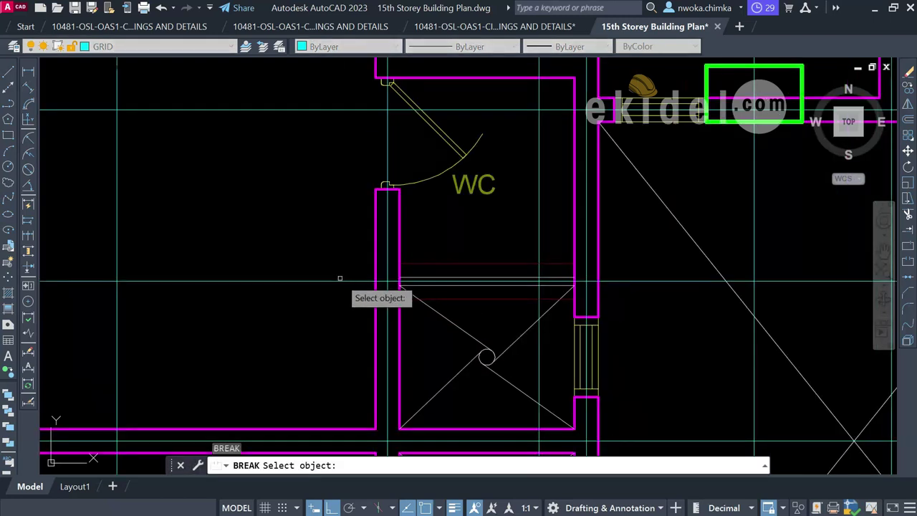
{"action": "left_click", "coordinate": [338, 281]}
{"action": "left_click", "coordinate": [305, 272]}
{"action": "left_click", "coordinate": [290, 272]}
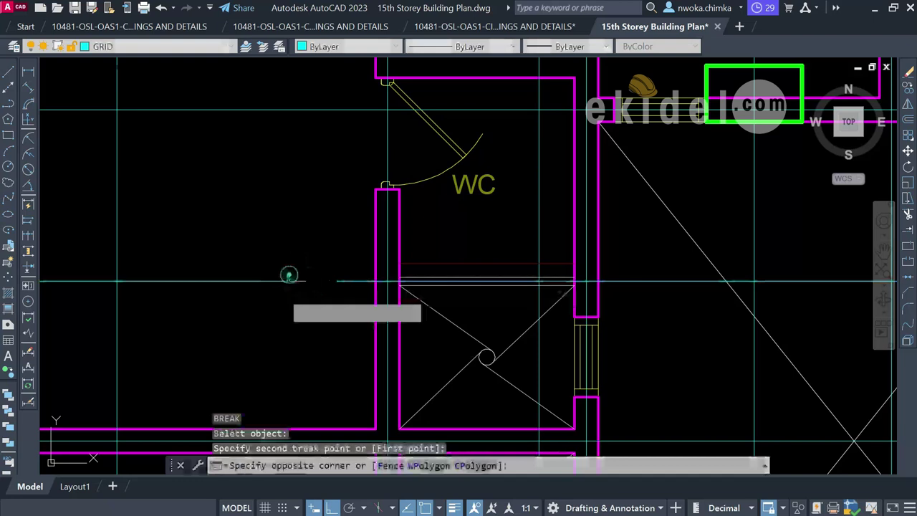
{"action": "left_click", "coordinate": [275, 308]}
{"action": "type", "text": "E"}
{"action": "key", "text": "Return"}
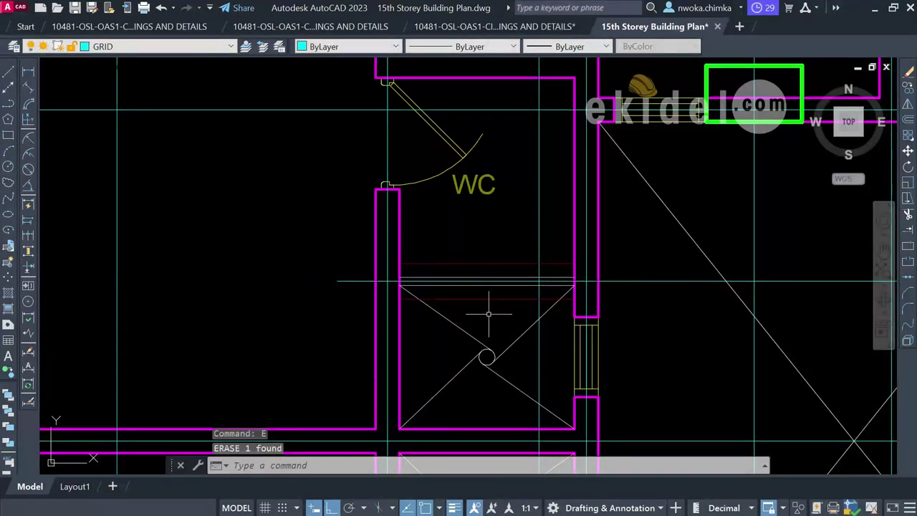
{"action": "middle_click_drag", "start_coordinate": [714, 292], "coordinate": [512, 266]}
{"action": "scroll", "coordinate": [483, 276], "scroll_direction": "up", "scroll_amount": 2}
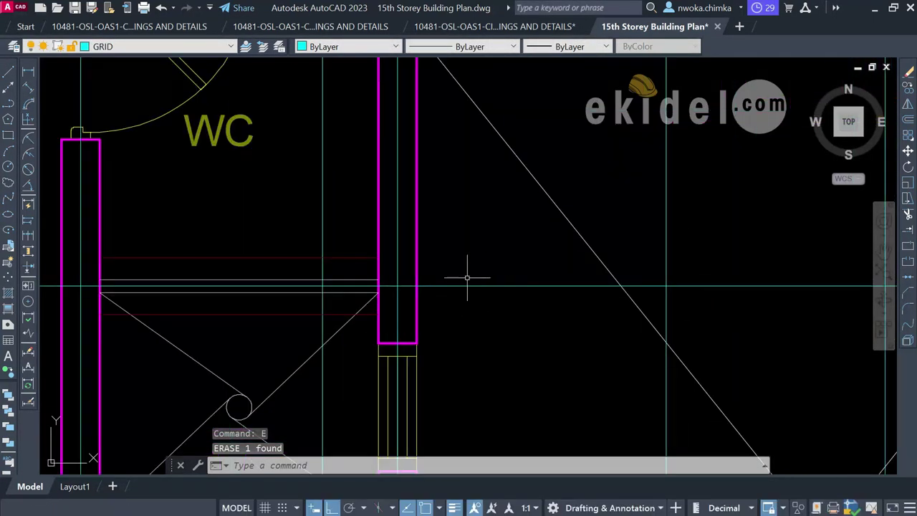
{"action": "type", "text": "TR"}
{"action": "key", "text": "Return"}
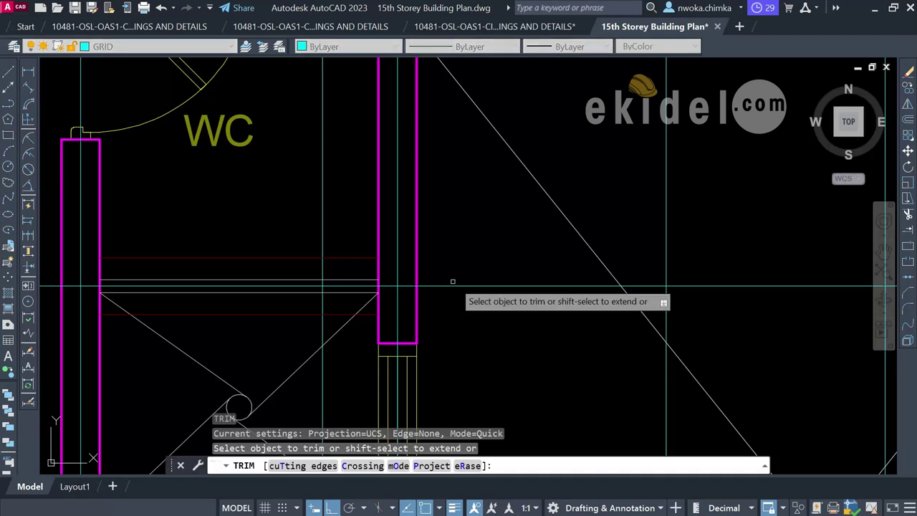
{"action": "key", "text": "Escape"}
- Break the horizontal construction line just outside the WC's right-hand wall and erase the part extending further right
{"action": "type", "text": "BR"}
{"action": "key", "text": "Return"}
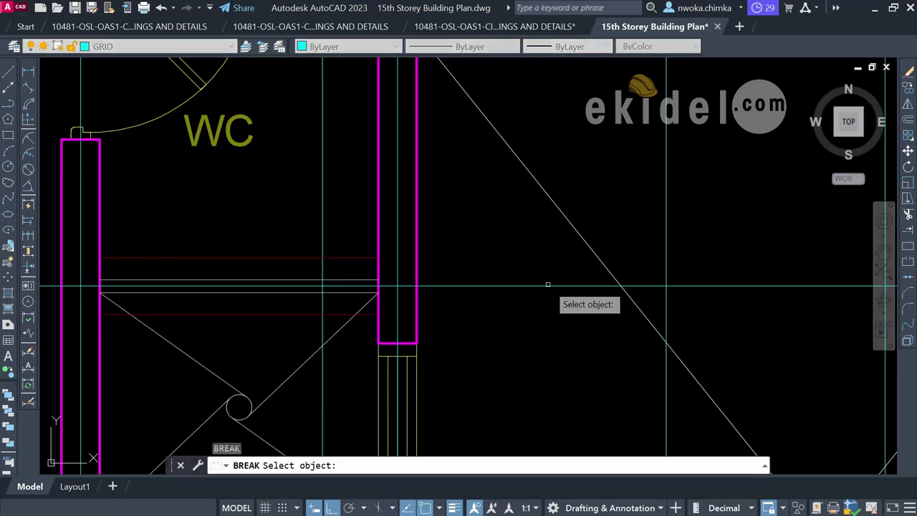
{"action": "left_click", "coordinate": [548, 285]}
{"action": "left_click", "coordinate": [591, 286]}
{"action": "left_click", "coordinate": [688, 285]}
{"action": "left_click", "coordinate": [707, 270]}
{"action": "left_click", "coordinate": [751, 233]}
{"action": "type", "text": "E"}
{"action": "key", "text": "Return"}
- Give the two dark red lines flanking the WC's shower edge the HIDDEN linetype with a linetype scale of 300
{"action": "scroll", "coordinate": [714, 239], "scroll_direction": "down", "scroll_amount": 5}
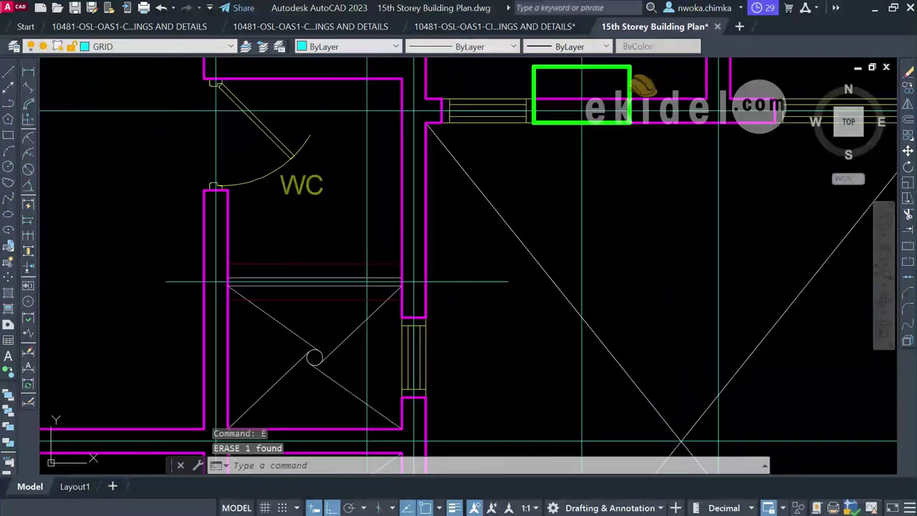
{"action": "scroll", "coordinate": [456, 266], "scroll_direction": "up", "scroll_amount": 6}
{"action": "left_click", "coordinate": [505, 264]}
{"action": "left_click", "coordinate": [476, 282]}
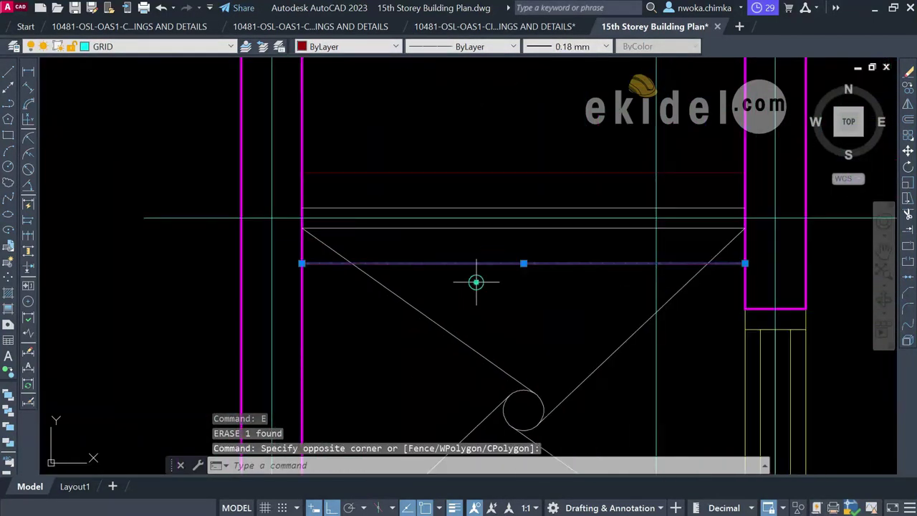
{"action": "left_click", "coordinate": [500, 156]}
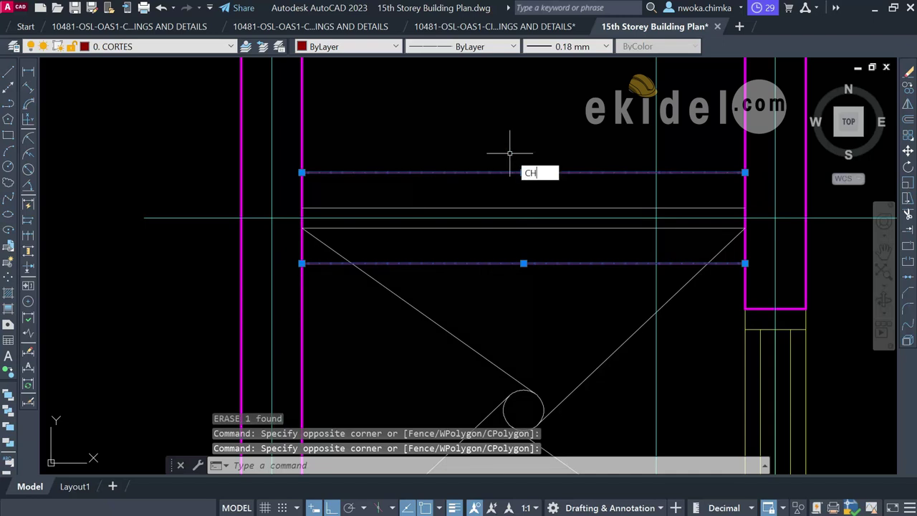
{"action": "key", "text": "Return"}
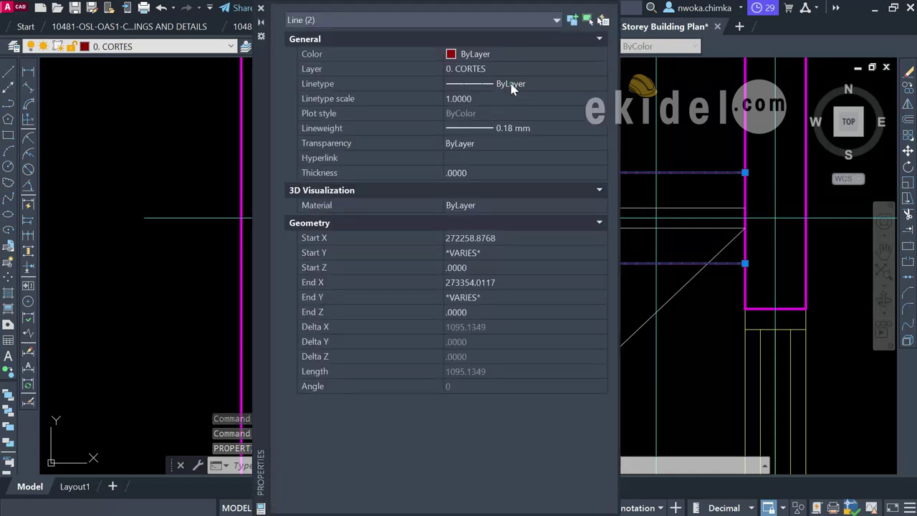
{"action": "left_click", "coordinate": [511, 85]}
{"action": "left_click", "coordinate": [507, 132]}
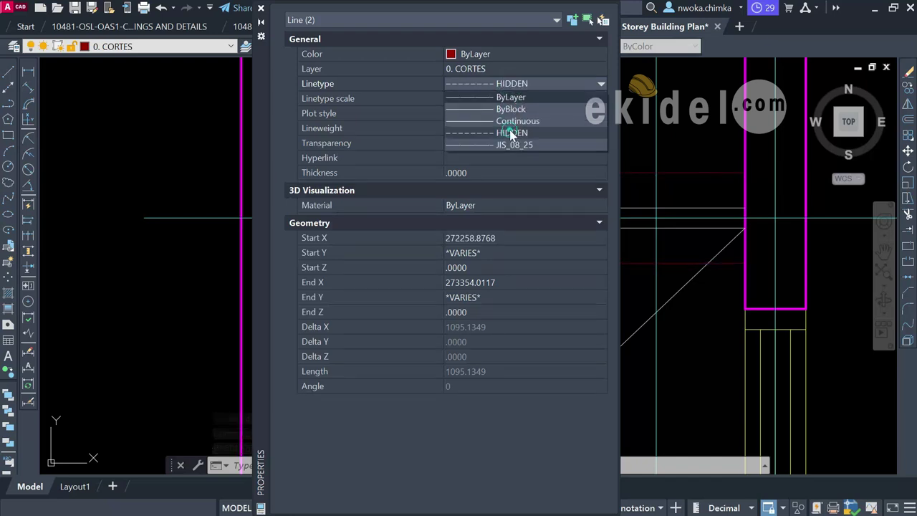
{"action": "left_click", "coordinate": [486, 99]}
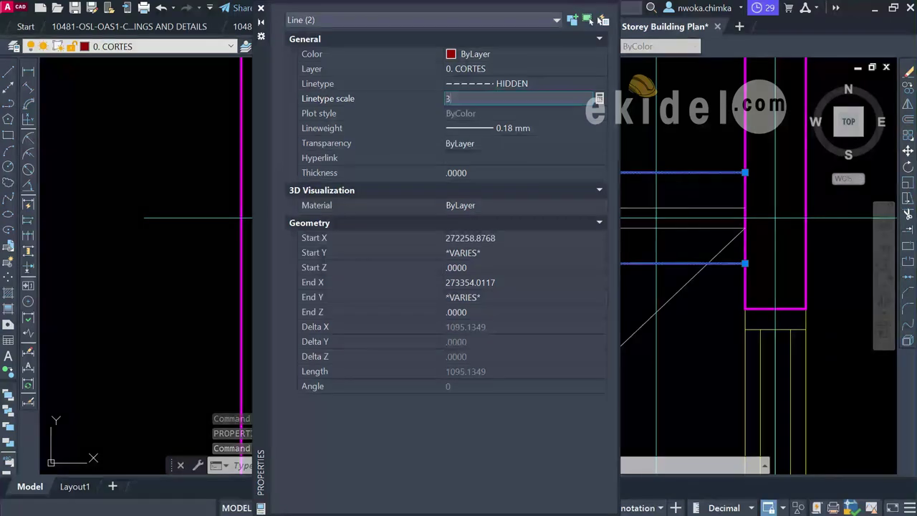
{"action": "left_click", "coordinate": [465, 175]}
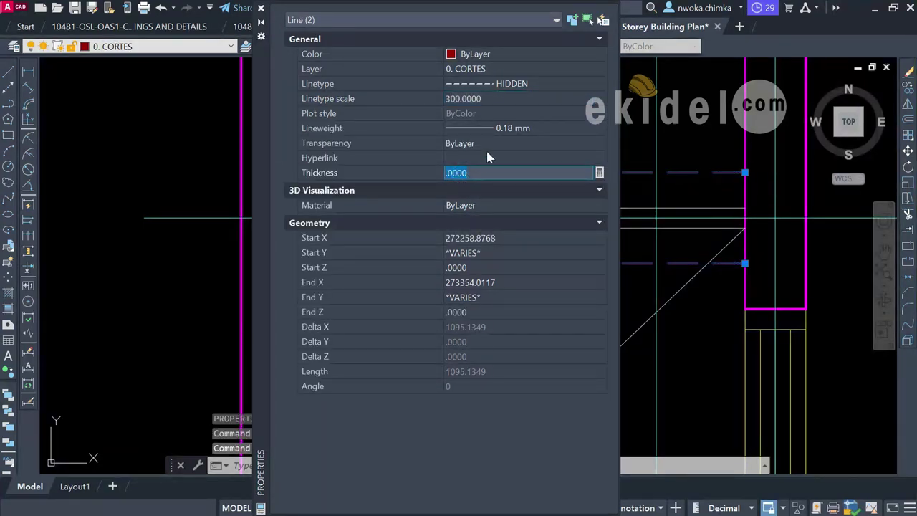
{"action": "left_click", "coordinate": [260, 9]}
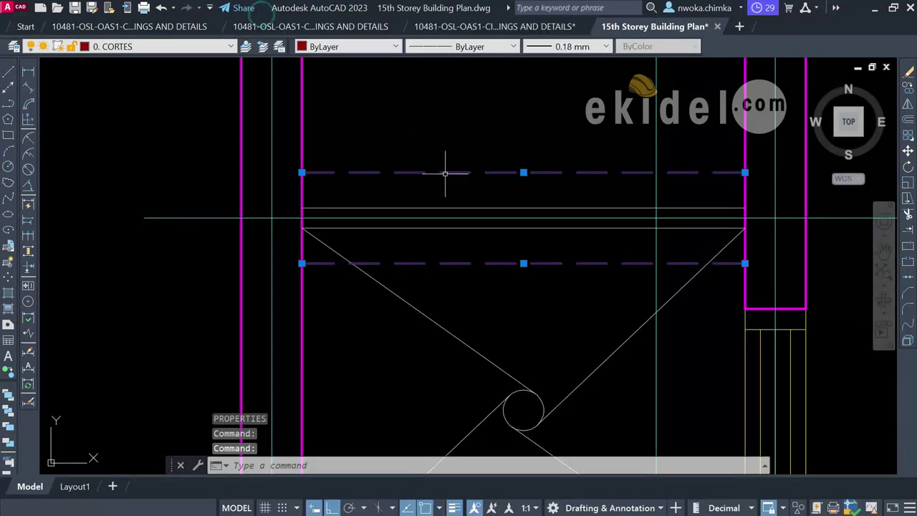
- Set the color of the two dashed lines flanking the shower edge to Yellow
{"action": "scroll", "coordinate": [524, 209], "scroll_direction": "down", "scroll_amount": 4}
{"action": "key", "text": "Escape"}
{"action": "scroll", "coordinate": [491, 172], "scroll_direction": "down", "scroll_amount": 2}
{"action": "scroll", "coordinate": [477, 192], "scroll_direction": "up", "scroll_amount": 6}
{"action": "scroll", "coordinate": [493, 179], "scroll_direction": "up", "scroll_amount": 3}
{"action": "left_click", "coordinate": [507, 183]}
{"action": "left_click", "coordinate": [448, 115]}
{"action": "left_click", "coordinate": [462, 262]}
{"action": "left_click", "coordinate": [414, 339]}
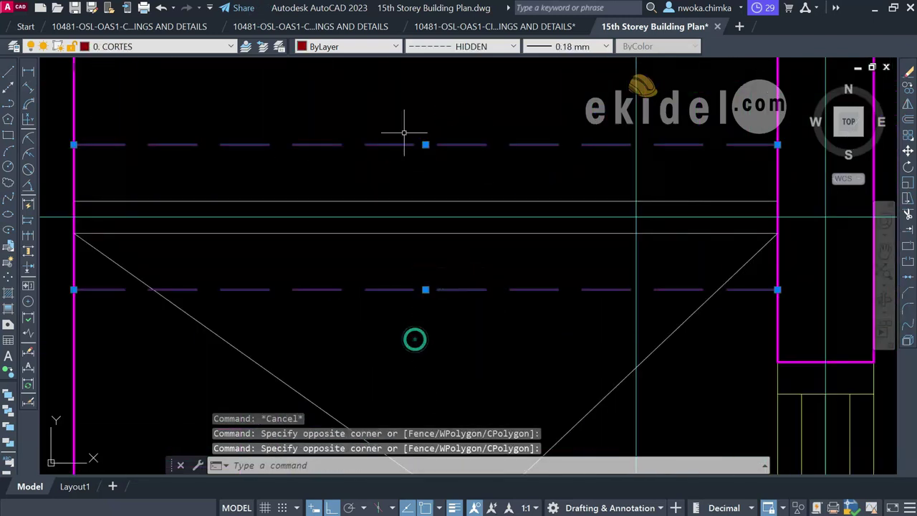
{"action": "left_click", "coordinate": [358, 47]}
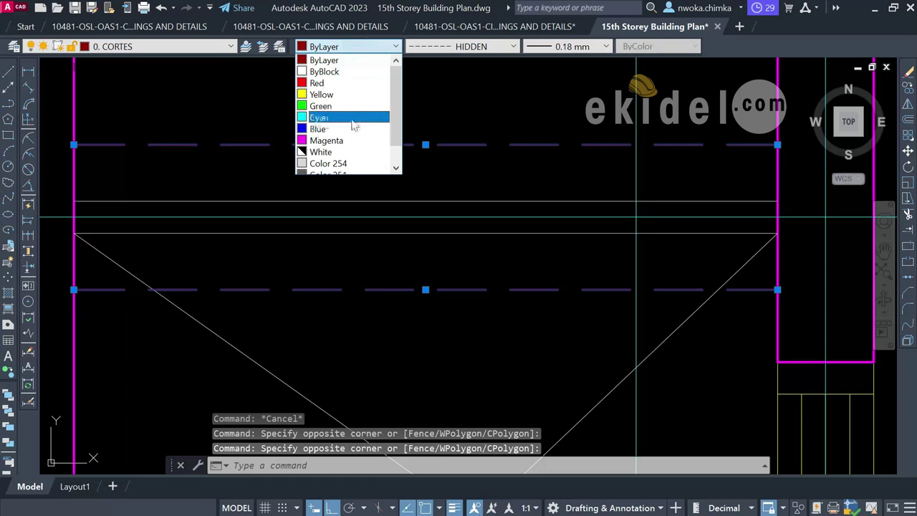
{"action": "left_click", "coordinate": [326, 94]}
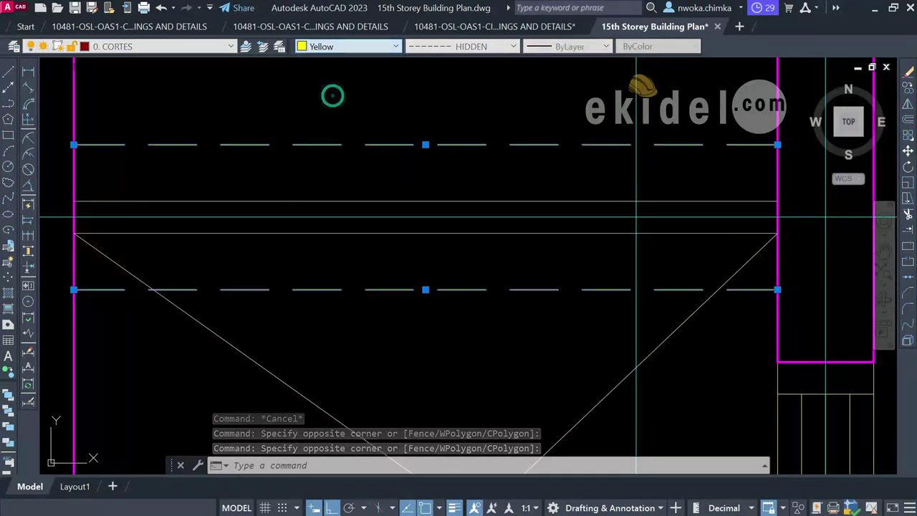
- Change the color of the two dashed lines at the shower edge to index color 191
{"action": "scroll", "coordinate": [767, 384], "scroll_direction": "down", "scroll_amount": 3}
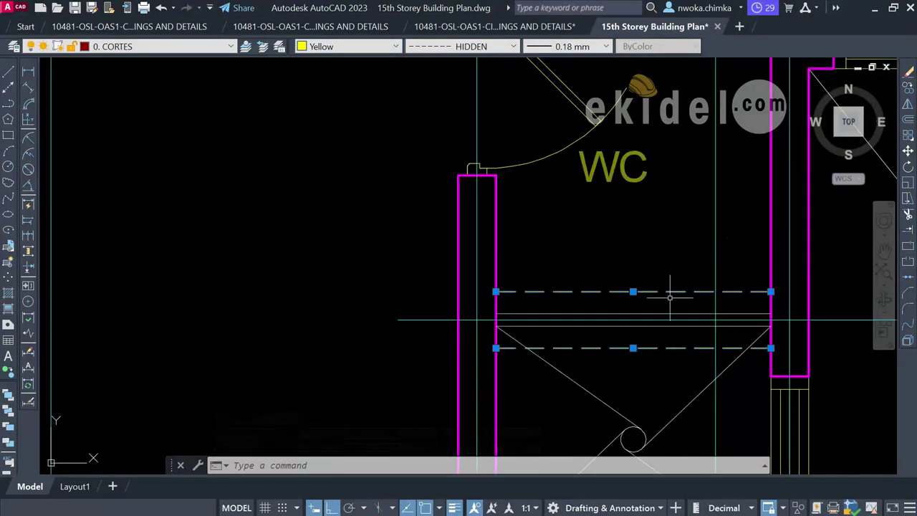
{"action": "scroll", "coordinate": [670, 295], "scroll_direction": "up", "scroll_amount": 2}
{"action": "left_click", "coordinate": [386, 49]}
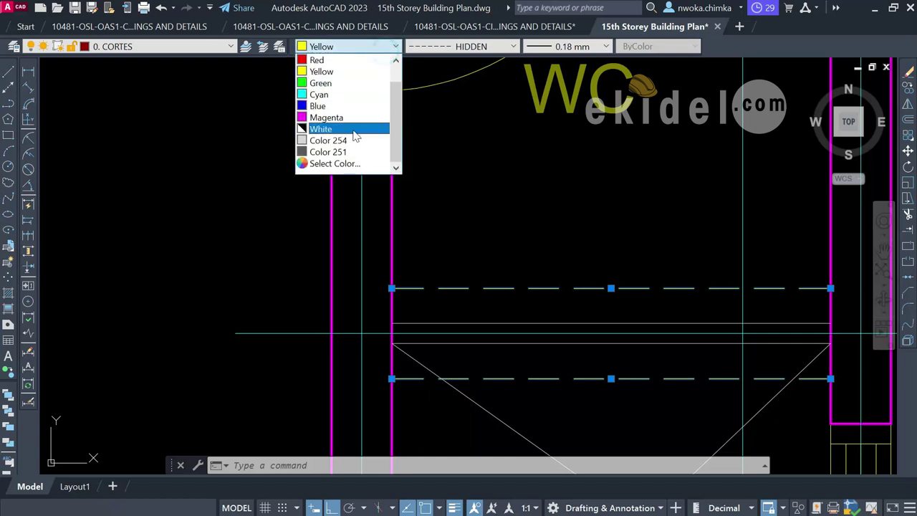
{"action": "left_click", "coordinate": [341, 164]}
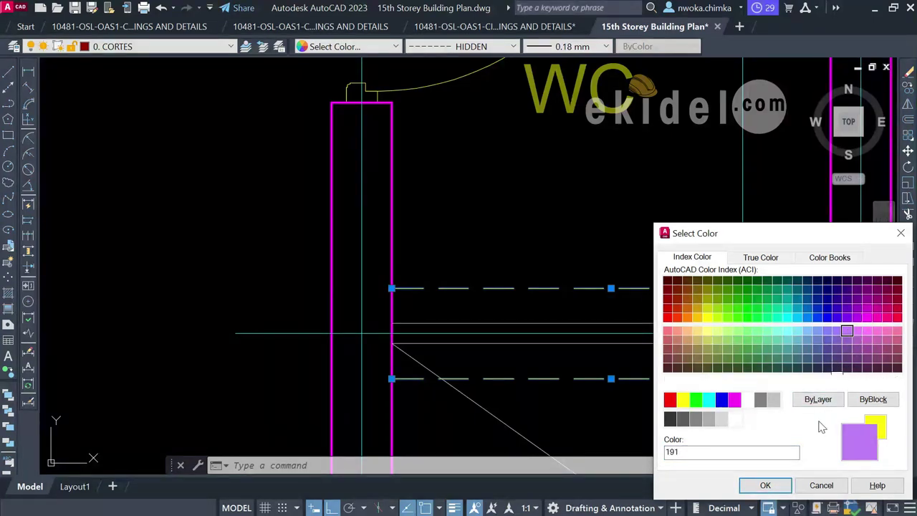
{"action": "left_click", "coordinate": [764, 484]}
{"action": "scroll", "coordinate": [444, 272], "scroll_direction": "down", "scroll_amount": 2}
{"action": "left_click", "coordinate": [473, 266]}
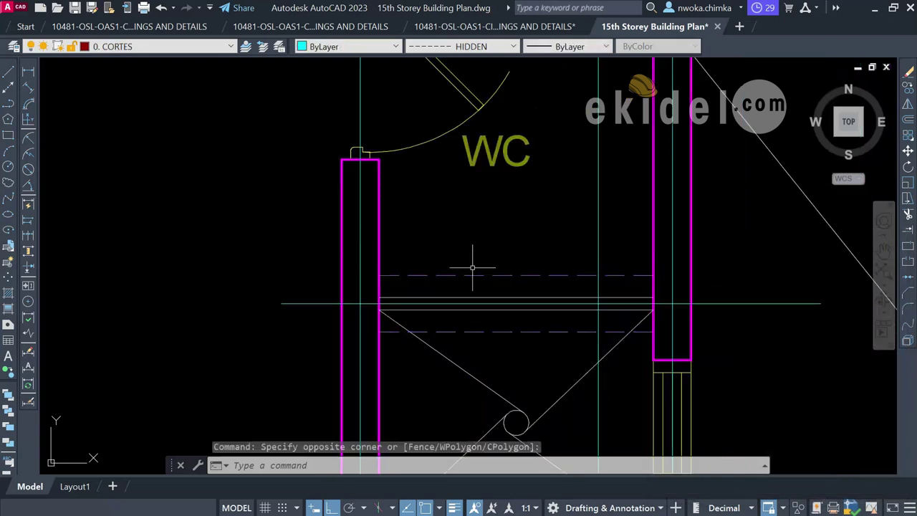
{"action": "key", "text": "Escape"}
{"action": "scroll", "coordinate": [451, 252], "scroll_direction": "up", "scroll_amount": 2}
{"action": "scroll", "coordinate": [451, 252], "scroll_direction": "down", "scroll_amount": 3}
{"action": "scroll", "coordinate": [439, 252], "scroll_direction": "up", "scroll_amount": 1}
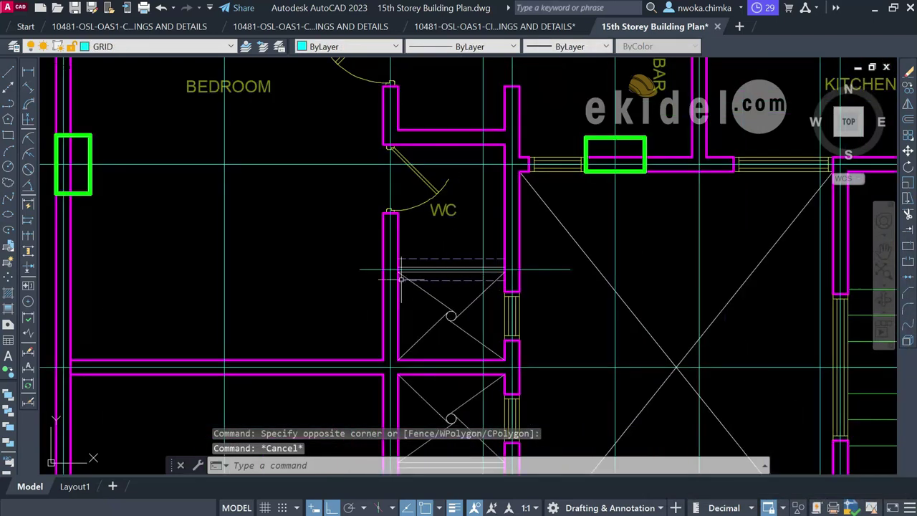
{"action": "scroll", "coordinate": [401, 276], "scroll_direction": "up", "scroll_amount": 2}
{"action": "left_click", "coordinate": [358, 275]}
{"action": "left_click", "coordinate": [350, 268]}
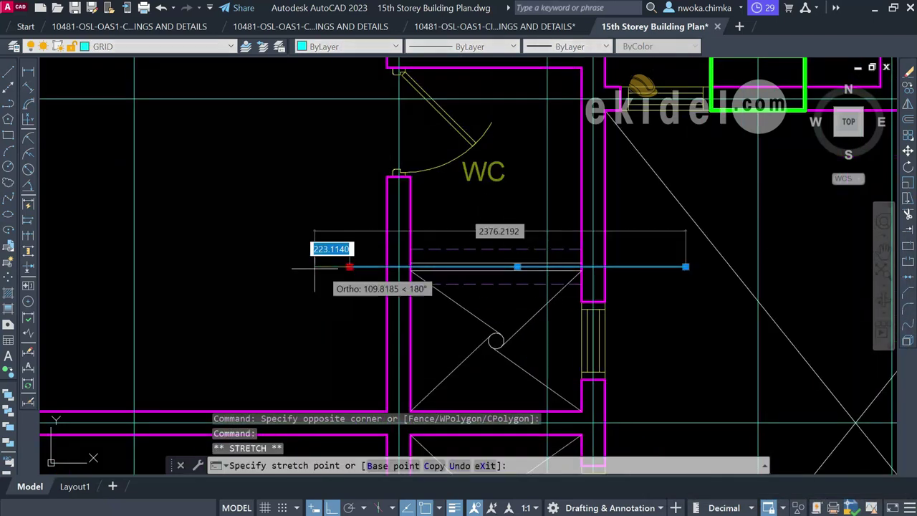
{"action": "key", "text": "Escape"}
{"action": "scroll", "coordinate": [255, 265], "scroll_direction": "down", "scroll_amount": 2}
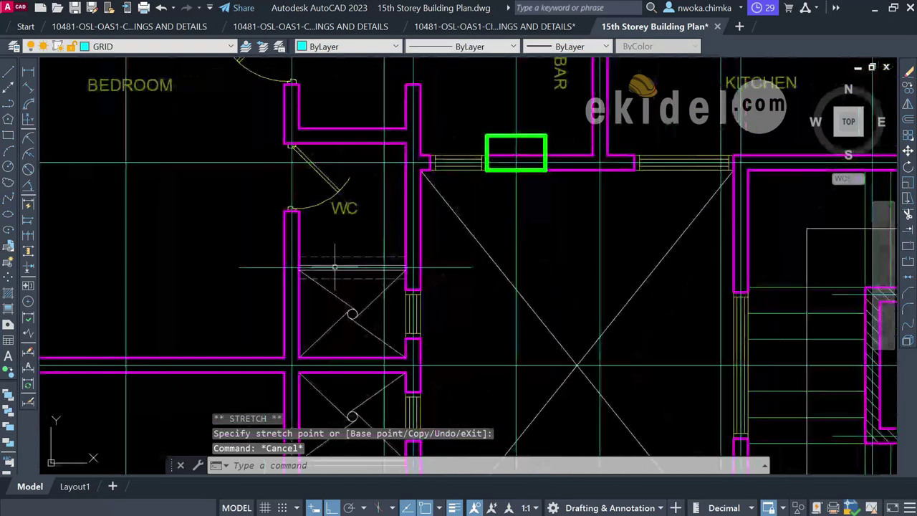
{"action": "scroll", "coordinate": [343, 267], "scroll_direction": "up", "scroll_amount": 4}
{"action": "scroll", "coordinate": [373, 242], "scroll_direction": "down", "scroll_amount": 4}
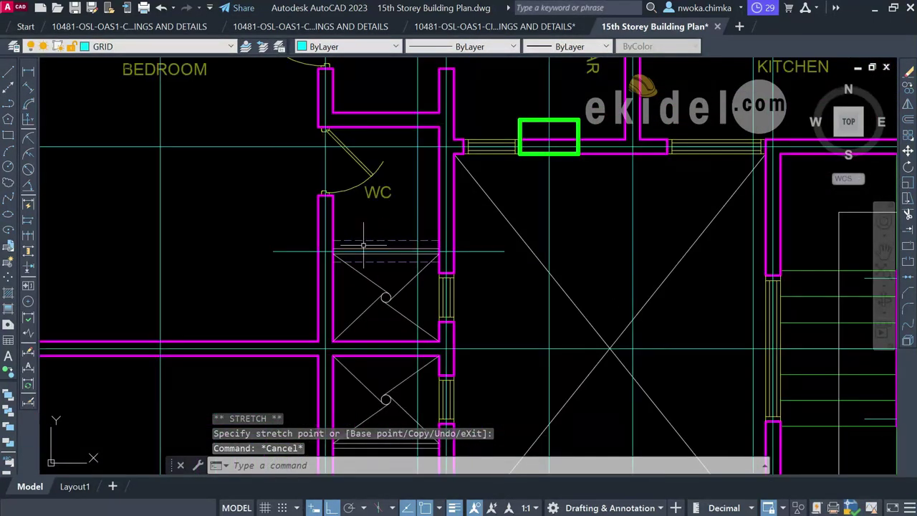
- Copy the two dashed lines and the short grid line from the wall end of the shower edge to the adjoining WC's shower edge below
{"action": "scroll", "coordinate": [363, 245], "scroll_direction": "up", "scroll_amount": 3}
{"action": "left_click", "coordinate": [389, 237]}
{"action": "left_click", "coordinate": [378, 223]}
{"action": "left_click", "coordinate": [373, 307]}
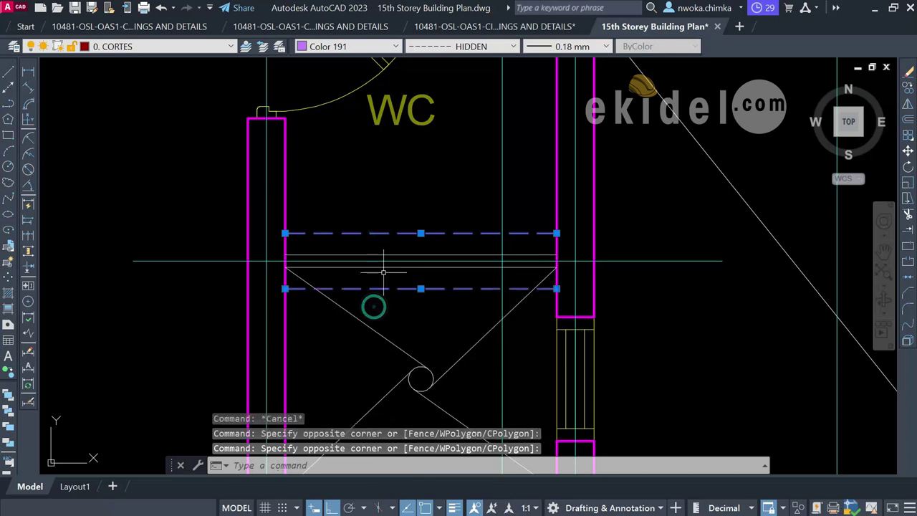
{"action": "left_click", "coordinate": [388, 261]}
{"action": "type", "text": "CO"}
{"action": "key", "text": "Return"}
{"action": "scroll", "coordinate": [294, 258], "scroll_direction": "up", "scroll_amount": 4}
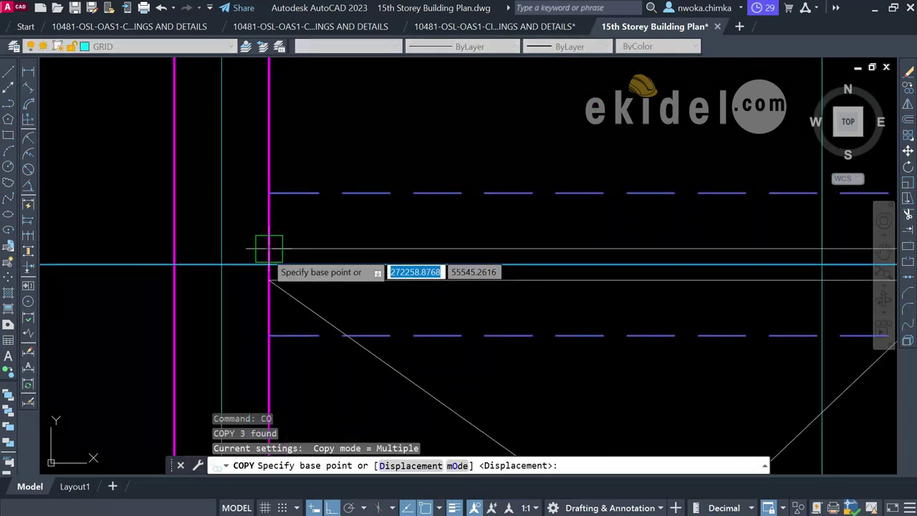
{"action": "left_click", "coordinate": [269, 248]}
{"action": "scroll", "coordinate": [287, 244], "scroll_direction": "down", "scroll_amount": 8}
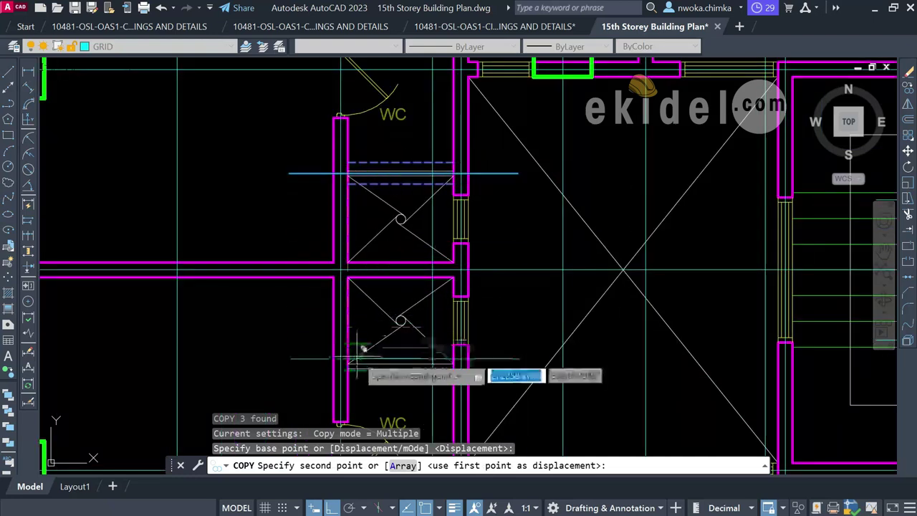
{"action": "scroll", "coordinate": [352, 358], "scroll_direction": "up", "scroll_amount": 6}
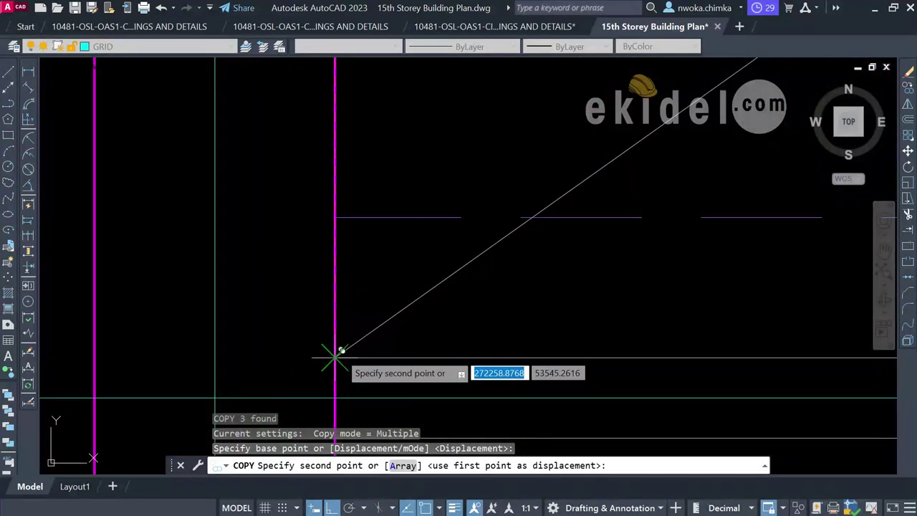
{"action": "left_click", "coordinate": [342, 350]}
- Place further copies of the three lines at the two middle WC showers on the building's right-hand side
{"action": "scroll", "coordinate": [379, 180], "scroll_direction": "down", "scroll_amount": 5}
{"action": "scroll", "coordinate": [372, 205], "scroll_direction": "up", "scroll_amount": 6}
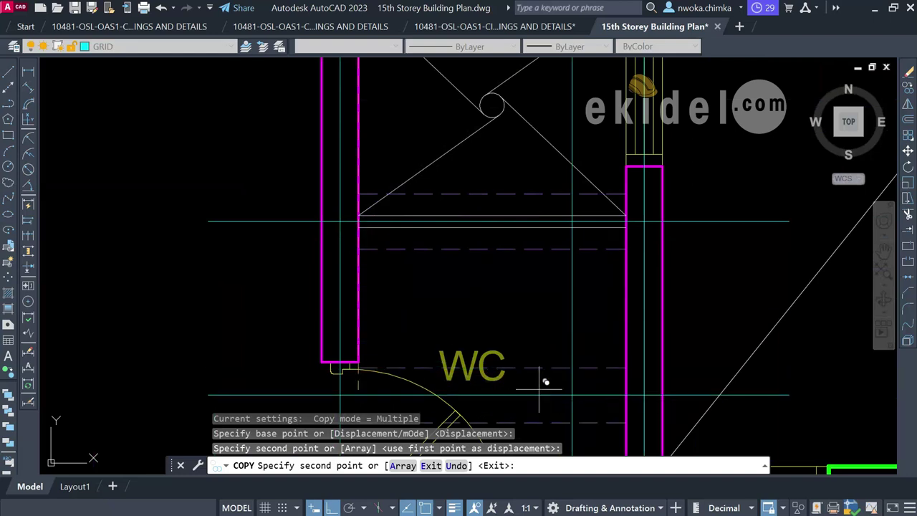
{"action": "scroll", "coordinate": [399, 189], "scroll_direction": "down", "scroll_amount": 6}
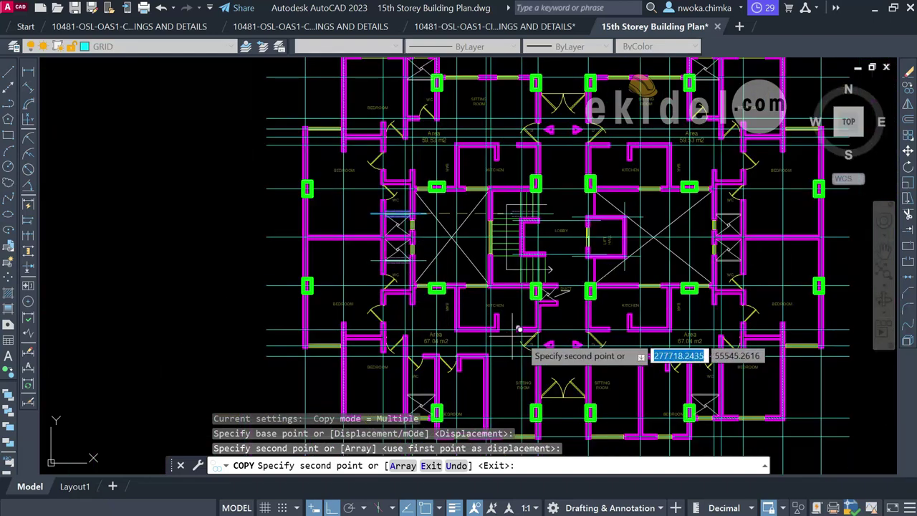
{"action": "scroll", "coordinate": [382, 315], "scroll_direction": "down", "scroll_amount": 2}
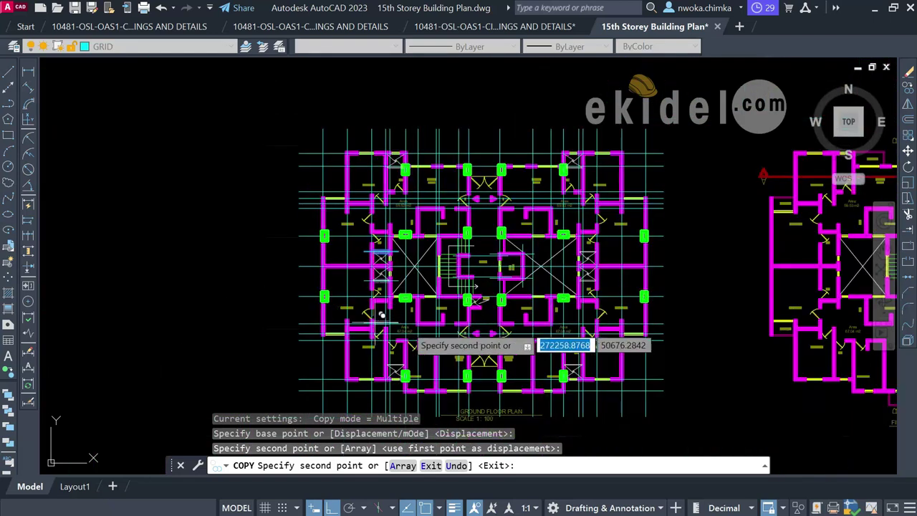
{"action": "scroll", "coordinate": [566, 282], "scroll_direction": "up", "scroll_amount": 9}
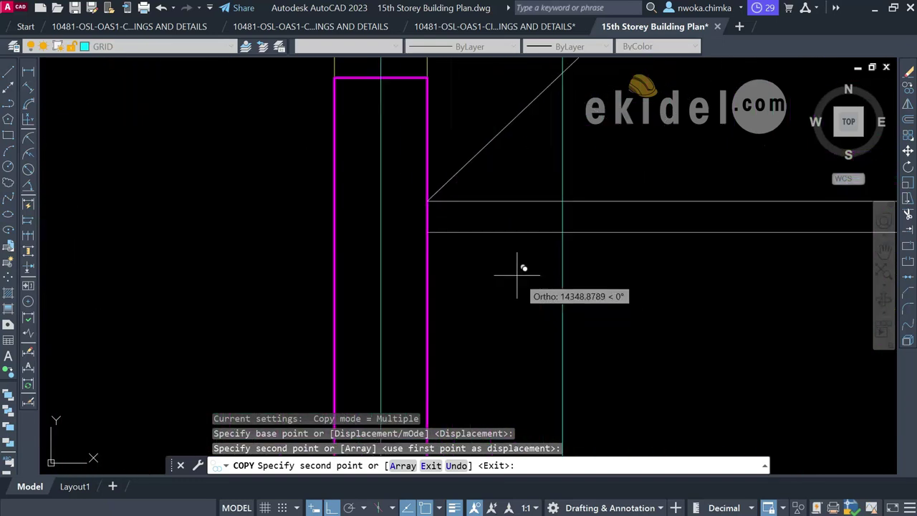
{"action": "left_click", "coordinate": [433, 194]}
{"action": "scroll", "coordinate": [415, 327], "scroll_direction": "down", "scroll_amount": 3}
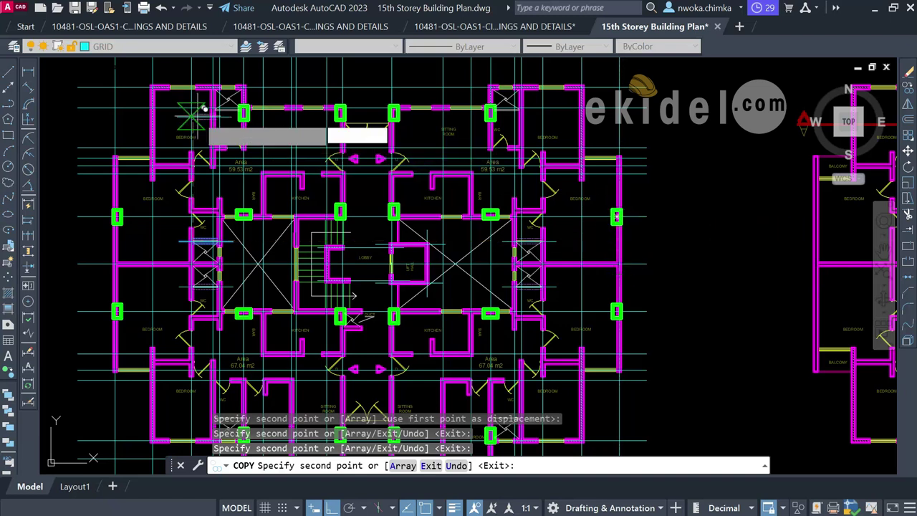
- Place another copy of the three lines at the shower edge of the upper-left WC, starting from the shower's wall corner
{"action": "scroll", "coordinate": [205, 117], "scroll_direction": "up", "scroll_amount": 8}
{"action": "scroll", "coordinate": [277, 104], "scroll_direction": "up", "scroll_amount": 4}
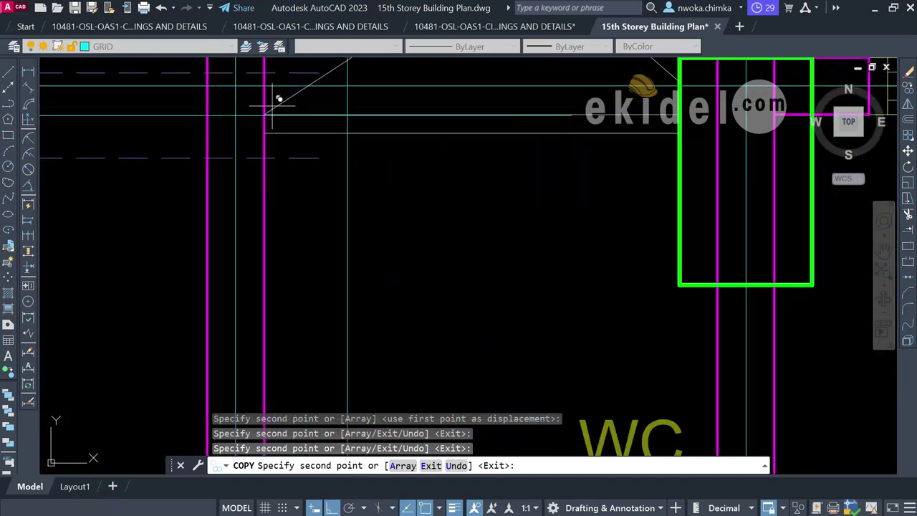
{"action": "scroll", "coordinate": [332, 245], "scroll_direction": "down", "scroll_amount": 2}
{"action": "scroll", "coordinate": [304, 152], "scroll_direction": "up", "scroll_amount": 2}
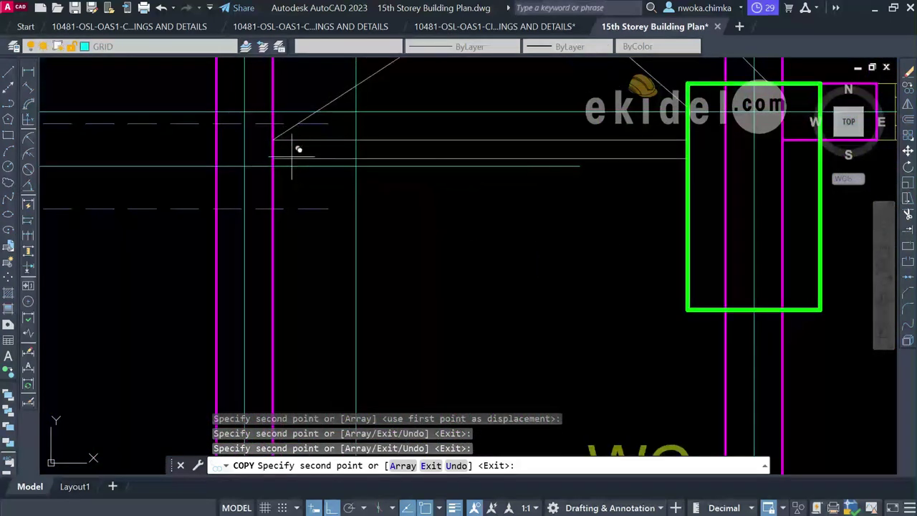
{"action": "scroll", "coordinate": [324, 243], "scroll_direction": "down", "scroll_amount": 2}
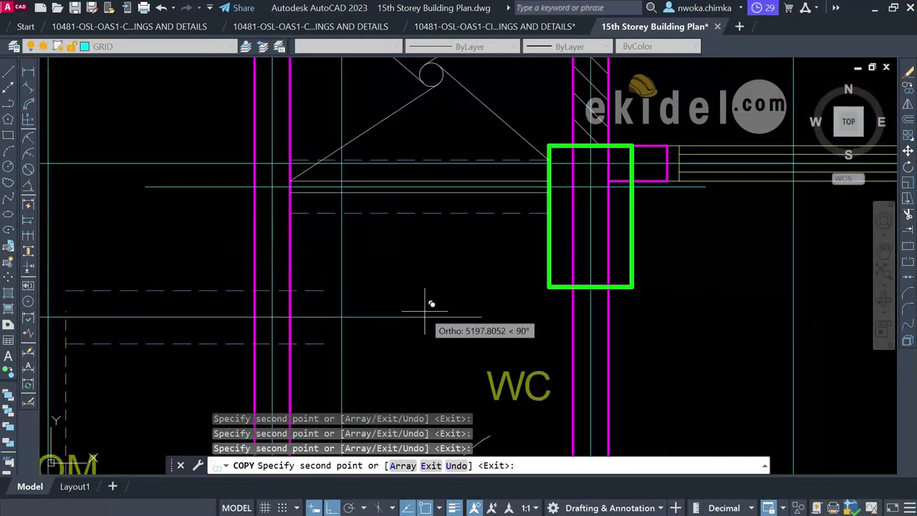
{"action": "scroll", "coordinate": [419, 272], "scroll_direction": "down", "scroll_amount": 2}
{"action": "scroll", "coordinate": [434, 303], "scroll_direction": "down", "scroll_amount": 2}
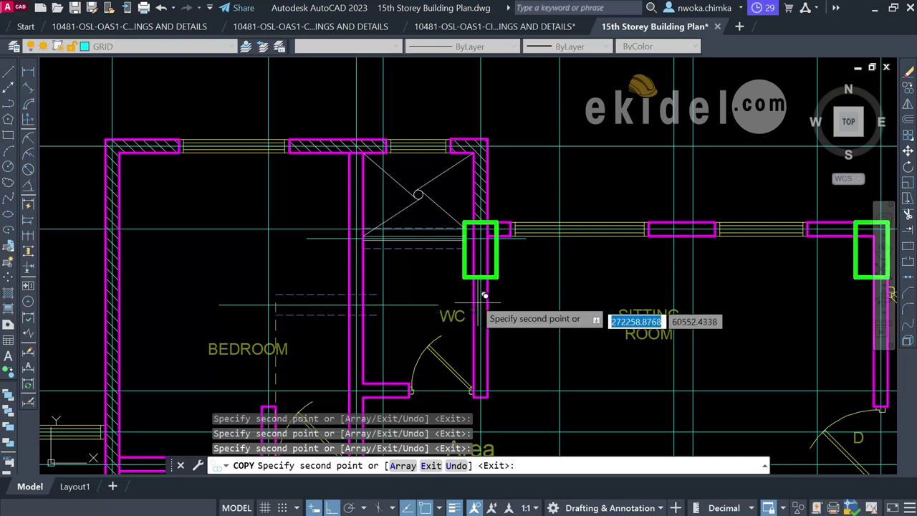
{"action": "scroll", "coordinate": [445, 228], "scroll_direction": "up", "scroll_amount": 4}
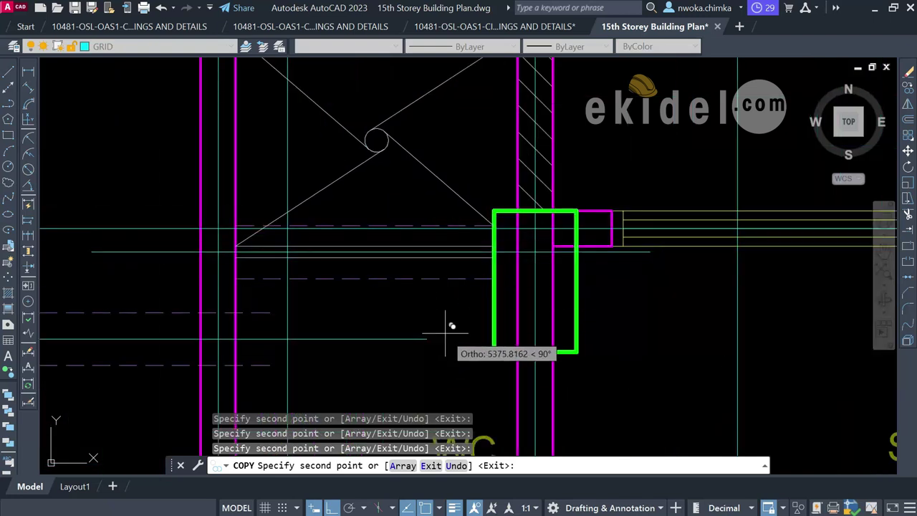
{"action": "scroll", "coordinate": [459, 308], "scroll_direction": "down", "scroll_amount": 2}
{"action": "scroll", "coordinate": [473, 297], "scroll_direction": "down", "scroll_amount": 2}
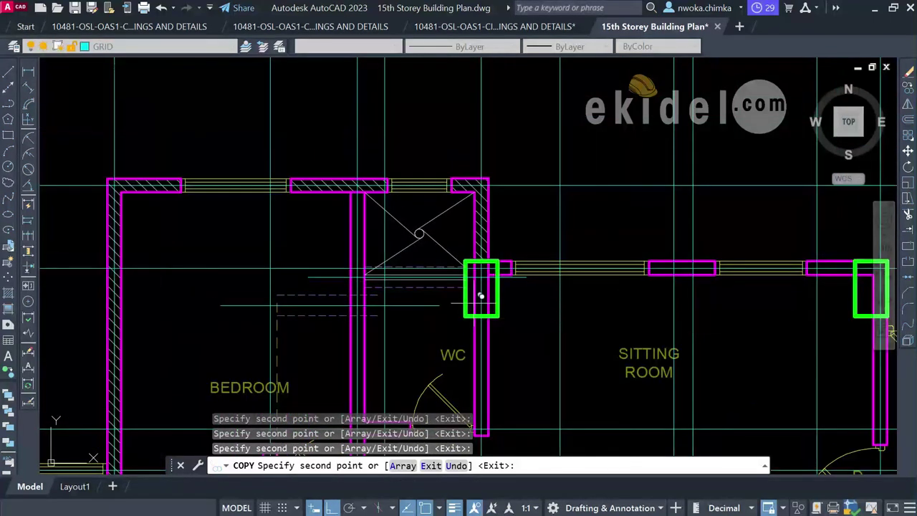
{"action": "scroll", "coordinate": [481, 300], "scroll_direction": "down", "scroll_amount": 5}
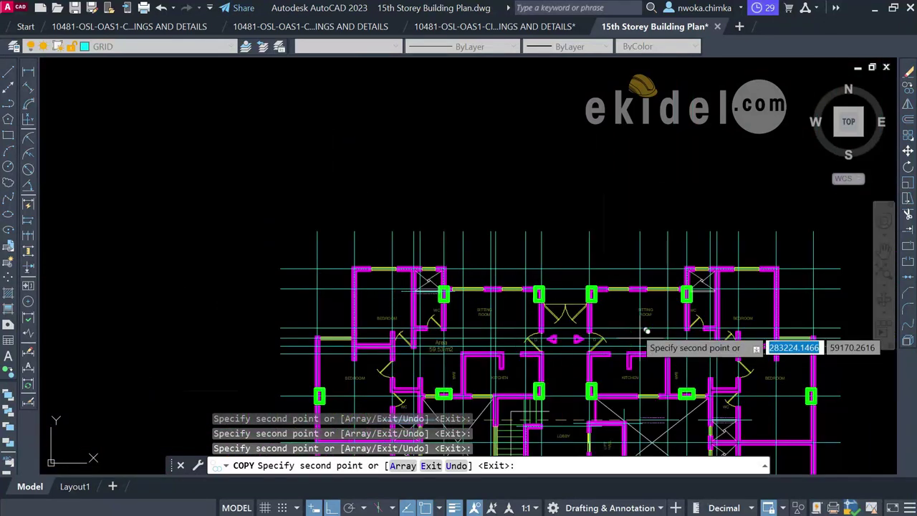
- Place another copy of the two dashed lines and short grid line at the upper-right WC's shower edge
{"action": "scroll", "coordinate": [706, 297], "scroll_direction": "up", "scroll_amount": 8}
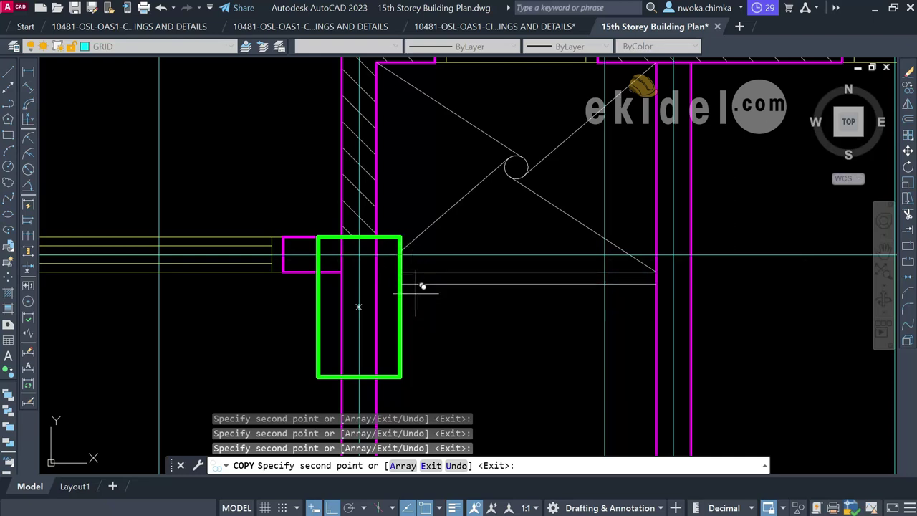
{"action": "scroll", "coordinate": [407, 278], "scroll_direction": "up", "scroll_amount": 2}
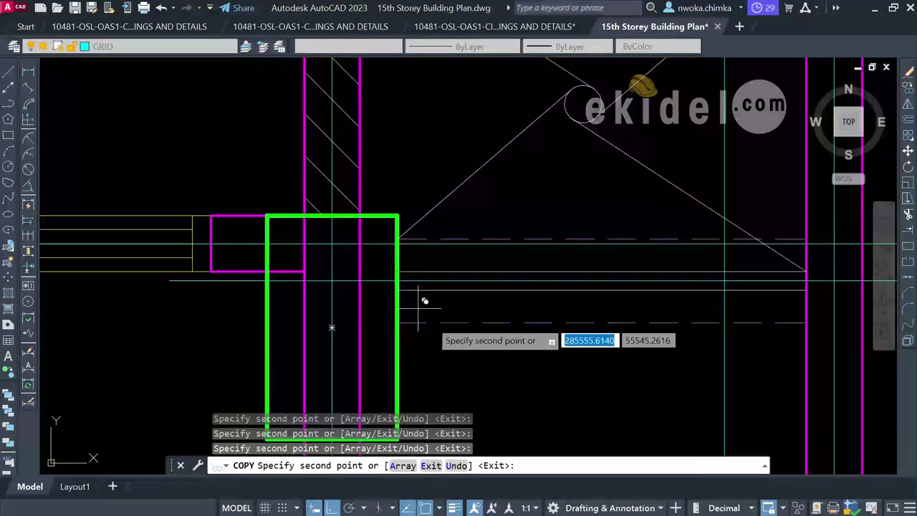
{"action": "scroll", "coordinate": [450, 323], "scroll_direction": "down", "scroll_amount": 2}
{"action": "scroll", "coordinate": [447, 305], "scroll_direction": "down", "scroll_amount": 2}
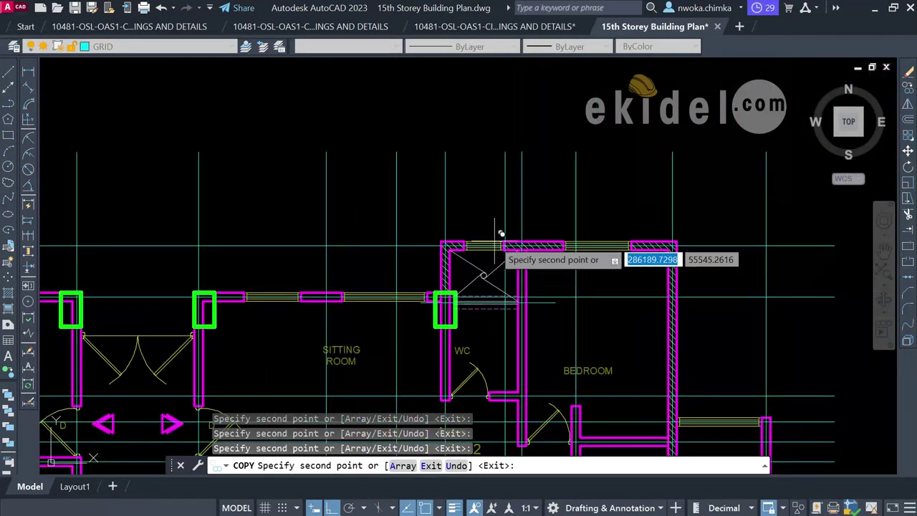
{"action": "scroll", "coordinate": [534, 272], "scroll_direction": "down", "scroll_amount": 2}
{"action": "scroll", "coordinate": [534, 272], "scroll_direction": "down", "scroll_amount": 2}
- Place copies of the three lines at the shower edges of the lower-right and lower-left WCs
{"action": "scroll", "coordinate": [494, 283], "scroll_direction": "up", "scroll_amount": 5}
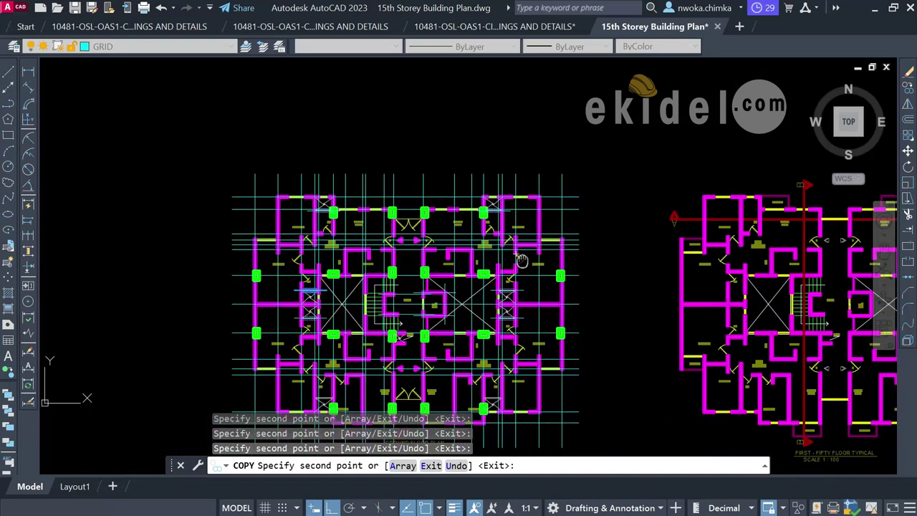
{"action": "scroll", "coordinate": [616, 330], "scroll_direction": "up", "scroll_amount": 5}
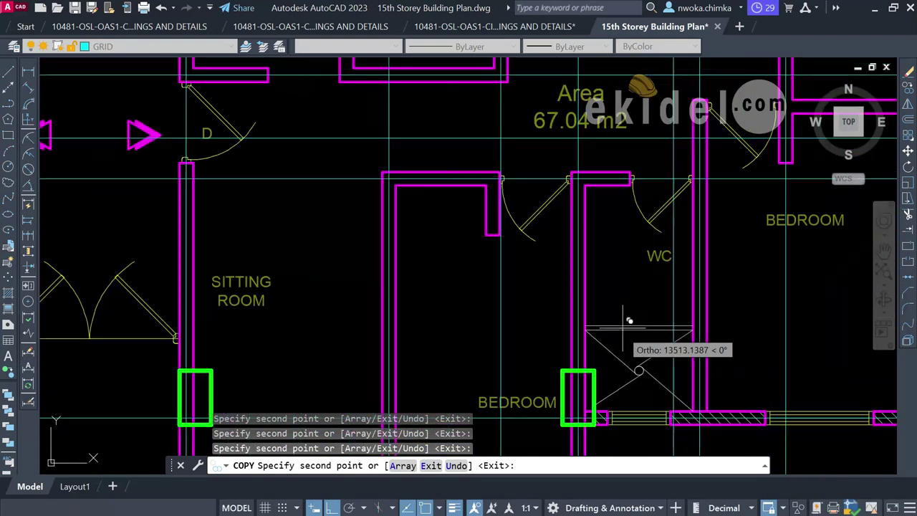
{"action": "scroll", "coordinate": [583, 235], "scroll_direction": "down", "scroll_amount": 4}
{"action": "scroll", "coordinate": [608, 324], "scroll_direction": "down", "scroll_amount": 3}
{"action": "scroll", "coordinate": [344, 258], "scroll_direction": "up", "scroll_amount": 6}
{"action": "scroll", "coordinate": [407, 304], "scroll_direction": "up", "scroll_amount": 3}
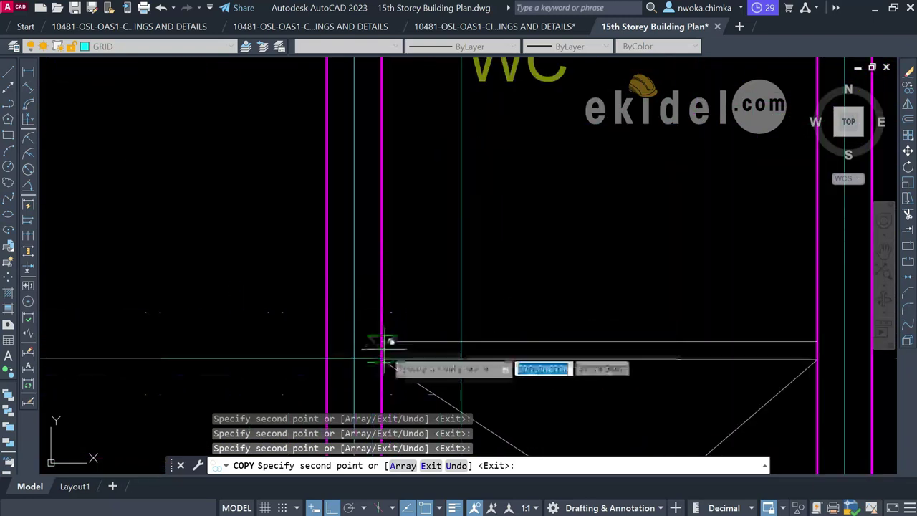
{"action": "scroll", "coordinate": [516, 290], "scroll_direction": "down", "scroll_amount": 4}
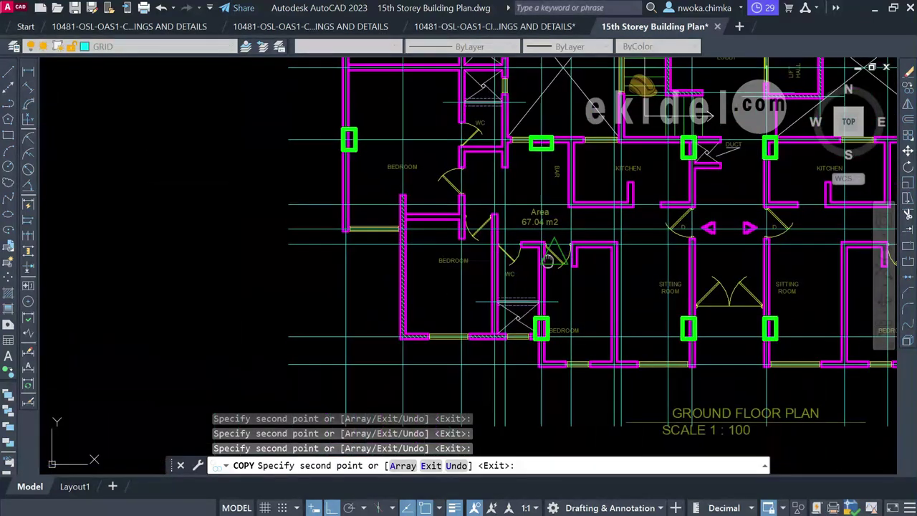
{"action": "scroll", "coordinate": [519, 318], "scroll_direction": "up", "scroll_amount": 3}
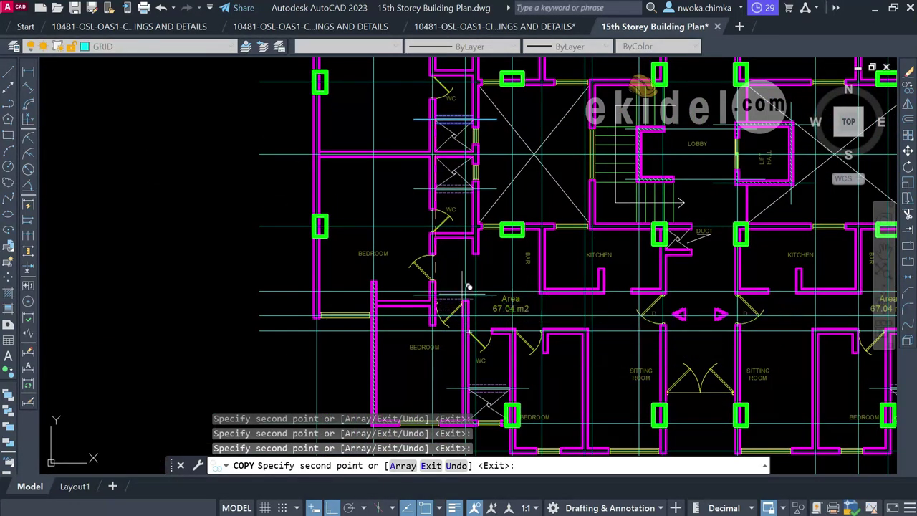
- Place a final copy of the three lines at the lower corner of the duct's upper wall end and finish copying
{"action": "scroll", "coordinate": [501, 308], "scroll_direction": "down", "scroll_amount": 3}
{"action": "scroll", "coordinate": [612, 255], "scroll_direction": "up", "scroll_amount": 3}
{"action": "scroll", "coordinate": [612, 256], "scroll_direction": "up", "scroll_amount": 4}
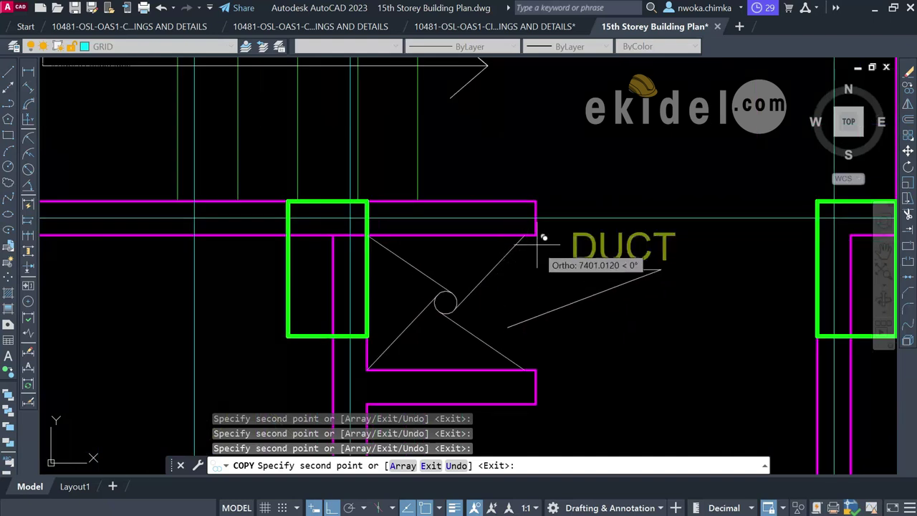
{"action": "left_click", "coordinate": [537, 222]}
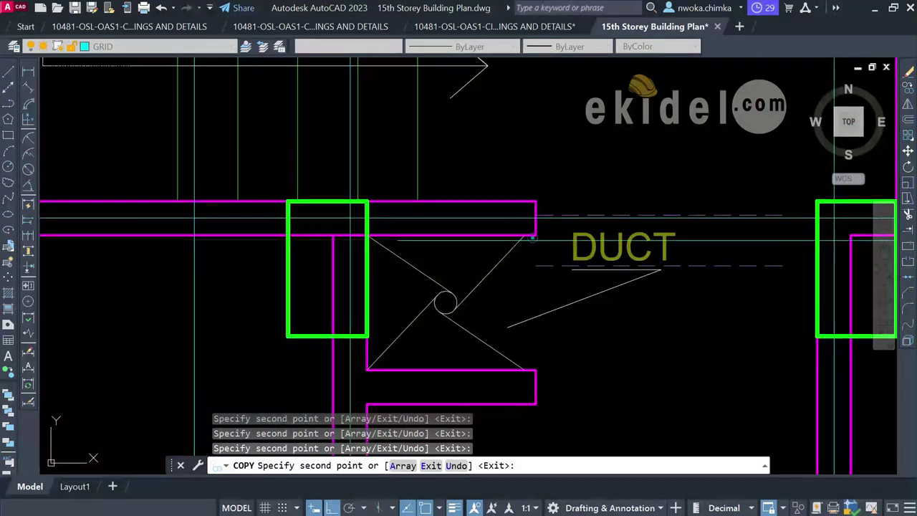
{"action": "key", "text": "Return"}
{"action": "key", "text": "Escape"}
{"action": "left_click", "coordinate": [705, 266]}
{"action": "left_click", "coordinate": [695, 293]}
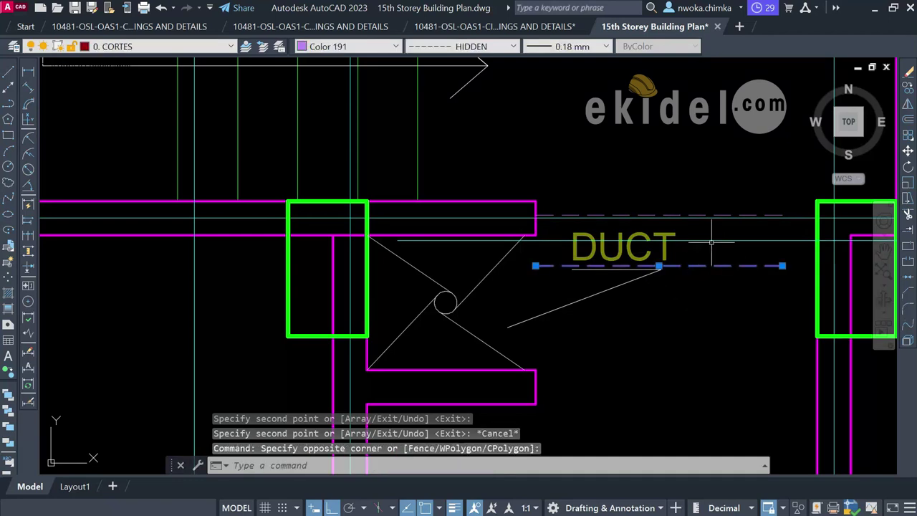
{"action": "left_click", "coordinate": [665, 240]}
{"action": "key", "text": "Escape"}
- Try to rotate the three duct lines by 90 degrees about the upper wall's lower corner, and undo the rotation
{"action": "left_click", "coordinate": [705, 215]}
{"action": "left_click", "coordinate": [704, 266]}
{"action": "left_click", "coordinate": [702, 281]}
{"action": "left_click", "coordinate": [700, 242]}
{"action": "scroll", "coordinate": [429, 321], "scroll_direction": "down", "scroll_amount": 2}
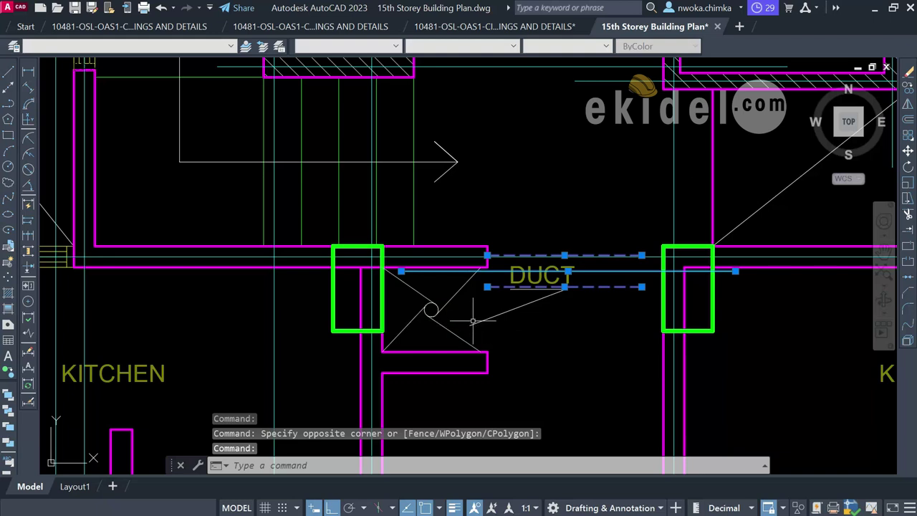
{"action": "type", "text": "ro"}
{"action": "key", "text": "Return"}
{"action": "scroll", "coordinate": [484, 281], "scroll_direction": "up", "scroll_amount": 2}
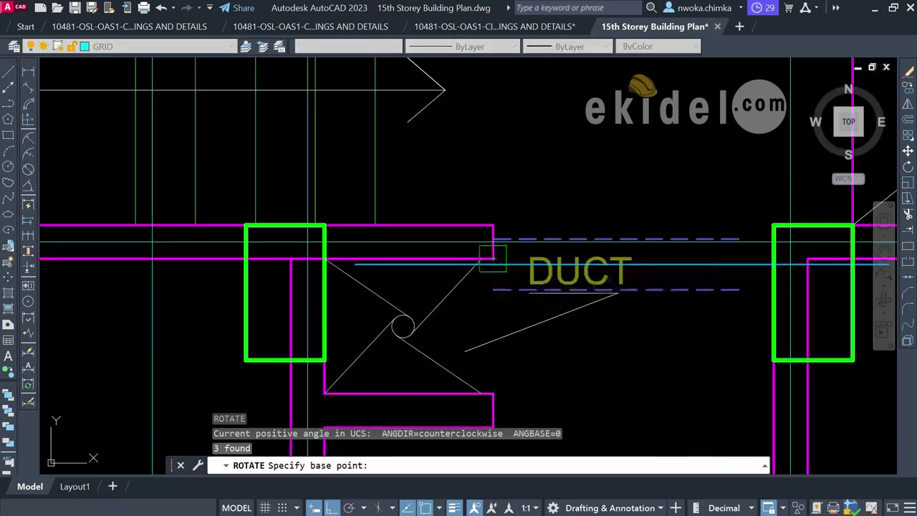
{"action": "left_click", "coordinate": [492, 257]}
{"action": "scroll", "coordinate": [499, 322], "scroll_direction": "up", "scroll_amount": 3}
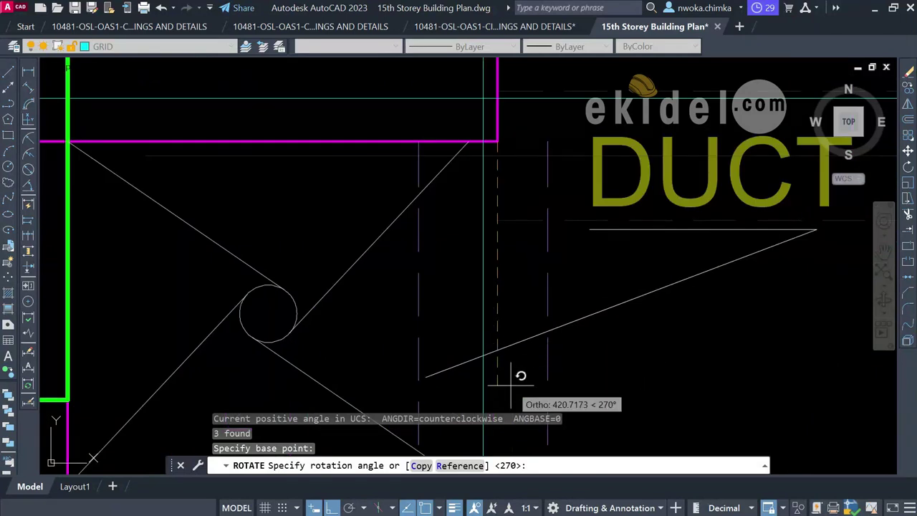
{"action": "key", "text": "Return"}
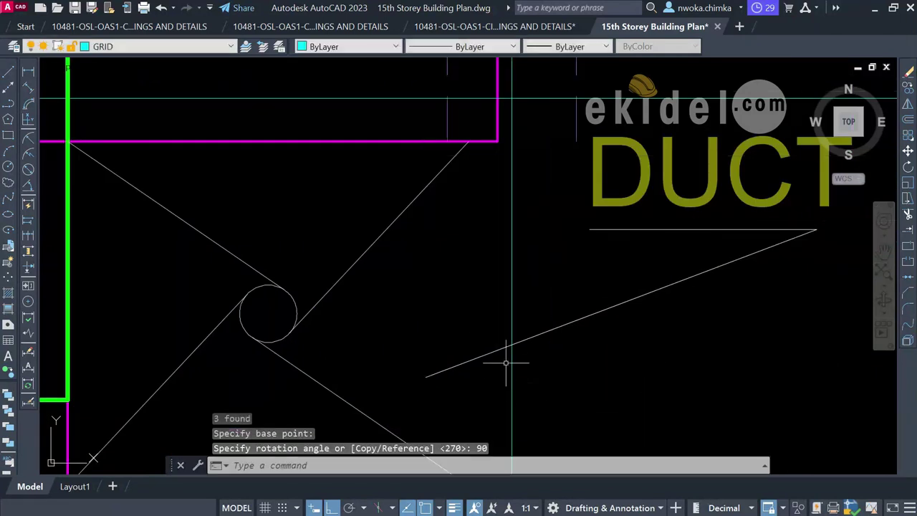
{"action": "key", "text": "ctrl+z"}
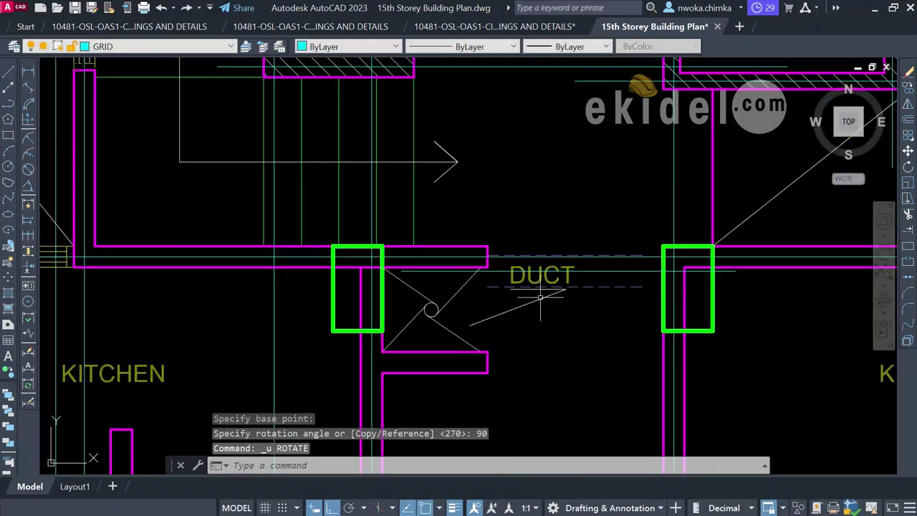
- Rotate the two dashed lines and the short grid line at the duct to point vertically downward about the upper wall's lower corner
{"action": "scroll", "coordinate": [540, 295], "scroll_direction": "up", "scroll_amount": 4}
{"action": "left_click", "coordinate": [577, 288]}
{"action": "left_click", "coordinate": [571, 334]}
{"action": "scroll", "coordinate": [647, 208], "scroll_direction": "up", "scroll_amount": 2}
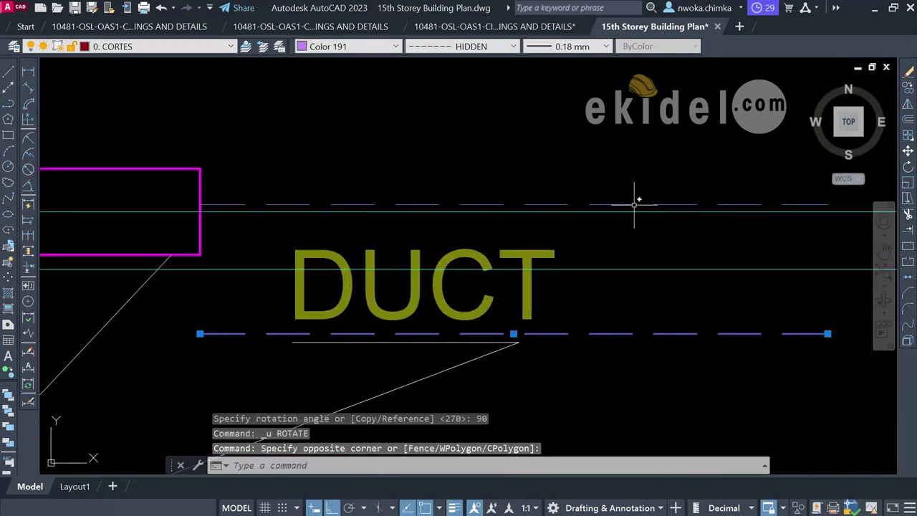
{"action": "left_click", "coordinate": [635, 204]}
{"action": "left_click", "coordinate": [632, 247]}
{"action": "left_click", "coordinate": [620, 293]}
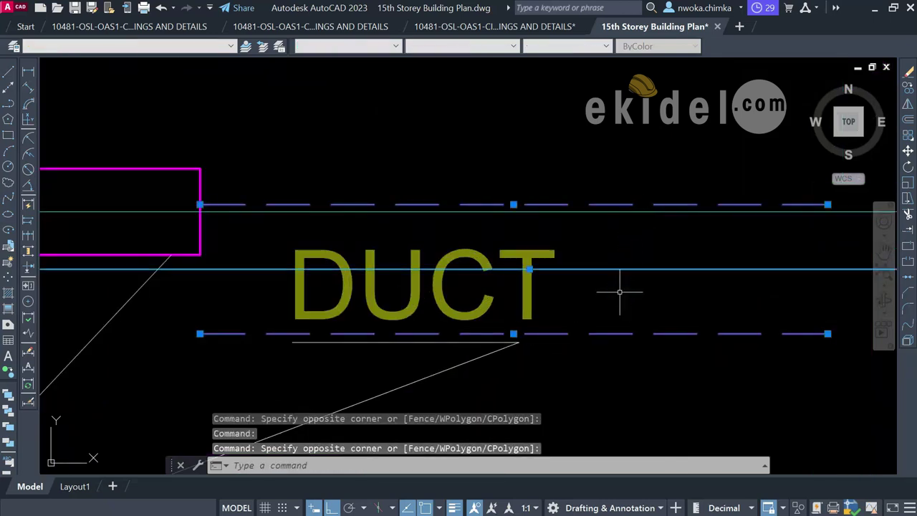
{"action": "type", "text": "ro"}
{"action": "key", "text": "Return"}
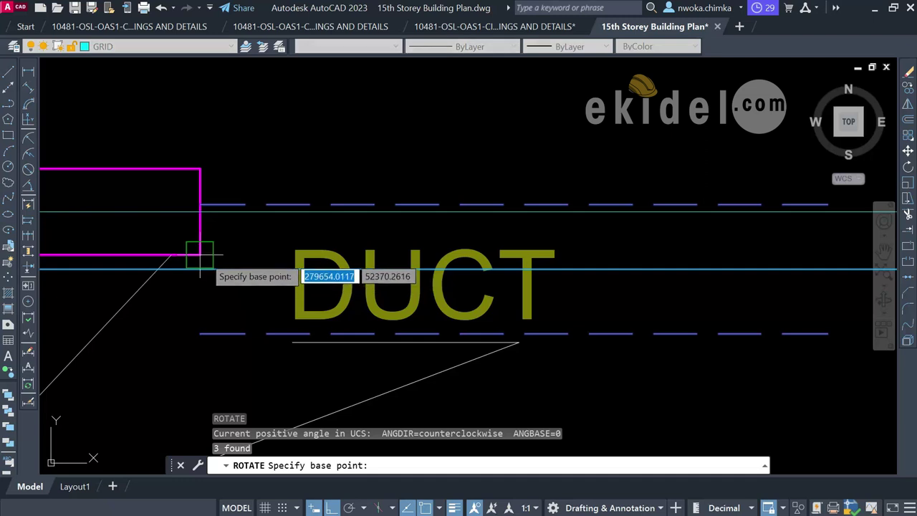
{"action": "left_click", "coordinate": [200, 254]}
{"action": "left_click", "coordinate": [195, 313]}
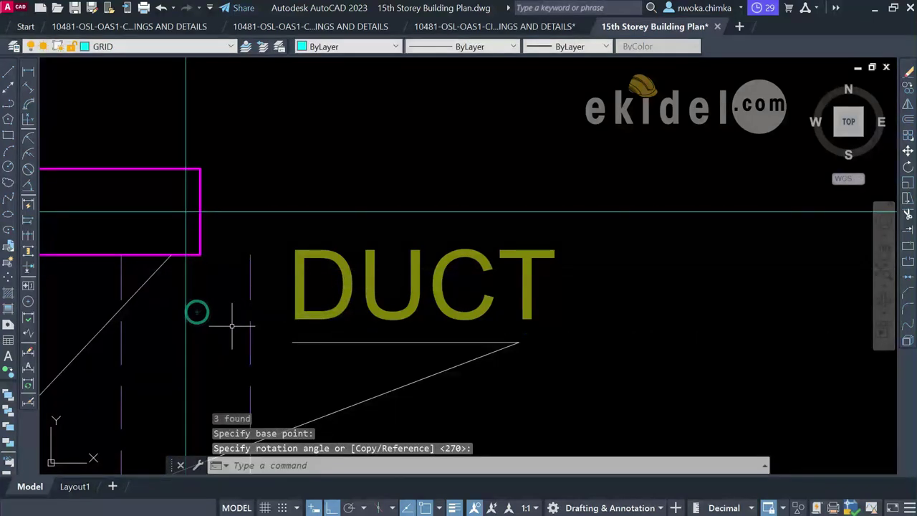
- Move the three vertical lines so the outer dashed line starts at the duct's upper wall corner
{"action": "scroll", "coordinate": [406, 243], "scroll_direction": "down", "scroll_amount": 6}
{"action": "scroll", "coordinate": [376, 304], "scroll_direction": "up", "scroll_amount": 2}
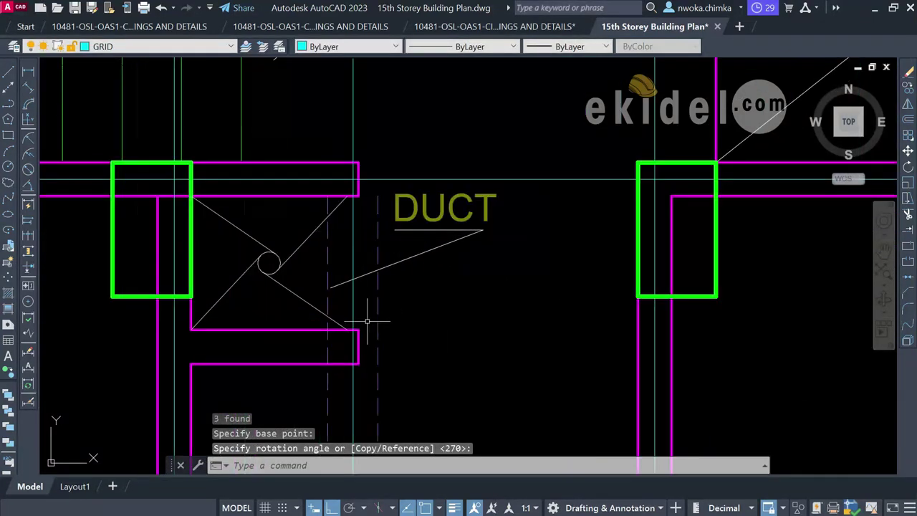
{"action": "left_click", "coordinate": [378, 307]}
{"action": "left_click", "coordinate": [327, 265]}
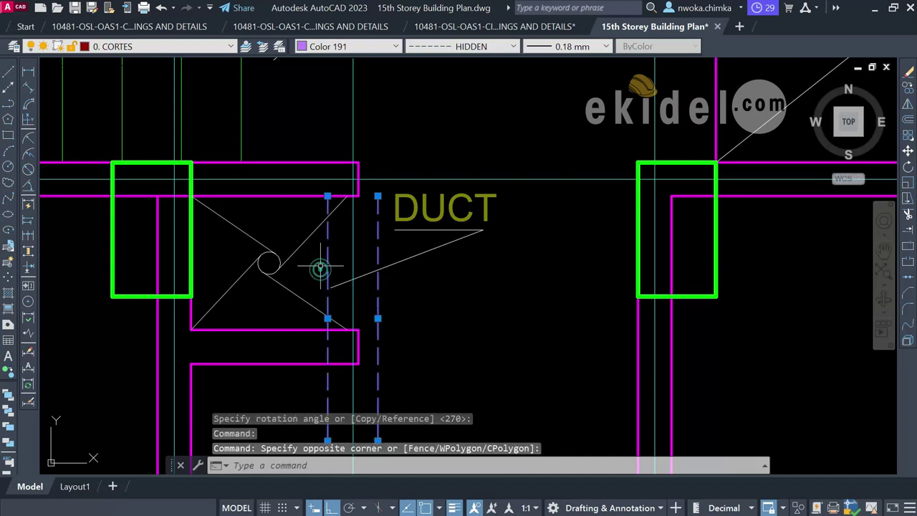
{"action": "left_click", "coordinate": [366, 235]}
{"action": "left_click", "coordinate": [347, 260]}
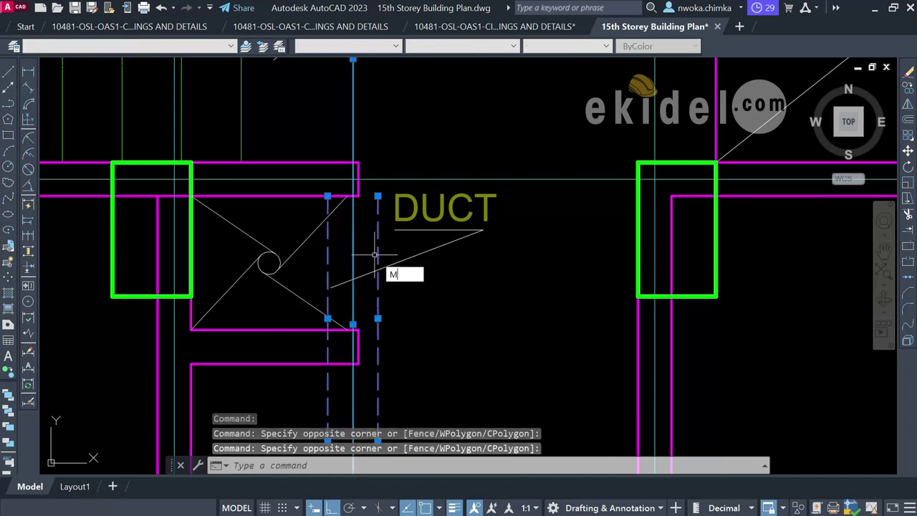
{"action": "key", "text": "Return"}
{"action": "scroll", "coordinate": [372, 201], "scroll_direction": "up", "scroll_amount": 2}
{"action": "left_click", "coordinate": [382, 182]}
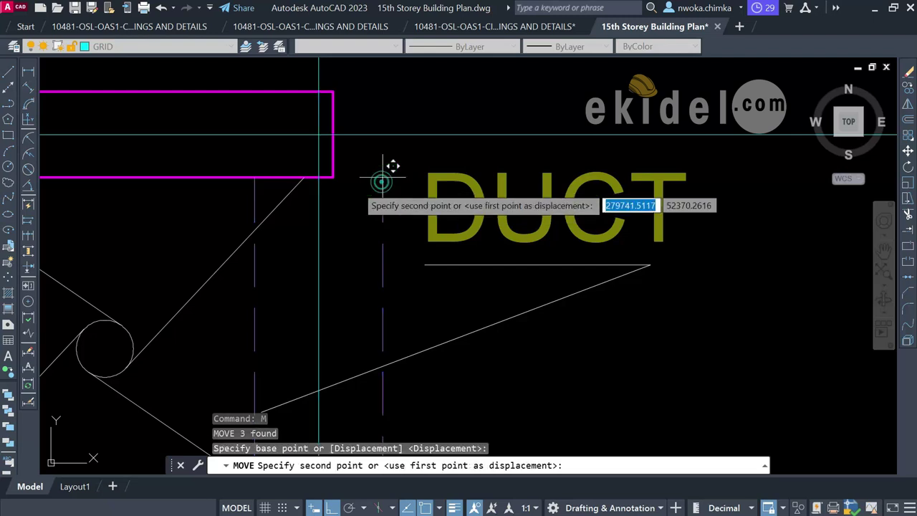
{"action": "left_click", "coordinate": [344, 164]}
{"action": "scroll", "coordinate": [417, 201], "scroll_direction": "down", "scroll_amount": 3}
{"action": "scroll", "coordinate": [400, 240], "scroll_direction": "down", "scroll_amount": 2}
- Trim off the parts of the two dashed lines that extend below the upper face of the duct's lower wall
{"action": "scroll", "coordinate": [386, 308], "scroll_direction": "up", "scroll_amount": 2}
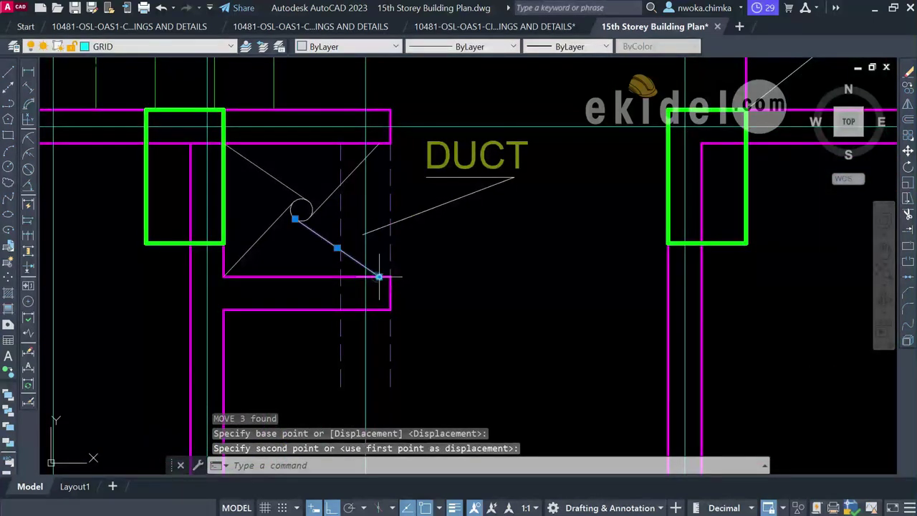
{"action": "left_click", "coordinate": [378, 276]}
{"action": "key", "text": "Escape"}
{"action": "left_click", "coordinate": [348, 276]}
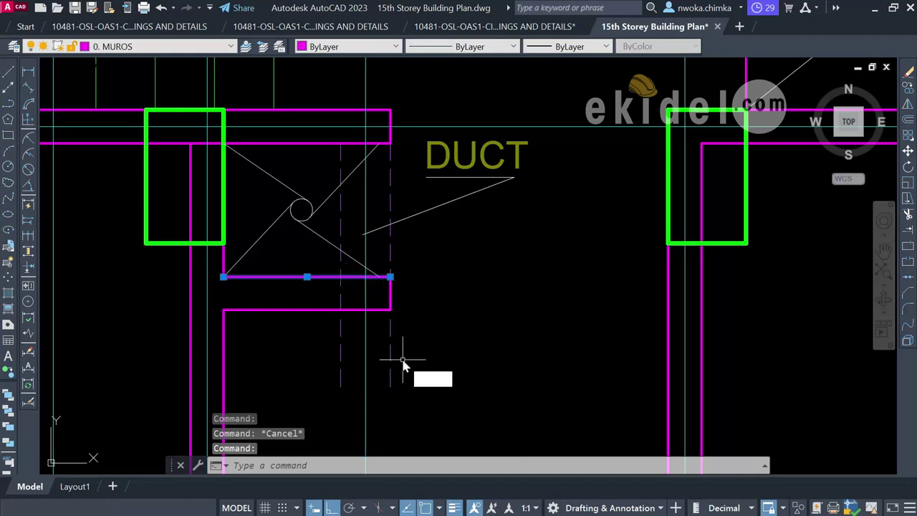
{"action": "type", "text": "tr"}
{"action": "key", "text": "Return"}
{"action": "left_click", "coordinate": [308, 351]}
{"action": "left_click", "coordinate": [395, 348]}
{"action": "key", "text": "Return"}
{"action": "left_click", "coordinate": [345, 354]}
{"action": "key", "text": "Return"}
{"action": "scroll", "coordinate": [437, 345], "scroll_direction": "down", "scroll_amount": 2}
{"action": "key", "text": "Escape"}
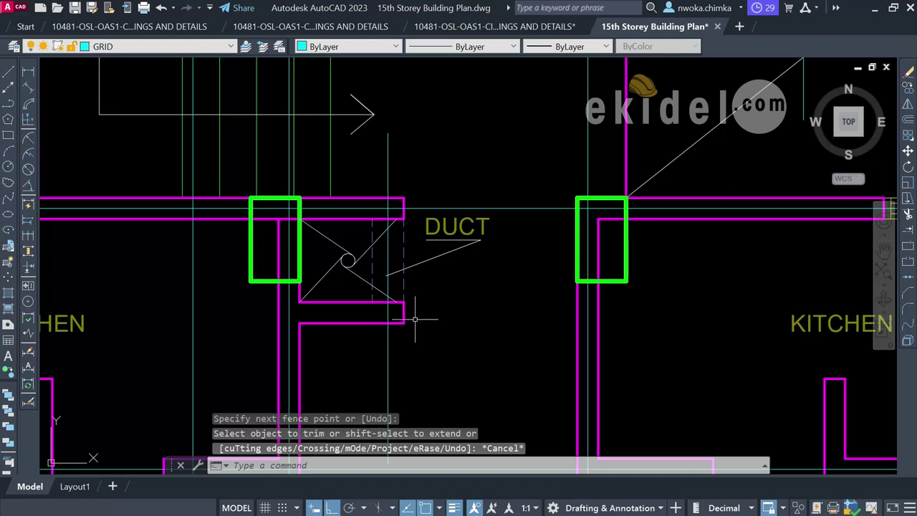
- Draw a horizontal grid line from the midpoint of the duct's lower wall end, extending left past the adjoining kitchen wall
{"action": "scroll", "coordinate": [386, 252], "scroll_direction": "down", "scroll_amount": 4}
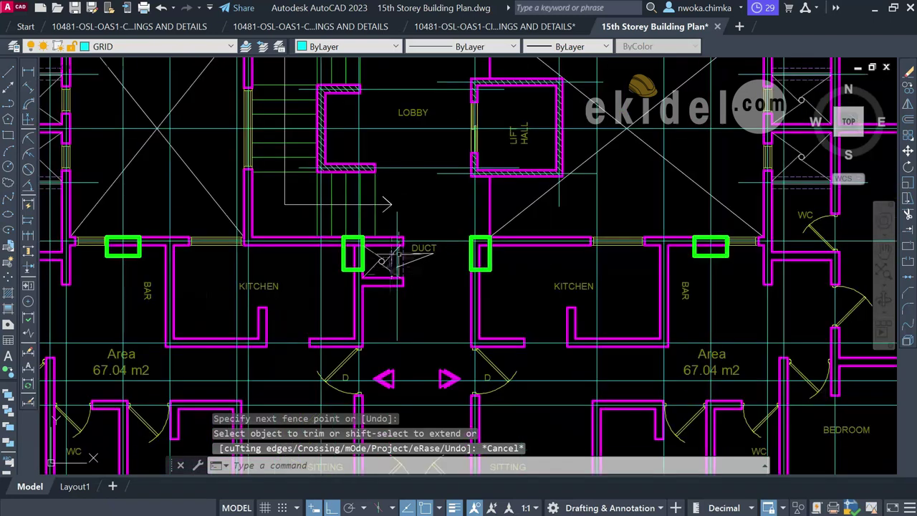
{"action": "scroll", "coordinate": [398, 283], "scroll_direction": "up", "scroll_amount": 2}
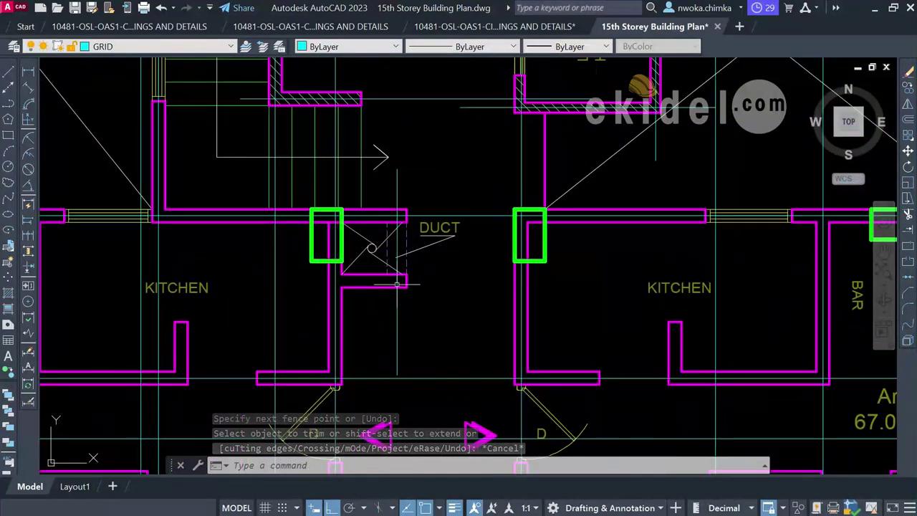
{"action": "type", "text": "l"}
{"action": "key", "text": "Return"}
{"action": "scroll", "coordinate": [398, 285], "scroll_direction": "up", "scroll_amount": 3}
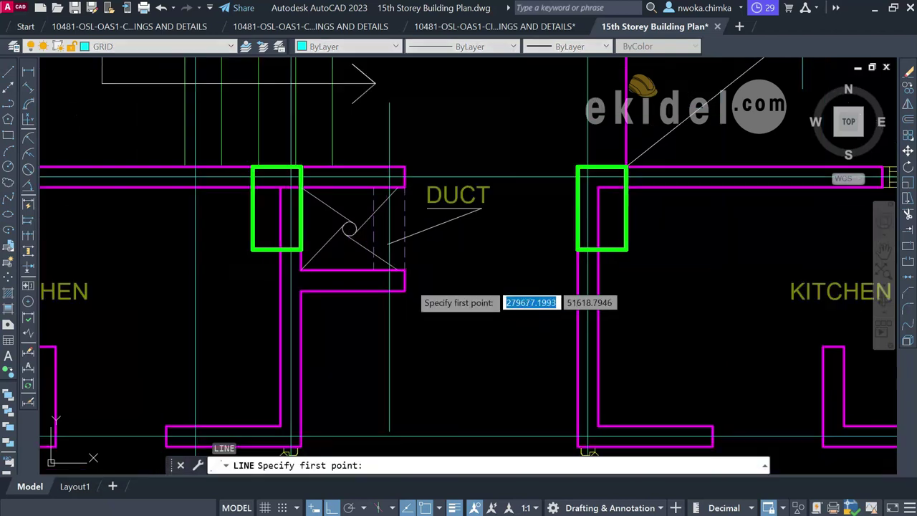
{"action": "left_click", "coordinate": [401, 283]}
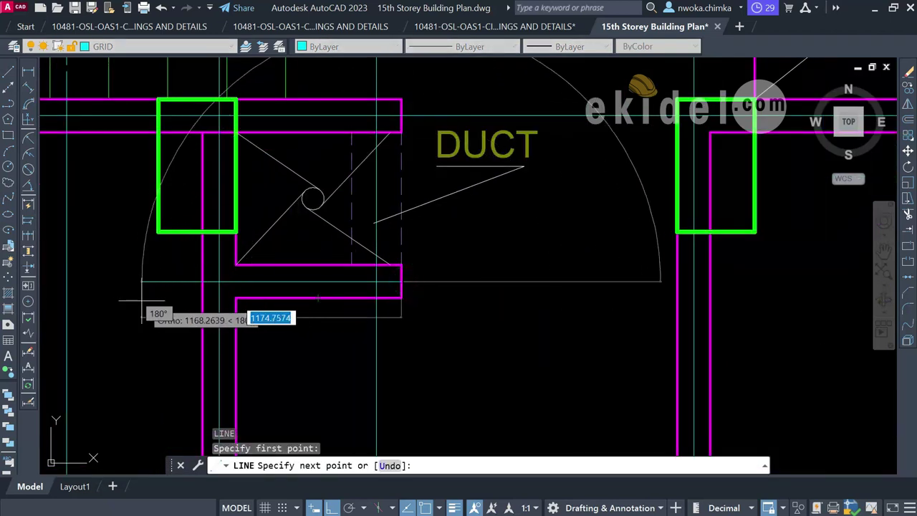
{"action": "left_click", "coordinate": [117, 301]}
{"action": "key", "text": "Escape"}
- Stretch the new grid line's right end outward beyond the end of the duct's lower wall
{"action": "left_click", "coordinate": [272, 269]}
{"action": "left_click", "coordinate": [267, 282]}
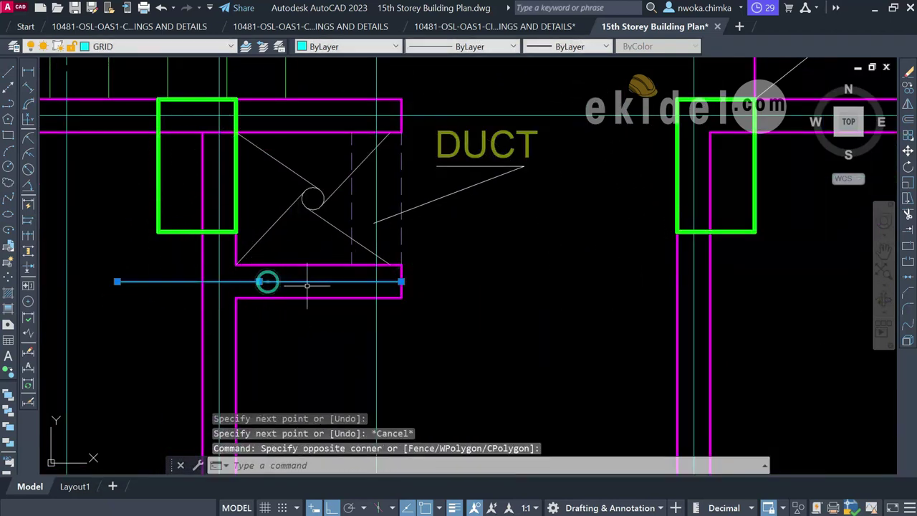
{"action": "left_click", "coordinate": [400, 284]}
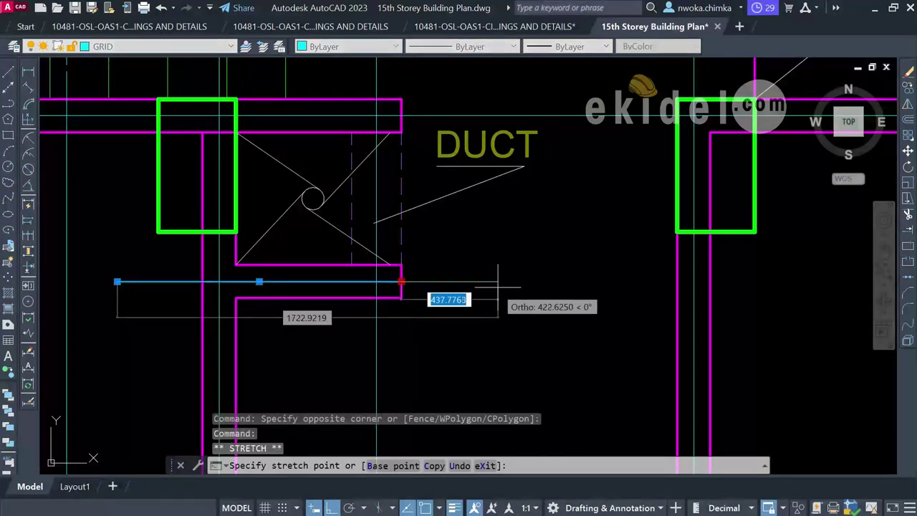
{"action": "left_click", "coordinate": [522, 284]}
{"action": "key", "text": "Escape"}
{"action": "scroll", "coordinate": [496, 316], "scroll_direction": "down", "scroll_amount": 4}
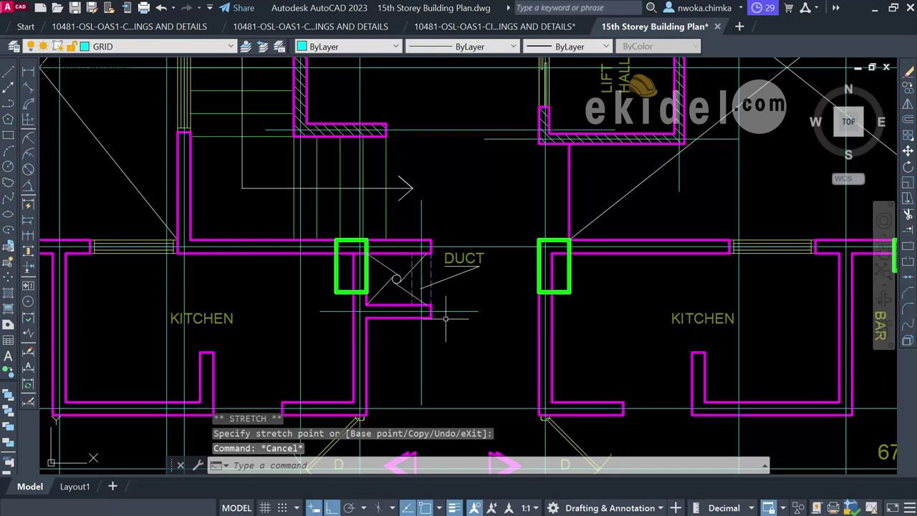
{"action": "scroll", "coordinate": [393, 291], "scroll_direction": "down", "scroll_amount": 2}
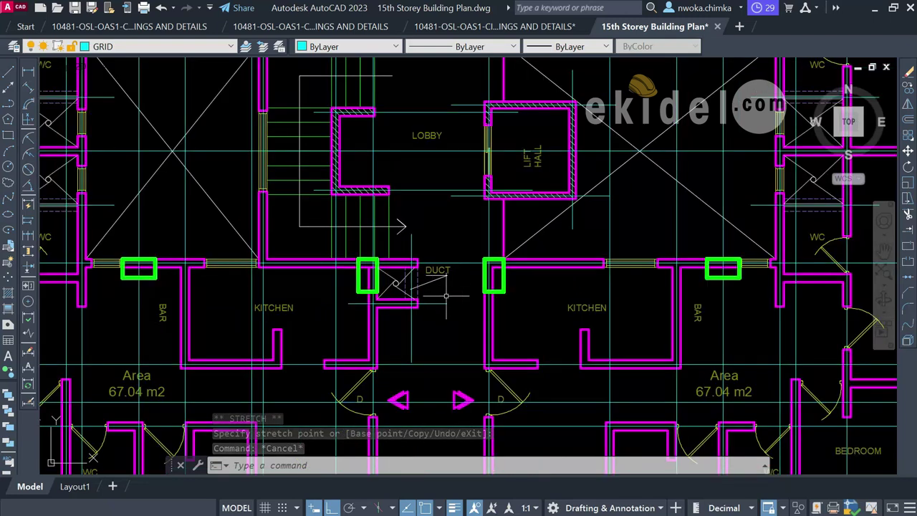
{"action": "scroll", "coordinate": [444, 296], "scroll_direction": "down", "scroll_amount": 2}
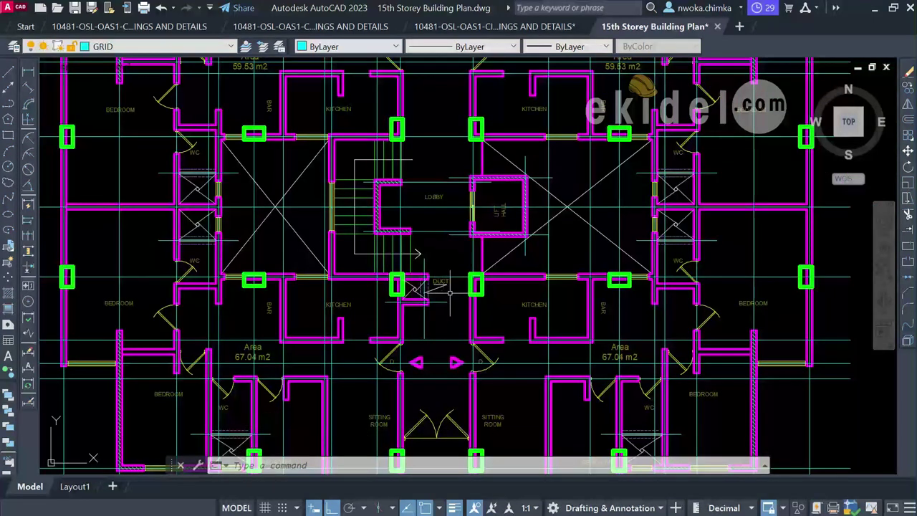
{"action": "scroll", "coordinate": [449, 292], "scroll_direction": "up", "scroll_amount": 2}
{"action": "scroll", "coordinate": [430, 272], "scroll_direction": "down", "scroll_amount": 4}
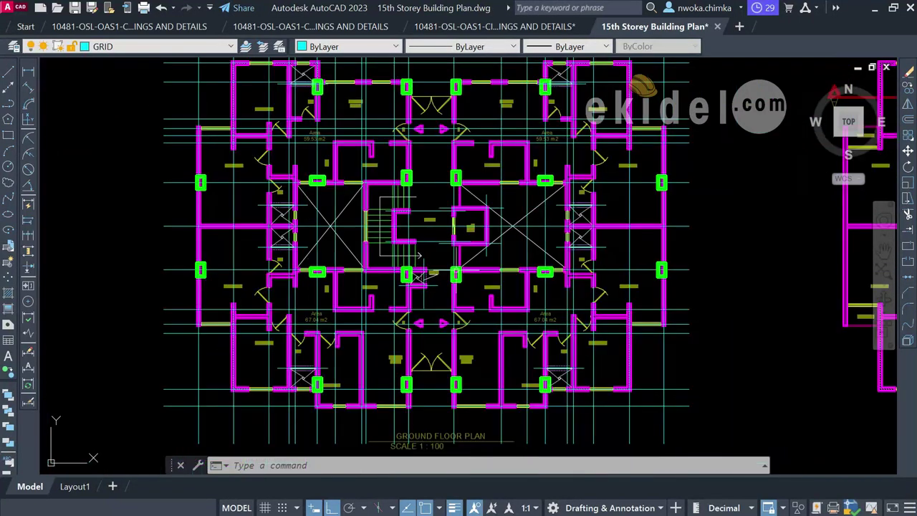
{"action": "scroll", "coordinate": [415, 202], "scroll_direction": "up", "scroll_amount": 2}
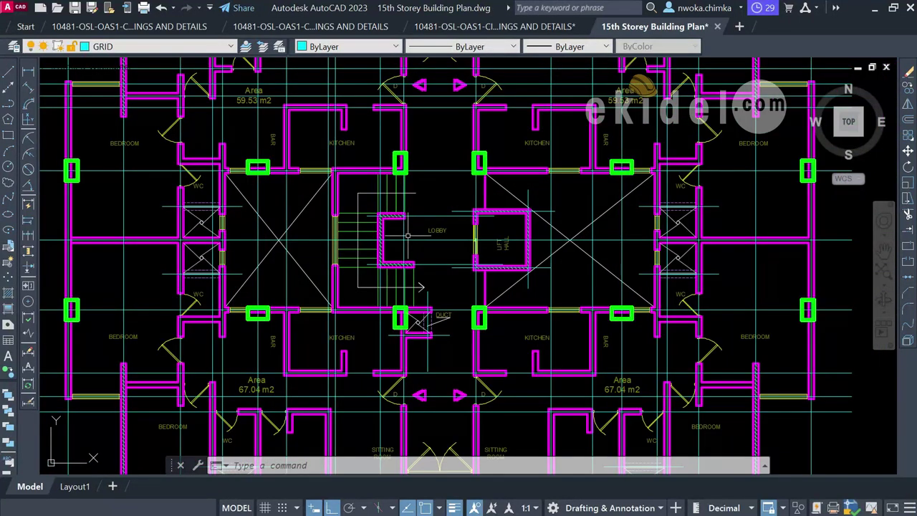
{"action": "scroll", "coordinate": [391, 322], "scroll_direction": "down", "scroll_amount": 2}
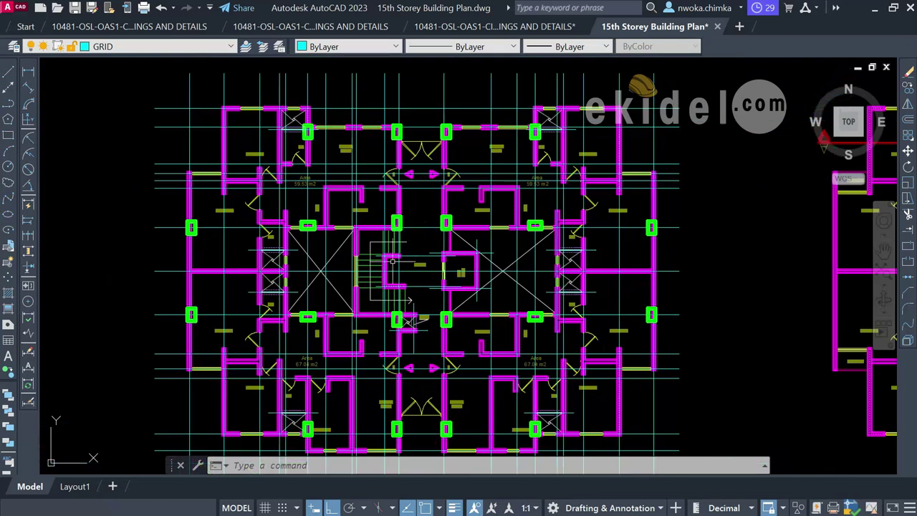
{"action": "scroll", "coordinate": [544, 218], "scroll_direction": "down", "scroll_amount": 3}
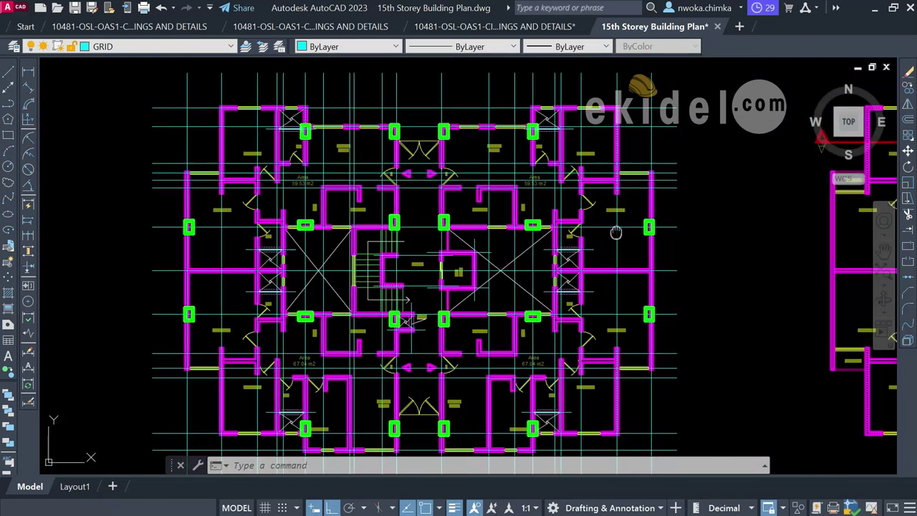
- Move the ground floor plan's title, underline and scale text straight down, clear of the vertical grid lines' lower ends
{"action": "scroll", "coordinate": [410, 381], "scroll_direction": "up", "scroll_amount": 4}
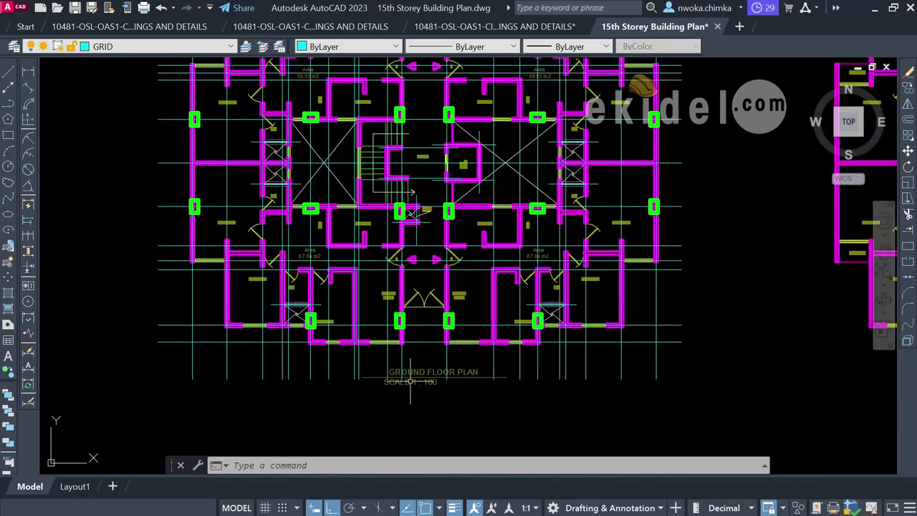
{"action": "left_click", "coordinate": [304, 344]}
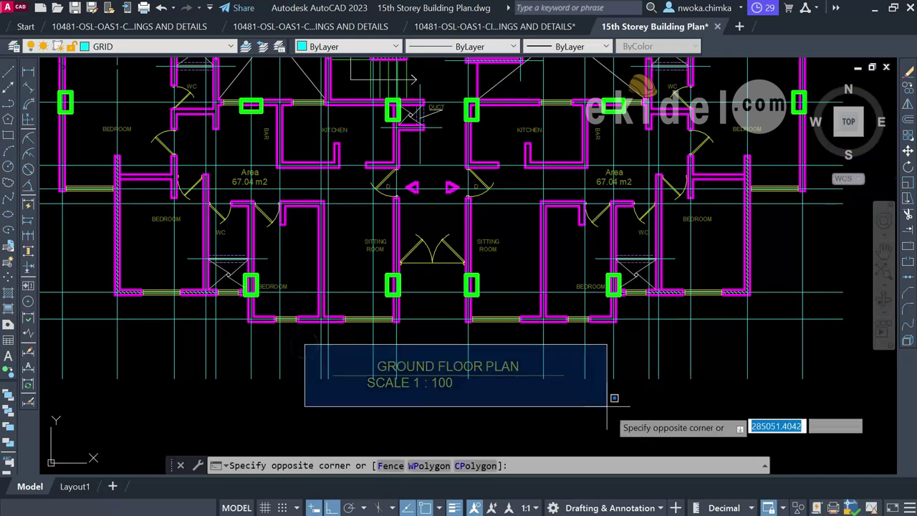
{"action": "left_click", "coordinate": [607, 410]}
{"action": "type", "text": "M"}
{"action": "key", "text": "Return"}
{"action": "scroll", "coordinate": [529, 361], "scroll_direction": "down", "scroll_amount": 2}
{"action": "scroll", "coordinate": [487, 368], "scroll_direction": "up", "scroll_amount": 2}
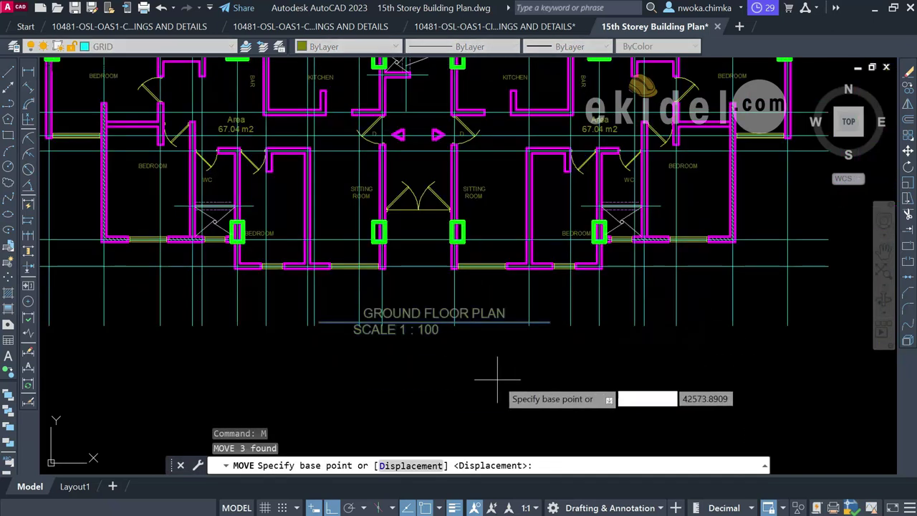
{"action": "left_click", "coordinate": [505, 358]}
{"action": "left_click", "coordinate": [508, 408]}
- Review the ground floor plan's grid lines and columns beside the first-fifty floor typical plan
{"action": "scroll", "coordinate": [485, 343], "scroll_direction": "down", "scroll_amount": 3}
{"action": "scroll", "coordinate": [428, 287], "scroll_direction": "up", "scroll_amount": 2}
{"action": "scroll", "coordinate": [428, 288], "scroll_direction": "down", "scroll_amount": 2}
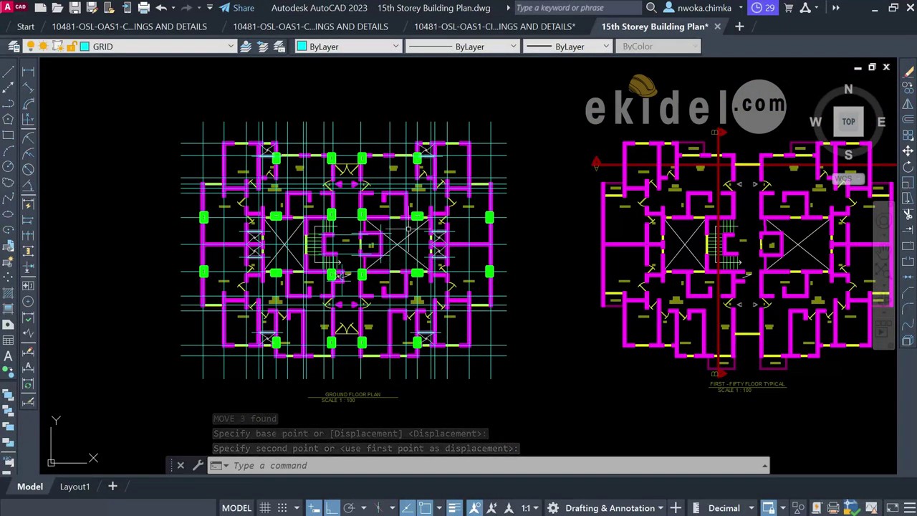
{"action": "scroll", "coordinate": [370, 199], "scroll_direction": "up", "scroll_amount": 4}
{"action": "scroll", "coordinate": [329, 232], "scroll_direction": "down", "scroll_amount": 5}
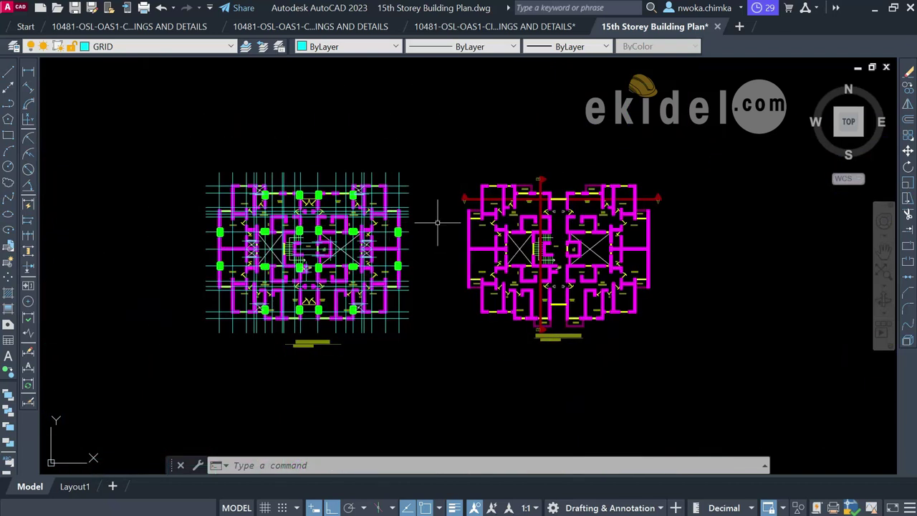
{"action": "scroll", "coordinate": [307, 266], "scroll_direction": "up", "scroll_amount": 3}
{"action": "scroll", "coordinate": [315, 267], "scroll_direction": "down", "scroll_amount": 3}
{"action": "scroll", "coordinate": [315, 240], "scroll_direction": "up", "scroll_amount": 3}
{"action": "scroll", "coordinate": [319, 238], "scroll_direction": "down", "scroll_amount": 3}
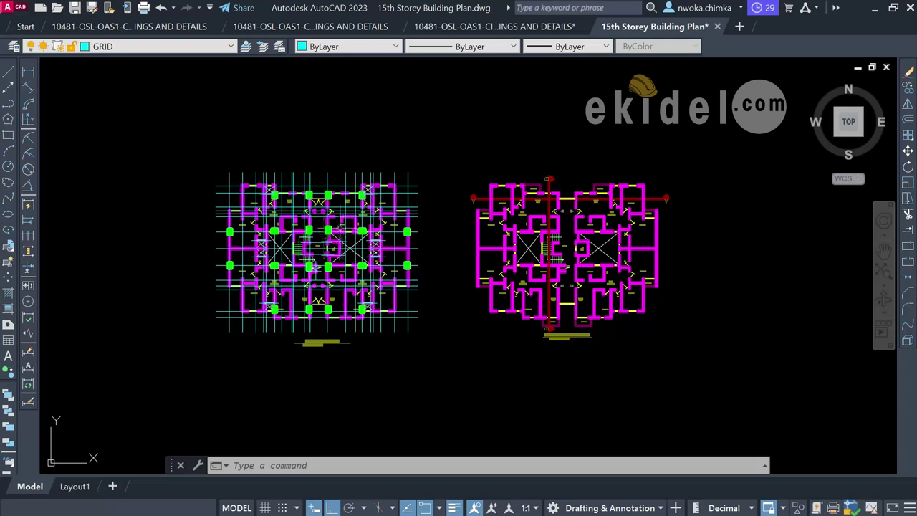
{"action": "scroll", "coordinate": [316, 258], "scroll_direction": "up", "scroll_amount": 5}
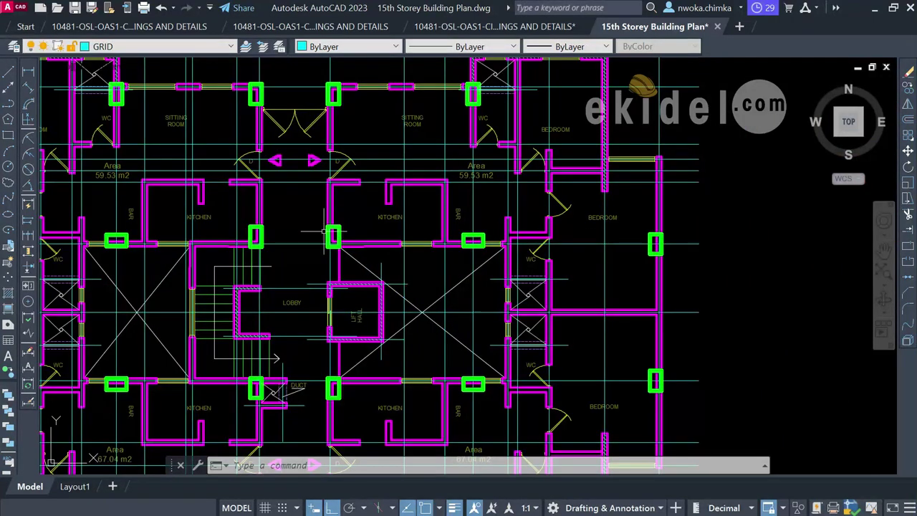
{"action": "scroll", "coordinate": [325, 231], "scroll_direction": "down", "scroll_amount": 5}
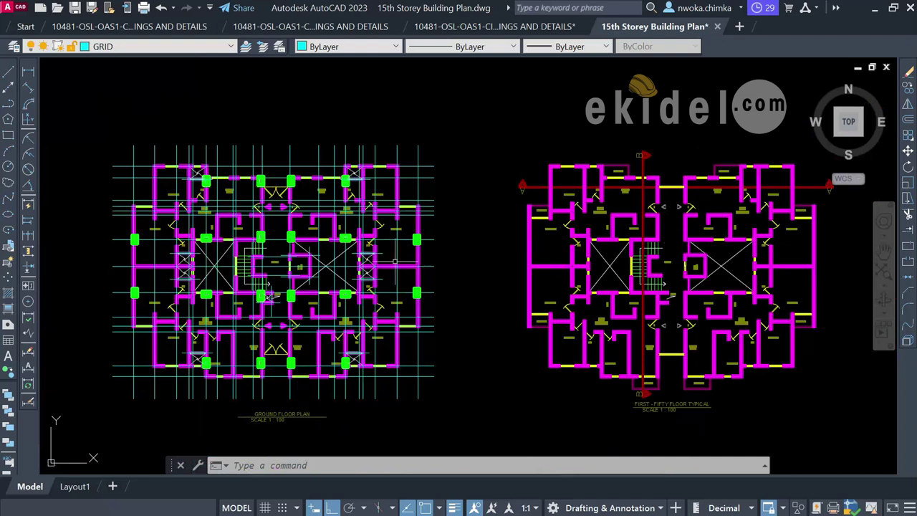
{"action": "scroll", "coordinate": [353, 235], "scroll_direction": "up", "scroll_amount": 5}
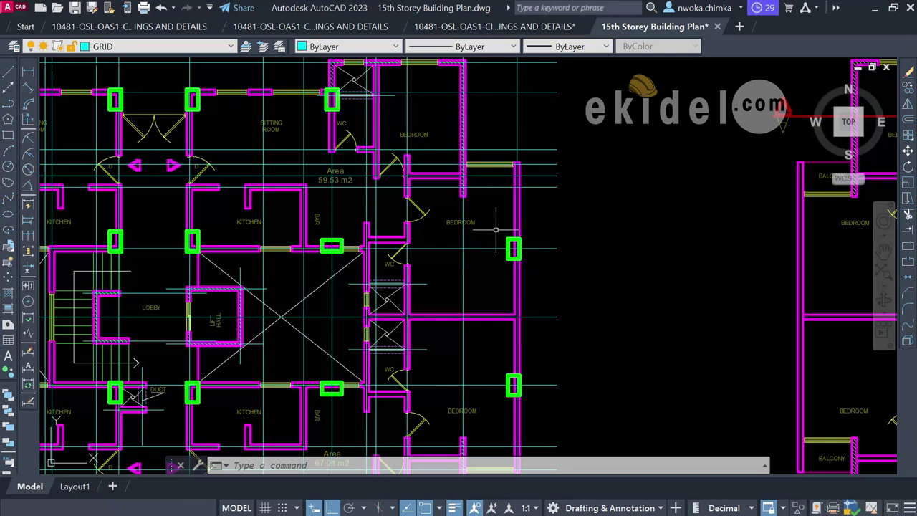
{"action": "scroll", "coordinate": [500, 228], "scroll_direction": "down", "scroll_amount": 6}
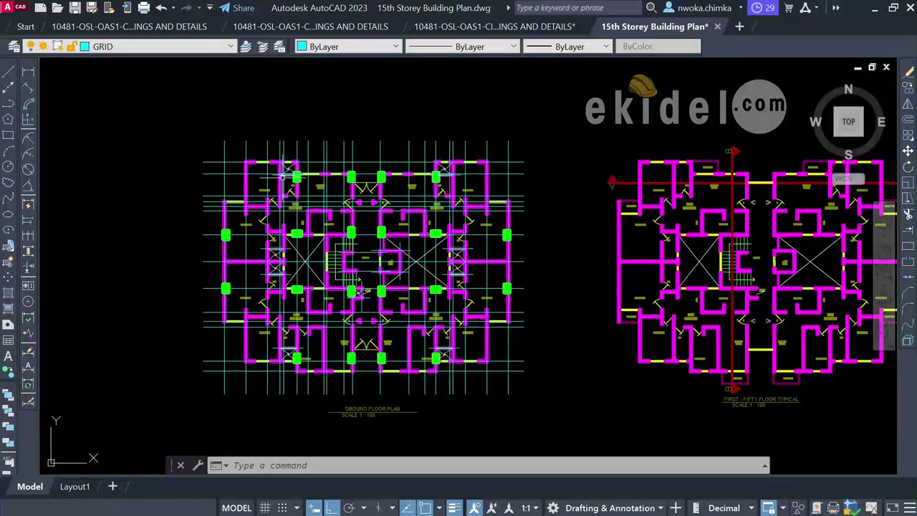
- Copy all ground floor columns onto the first-fifty floor typical plan, using the lift hall's upper-right outer wall corner as the matching reference point
{"action": "scroll", "coordinate": [286, 172], "scroll_direction": "up", "scroll_amount": 8}
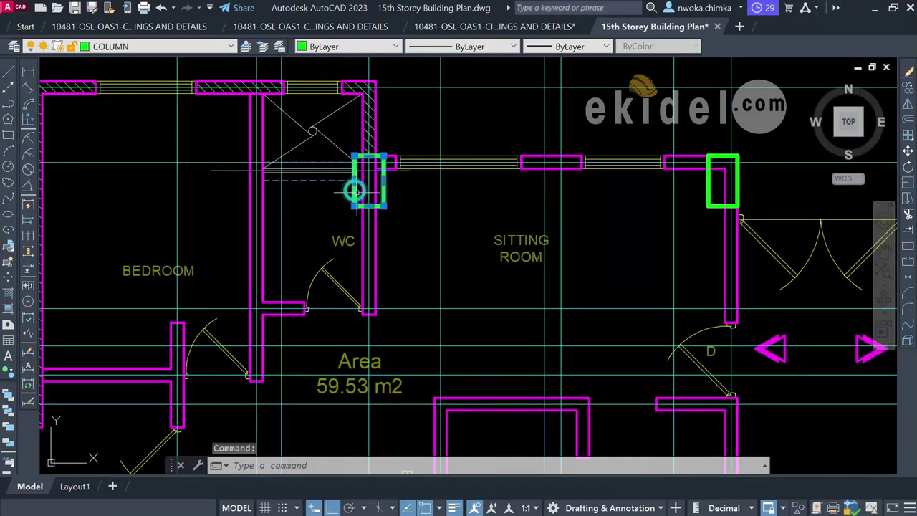
{"action": "scroll", "coordinate": [356, 191], "scroll_direction": "down", "scroll_amount": 6}
{"action": "right_click", "coordinate": [368, 112]}
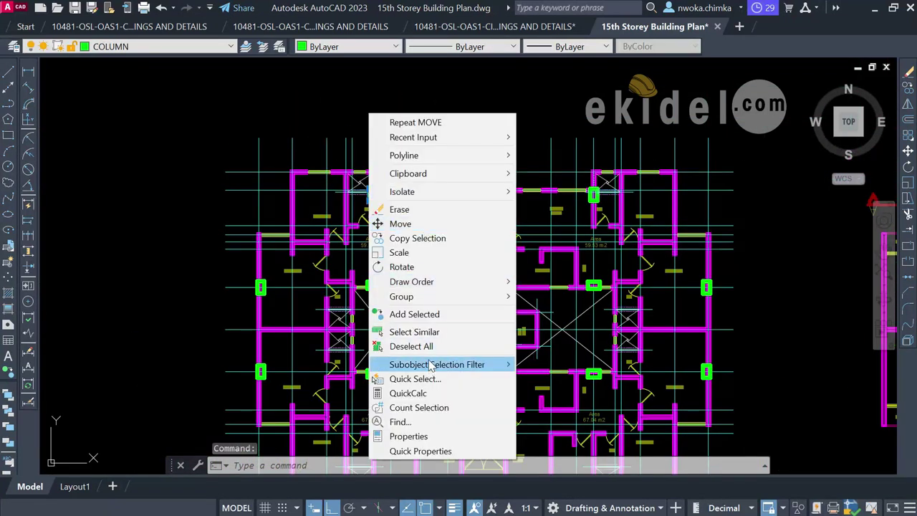
{"action": "left_click", "coordinate": [416, 331]}
{"action": "scroll", "coordinate": [505, 217], "scroll_direction": "down", "scroll_amount": 5}
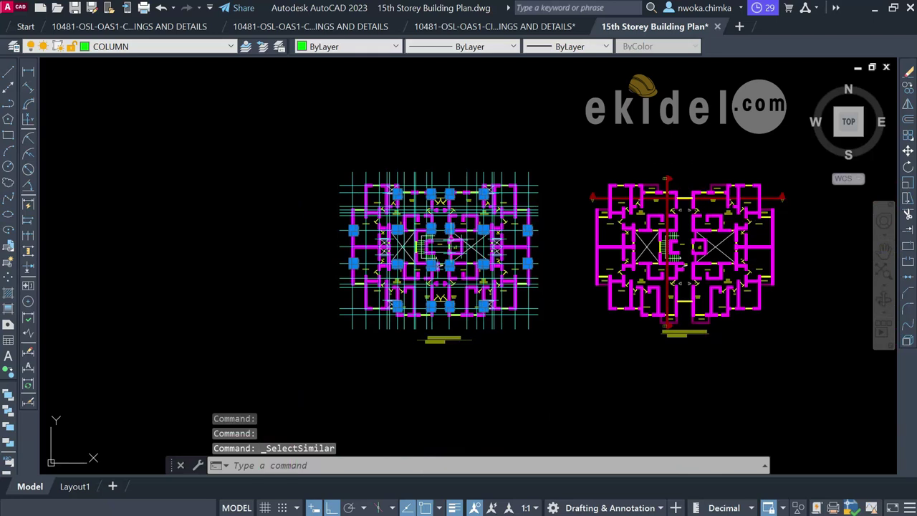
{"action": "scroll", "coordinate": [473, 236], "scroll_direction": "up", "scroll_amount": 2}
{"action": "type", "text": "CP"}
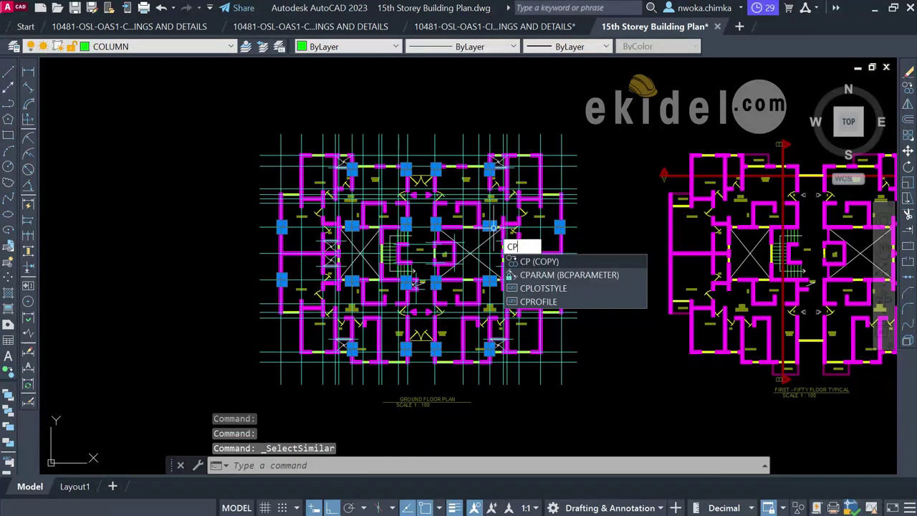
{"action": "key", "text": "Return"}
{"action": "scroll", "coordinate": [472, 237], "scroll_direction": "up", "scroll_amount": 5}
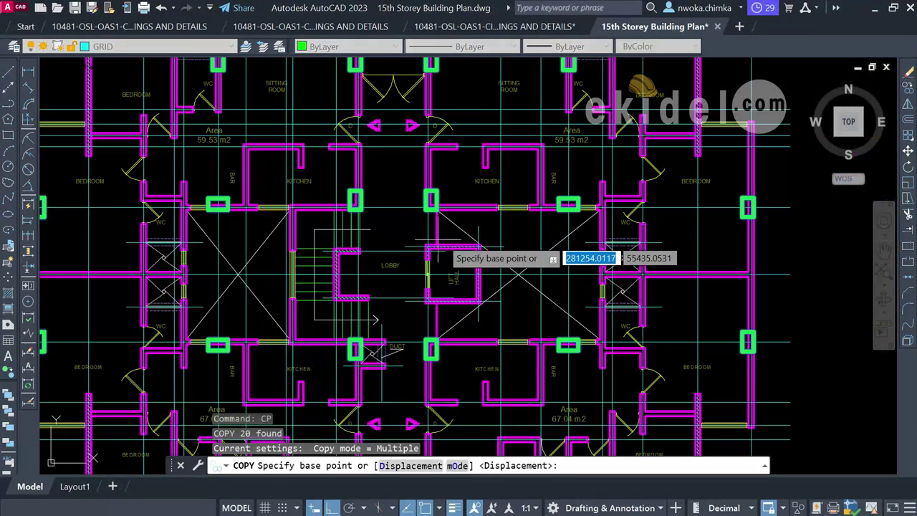
{"action": "scroll", "coordinate": [472, 235], "scroll_direction": "up", "scroll_amount": 5}
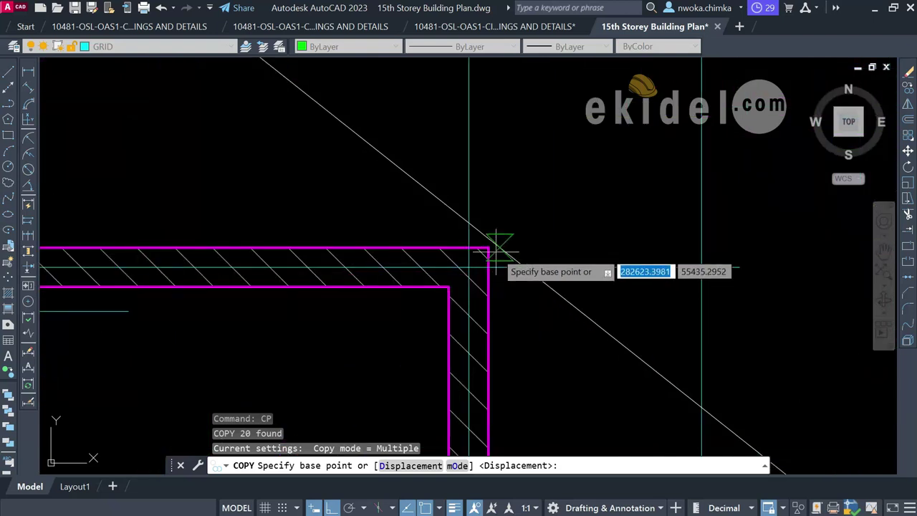
{"action": "left_click", "coordinate": [488, 249]}
{"action": "scroll", "coordinate": [215, 247], "scroll_direction": "down", "scroll_amount": 8}
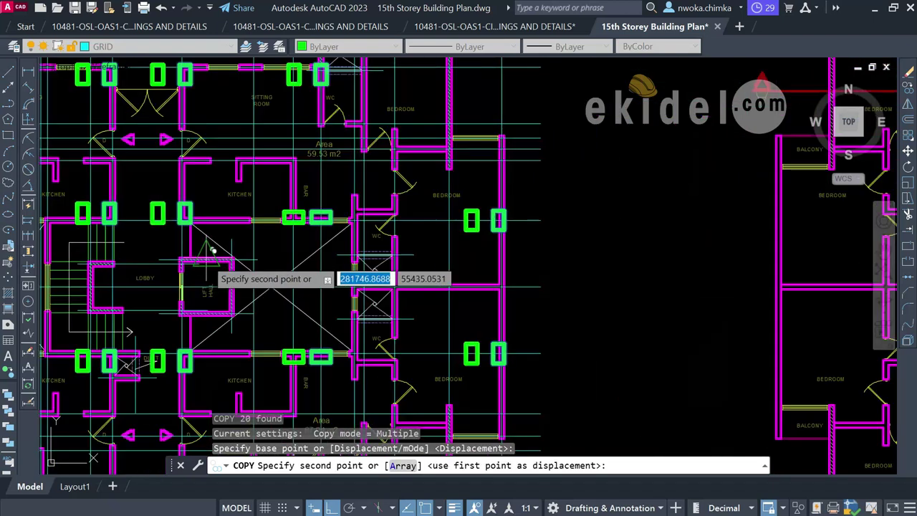
{"action": "scroll", "coordinate": [666, 261], "scroll_direction": "up", "scroll_amount": 10}
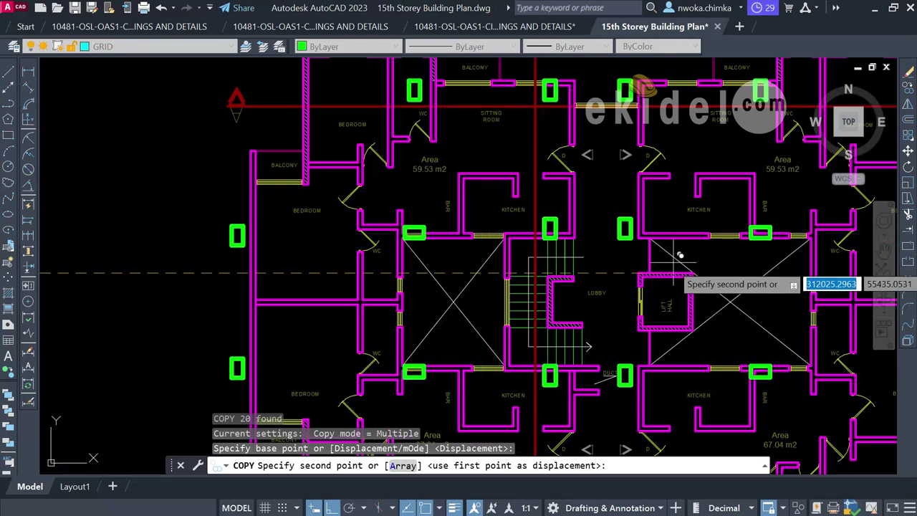
{"action": "scroll", "coordinate": [717, 266], "scroll_direction": "up", "scroll_amount": 8}
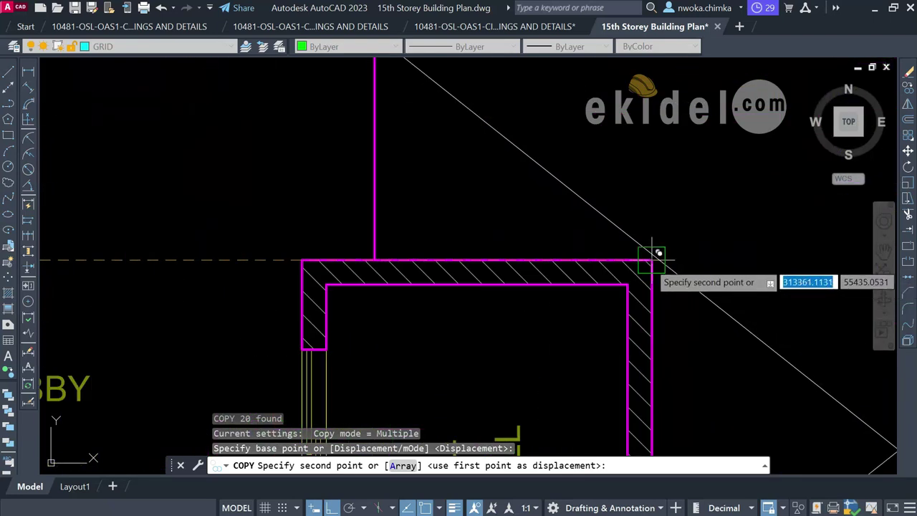
{"action": "left_click", "coordinate": [654, 256]}
{"action": "scroll", "coordinate": [501, 251], "scroll_direction": "down", "scroll_amount": 10}
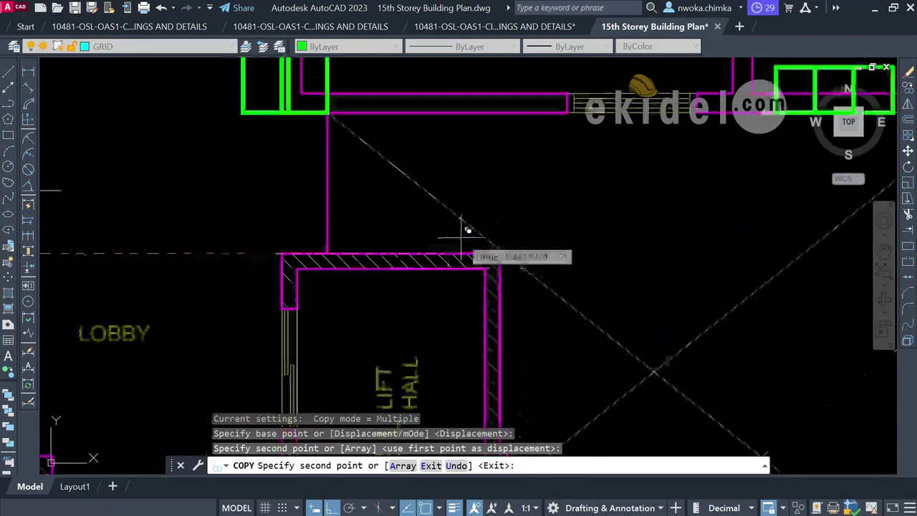
{"action": "key", "text": "Escape"}
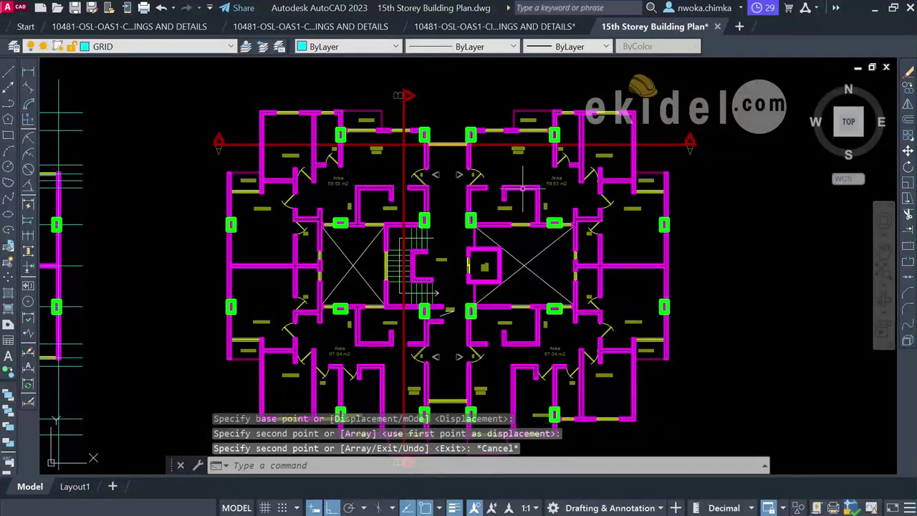
- Examine the column positions on the typical floor plan and compare the sitting room fronts and balconies with the ground floor plan
{"action": "scroll", "coordinate": [458, 287], "scroll_direction": "down", "scroll_amount": 2}
{"action": "scroll", "coordinate": [450, 334], "scroll_direction": "up", "scroll_amount": 5}
{"action": "scroll", "coordinate": [450, 334], "scroll_direction": "down", "scroll_amount": 4}
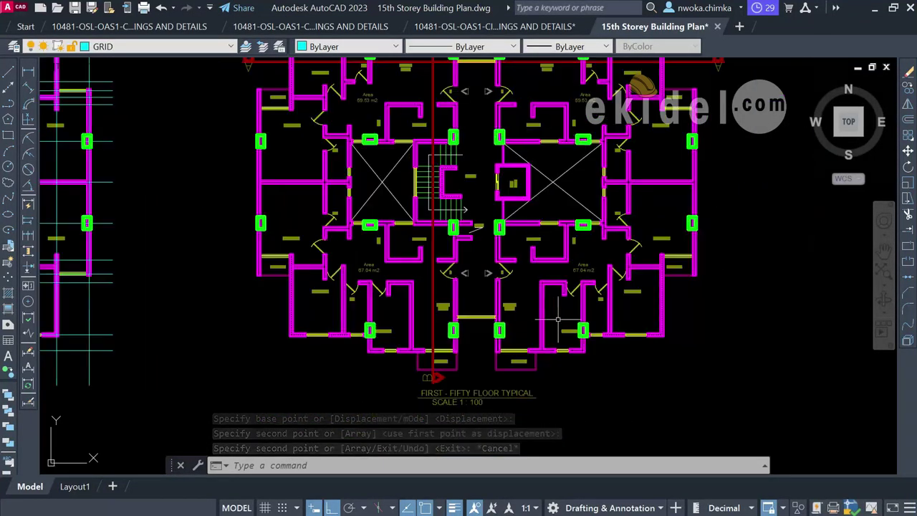
{"action": "scroll", "coordinate": [133, 324], "scroll_direction": "up", "scroll_amount": 5}
{"action": "scroll", "coordinate": [133, 324], "scroll_direction": "down", "scroll_amount": 5}
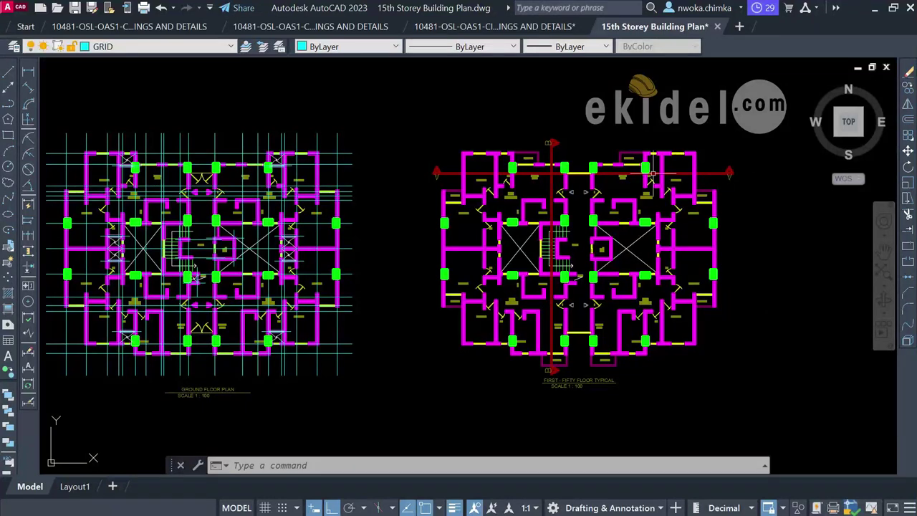
{"action": "scroll", "coordinate": [652, 173], "scroll_direction": "up", "scroll_amount": 5}
{"action": "scroll", "coordinate": [292, 149], "scroll_direction": "down", "scroll_amount": 3}
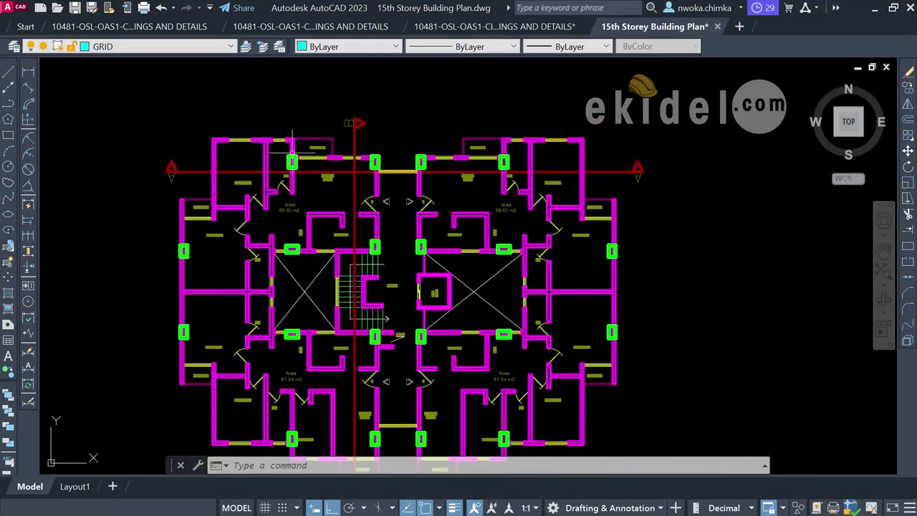
{"action": "scroll", "coordinate": [290, 144], "scroll_direction": "down", "scroll_amount": 3}
{"action": "middle_click_drag", "start_coordinate": [290, 143], "coordinate": [691, 143]}
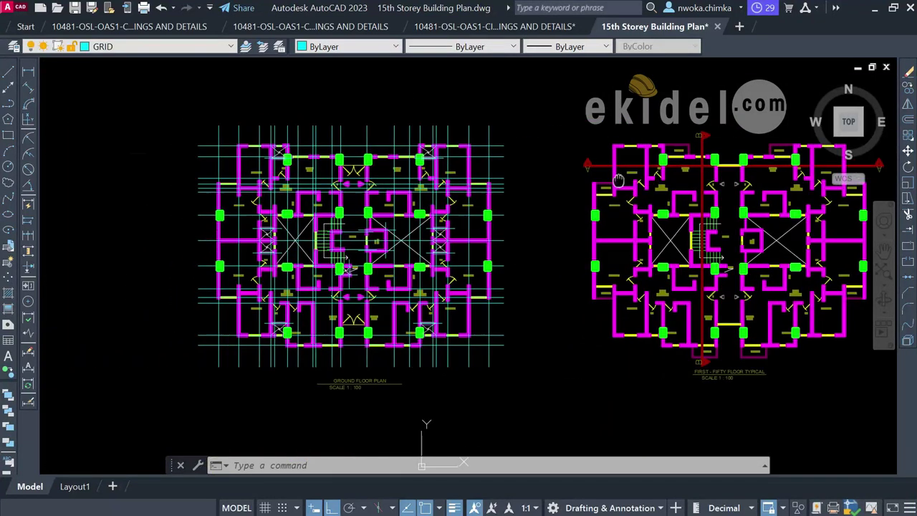
{"action": "scroll", "coordinate": [304, 140], "scroll_direction": "up", "scroll_amount": 5}
{"action": "scroll", "coordinate": [304, 139], "scroll_direction": "up", "scroll_amount": 4}
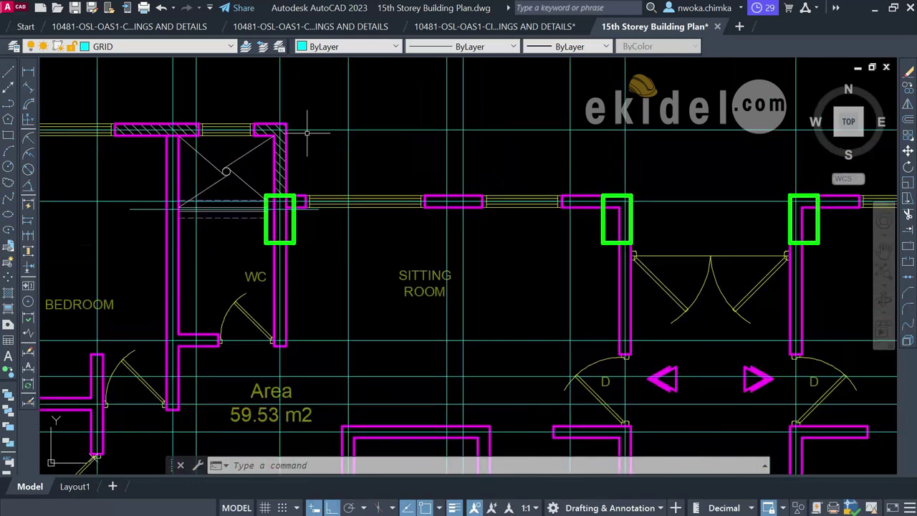
{"action": "scroll", "coordinate": [307, 133], "scroll_direction": "down", "scroll_amount": 6}
{"action": "scroll", "coordinate": [644, 194], "scroll_direction": "up", "scroll_amount": 5}
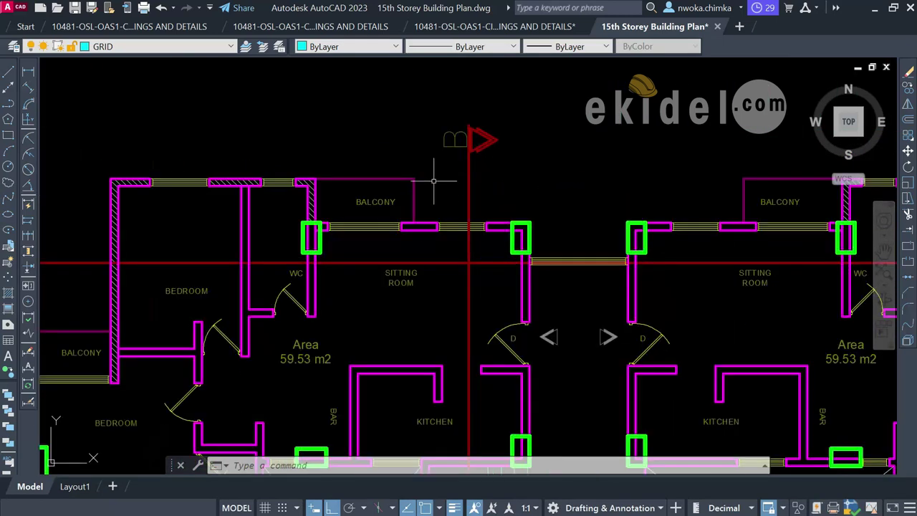
{"action": "scroll", "coordinate": [433, 182], "scroll_direction": "up", "scroll_amount": 4}
{"action": "left_click", "coordinate": [430, 153]}
{"action": "left_click", "coordinate": [372, 179]}
{"action": "scroll", "coordinate": [295, 199], "scroll_direction": "down", "scroll_amount": 2}
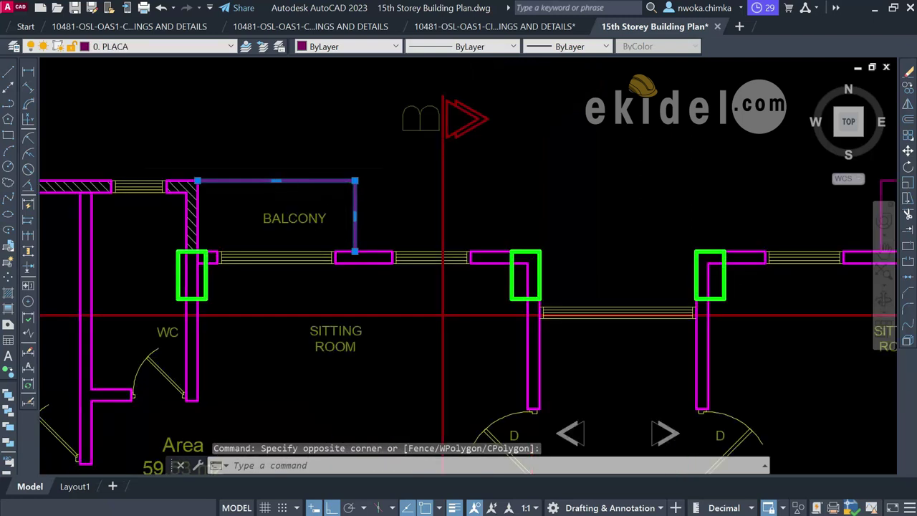
{"action": "scroll", "coordinate": [293, 197], "scroll_direction": "down", "scroll_amount": 2}
{"action": "left_click", "coordinate": [677, 179]}
{"action": "left_click", "coordinate": [630, 200]}
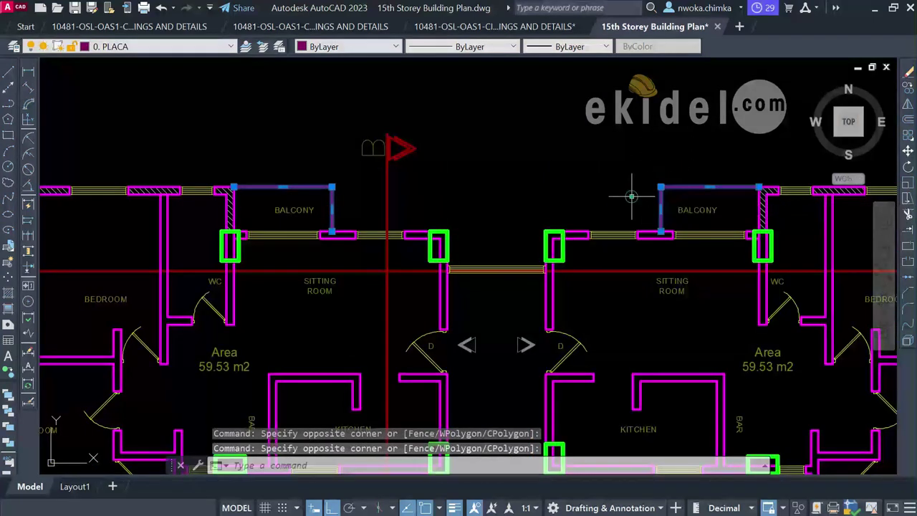
{"action": "scroll", "coordinate": [607, 118], "scroll_direction": "down", "scroll_amount": 5}
{"action": "scroll", "coordinate": [548, 128], "scroll_direction": "up", "scroll_amount": 6}
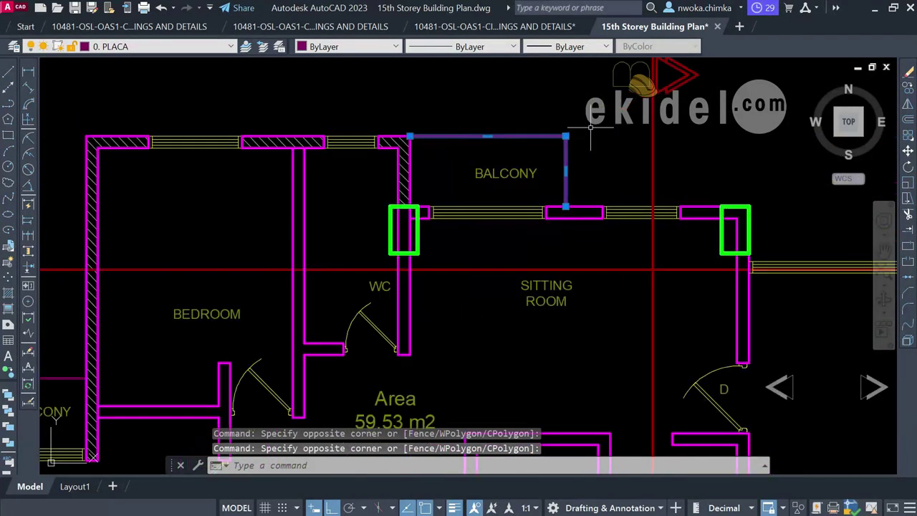
{"action": "key", "text": "Escape"}
- Give the two upper sitting room balcony outlines on the typical floor plan the HIDDEN linetype and a 0.18 mm lineweight
{"action": "left_click", "coordinate": [573, 139]}
{"action": "left_click", "coordinate": [558, 149]}
{"action": "scroll", "coordinate": [557, 149], "scroll_direction": "down", "scroll_amount": 5}
{"action": "scroll", "coordinate": [594, 180], "scroll_direction": "up", "scroll_amount": 6}
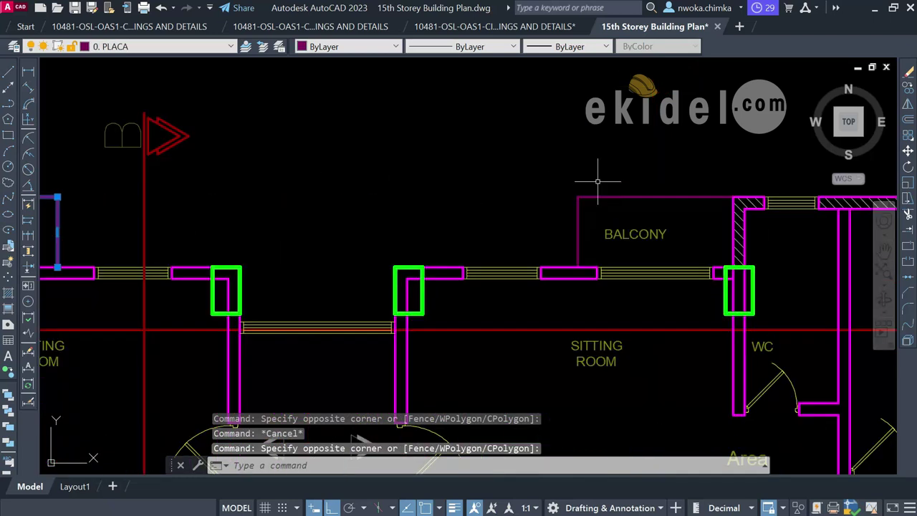
{"action": "left_click", "coordinate": [593, 180]}
{"action": "left_click", "coordinate": [530, 215]}
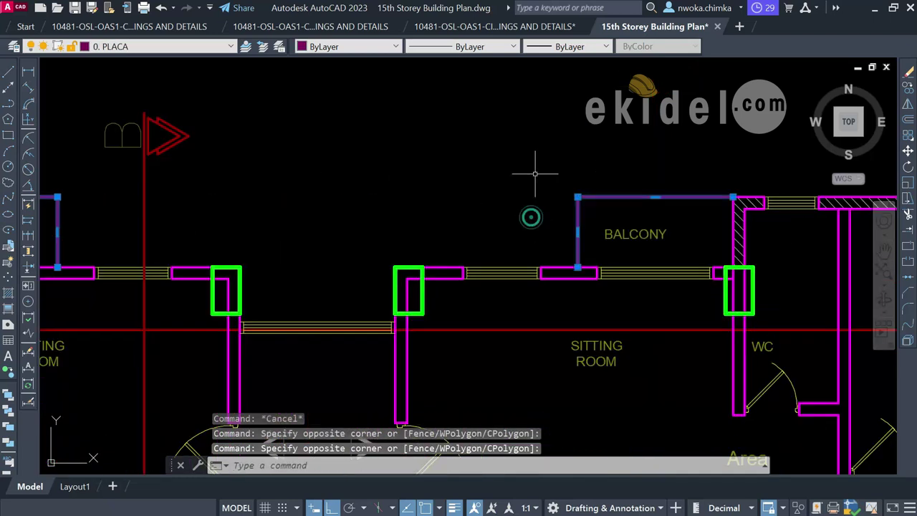
{"action": "left_click", "coordinate": [472, 46]}
{"action": "left_click", "coordinate": [482, 99]}
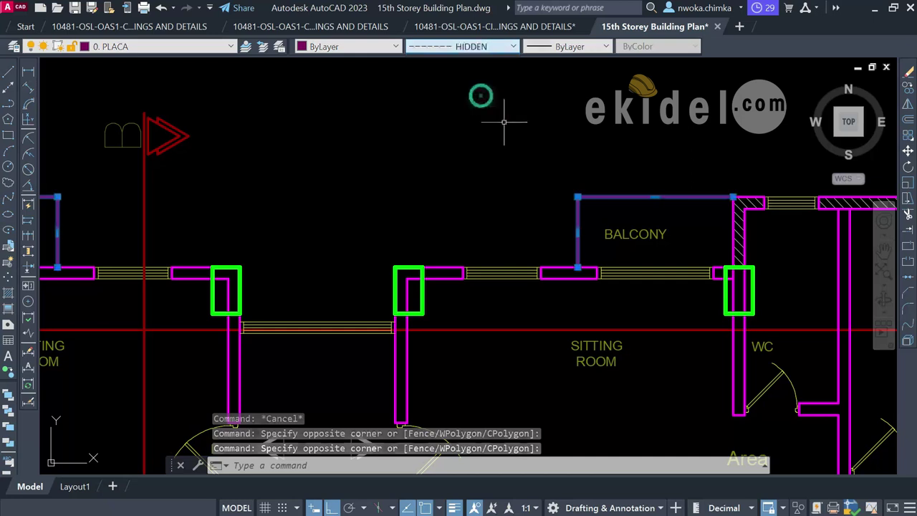
{"action": "left_click", "coordinate": [559, 47]}
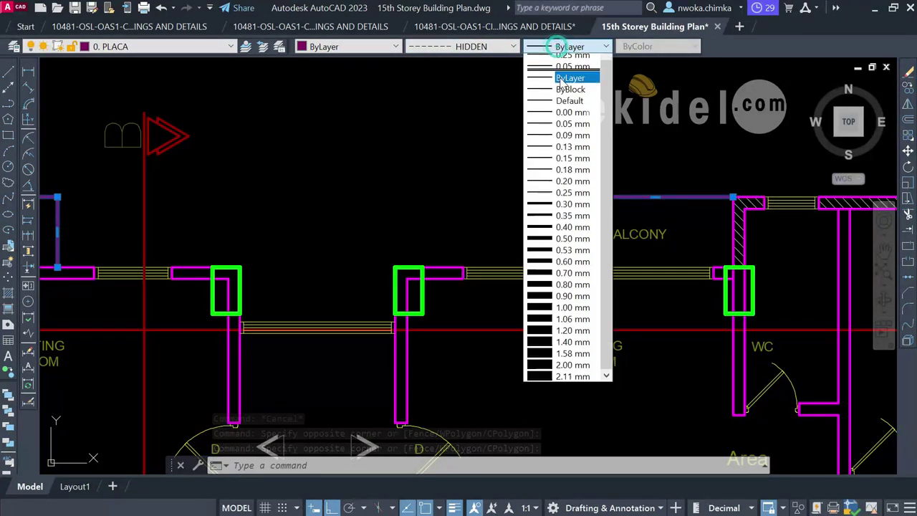
{"action": "left_click", "coordinate": [572, 186]}
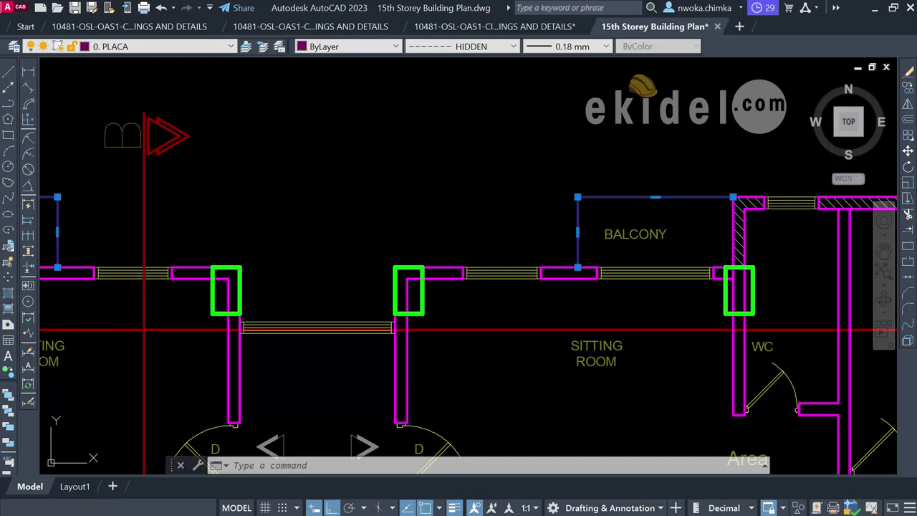
- Set the linetype scale of the two upper sitting room balcony outlines to 300, then raise it to 500
{"action": "key", "text": "ctrl+1"}
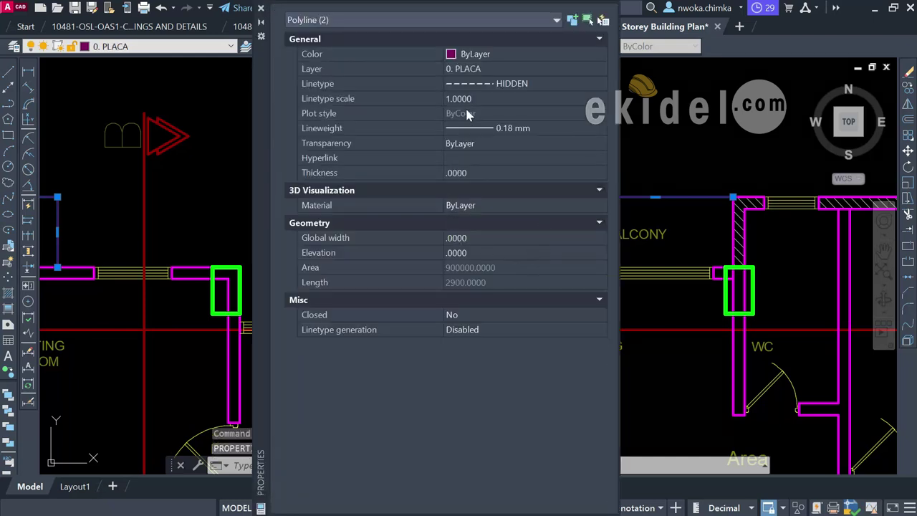
{"action": "left_click", "coordinate": [473, 100]}
{"action": "type", "text": "300"}
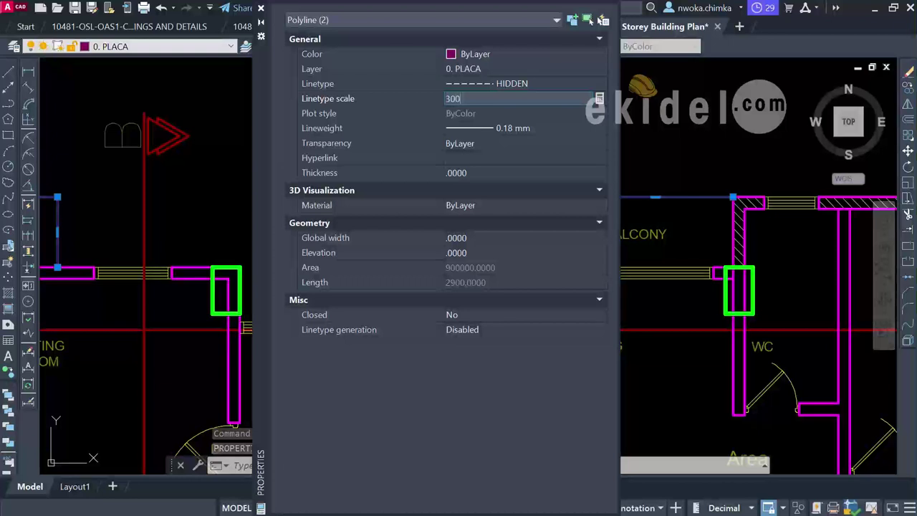
{"action": "left_click", "coordinate": [473, 177]}
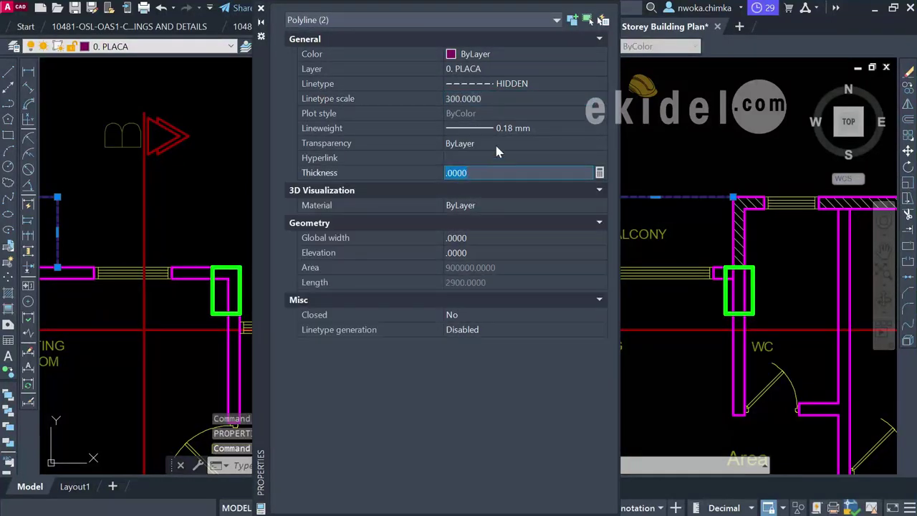
{"action": "left_click", "coordinate": [492, 99]}
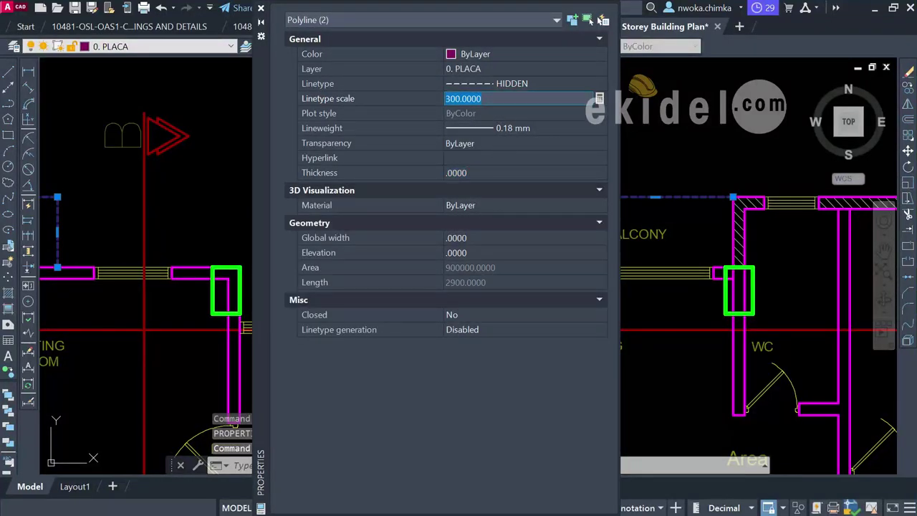
{"action": "type", "text": "500"}
{"action": "left_click", "coordinate": [481, 173]}
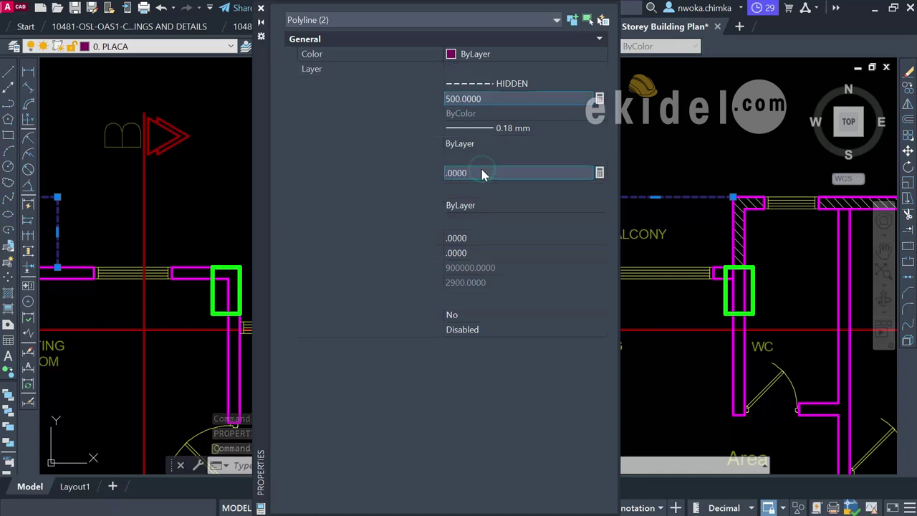
{"action": "left_click", "coordinate": [261, 8]}
{"action": "key", "text": "Escape"}
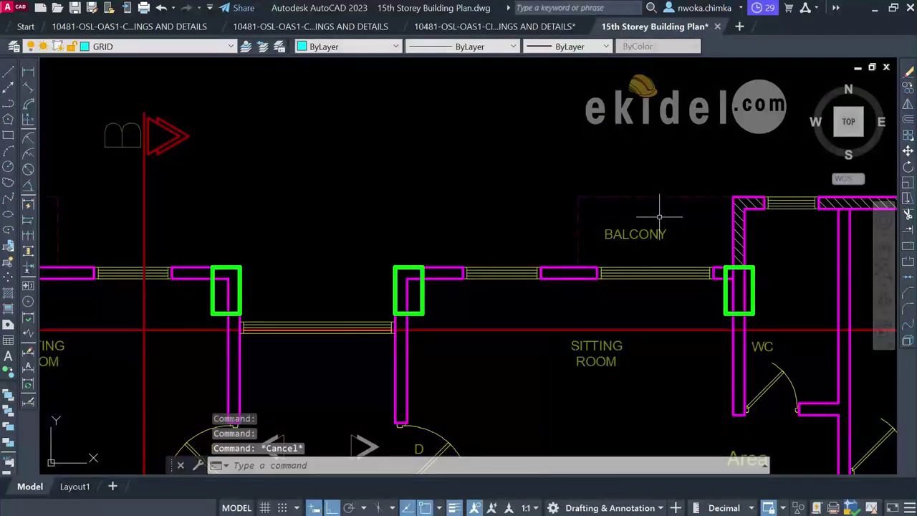
{"action": "scroll", "coordinate": [614, 196], "scroll_direction": "down", "scroll_amount": 2}
{"action": "scroll", "coordinate": [623, 203], "scroll_direction": "up", "scroll_amount": 2}
{"action": "left_click", "coordinate": [640, 179]}
{"action": "left_click", "coordinate": [563, 223]}
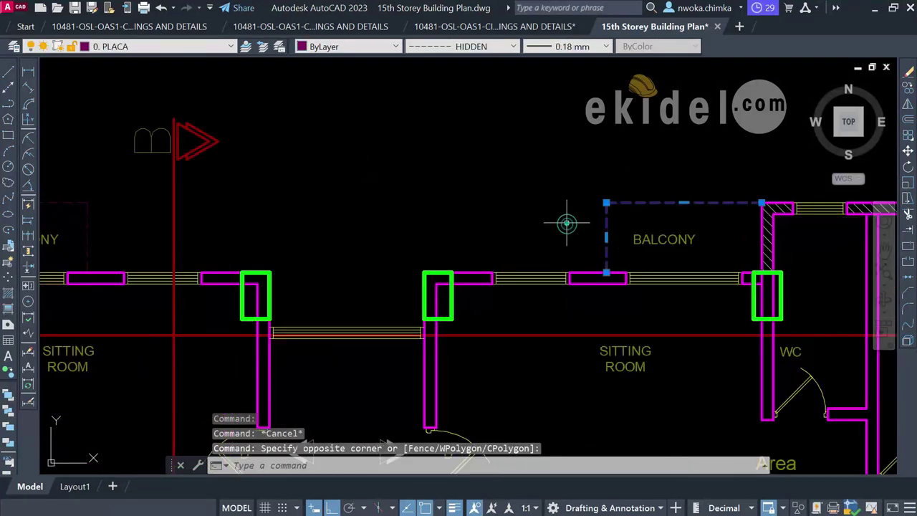
{"action": "scroll", "coordinate": [675, 227], "scroll_direction": "down", "scroll_amount": 2}
{"action": "scroll", "coordinate": [300, 195], "scroll_direction": "up", "scroll_amount": 2}
{"action": "key", "text": "Escape"}
{"action": "key", "text": "Escape"}
- Match the properties of the upper-left sitting room balcony outline onto the upper-left and upper-right bedroom balcony edges
{"action": "type", "text": "MA"}
{"action": "key", "text": "Return"}
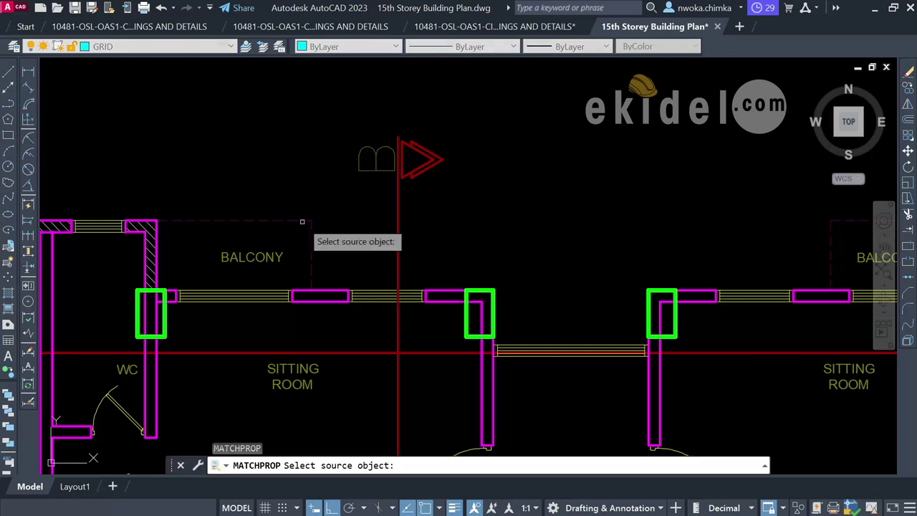
{"action": "left_click", "coordinate": [302, 219]}
{"action": "scroll", "coordinate": [403, 170], "scroll_direction": "down", "scroll_amount": 4}
{"action": "scroll", "coordinate": [396, 190], "scroll_direction": "up", "scroll_amount": 5}
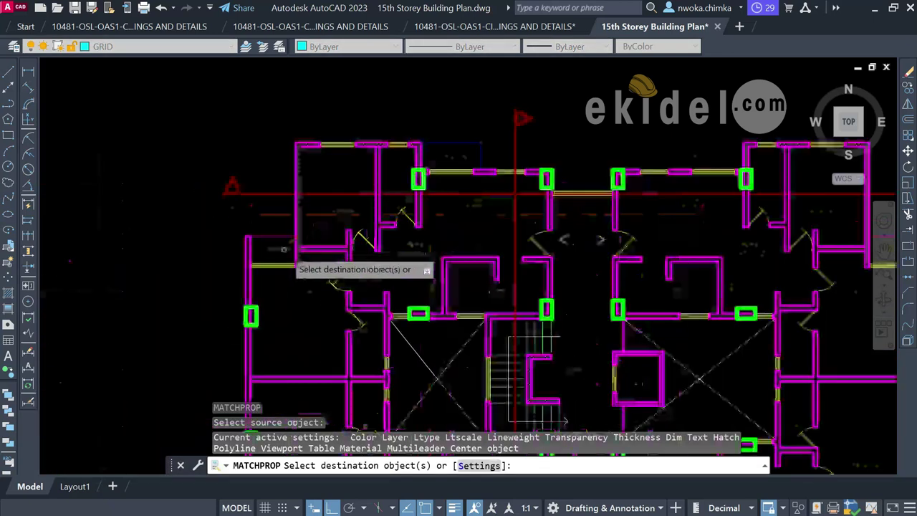
{"action": "left_click", "coordinate": [296, 213]}
{"action": "left_click", "coordinate": [286, 213]}
{"action": "scroll", "coordinate": [287, 212], "scroll_direction": "down", "scroll_amount": 6}
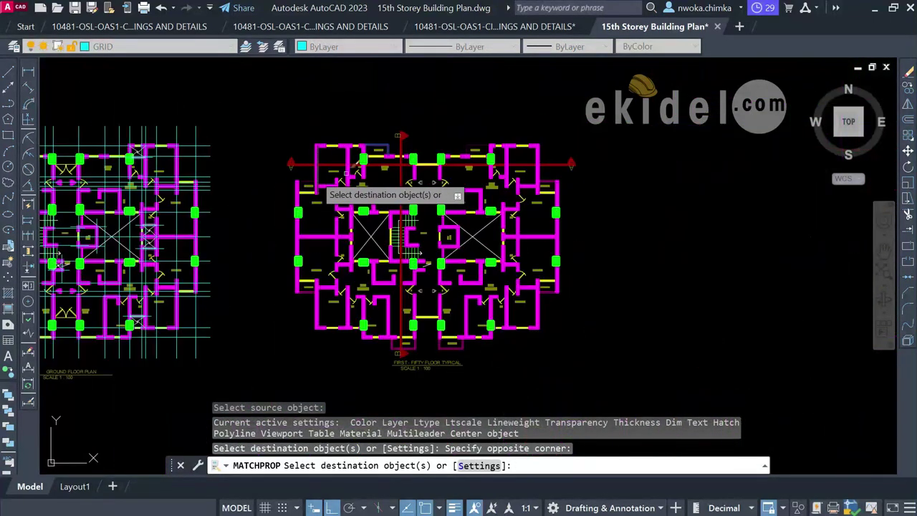
{"action": "scroll", "coordinate": [546, 211], "scroll_direction": "up", "scroll_amount": 7}
{"action": "left_click", "coordinate": [530, 241]}
{"action": "left_click", "coordinate": [530, 241]}
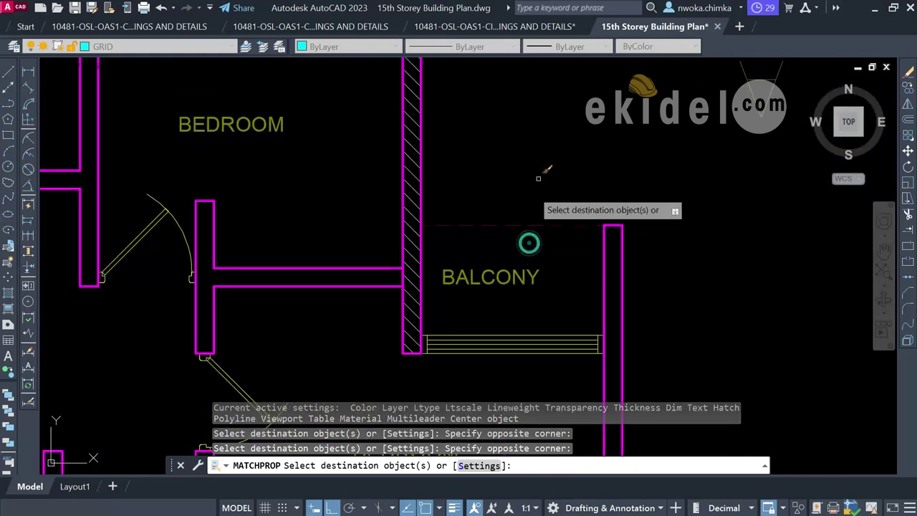
- Apply the matched dashed properties to the lower-right bedroom balcony edge and the lower-right sitting room balcony outline
{"action": "scroll", "coordinate": [565, 148], "scroll_direction": "down", "scroll_amount": 5}
{"action": "scroll", "coordinate": [573, 354], "scroll_direction": "up", "scroll_amount": 7}
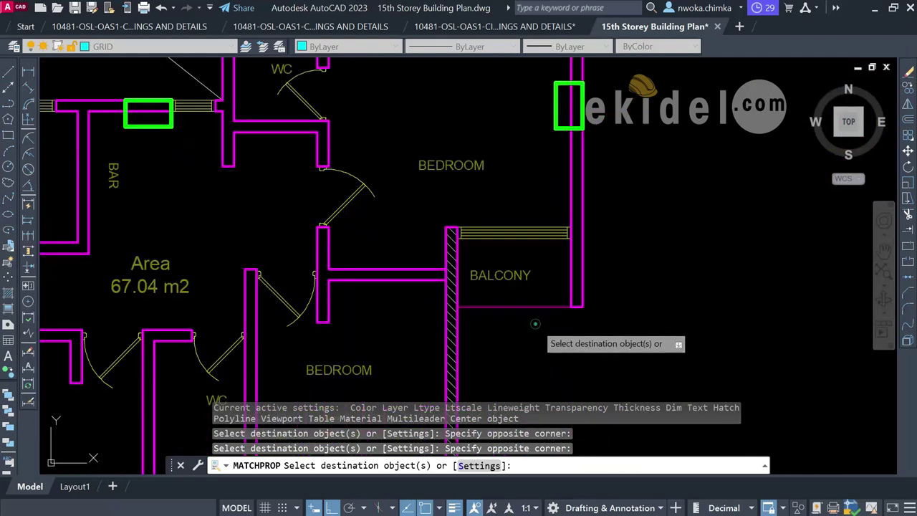
{"action": "scroll", "coordinate": [518, 296], "scroll_direction": "down", "scroll_amount": 6}
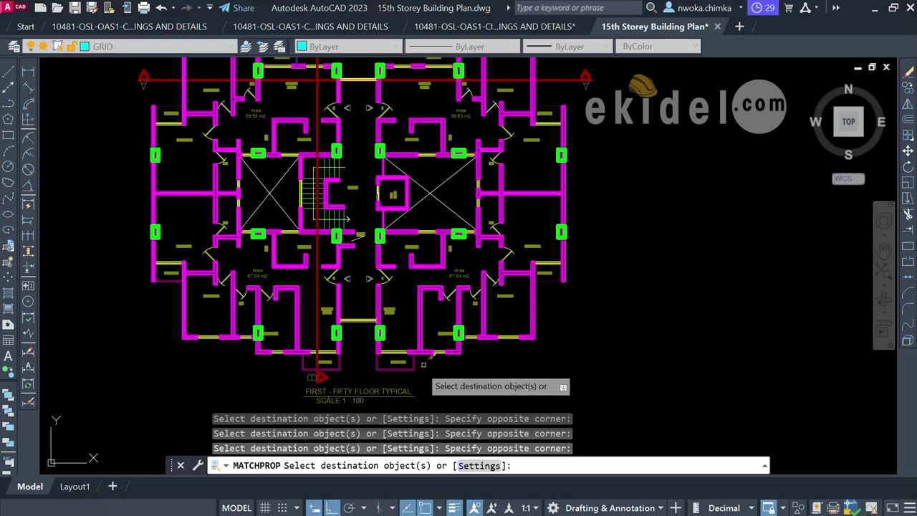
{"action": "scroll", "coordinate": [442, 365], "scroll_direction": "up", "scroll_amount": 7}
{"action": "scroll", "coordinate": [473, 336], "scroll_direction": "down", "scroll_amount": 4}
{"action": "left_click", "coordinate": [485, 341]}
{"action": "left_click", "coordinate": [387, 371]}
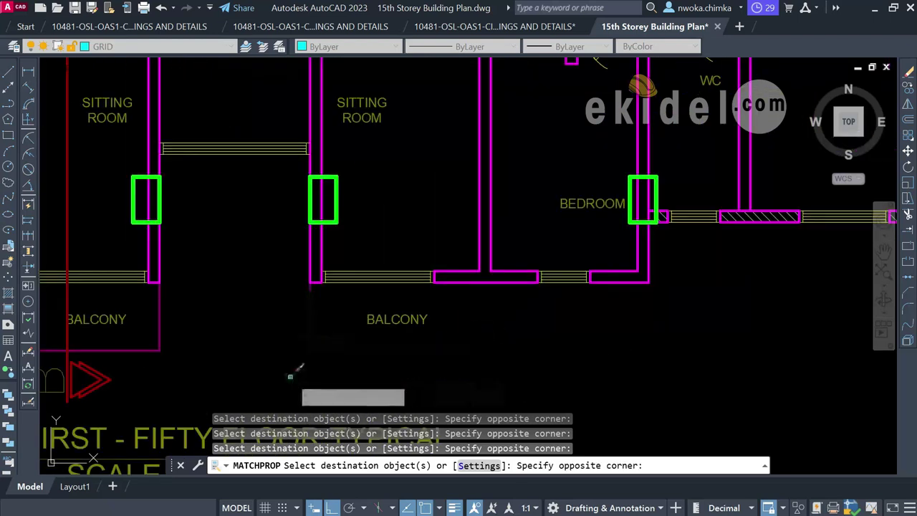
- Apply the matched dashed properties to the lower-left sitting room balcony outline and the lower-left bedroom balcony edge
{"action": "scroll", "coordinate": [492, 295], "scroll_direction": "down", "scroll_amount": 4}
{"action": "scroll", "coordinate": [492, 295], "scroll_direction": "up", "scroll_amount": 4}
{"action": "left_click", "coordinate": [473, 293]}
{"action": "left_click", "coordinate": [421, 323]}
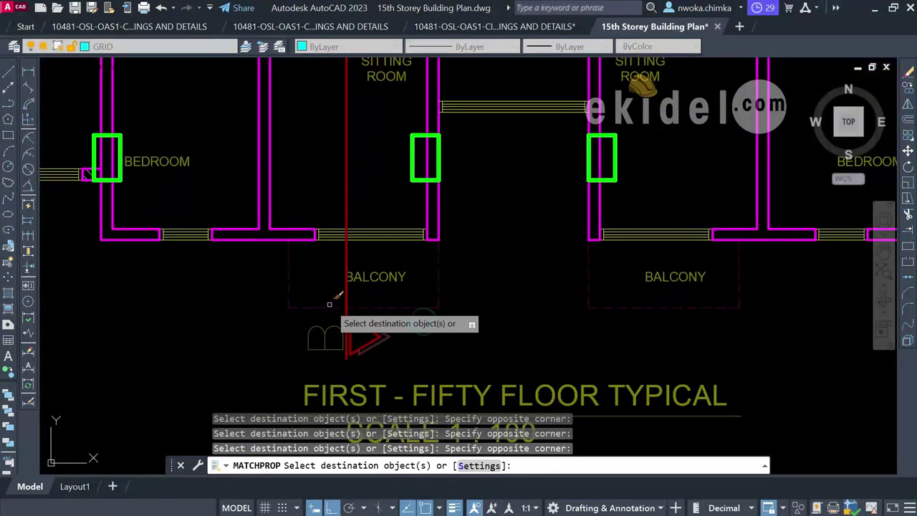
{"action": "scroll", "coordinate": [470, 330], "scroll_direction": "down", "scroll_amount": 4}
{"action": "scroll", "coordinate": [215, 200], "scroll_direction": "up", "scroll_amount": 4}
{"action": "left_click", "coordinate": [160, 191]}
{"action": "left_click", "coordinate": [210, 262]}
{"action": "scroll", "coordinate": [313, 276], "scroll_direction": "down", "scroll_amount": 5}
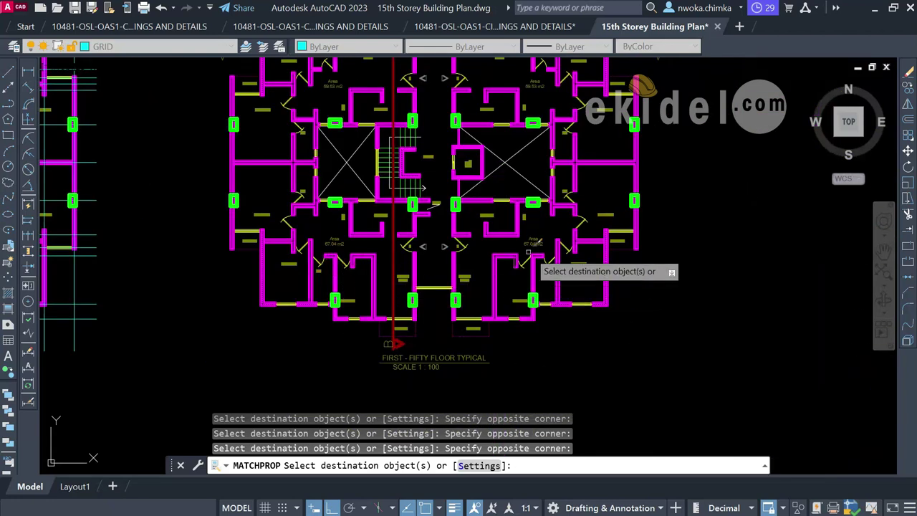
{"action": "middle_click_drag", "start_coordinate": [532, 257], "coordinate": [528, 316]}
{"action": "key", "text": "Escape"}
- Select the dashed outlines and BALCONY labels of the upper-left bedroom balcony and both upper sitting room balconies
{"action": "scroll", "coordinate": [243, 136], "scroll_direction": "up", "scroll_amount": 4}
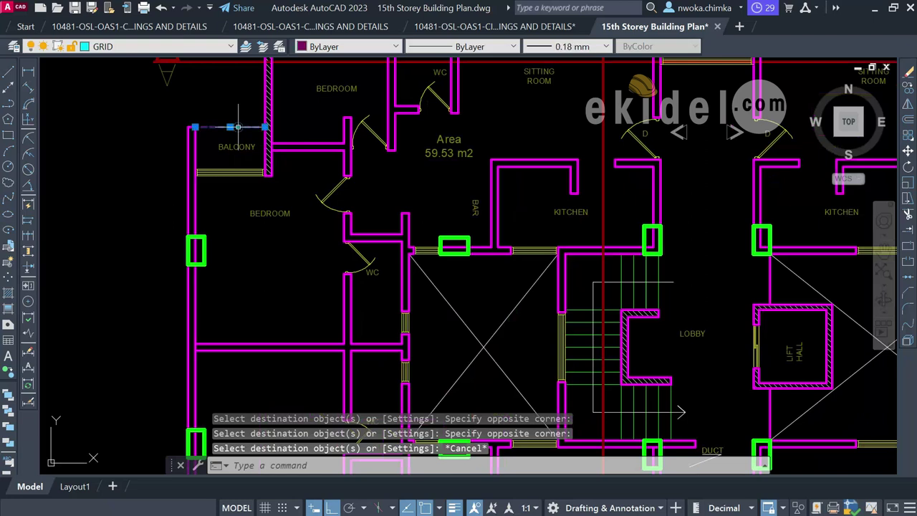
{"action": "scroll", "coordinate": [240, 191], "scroll_direction": "down", "scroll_amount": 6}
{"action": "scroll", "coordinate": [250, 179], "scroll_direction": "up", "scroll_amount": 7}
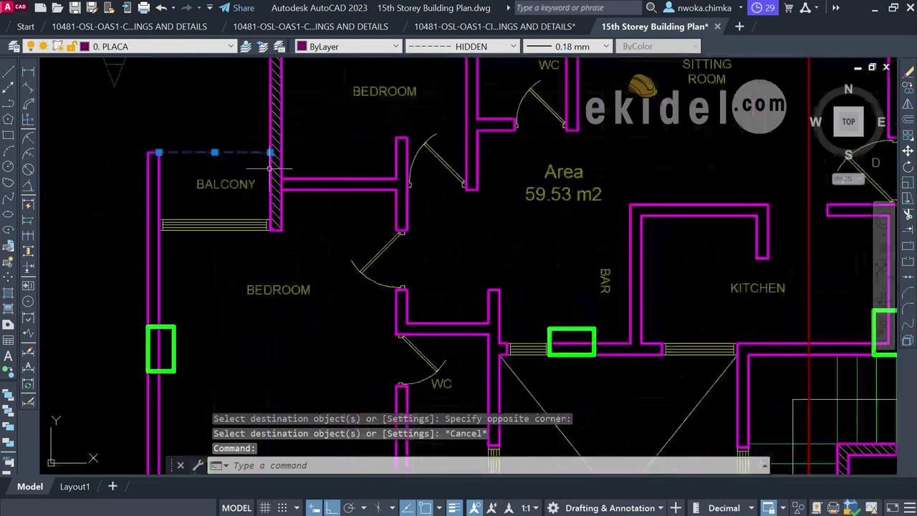
{"action": "left_click", "coordinate": [237, 181]}
{"action": "scroll", "coordinate": [362, 201], "scroll_direction": "down", "scroll_amount": 3}
{"action": "scroll", "coordinate": [435, 152], "scroll_direction": "up", "scroll_amount": 2}
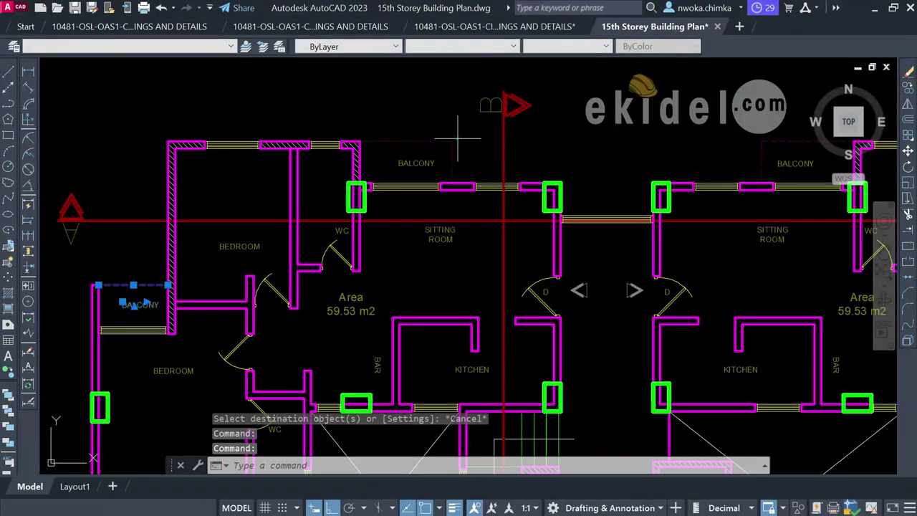
{"action": "left_click", "coordinate": [383, 140]}
{"action": "left_click", "coordinate": [448, 168]}
{"action": "scroll", "coordinate": [302, 188], "scroll_direction": "down", "scroll_amount": 2}
{"action": "scroll", "coordinate": [486, 181], "scroll_direction": "up", "scroll_amount": 2}
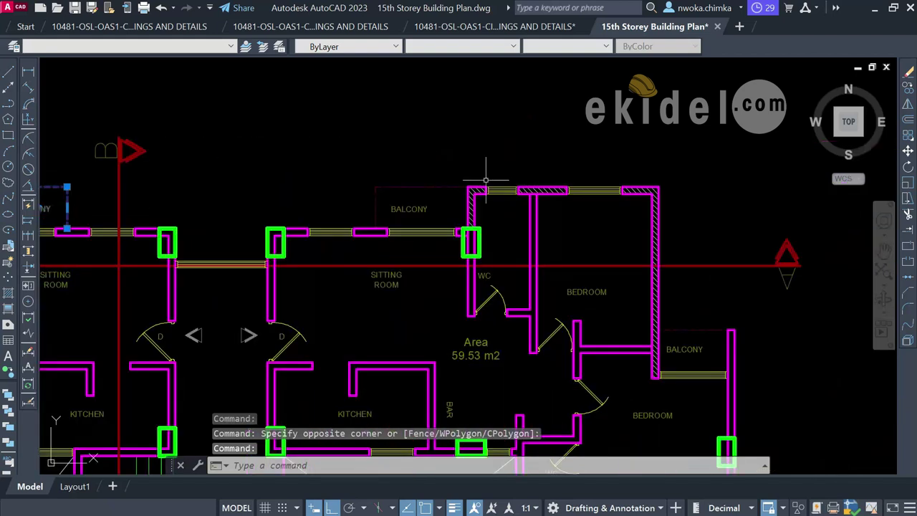
{"action": "left_click", "coordinate": [403, 183]}
{"action": "scroll", "coordinate": [444, 163], "scroll_direction": "down", "scroll_amount": 5}
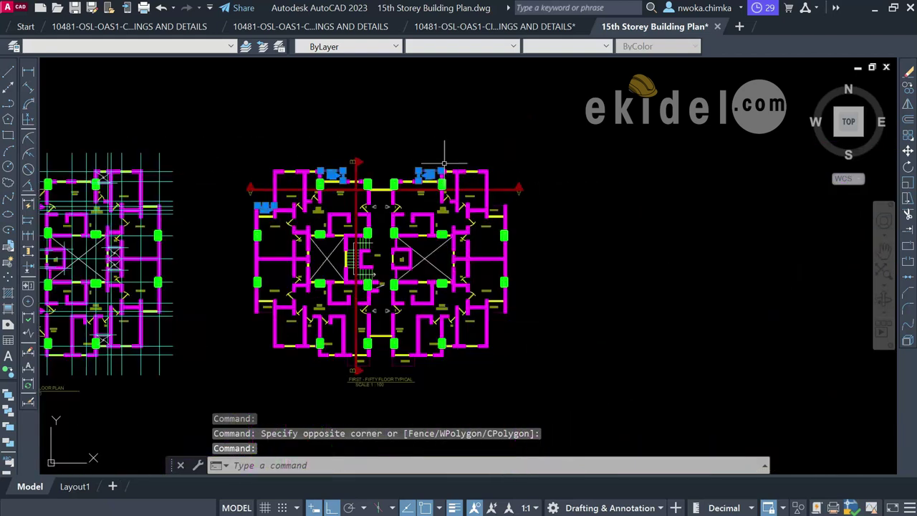
- Add the edges and labels of the upper-right and lower-right bedroom balconies to the selection
{"action": "scroll", "coordinate": [513, 228], "scroll_direction": "up", "scroll_amount": 5}
{"action": "left_click", "coordinate": [509, 206]}
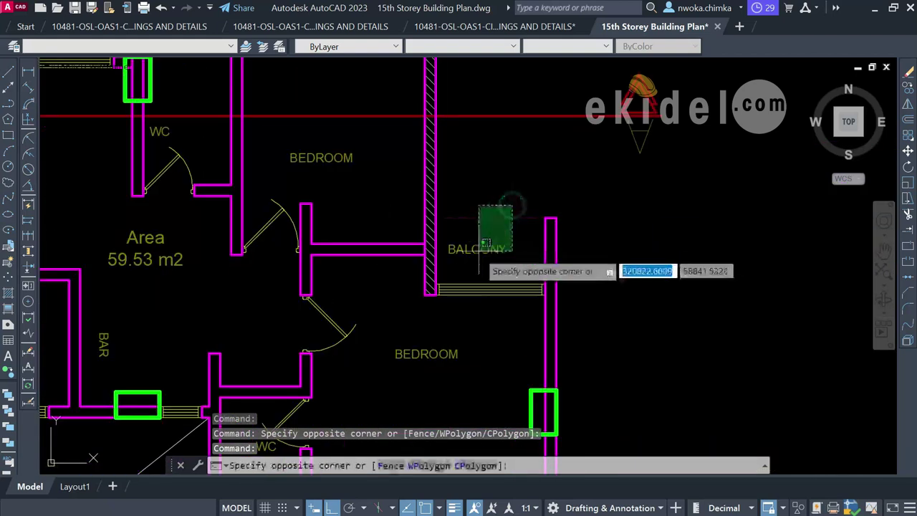
{"action": "left_click", "coordinate": [475, 255]}
{"action": "scroll", "coordinate": [504, 184], "scroll_direction": "down", "scroll_amount": 5}
{"action": "scroll", "coordinate": [502, 355], "scroll_direction": "up", "scroll_amount": 4}
{"action": "left_click", "coordinate": [527, 351]}
{"action": "left_click", "coordinate": [502, 324]}
- Add both lower sitting room balconies and the lower-left bedroom balcony, with their labels, to the selection
{"action": "scroll", "coordinate": [570, 228], "scroll_direction": "down", "scroll_amount": 4}
{"action": "scroll", "coordinate": [411, 362], "scroll_direction": "up", "scroll_amount": 4}
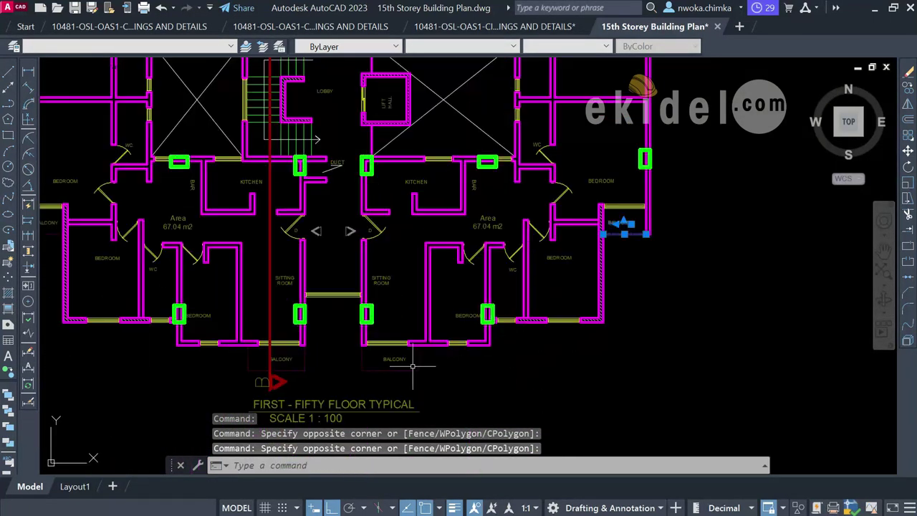
{"action": "left_click", "coordinate": [420, 343]}
{"action": "left_click", "coordinate": [305, 393]}
{"action": "left_click", "coordinate": [262, 350]}
{"action": "left_click", "coordinate": [147, 389]}
{"action": "scroll", "coordinate": [467, 330], "scroll_direction": "down", "scroll_amount": 4}
{"action": "scroll", "coordinate": [231, 265], "scroll_direction": "up", "scroll_amount": 6}
{"action": "left_click", "coordinate": [230, 281]}
{"action": "left_click", "coordinate": [205, 238]}
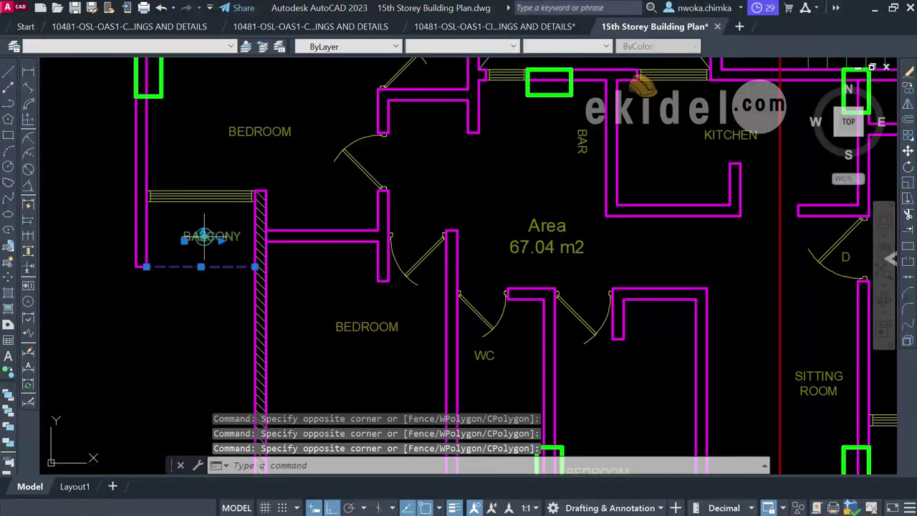
- Copy the selected balcony outlines and labels from the typical floor's upper-right lift hall corner to the matching corner on the ground floor plan
{"action": "type", "text": "co"}
{"action": "key", "text": "Return"}
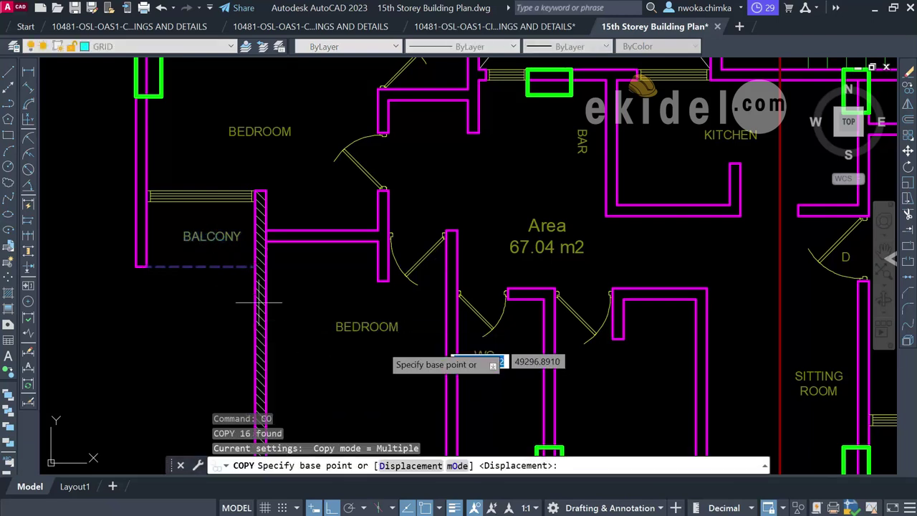
{"action": "scroll", "coordinate": [383, 354], "scroll_direction": "down", "scroll_amount": 6}
{"action": "scroll", "coordinate": [466, 300], "scroll_direction": "up", "scroll_amount": 3}
{"action": "scroll", "coordinate": [581, 223], "scroll_direction": "up", "scroll_amount": 6}
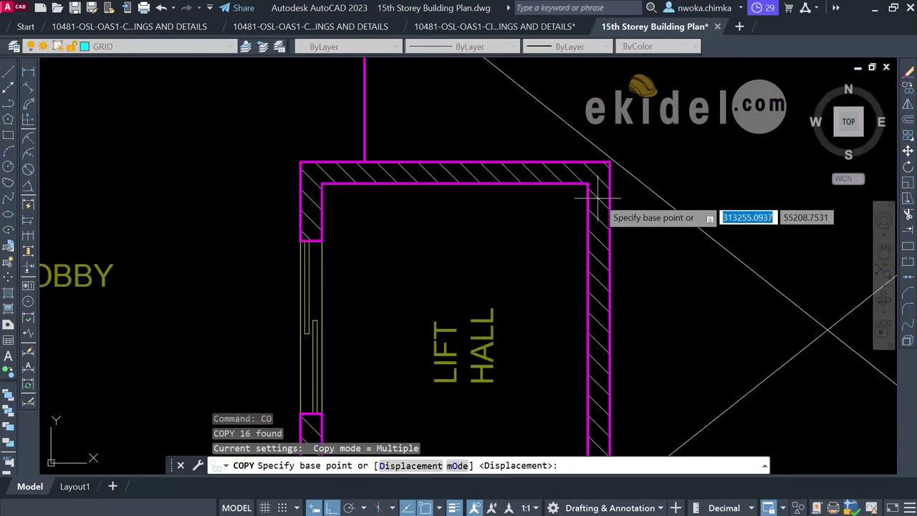
{"action": "left_click", "coordinate": [611, 156]}
{"action": "scroll", "coordinate": [654, 198], "scroll_direction": "down", "scroll_amount": 8}
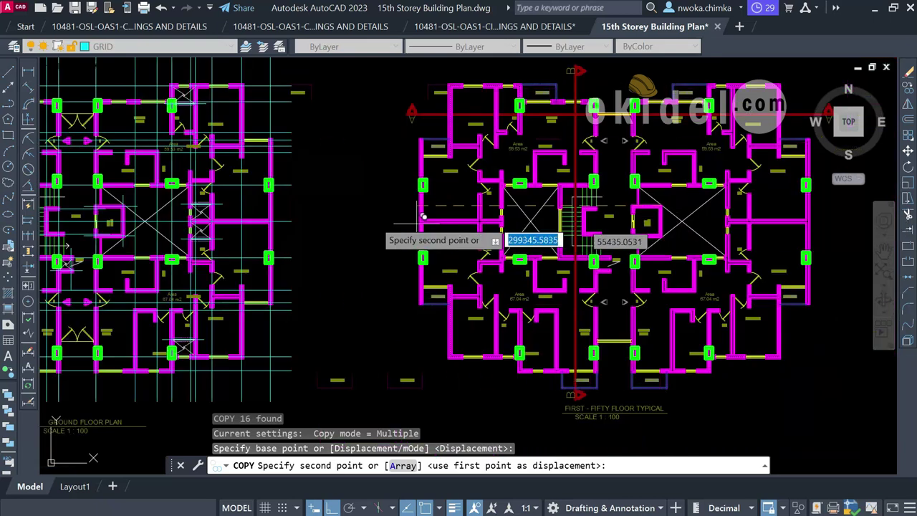
{"action": "scroll", "coordinate": [204, 192], "scroll_direction": "up", "scroll_amount": 8}
{"action": "scroll", "coordinate": [122, 194], "scroll_direction": "down", "scroll_amount": 3}
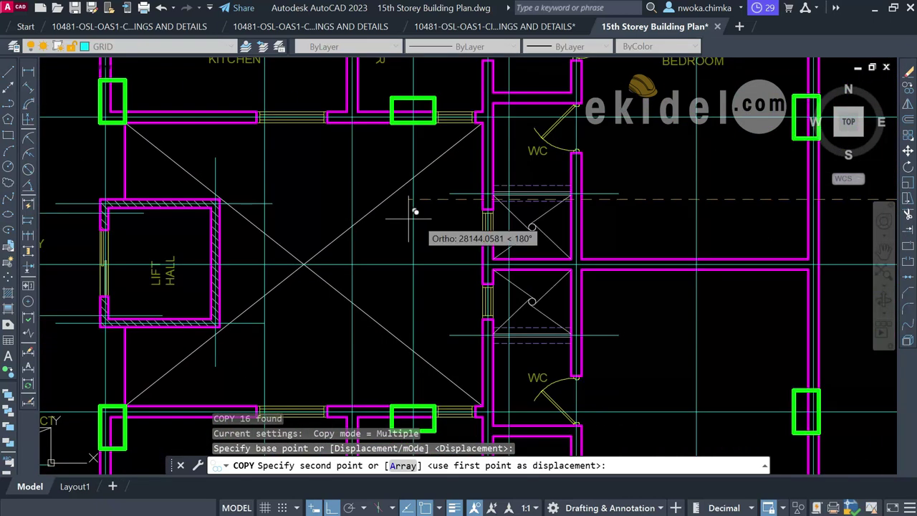
{"action": "scroll", "coordinate": [203, 190], "scroll_direction": "up", "scroll_amount": 5}
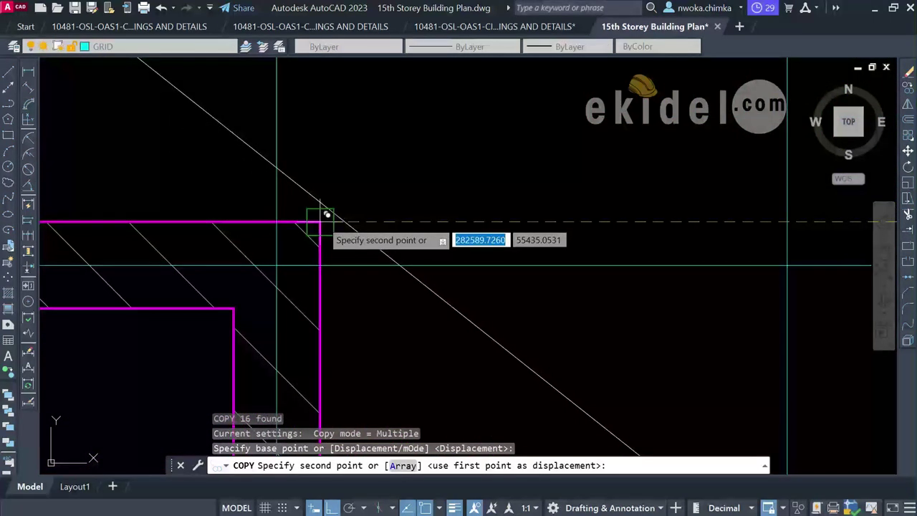
{"action": "left_click", "coordinate": [326, 214]}
{"action": "scroll", "coordinate": [380, 239], "scroll_direction": "down", "scroll_amount": 8}
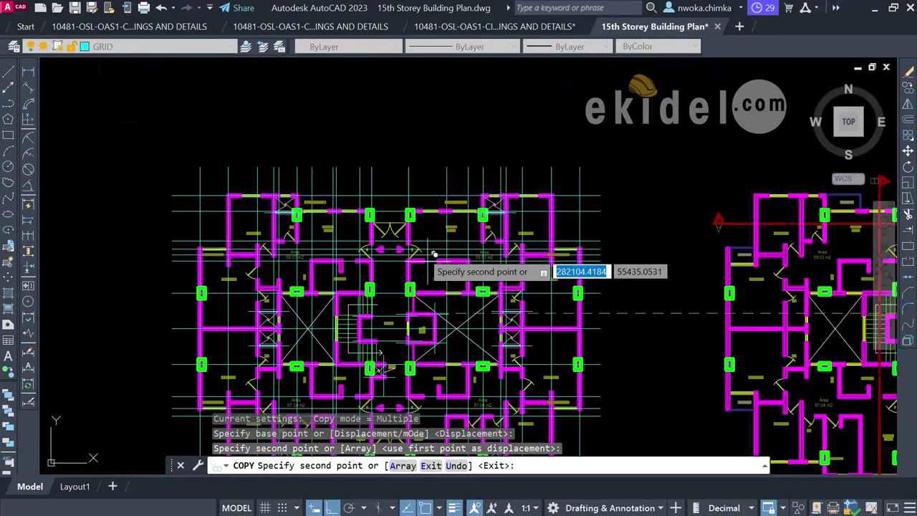
{"action": "key", "text": "Escape"}
- Examine the copied dashed outlines and BALCONY labels at the upper and lower sitting rooms of the ground floor plan
{"action": "scroll", "coordinate": [283, 206], "scroll_direction": "up", "scroll_amount": 8}
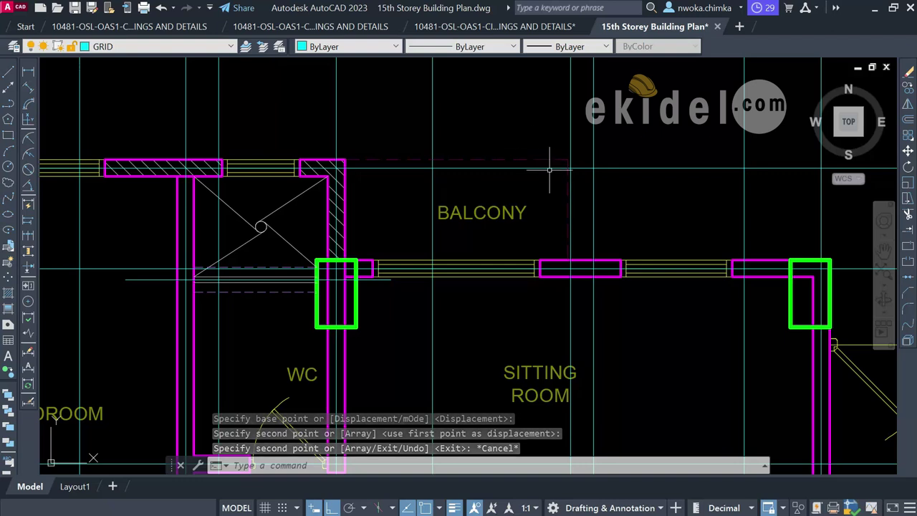
{"action": "scroll", "coordinate": [558, 151], "scroll_direction": "up", "scroll_amount": 2}
{"action": "scroll", "coordinate": [558, 152], "scroll_direction": "down", "scroll_amount": 2}
{"action": "left_click", "coordinate": [548, 137]}
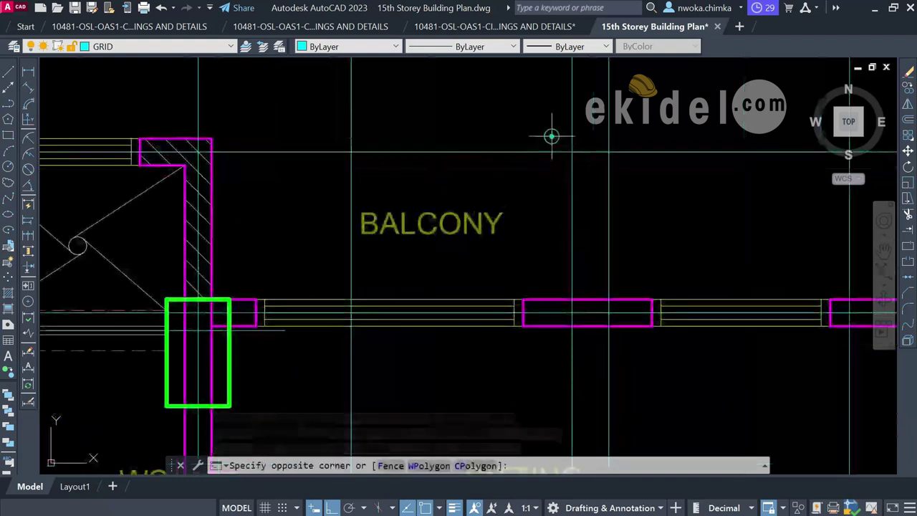
{"action": "scroll", "coordinate": [608, 149], "scroll_direction": "down", "scroll_amount": 4}
{"action": "key", "text": "Escape"}
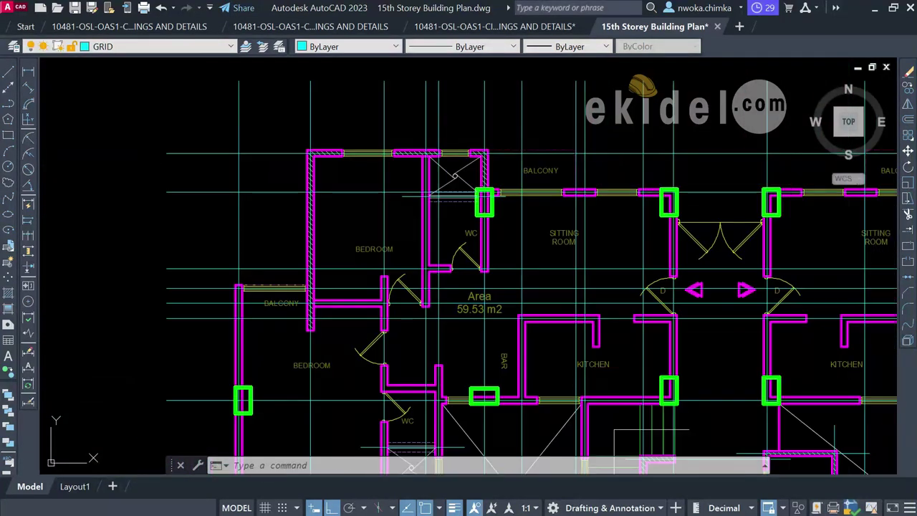
{"action": "scroll", "coordinate": [304, 275], "scroll_direction": "up", "scroll_amount": 5}
{"action": "scroll", "coordinate": [291, 254], "scroll_direction": "down", "scroll_amount": 5}
{"action": "scroll", "coordinate": [334, 241], "scroll_direction": "down", "scroll_amount": 2}
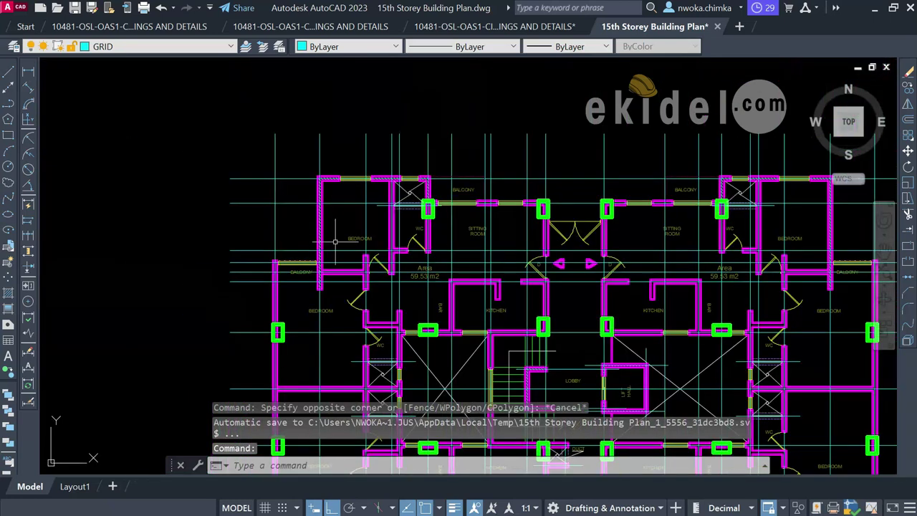
{"action": "scroll", "coordinate": [470, 179], "scroll_direction": "up", "scroll_amount": 4}
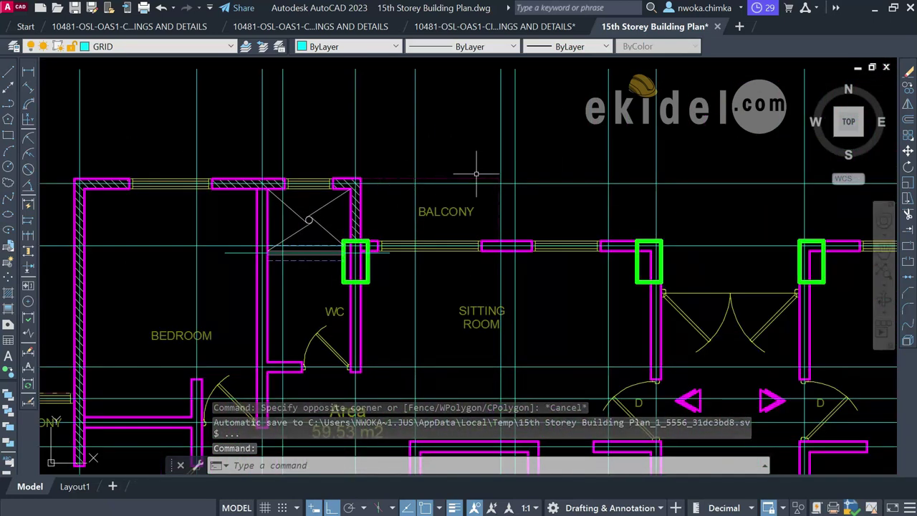
{"action": "scroll", "coordinate": [476, 173], "scroll_direction": "up", "scroll_amount": 2}
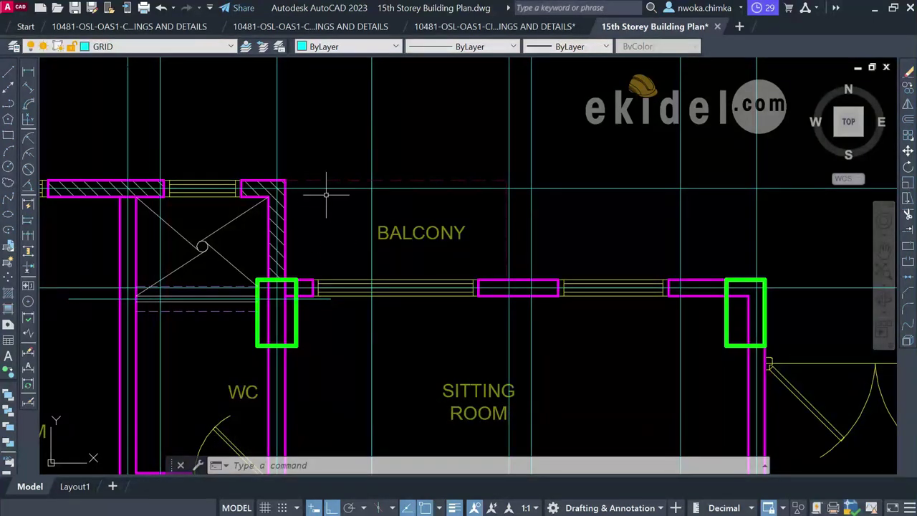
{"action": "scroll", "coordinate": [326, 193], "scroll_direction": "down", "scroll_amount": 6}
{"action": "scroll", "coordinate": [535, 194], "scroll_direction": "up", "scroll_amount": 4}
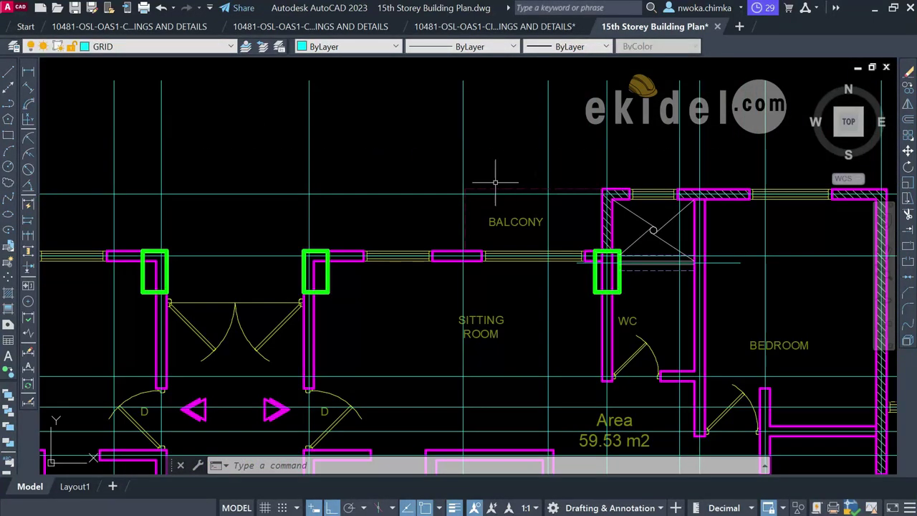
{"action": "scroll", "coordinate": [509, 230], "scroll_direction": "down", "scroll_amount": 6}
{"action": "scroll", "coordinate": [560, 383], "scroll_direction": "up", "scroll_amount": 4}
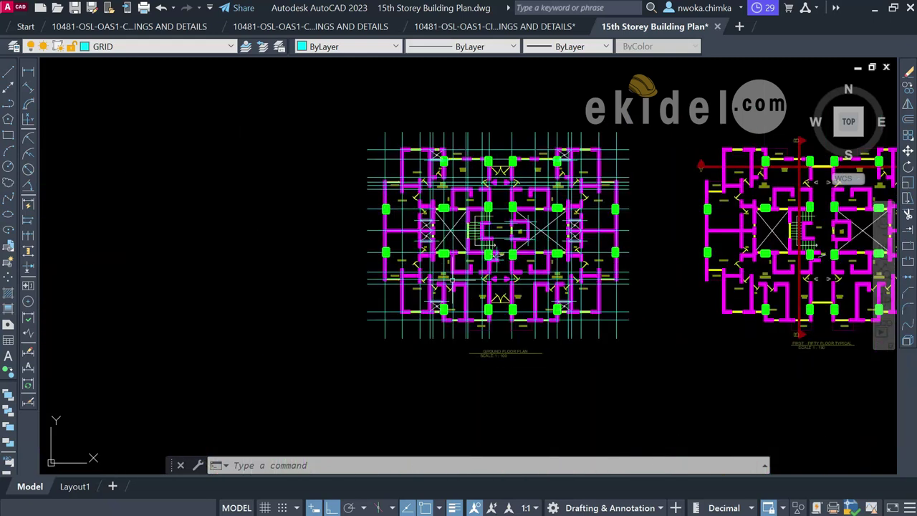
{"action": "scroll", "coordinate": [559, 384], "scroll_direction": "up", "scroll_amount": 4}
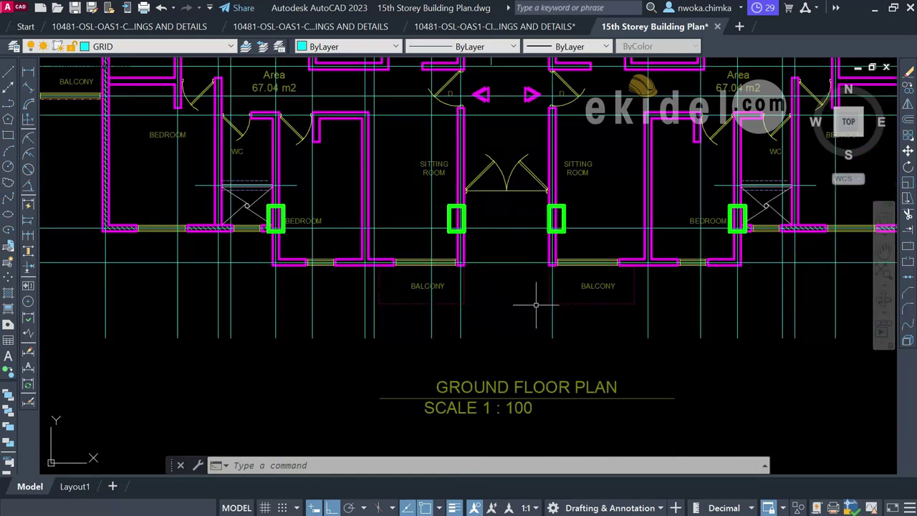
{"action": "scroll", "coordinate": [416, 325], "scroll_direction": "down", "scroll_amount": 2}
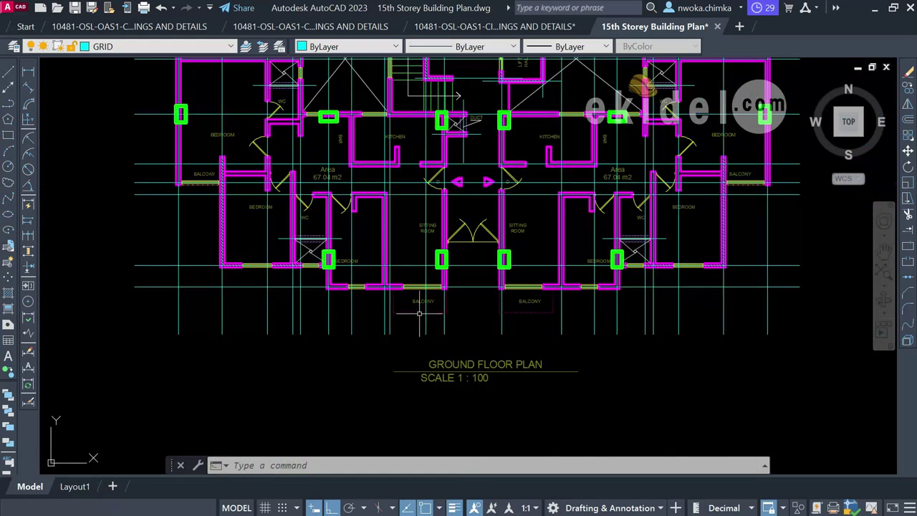
{"action": "scroll", "coordinate": [420, 313], "scroll_direction": "up", "scroll_amount": 3}
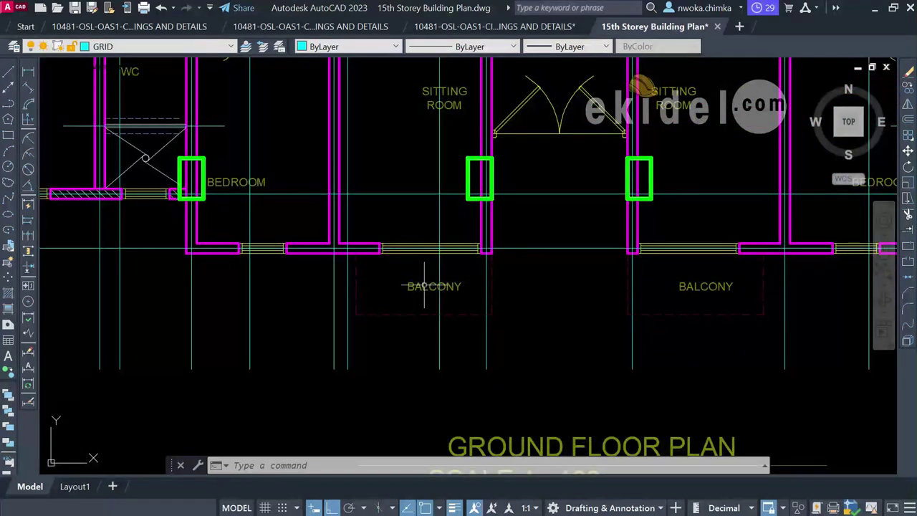
{"action": "scroll", "coordinate": [409, 288], "scroll_direction": "down", "scroll_amount": 5}
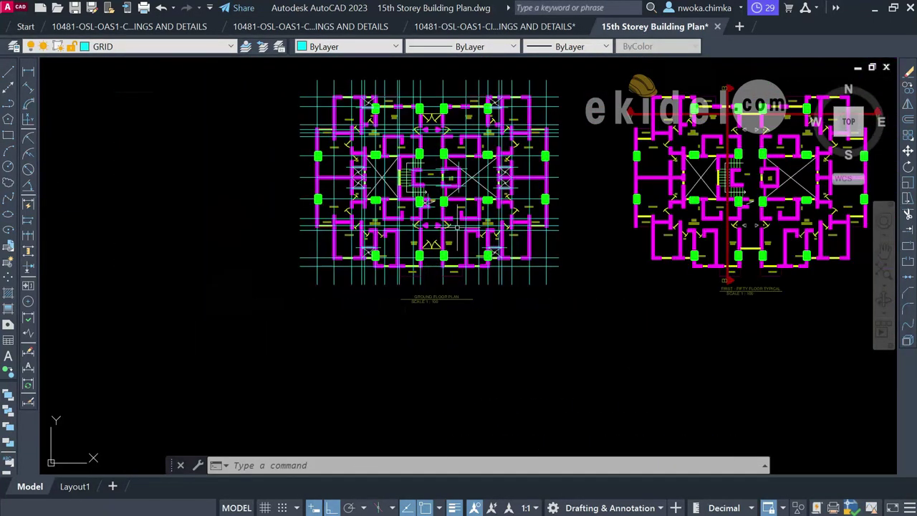
{"action": "middle_click_drag", "start_coordinate": [457, 227], "coordinate": [382, 250]}
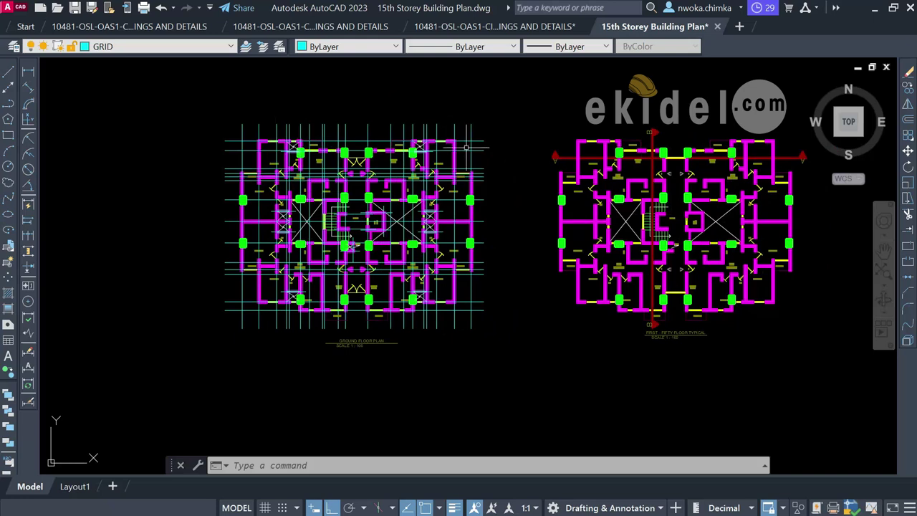
{"action": "scroll", "coordinate": [334, 182], "scroll_direction": "up", "scroll_amount": 2}
{"action": "middle_click_drag", "start_coordinate": [323, 169], "coordinate": [388, 191]}
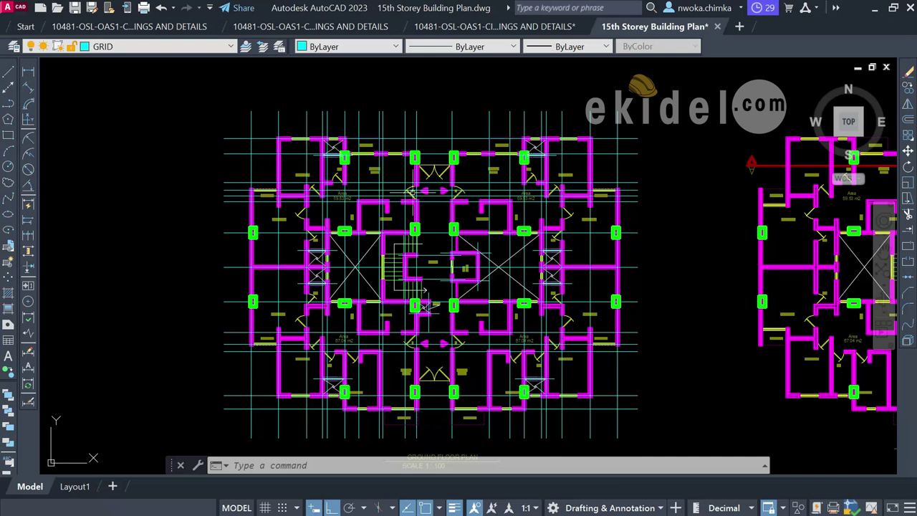
{"action": "scroll", "coordinate": [431, 130], "scroll_direction": "up", "scroll_amount": 2}
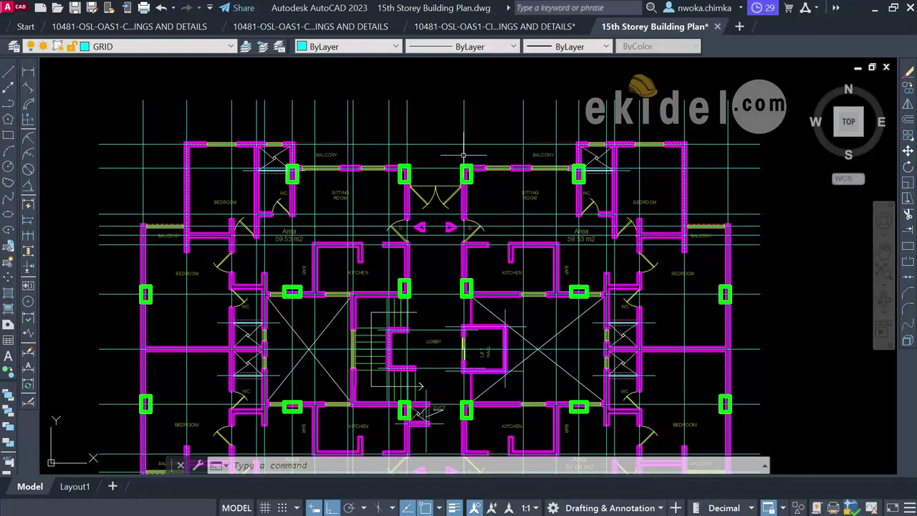
{"action": "scroll", "coordinate": [434, 153], "scroll_direction": "down", "scroll_amount": 2}
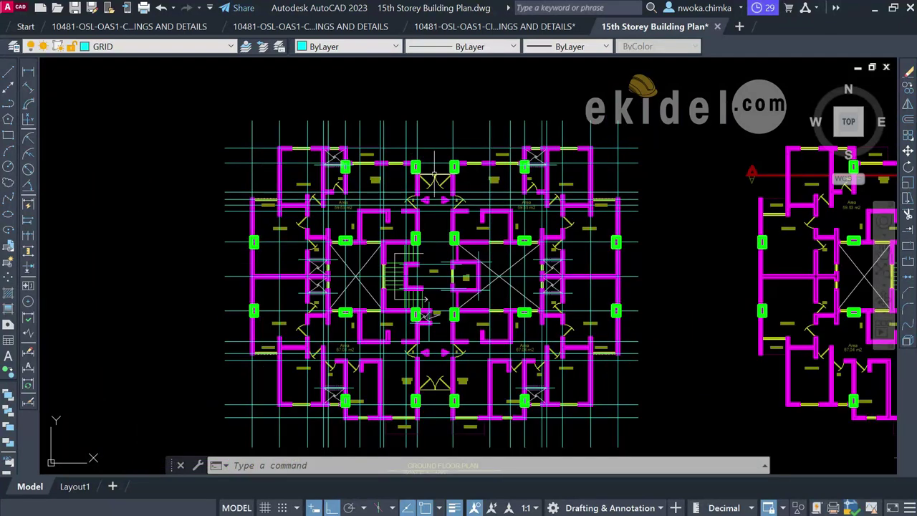
{"action": "scroll", "coordinate": [434, 176], "scroll_direction": "down", "scroll_amount": 2}
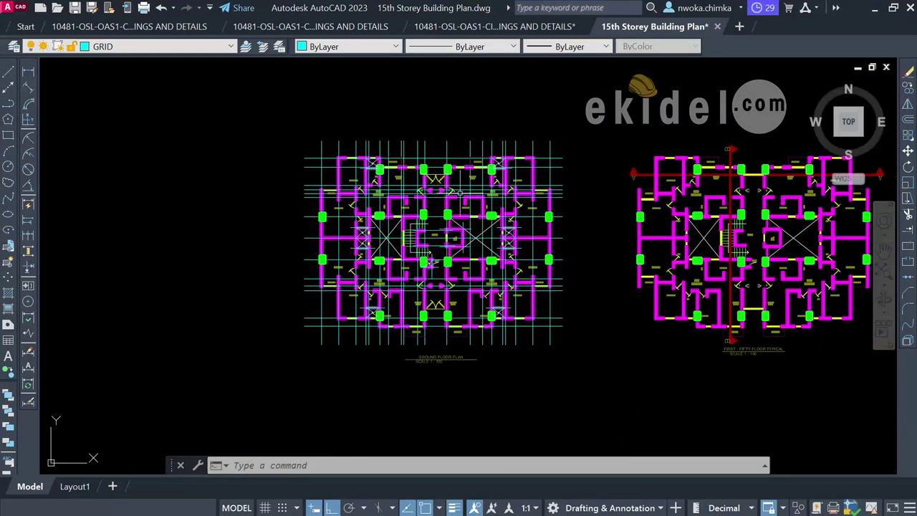
{"action": "scroll", "coordinate": [460, 193], "scroll_direction": "up", "scroll_amount": 5}
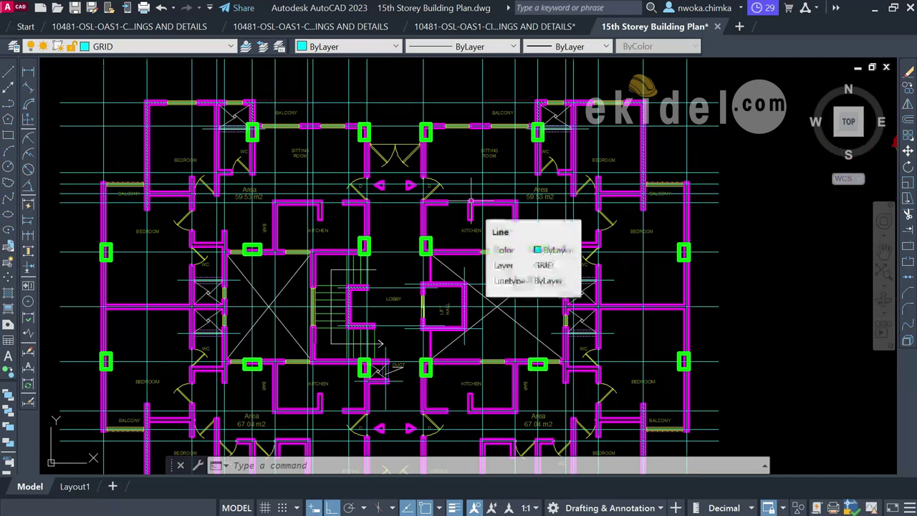
{"action": "scroll", "coordinate": [472, 199], "scroll_direction": "down", "scroll_amount": 2}
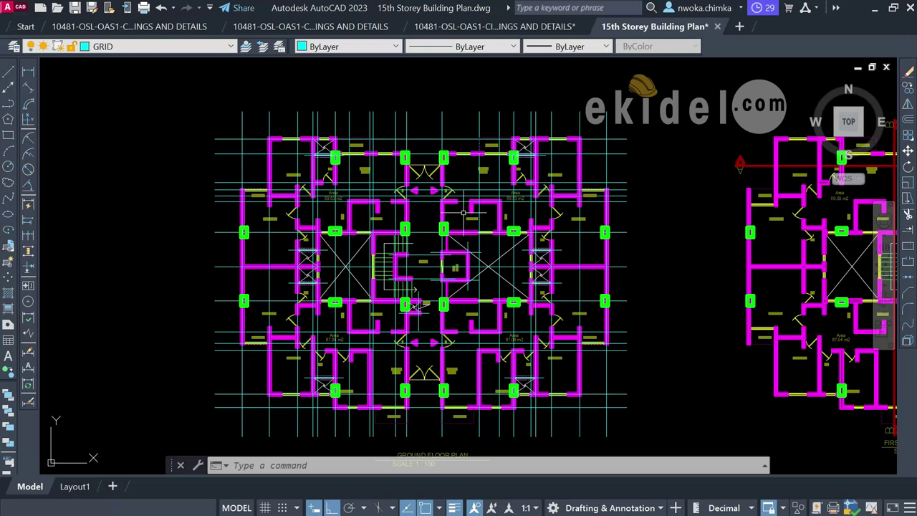
{"action": "scroll", "coordinate": [443, 201], "scroll_direction": "up", "scroll_amount": 2}
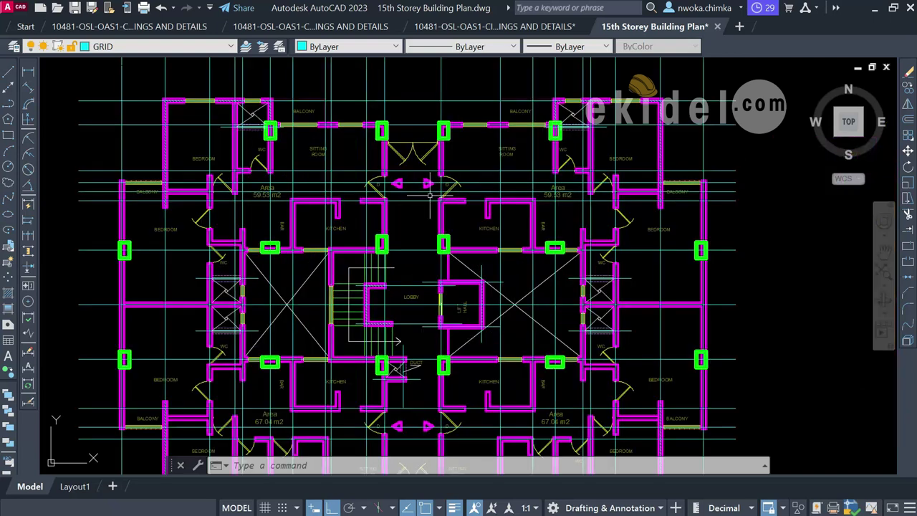
{"action": "scroll", "coordinate": [432, 189], "scroll_direction": "down", "scroll_amount": 2}
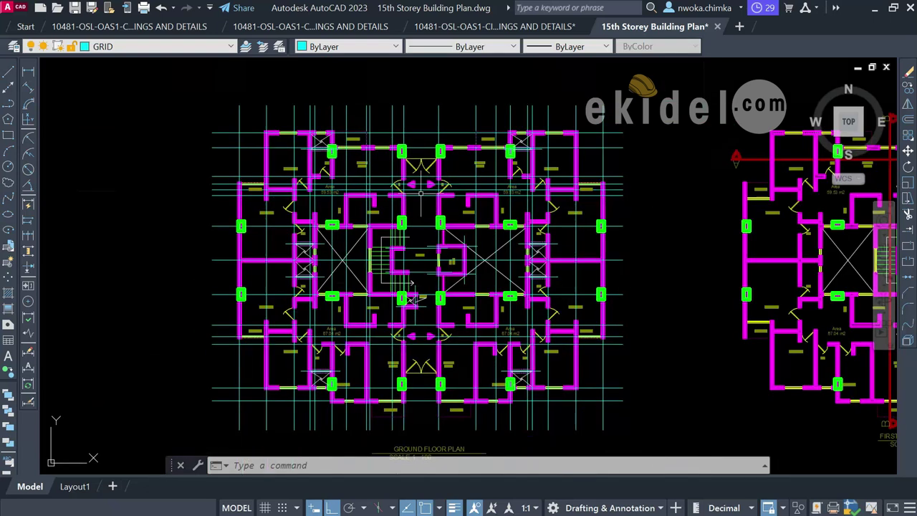